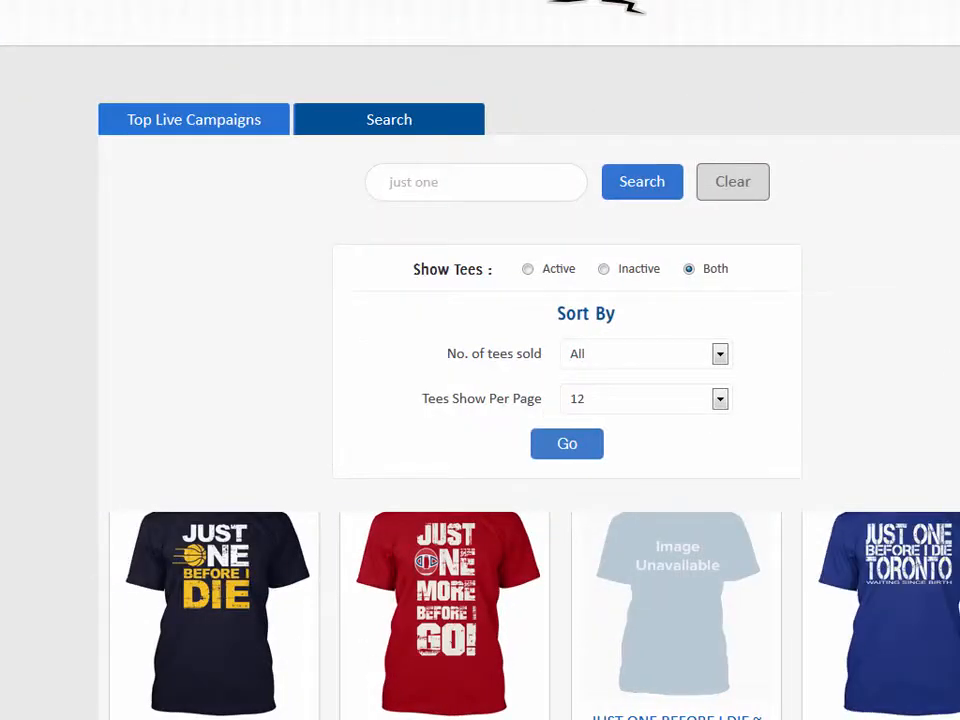
- Look through the T-shirt campaigns listed for the "just one" search
scroll(953, 569, "down", 8)
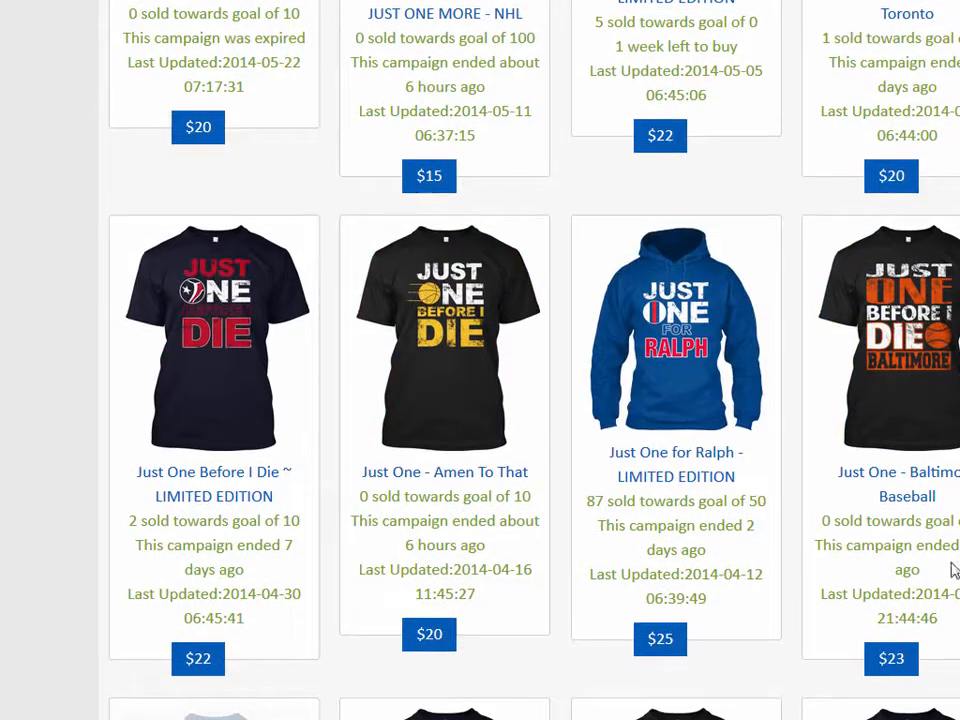
scroll(328, 516, "down", 3)
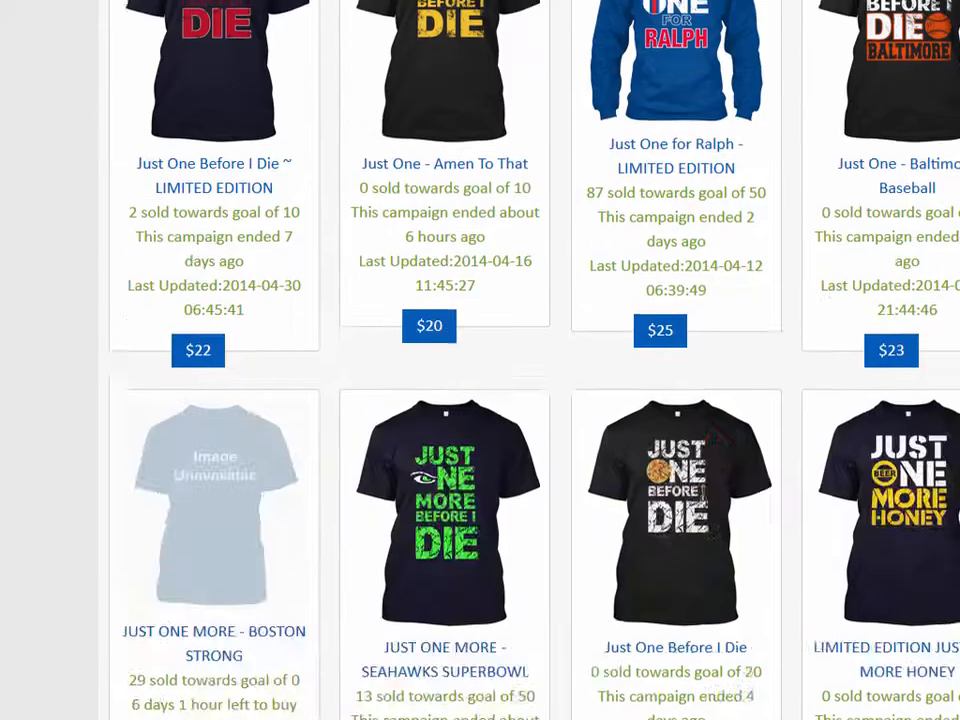
scroll(480, 360, "up", 11)
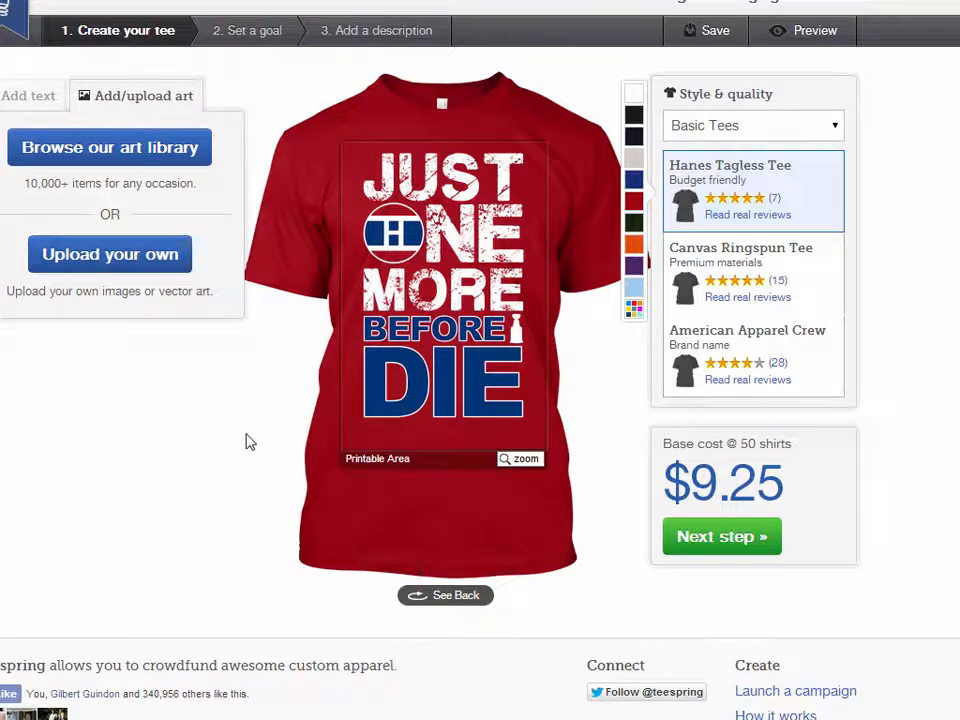
- Show the preview of the "Just One More Before I Die" tee campaign, declining to save the login in RoboForm
left_click(812, 45)
left_click(788, 632)
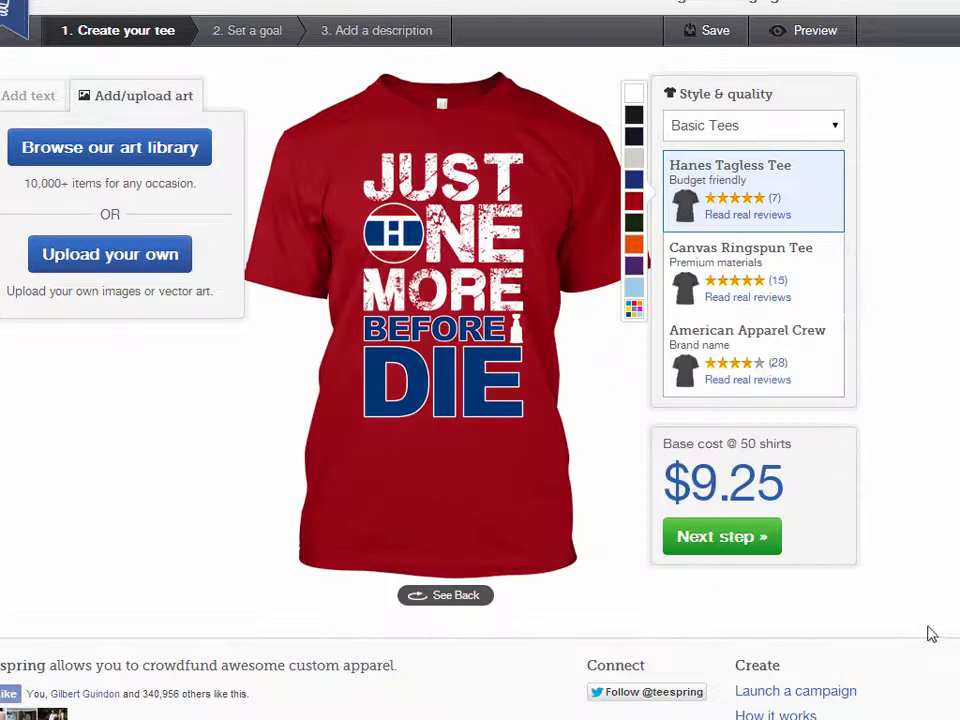
left_click(776, 30)
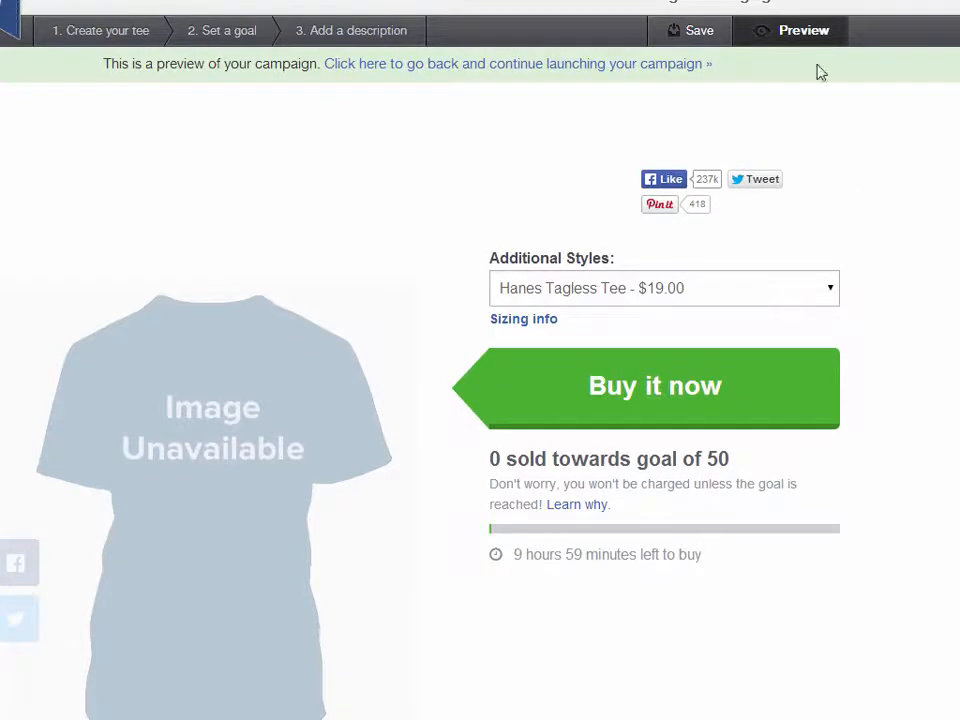
left_click(795, 41)
left_click(795, 41)
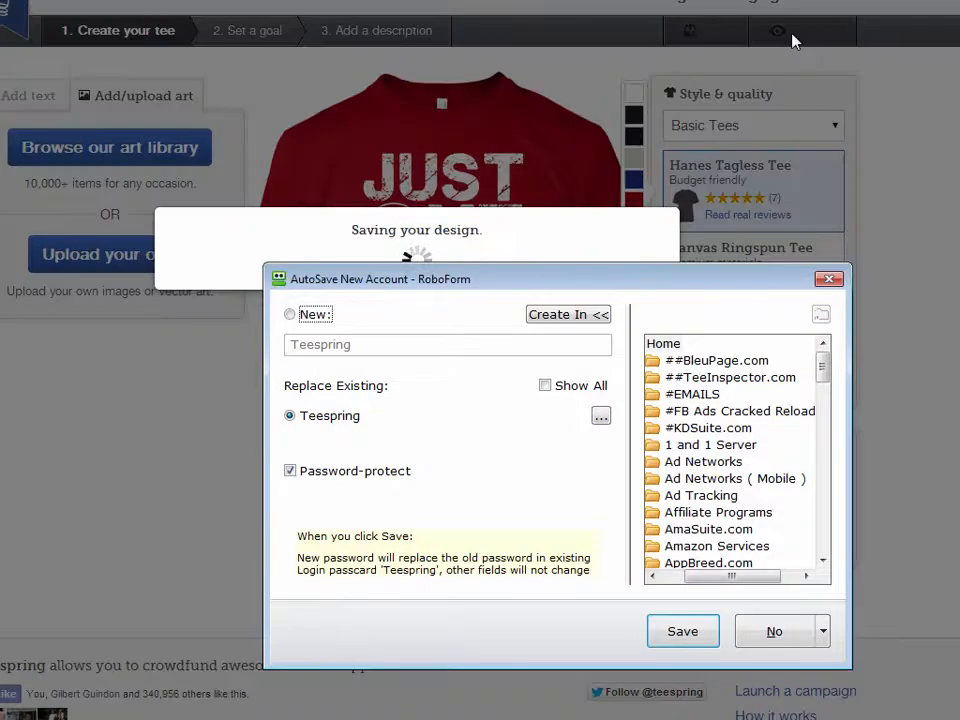
left_click_drag(722, 283, 959, 338)
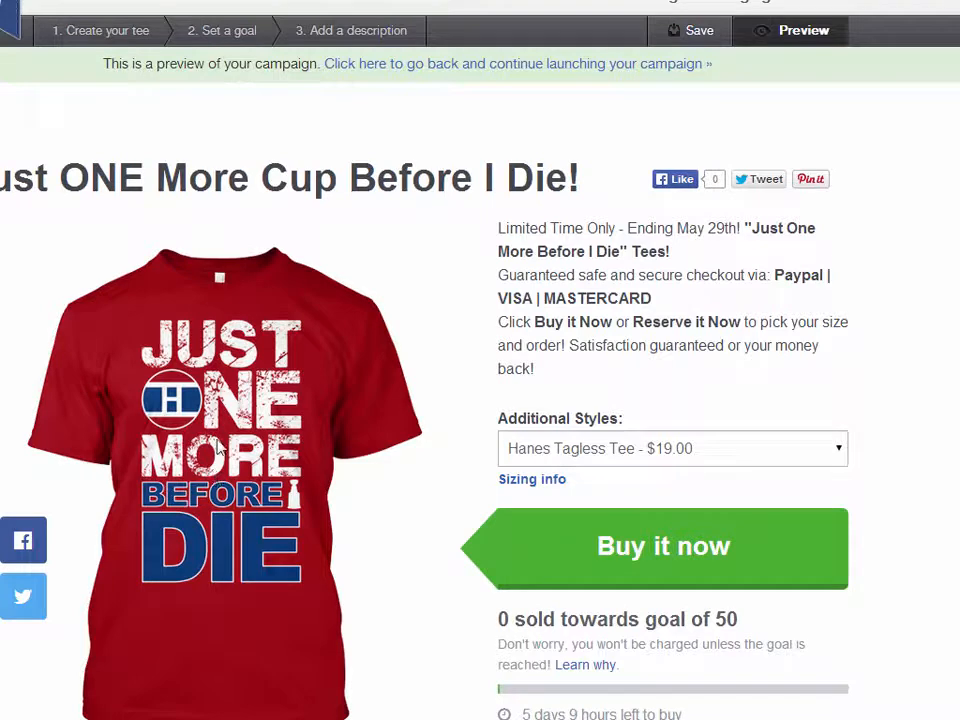
- Save the previewed T-shirt image into a new folder named ads inside the Montreal folder
right_click(216, 430)
left_click(240, 434)
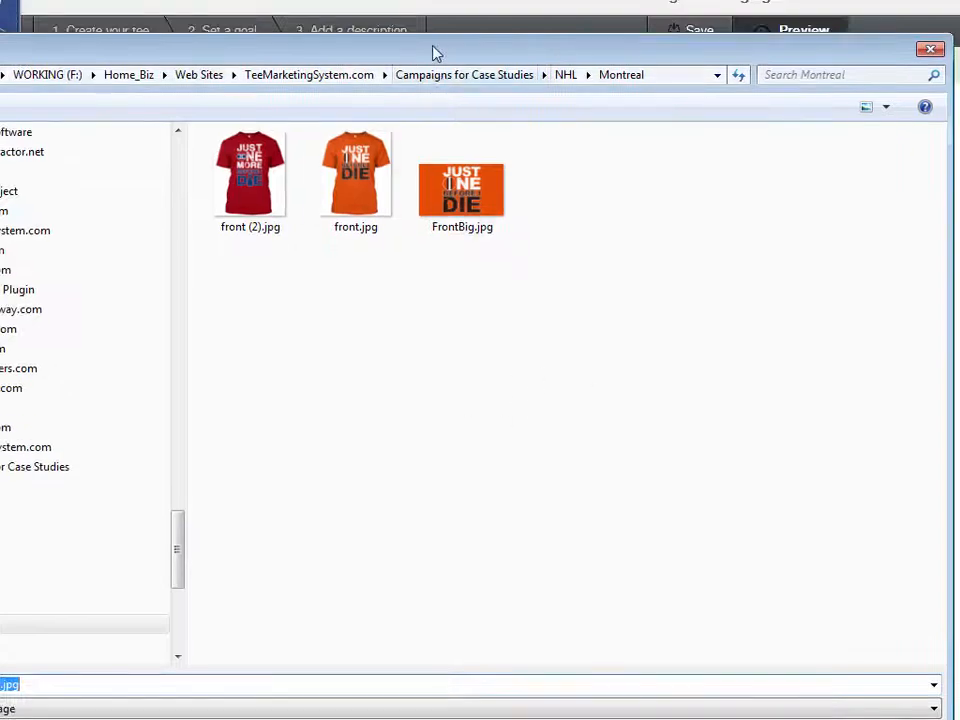
right_click(312, 328)
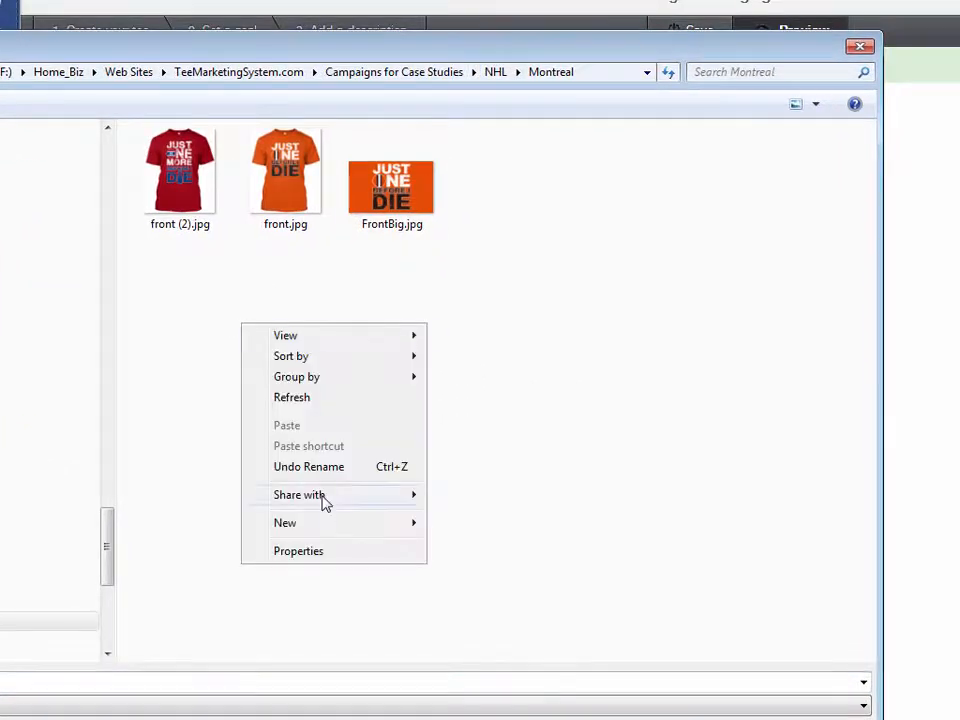
mouse_move(328, 523)
left_click(474, 525)
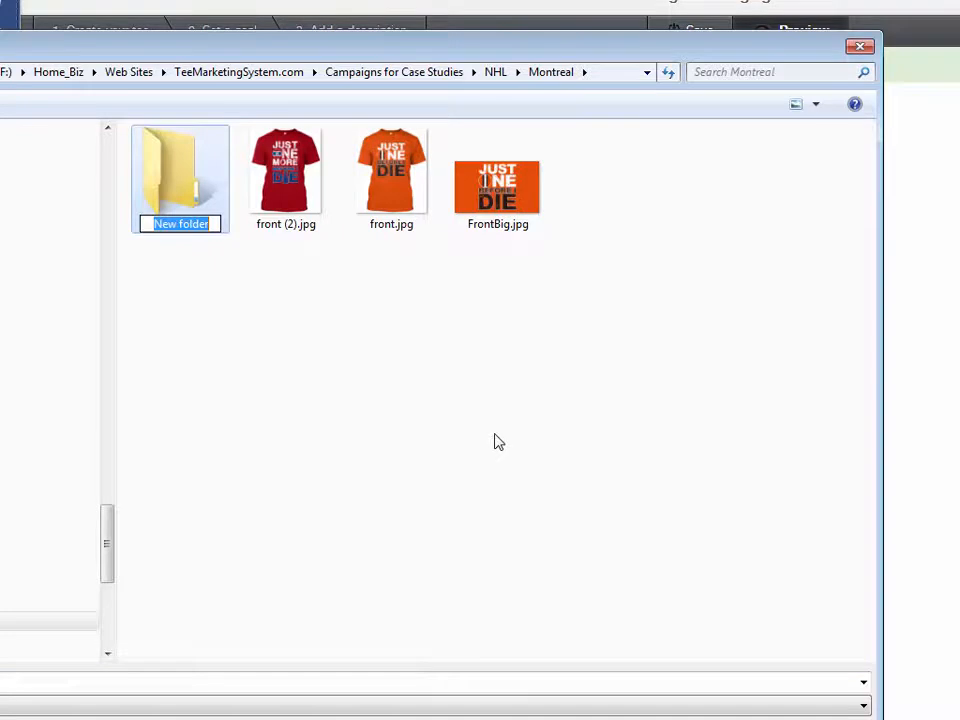
type("ads")
left_click(111, 214)
double_click(180, 204)
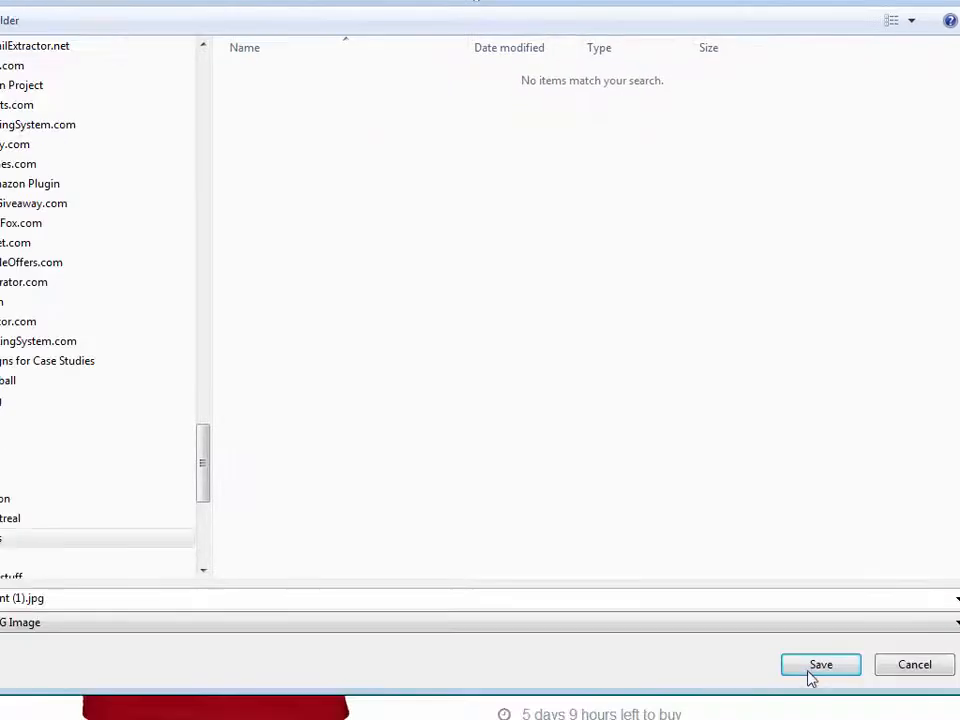
left_click(818, 666)
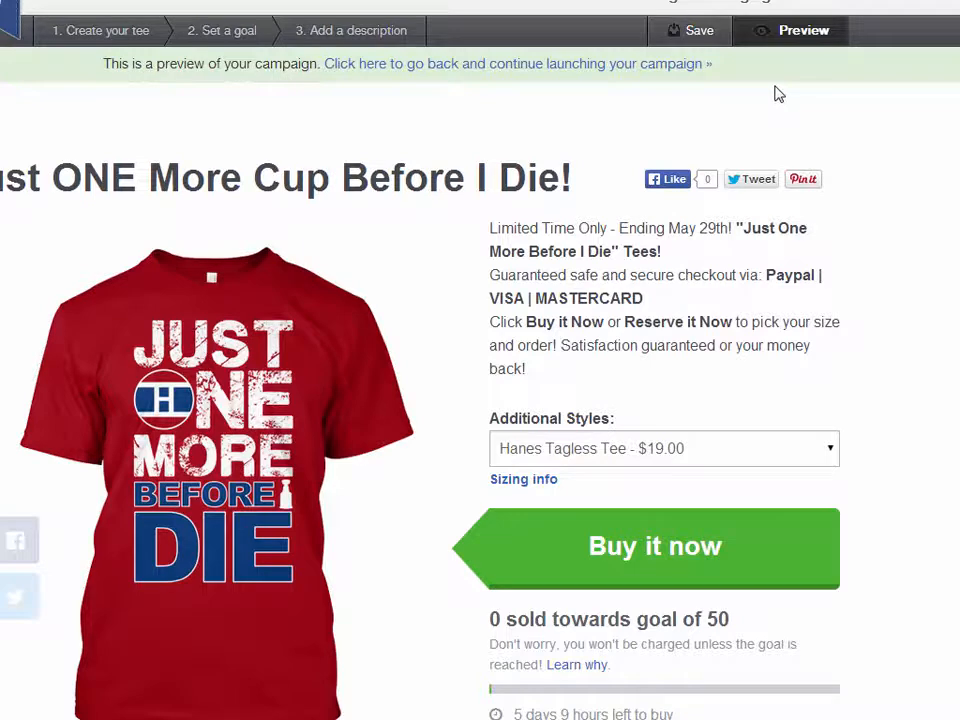
- Return to the campaign setup and set the Hanes Tagless Tee's selling price to $21.50 in the goal stage
left_click(615, 68)
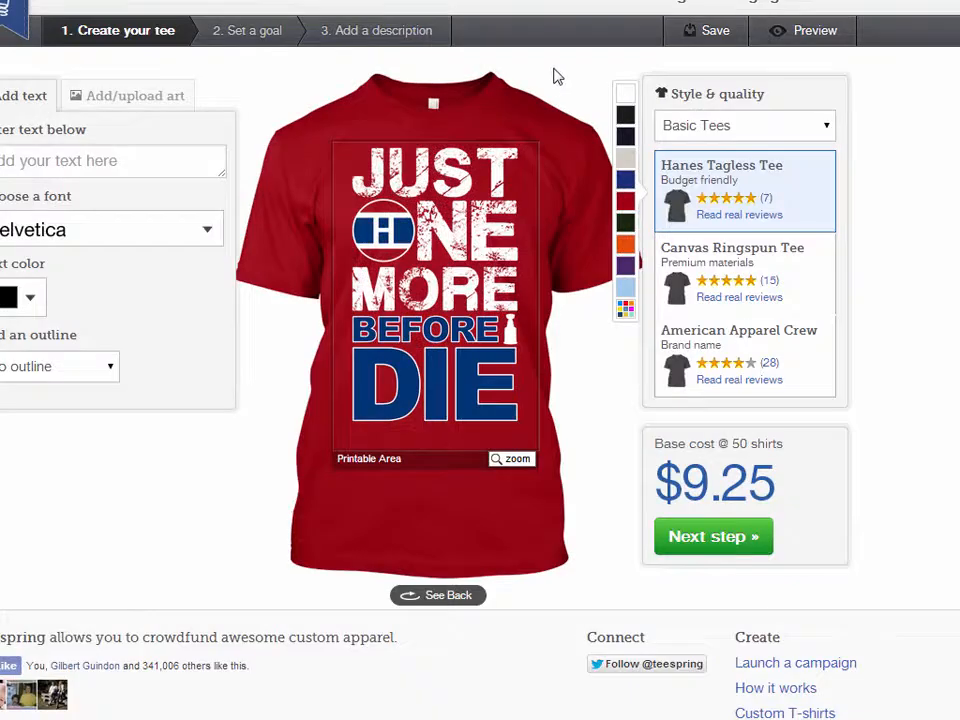
left_click(728, 551)
scroll(868, 623, "down", 2)
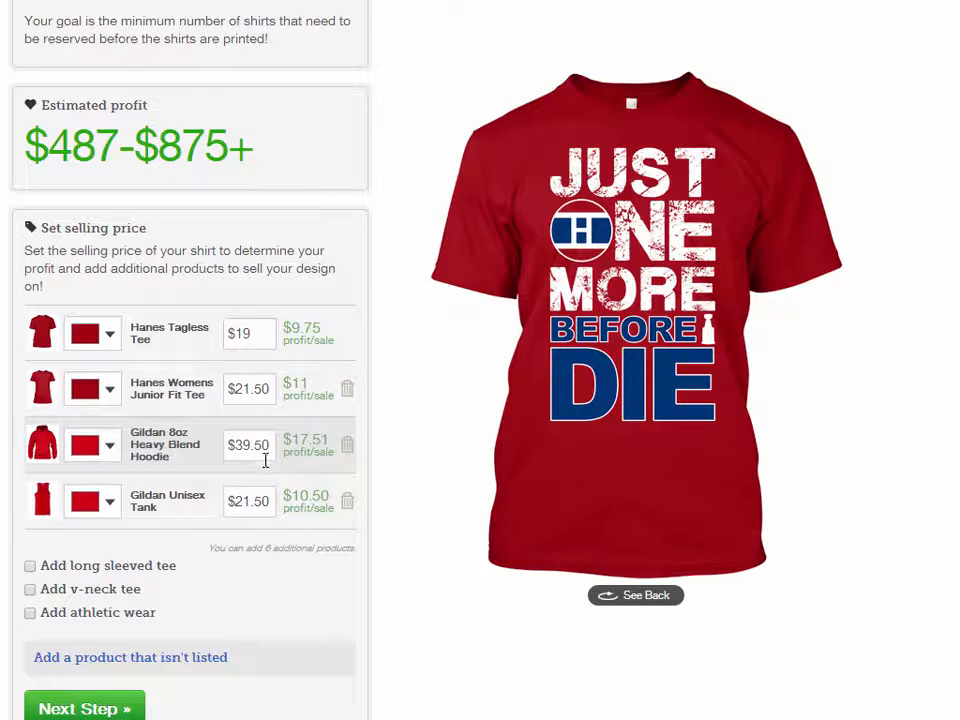
double_click(249, 333)
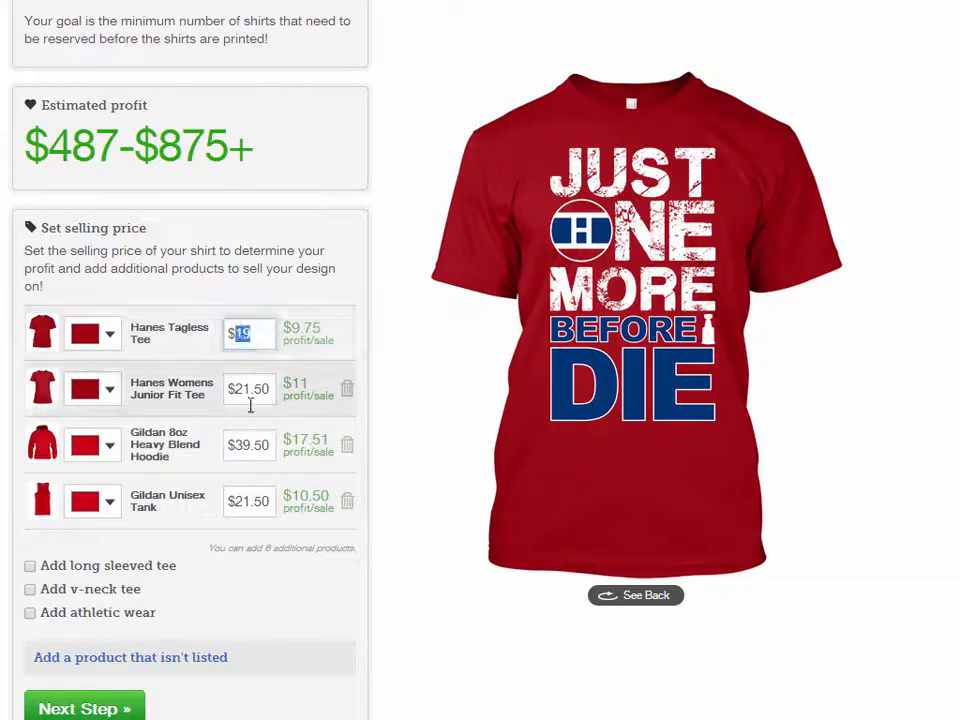
type("21.5")
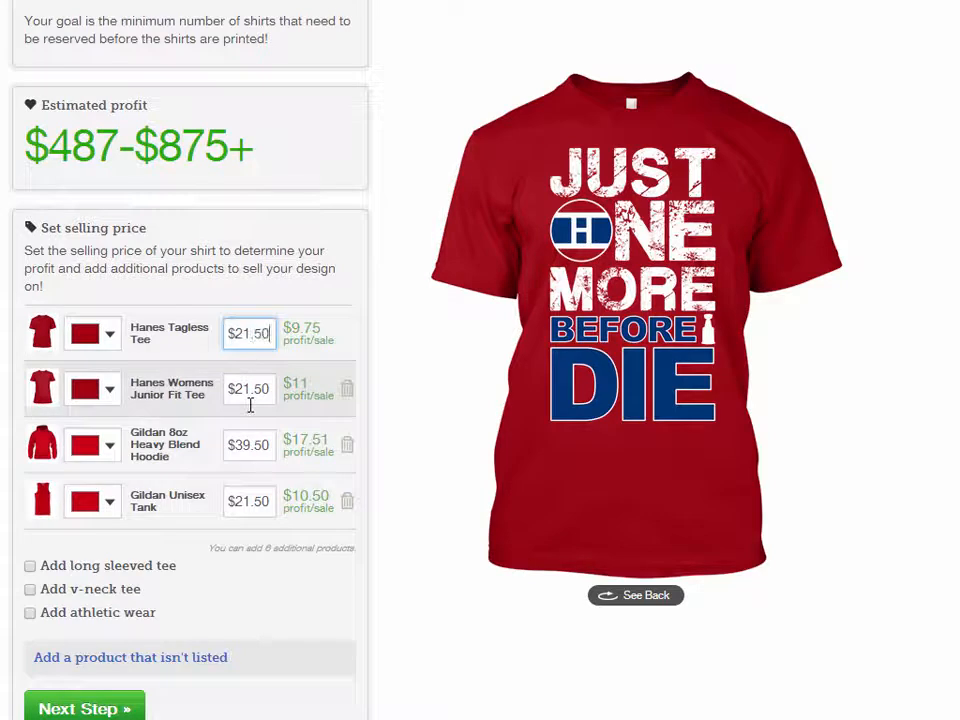
left_click(450, 616)
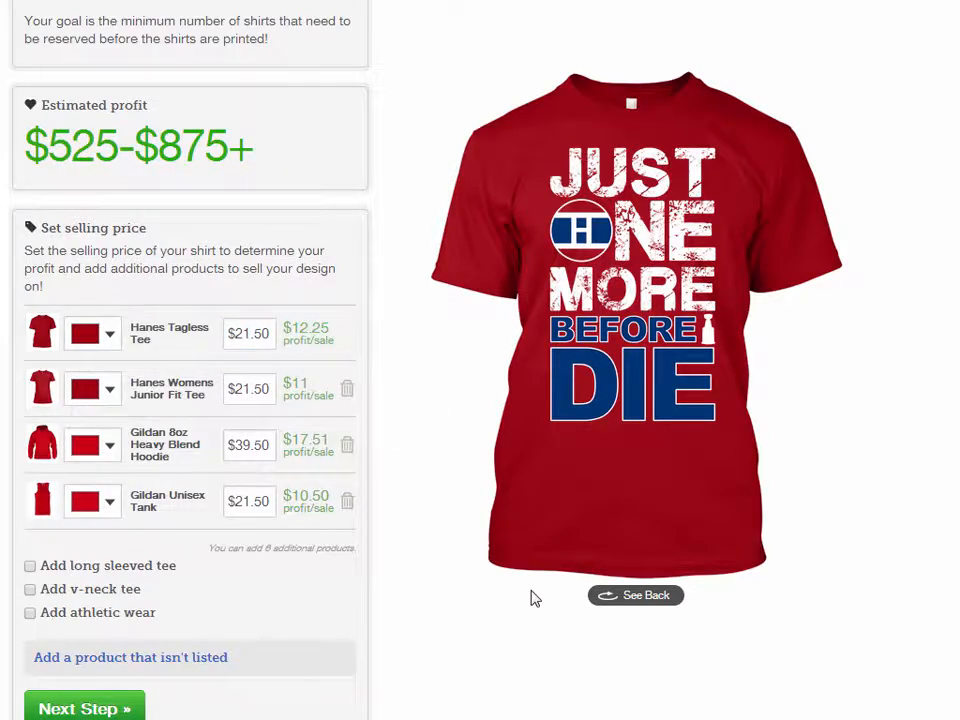
- Set the campaign's sales goal to 20 shirts
scroll(390, 570, "up", 1)
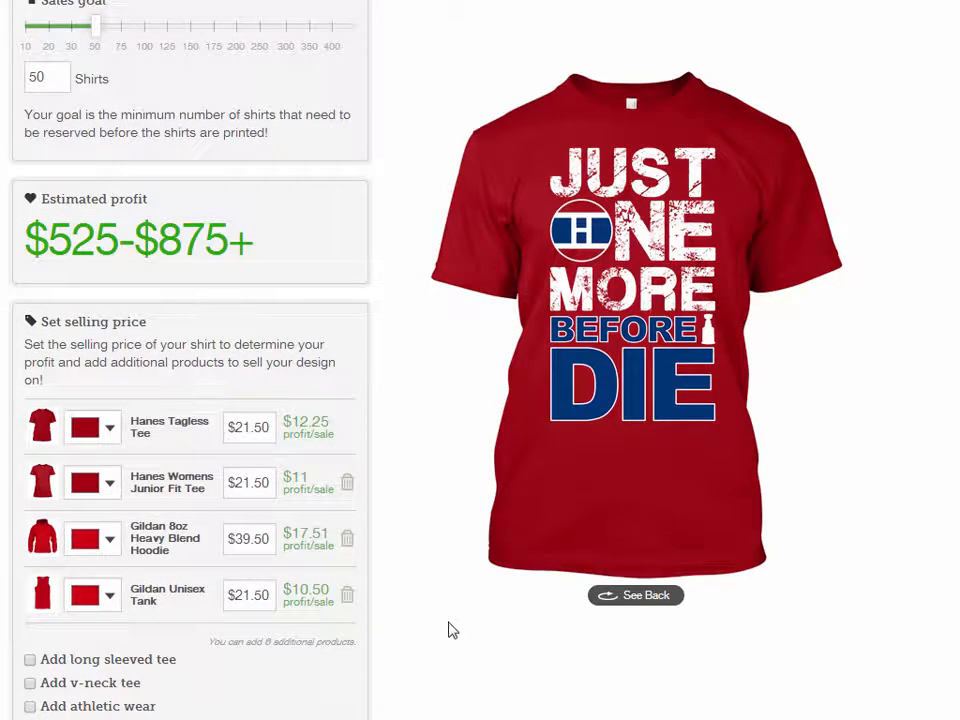
scroll(450, 628, "up", 1)
left_click_drag(62, 170, 28, 172)
type("20")
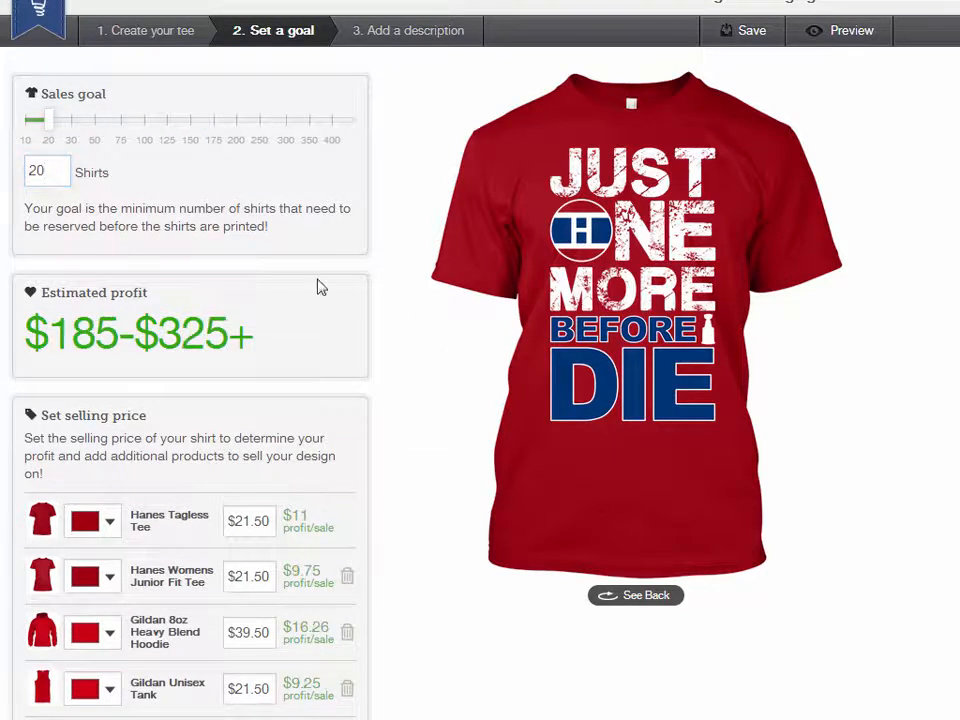
scroll(491, 521, "down", 3)
scroll(484, 519, "up", 2)
scroll(479, 540, "up", 1)
- Preview the campaign in the Hanes Womens Junior Fit Tee style and save that image in the ads folder
left_click(840, 30)
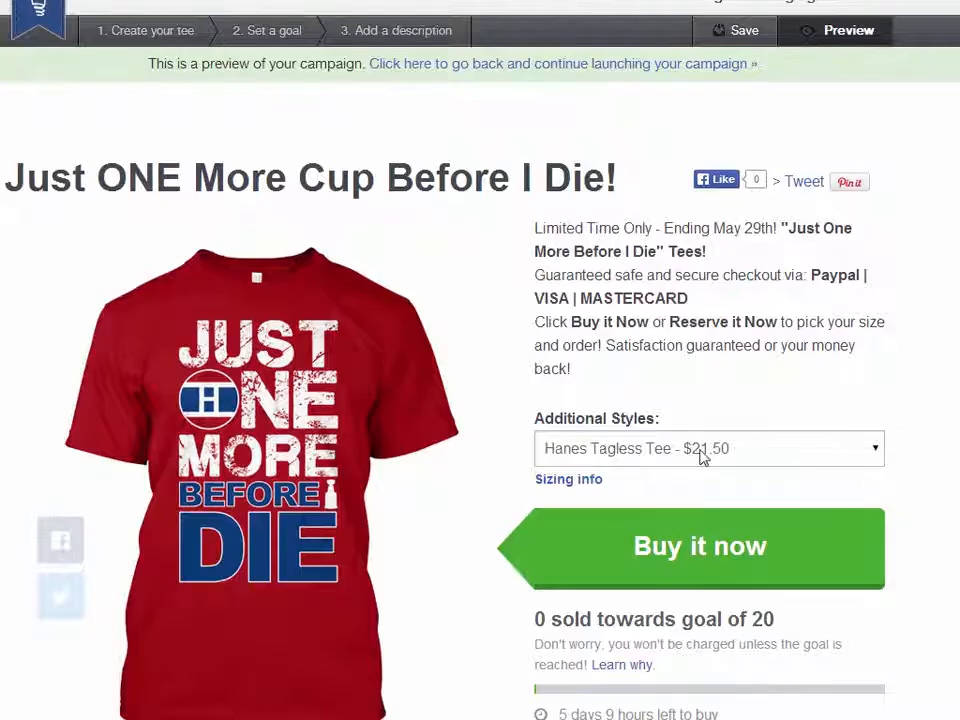
left_click(701, 455)
left_click(675, 494)
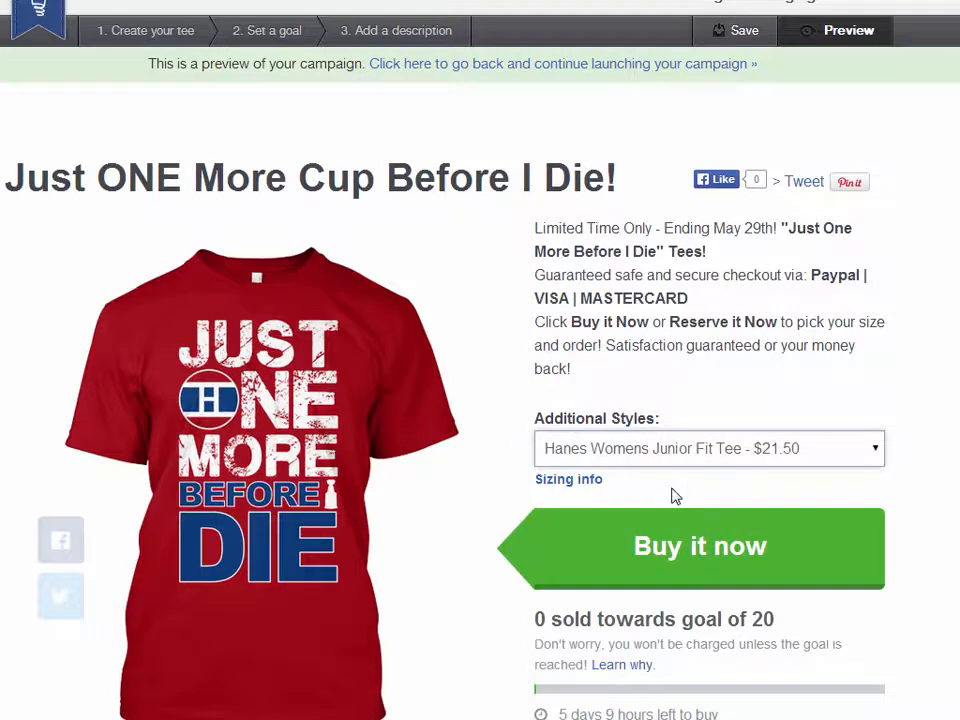
right_click(244, 395)
left_click(276, 400)
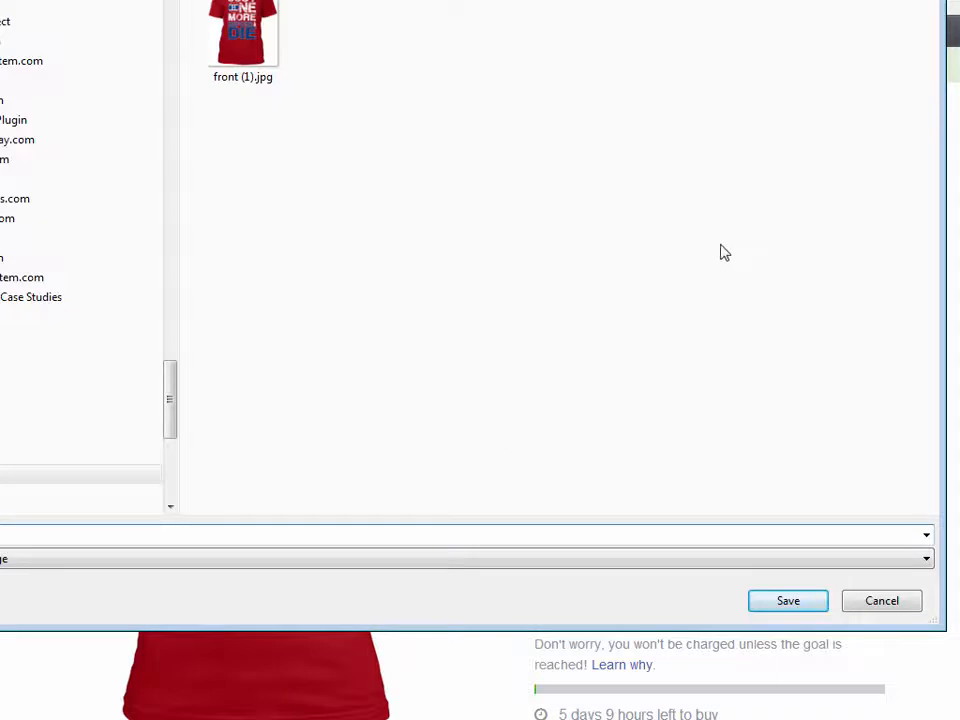
left_click_drag(652, 0, 649, 2)
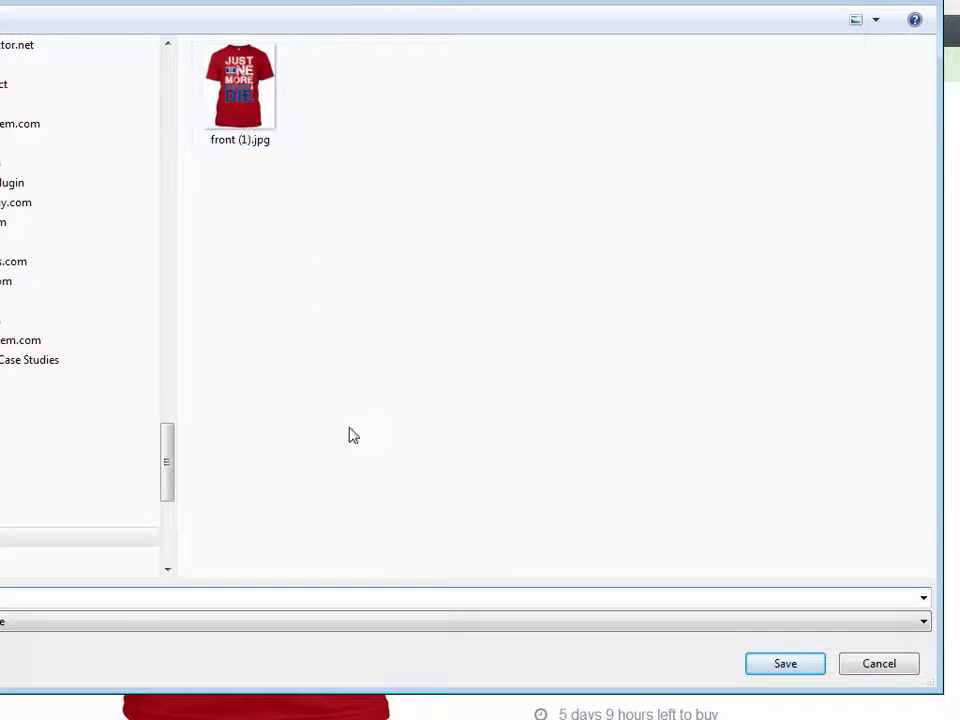
left_click_drag(0, 450, 2, 450)
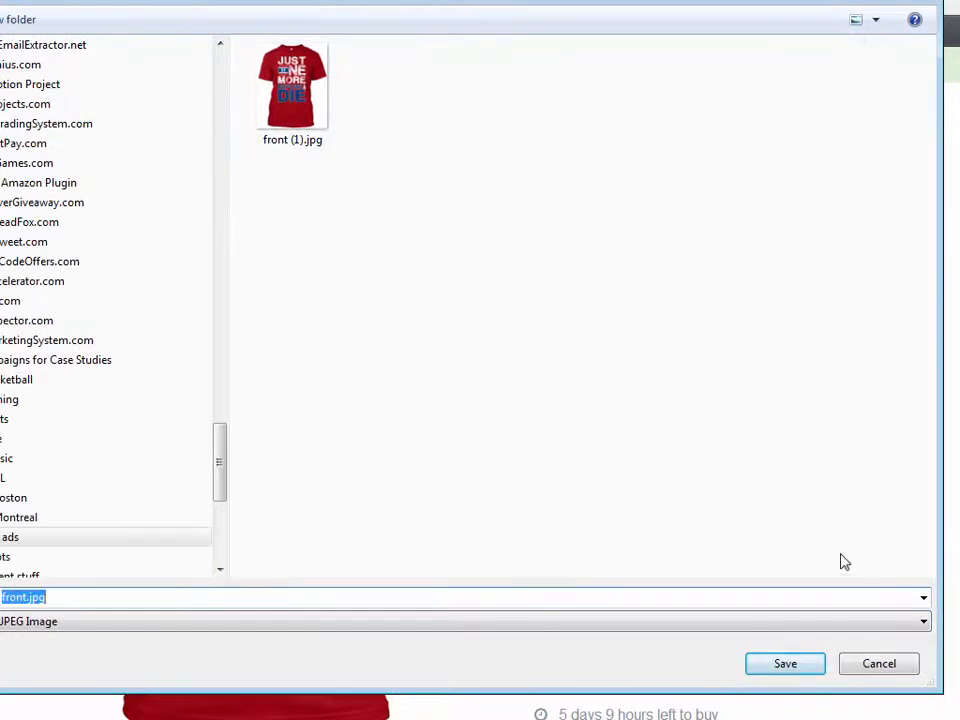
left_click(781, 669)
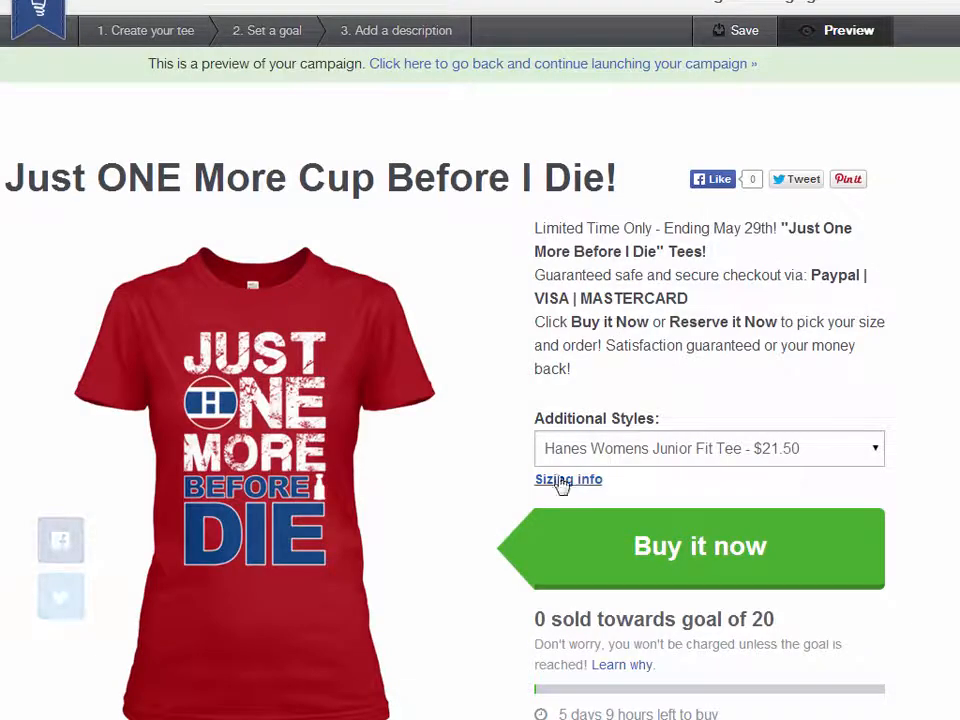
- Show the Gildan 8oz Heavy Blend Hoodie style and save its image in the ads folder
left_click(578, 450)
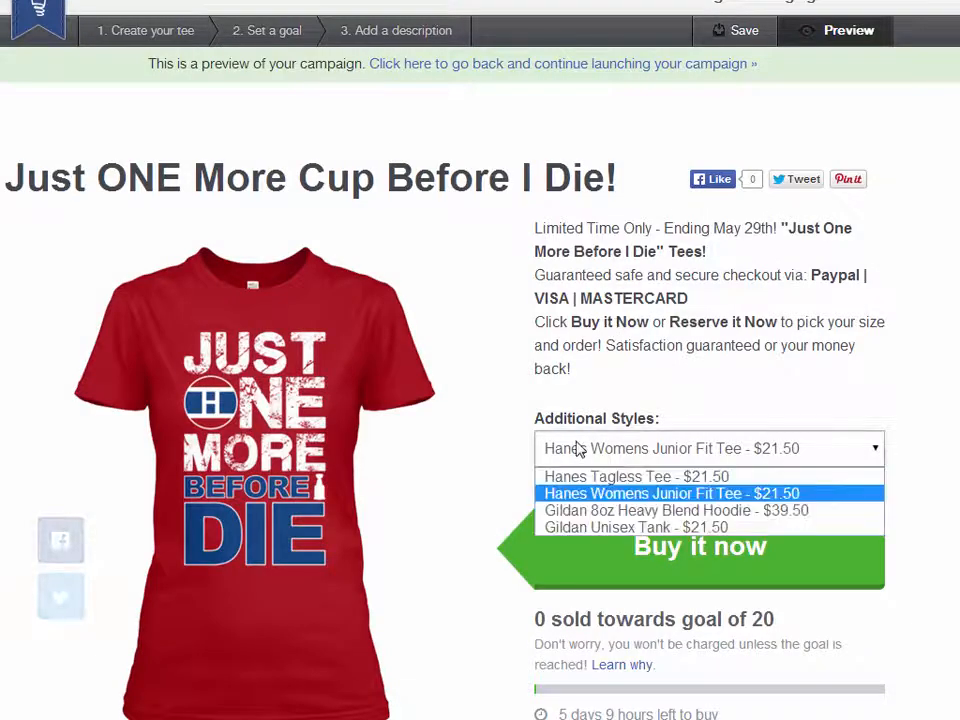
left_click(575, 510)
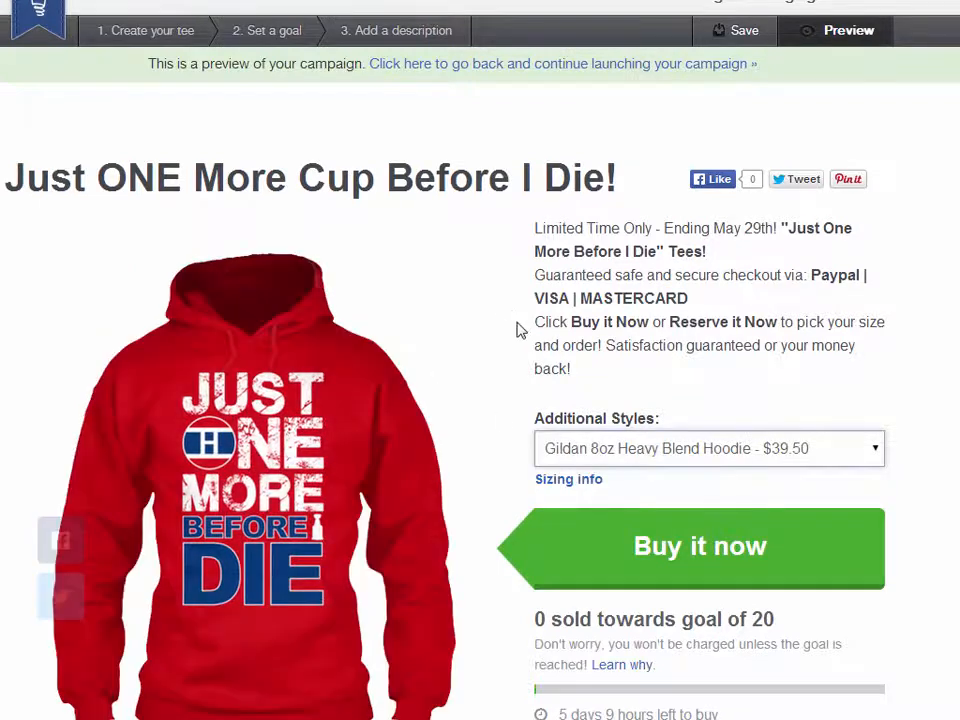
right_click(242, 434)
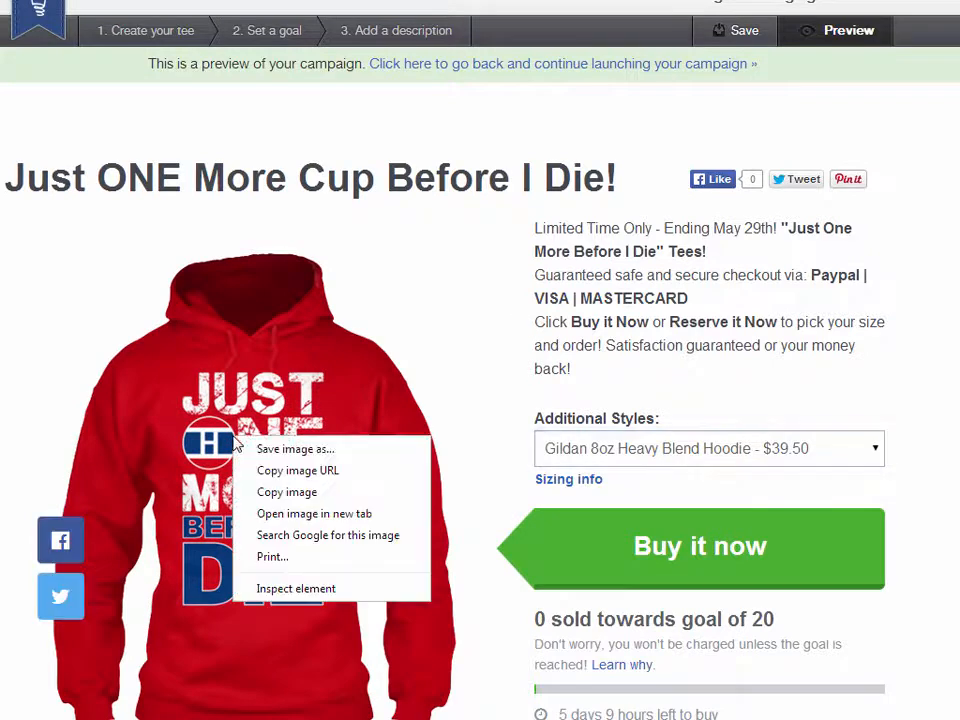
left_click(483, 420)
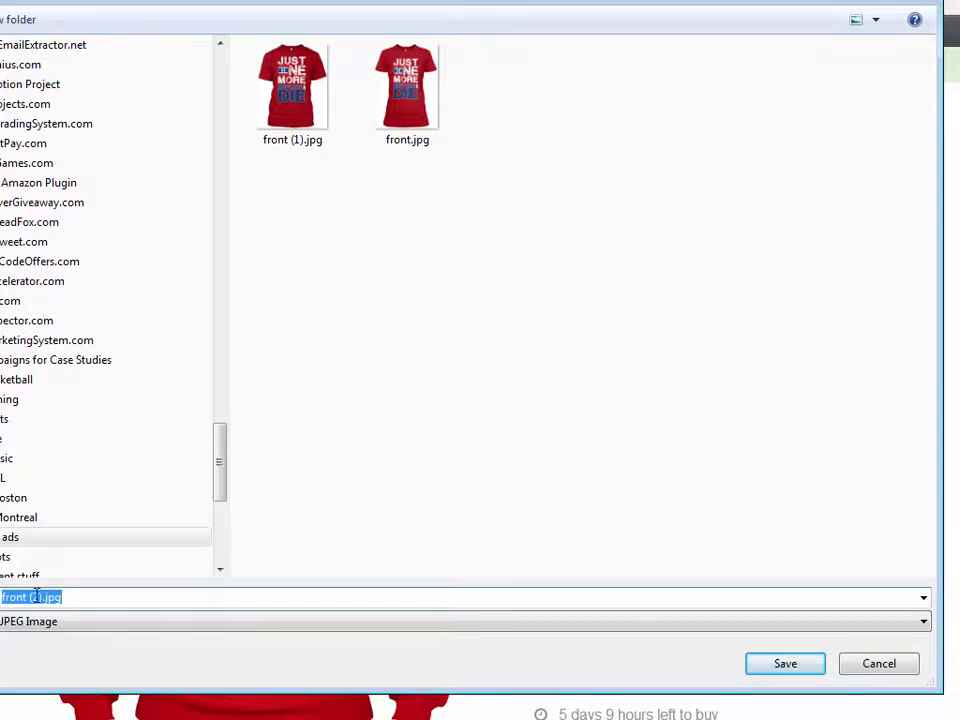
left_click(785, 664)
- Show the Gildan Unisex Tank style and save its image in the ads folder
left_click(656, 450)
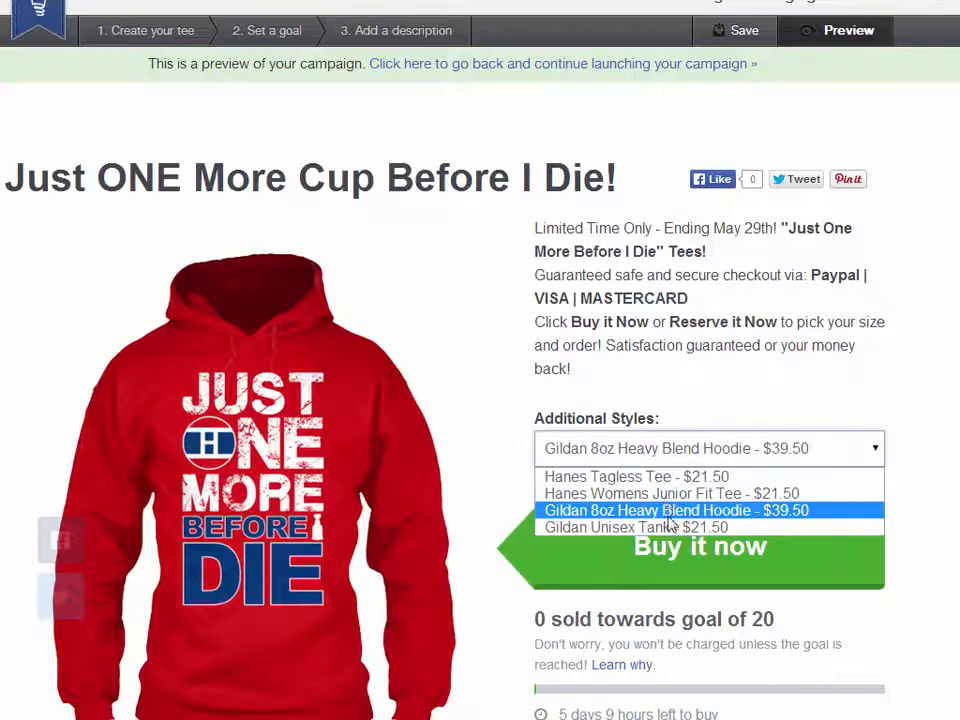
left_click(580, 529)
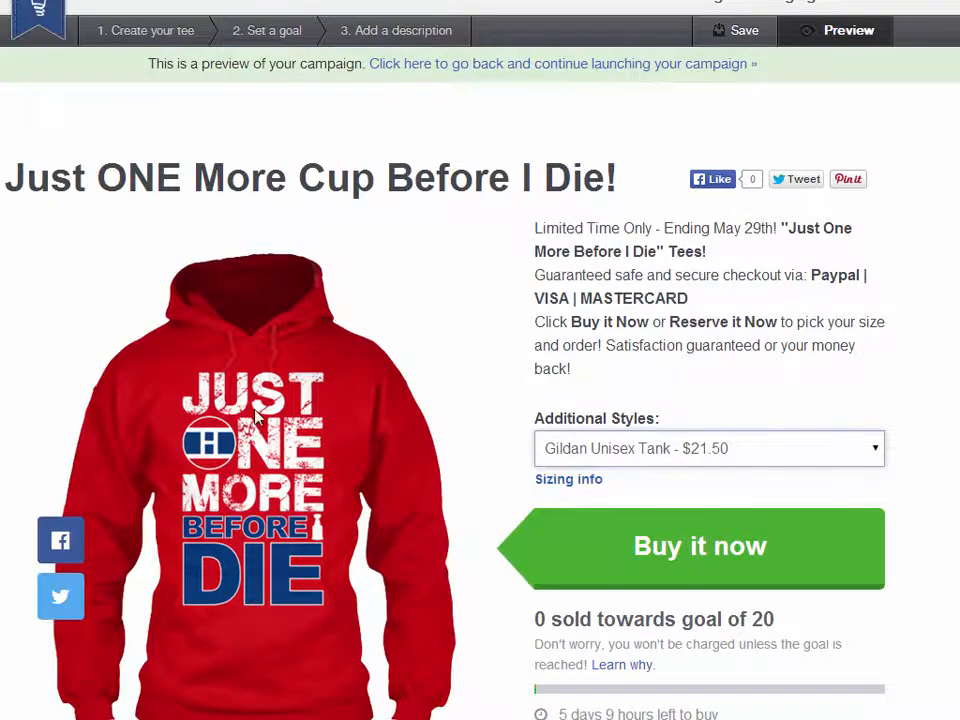
right_click(284, 417)
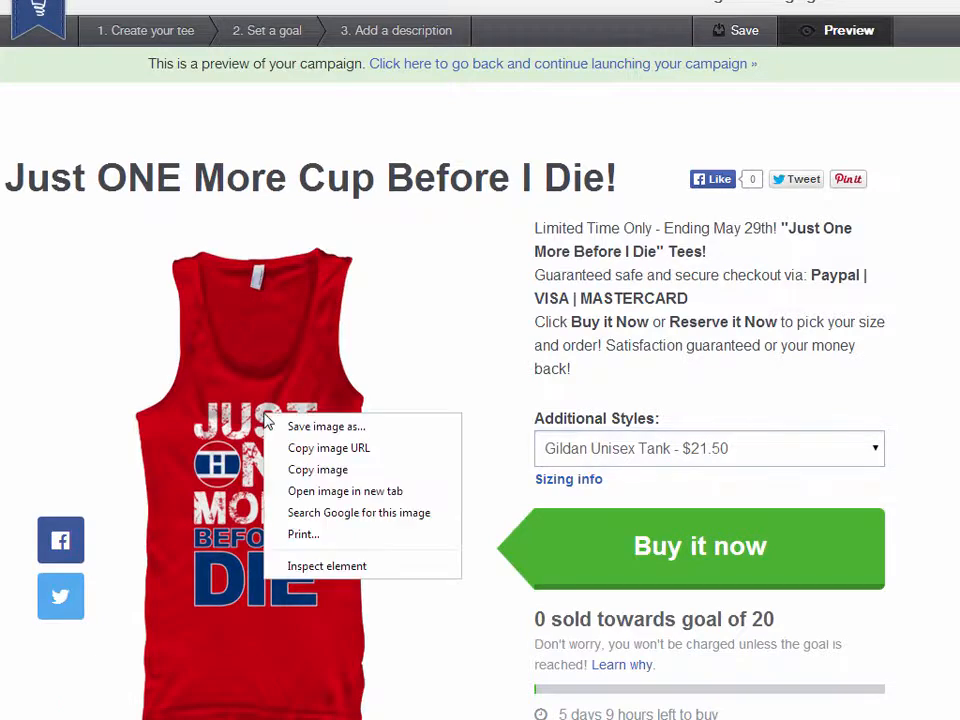
left_click(298, 430)
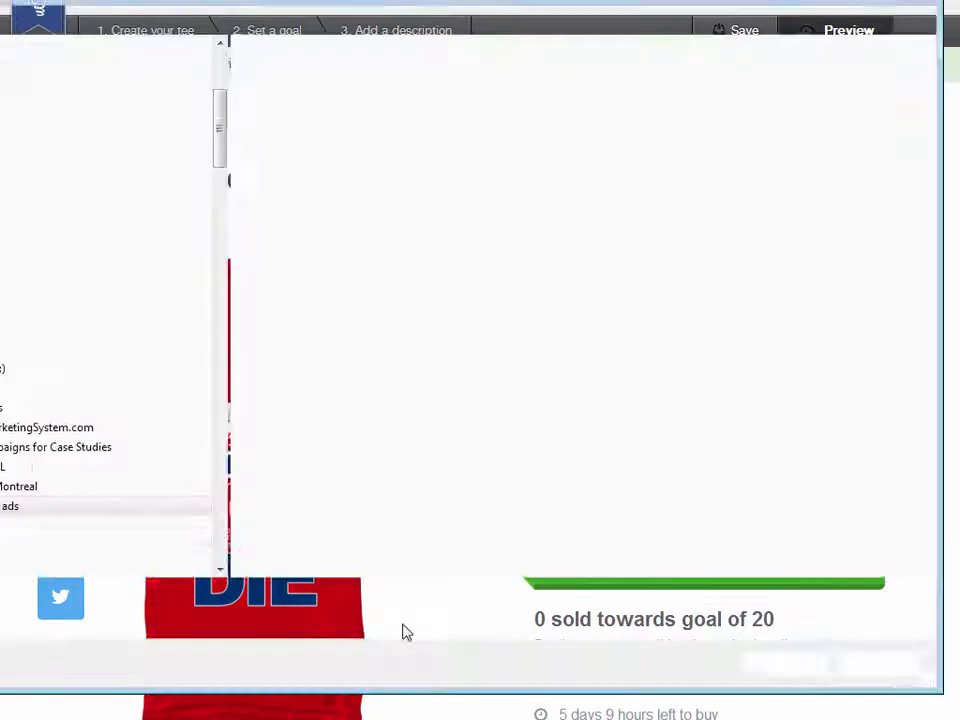
left_click(783, 660)
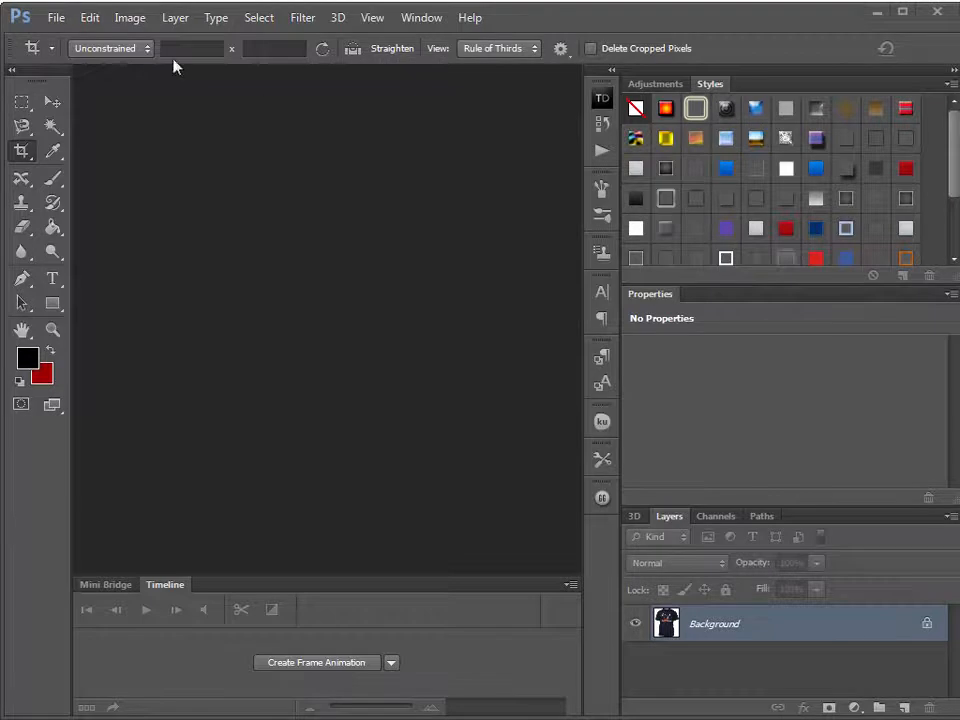
- Open the four shirt images front (1).jpg, front (2).jpg, front (3).jpg and front.jpg from the ads folder
left_click(58, 19)
left_click(64, 54)
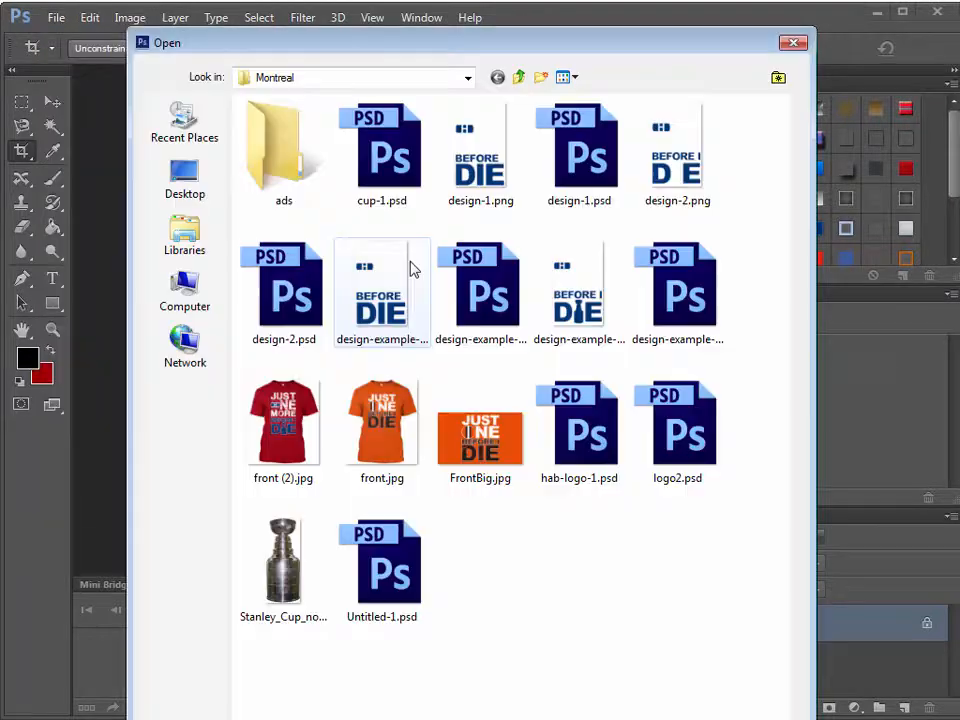
double_click(268, 150)
left_click_drag(664, 229, 250, 165)
left_click_drag(311, 718, 312, 644)
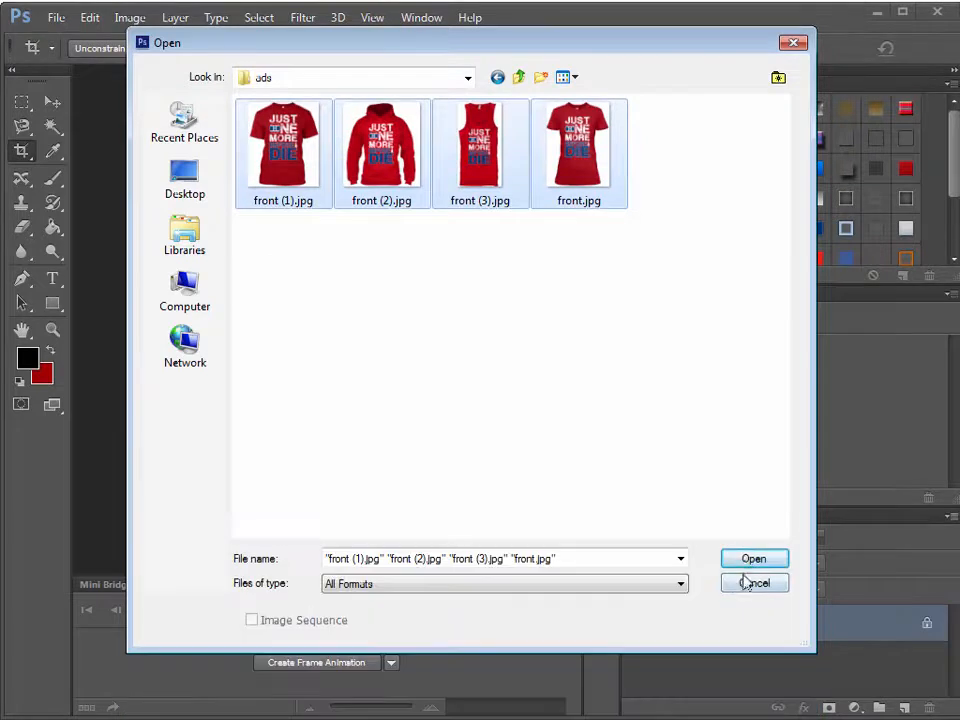
left_click(745, 557)
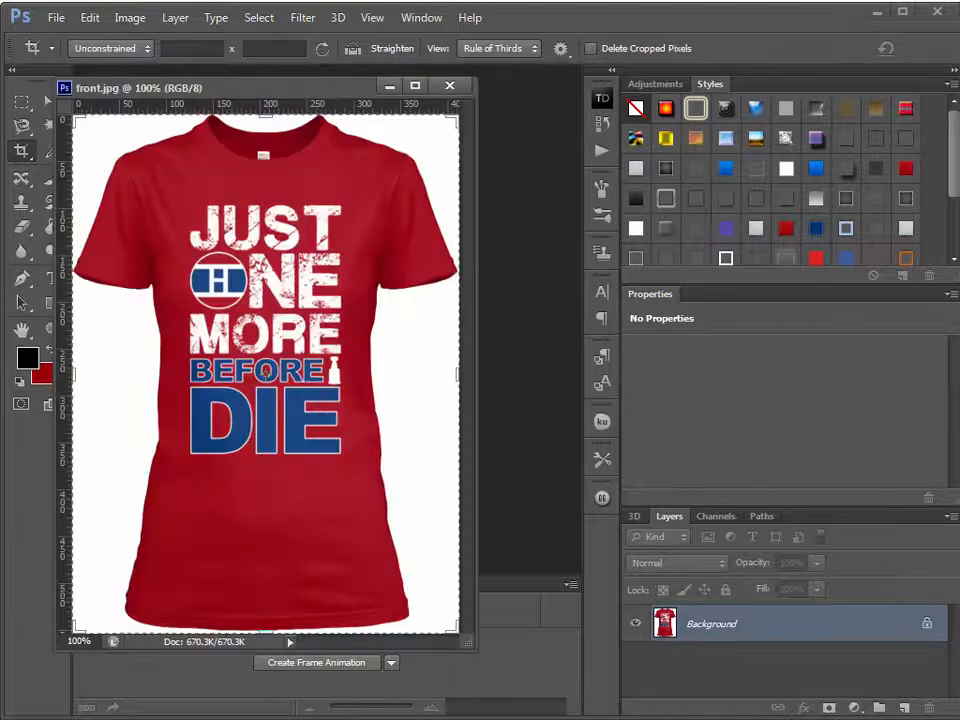
- Enlarge the front.jpg window around the women's tee, duplicate its Background layer and hide the original
left_click_drag(466, 652, 539, 714)
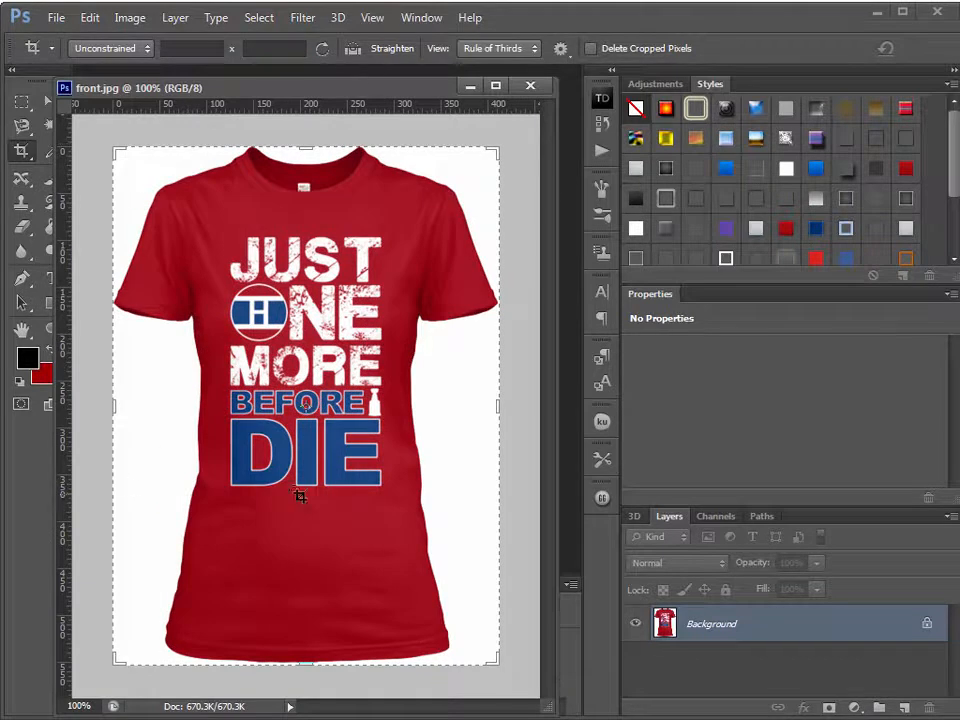
left_click_drag(380, 90, 343, 49)
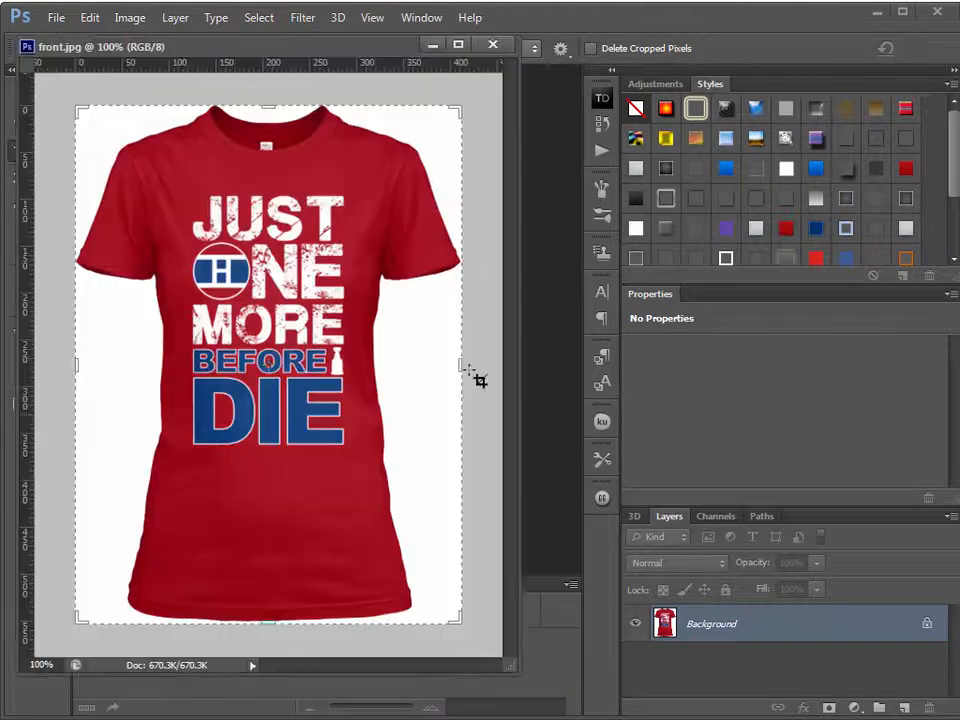
right_click(760, 634)
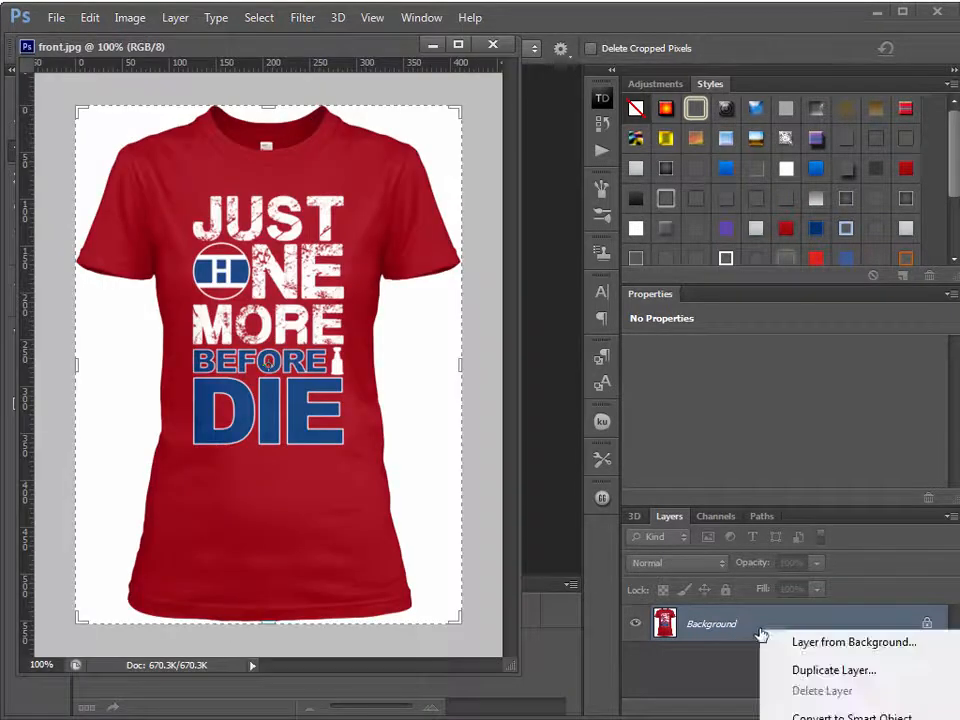
left_click(789, 671)
key("Return")
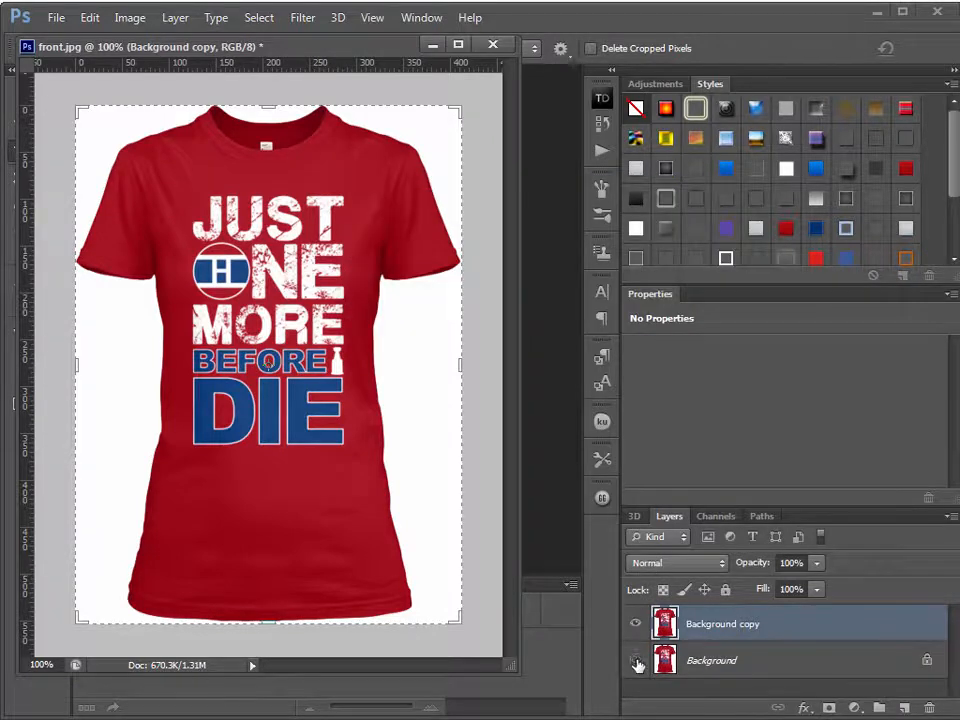
- Delete the white areas around the shirt and inside its neckline with the Magic Wand, and clear the selection
left_click_drag(322, 50, 454, 82)
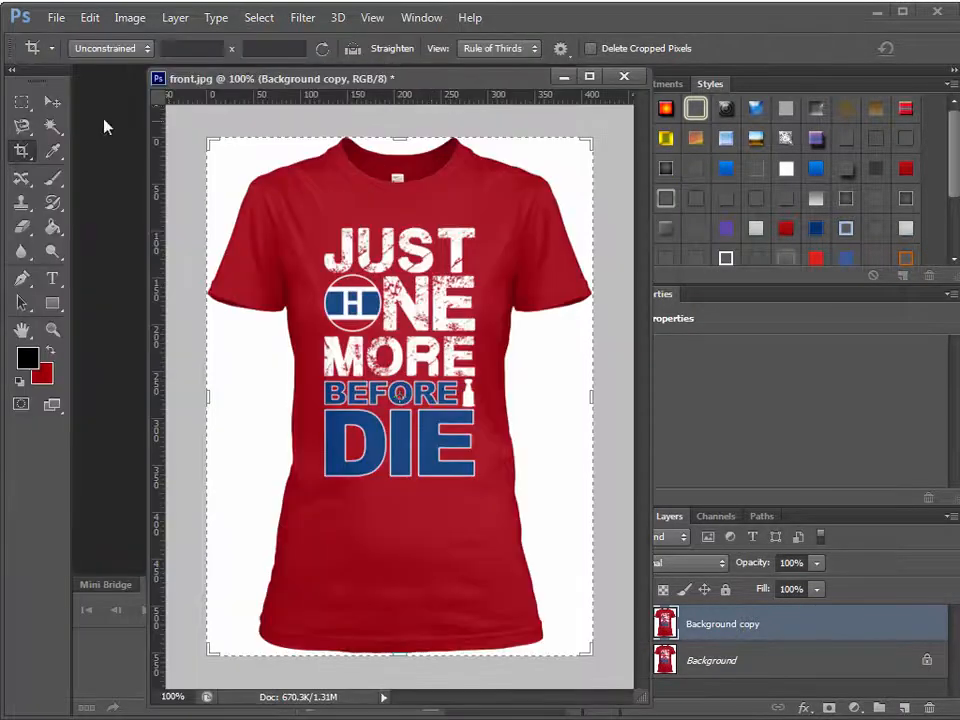
left_click(52, 126)
left_click(230, 164)
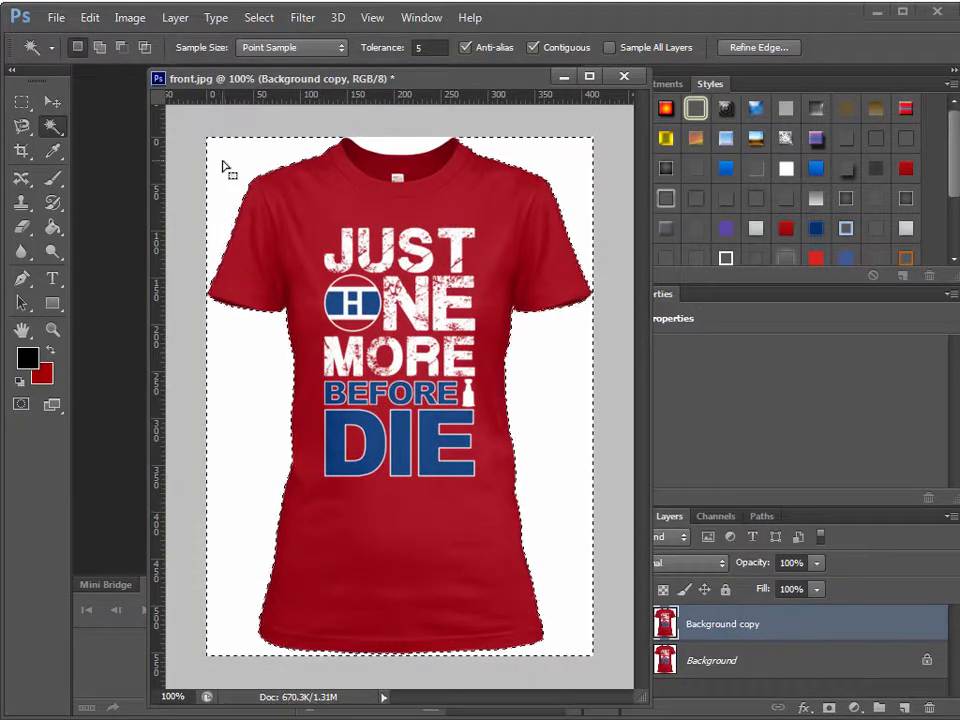
key("Delete")
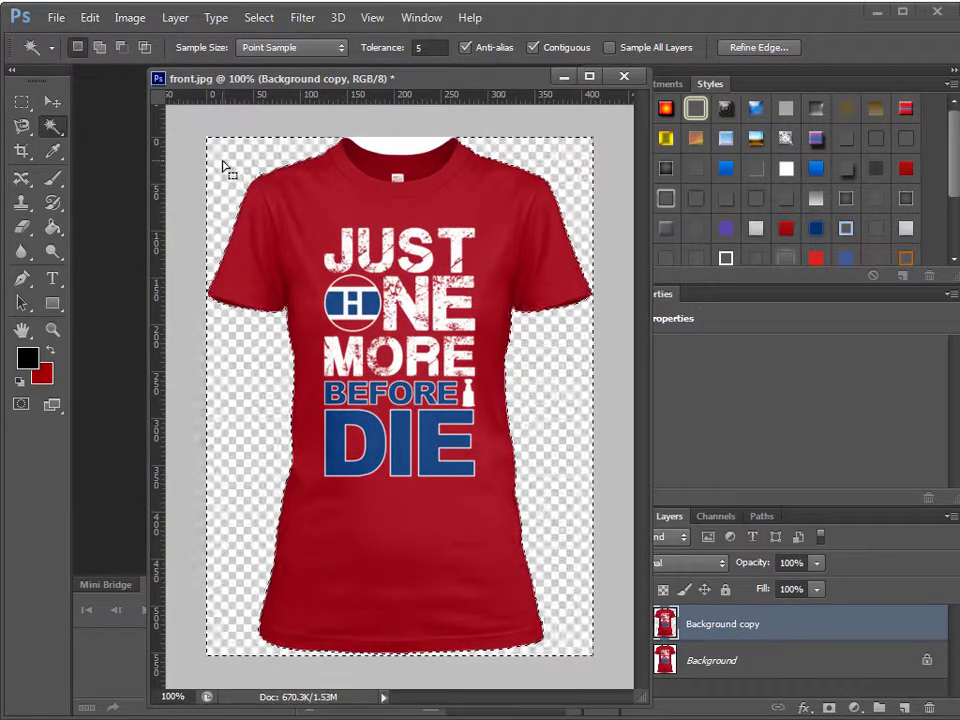
left_click(400, 145)
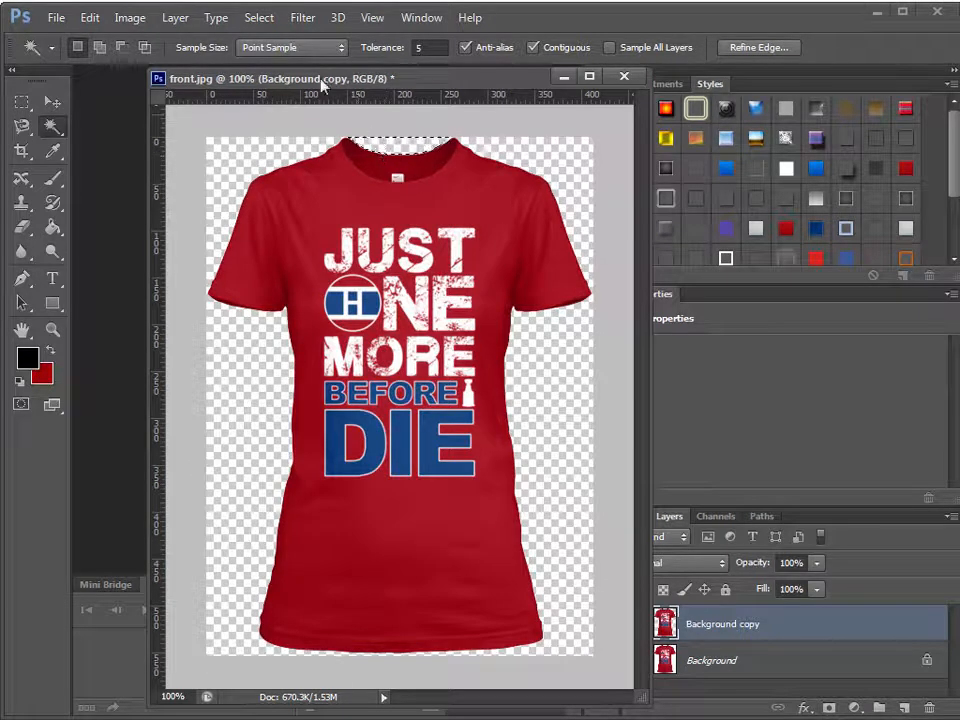
left_click(256, 18)
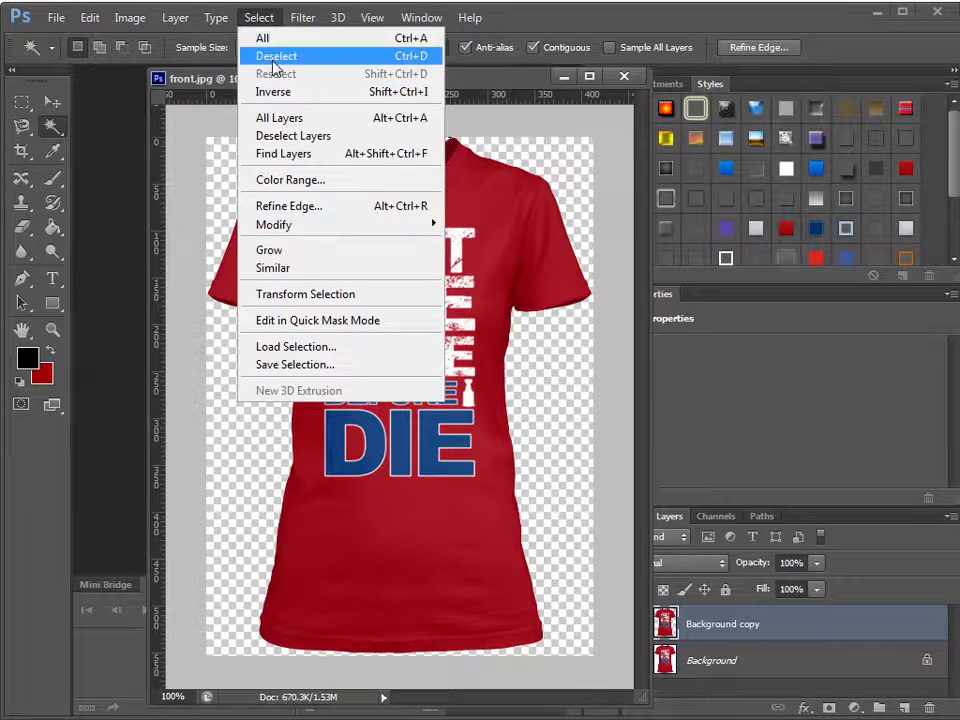
left_click(276, 57)
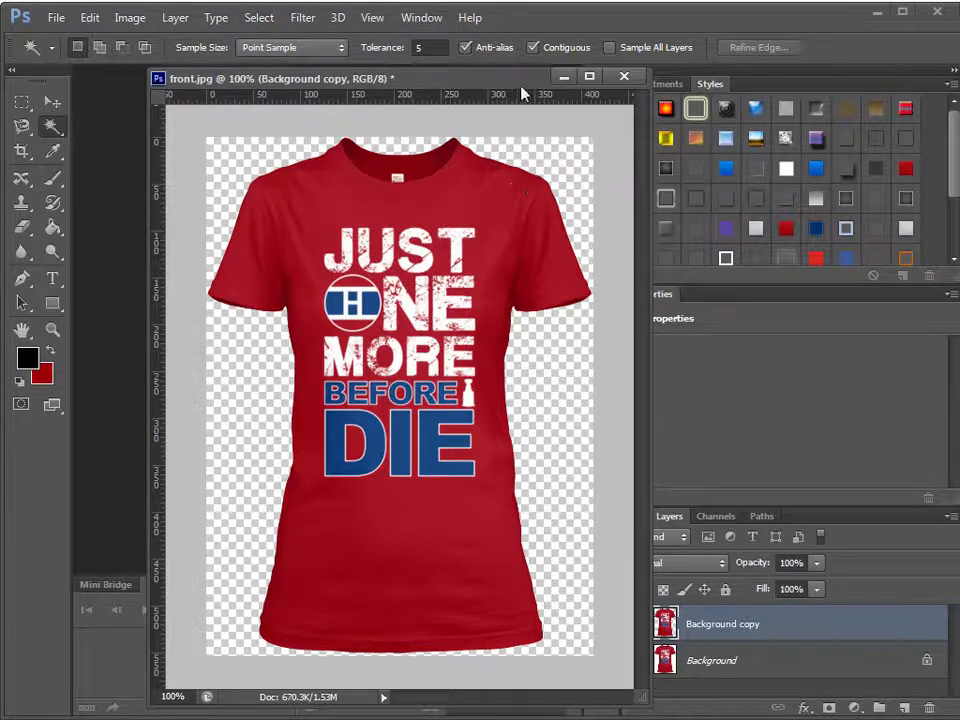
- Convert the cut-out shirt layer to a Smart Object and switch to the Move tool
right_click(775, 634)
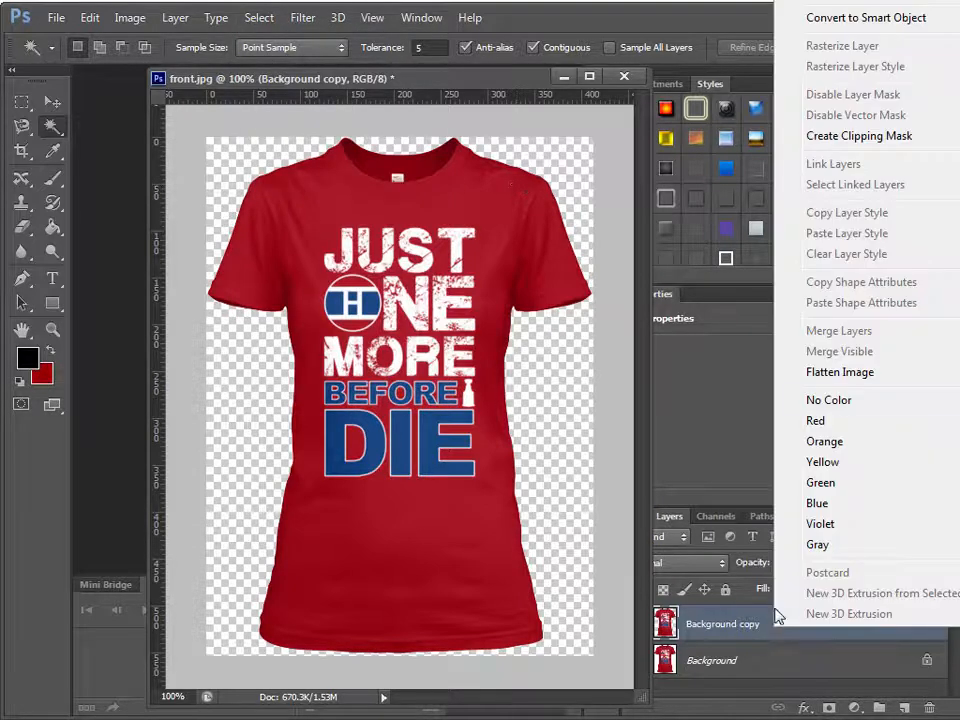
left_click(866, 18)
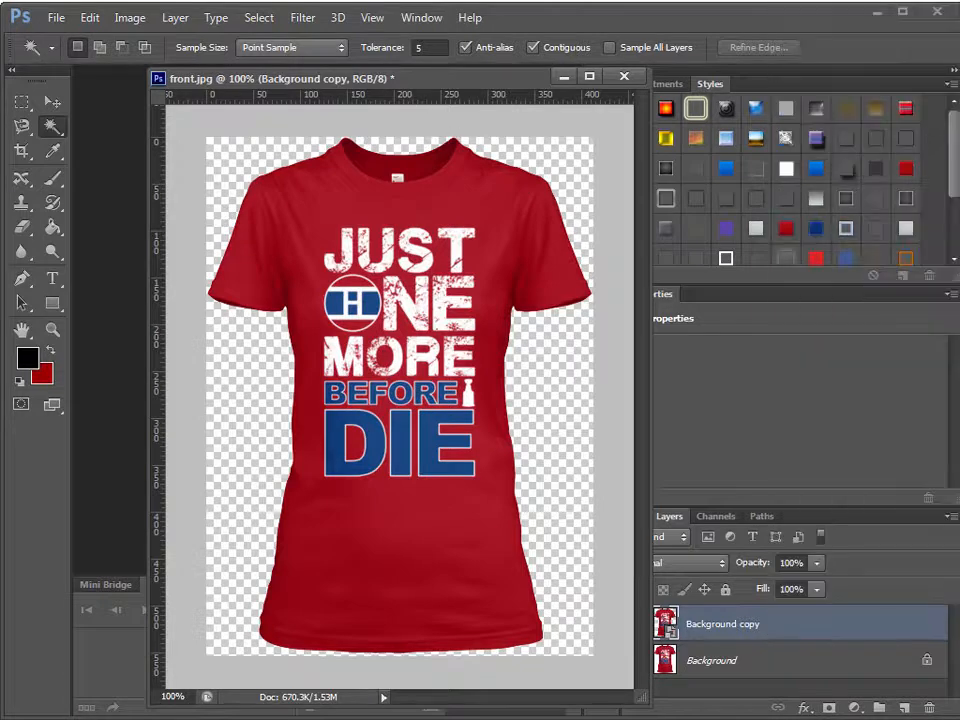
left_click(60, 97)
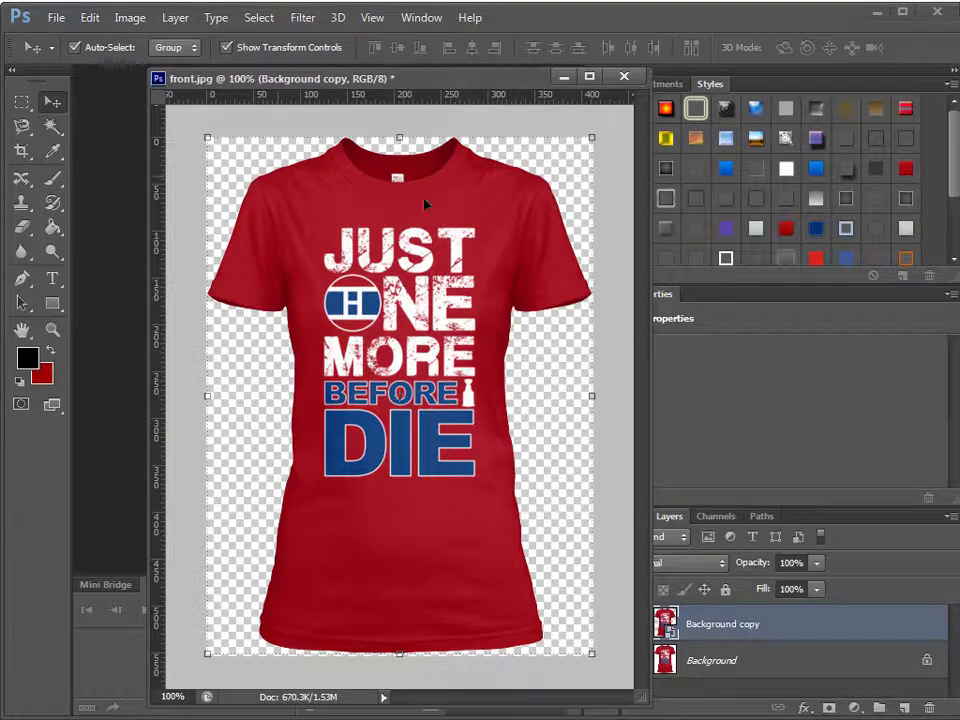
left_click_drag(426, 82, 399, 88)
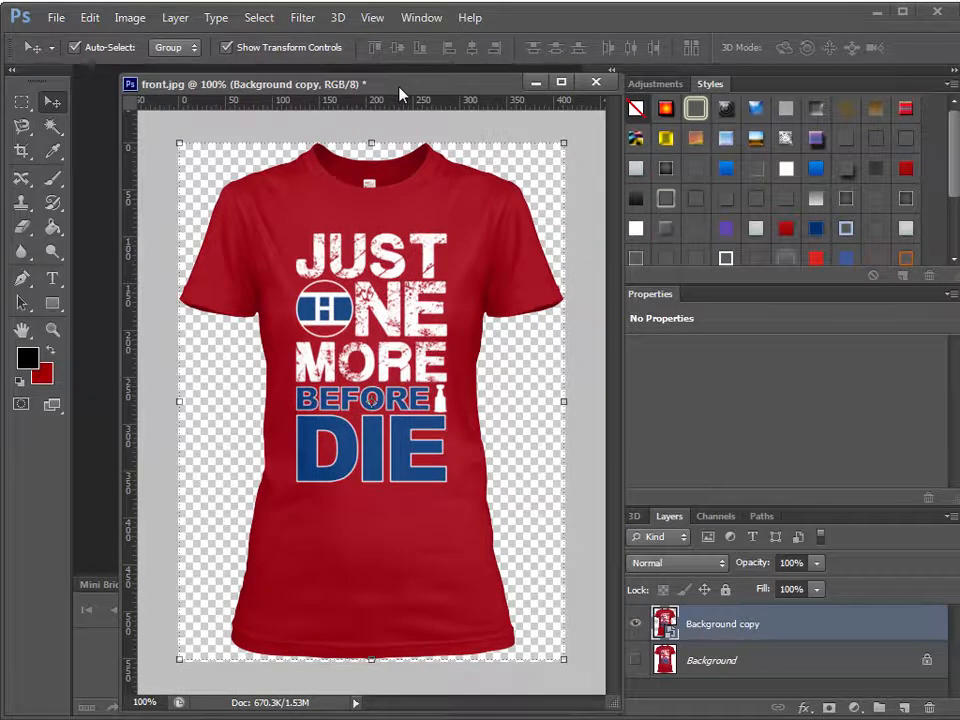
- Save the cut-out women's tee as front.psd in the ads folder and close it
key("ctrl+shift+s")
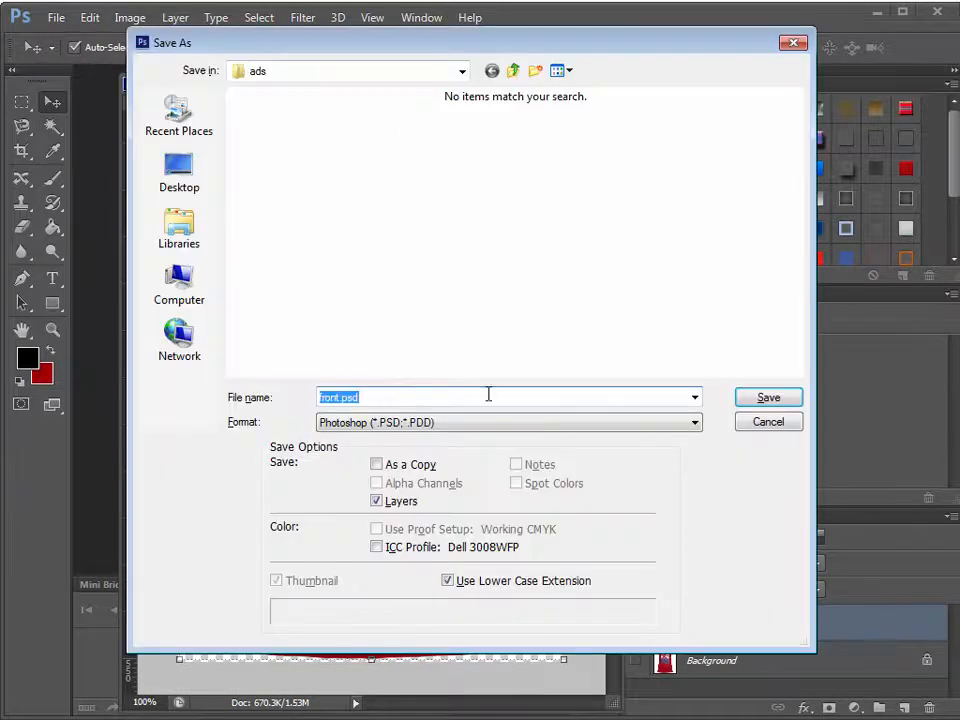
left_click(762, 399)
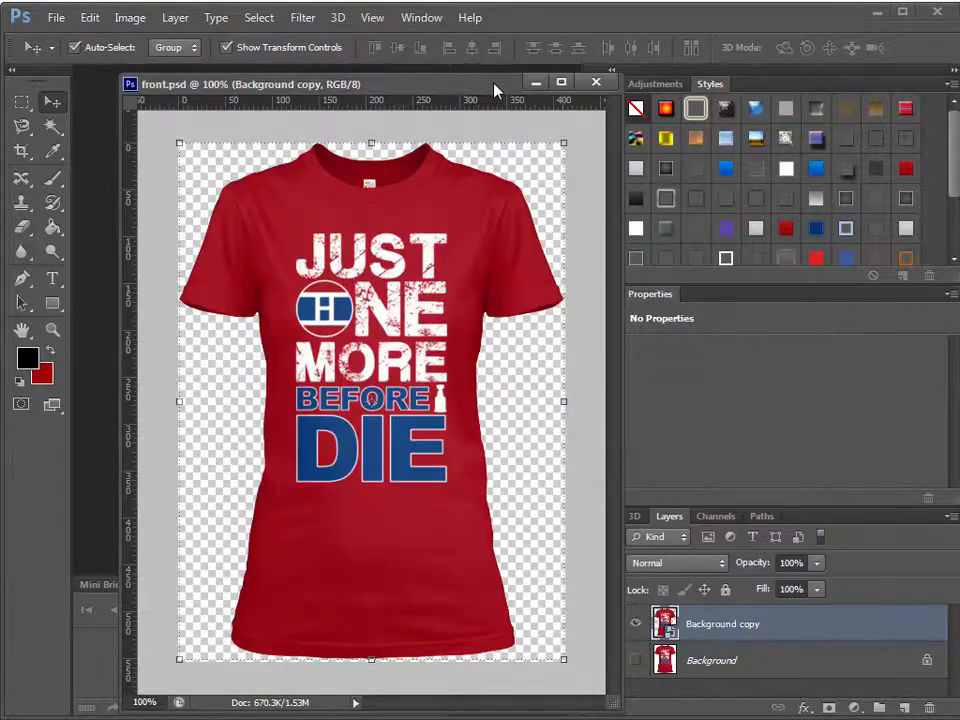
key("ctrl+w")
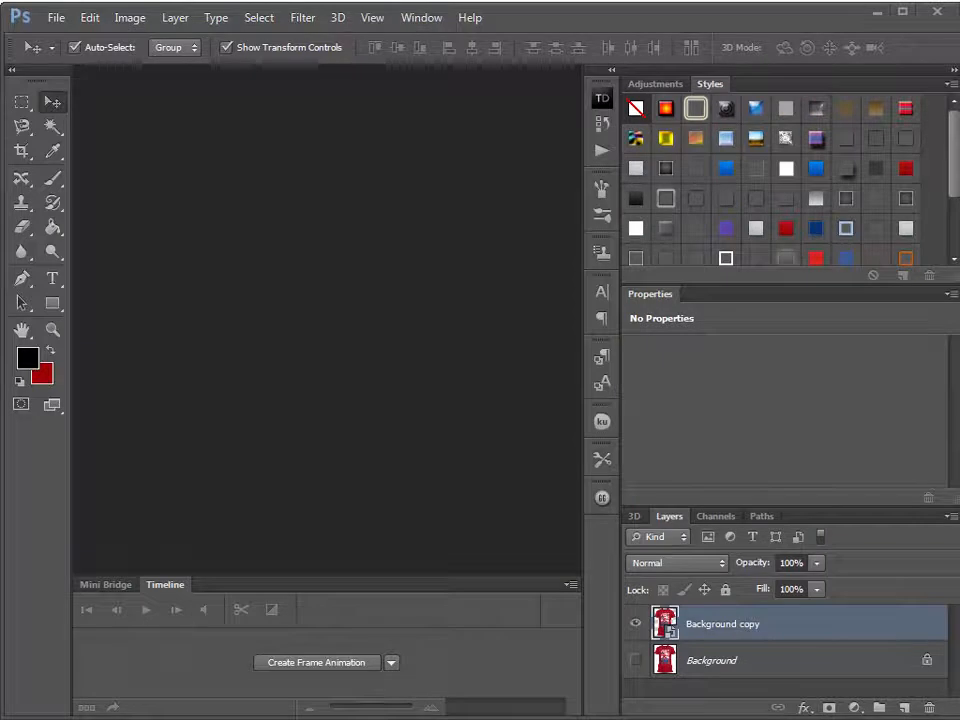
- Enlarge the front (2).jpg window to view the whole hoodie image and close it
left_click_drag(545, 3, 519, 57)
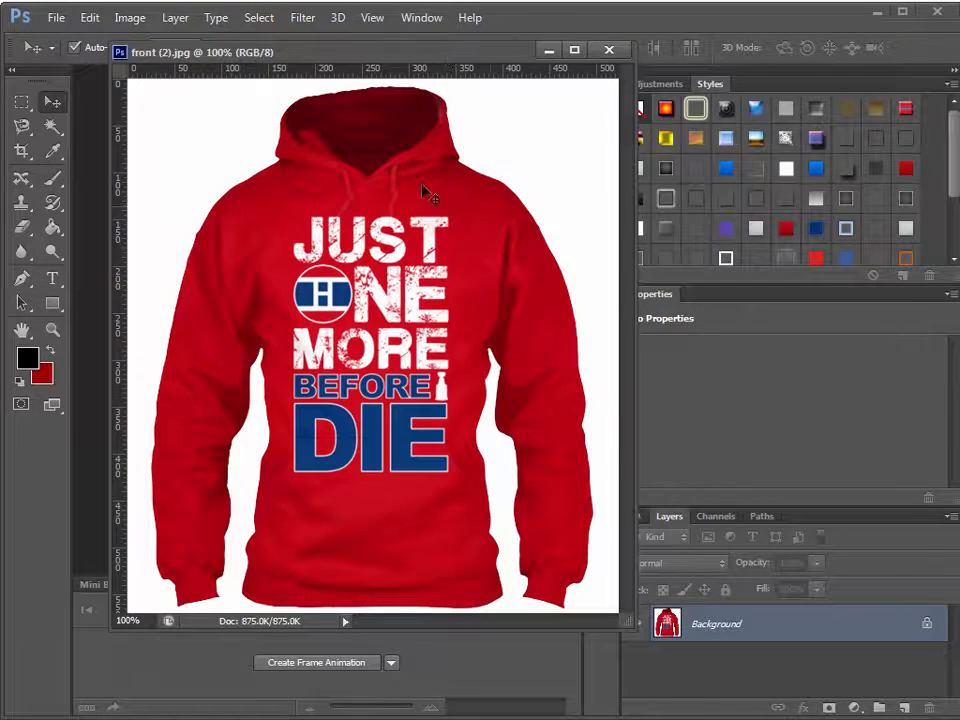
left_click_drag(630, 628, 658, 665)
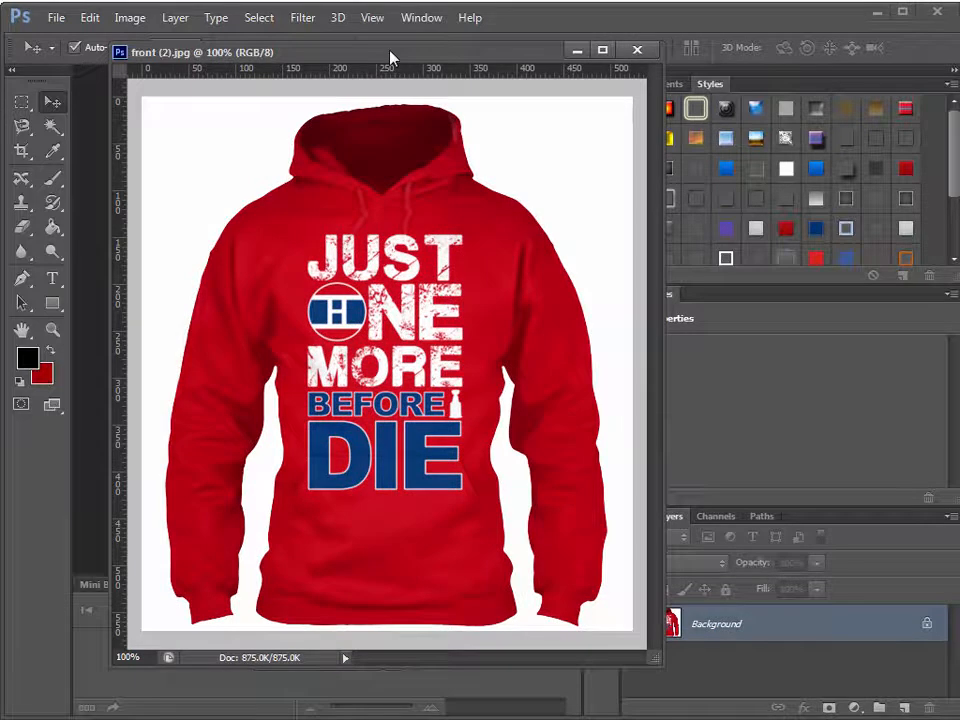
left_click(637, 50)
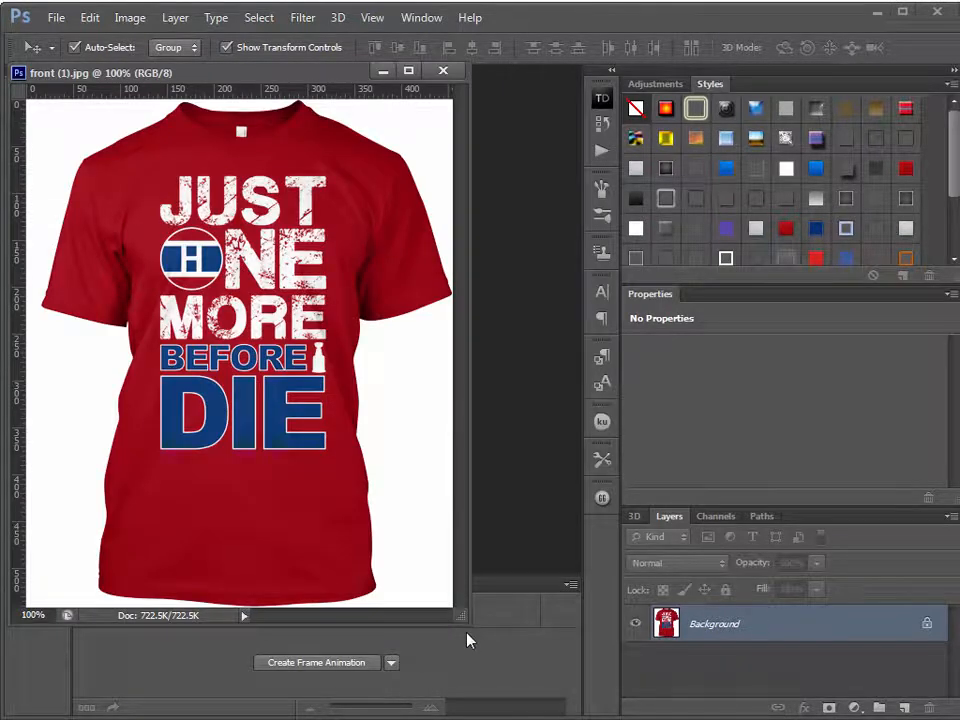
- Show the Photoshop actions and play the Regular Tee action from the Teespring set on front (1).jpg
left_click(603, 155)
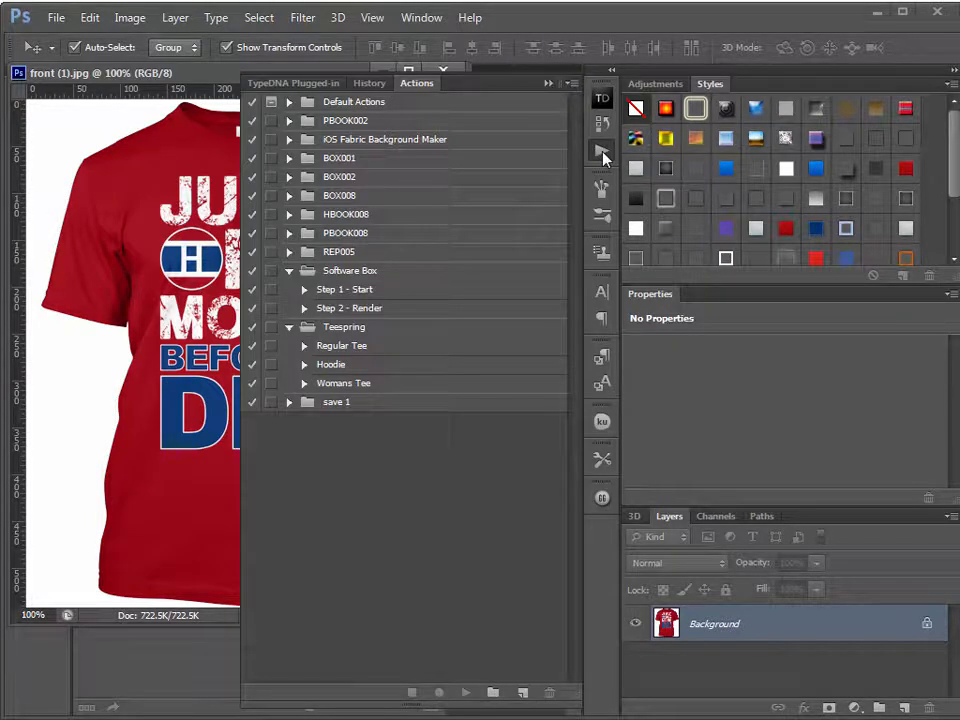
left_click(422, 18)
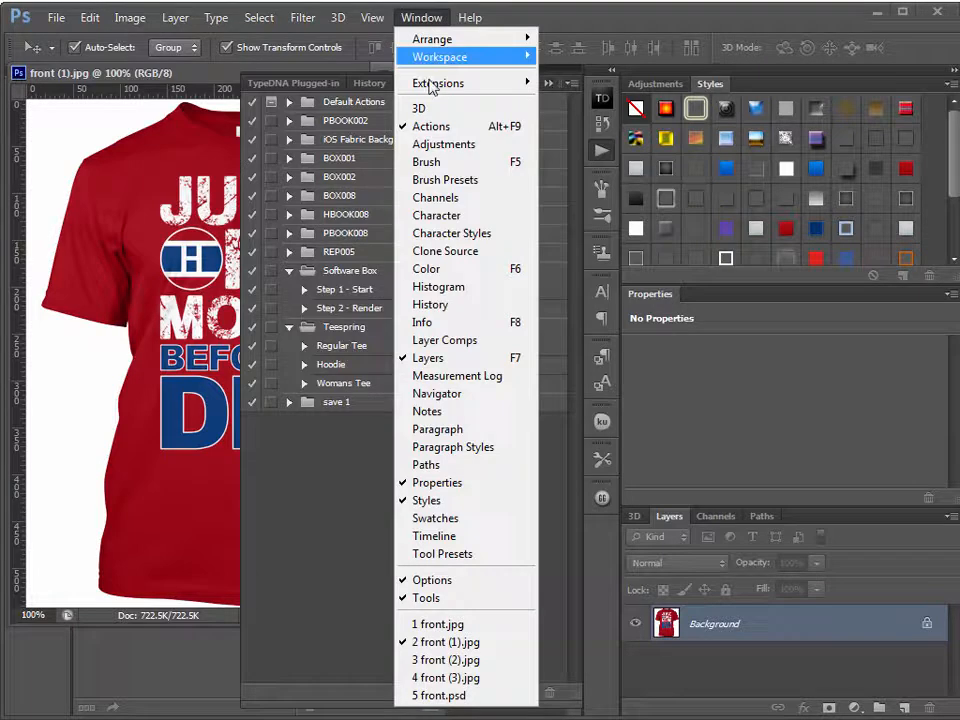
left_click(445, 35)
left_click(422, 18)
left_click(439, 126)
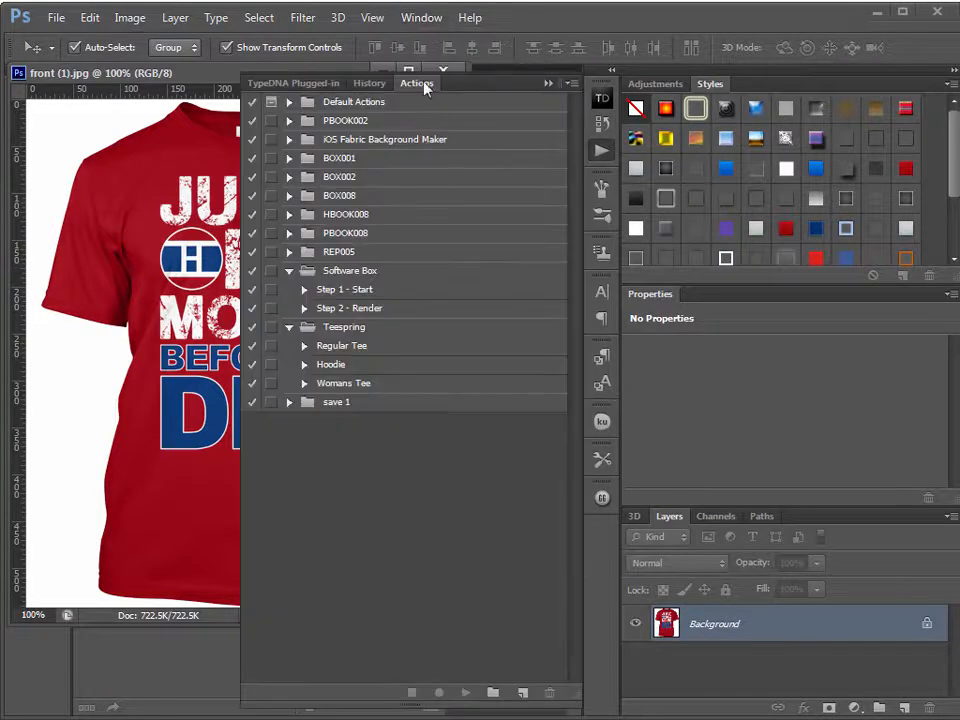
left_click(340, 330)
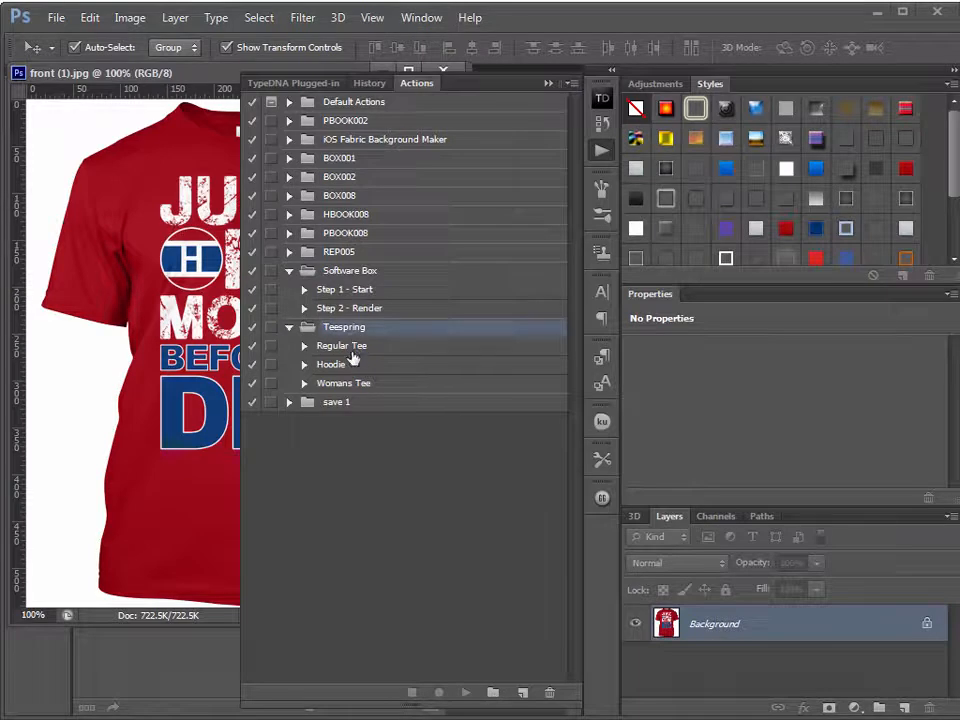
left_click(353, 349)
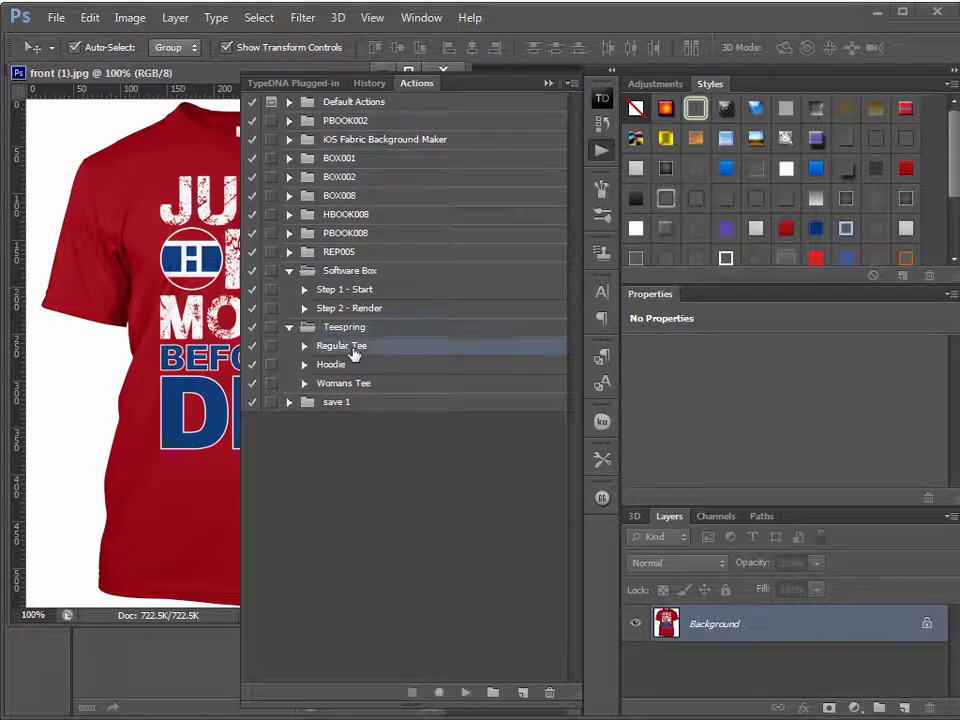
left_click(467, 694)
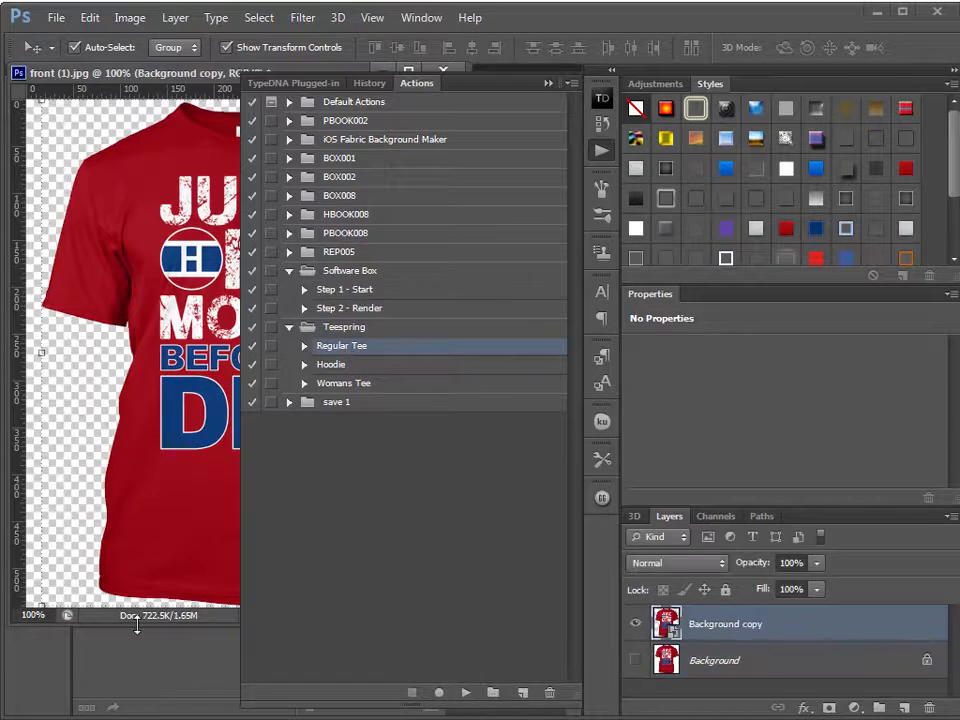
- Uncover the processed front (1).jpg tee image and close it without saving the changes
left_click_drag(130, 75, 155, 110)
left_click(601, 149)
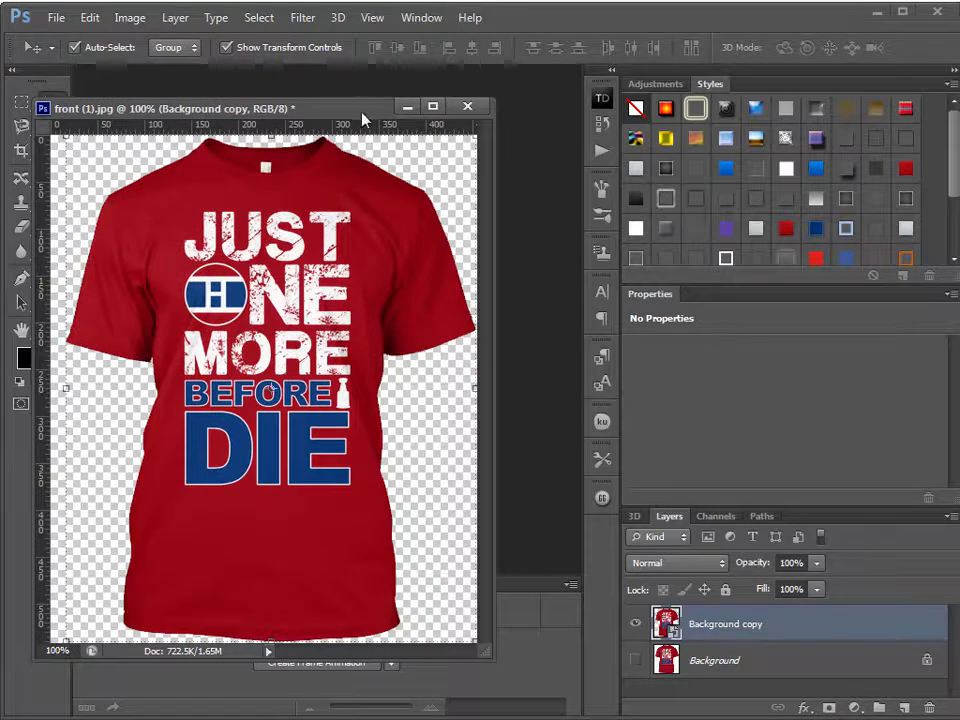
left_click_drag(362, 118, 379, 98)
left_click(484, 86)
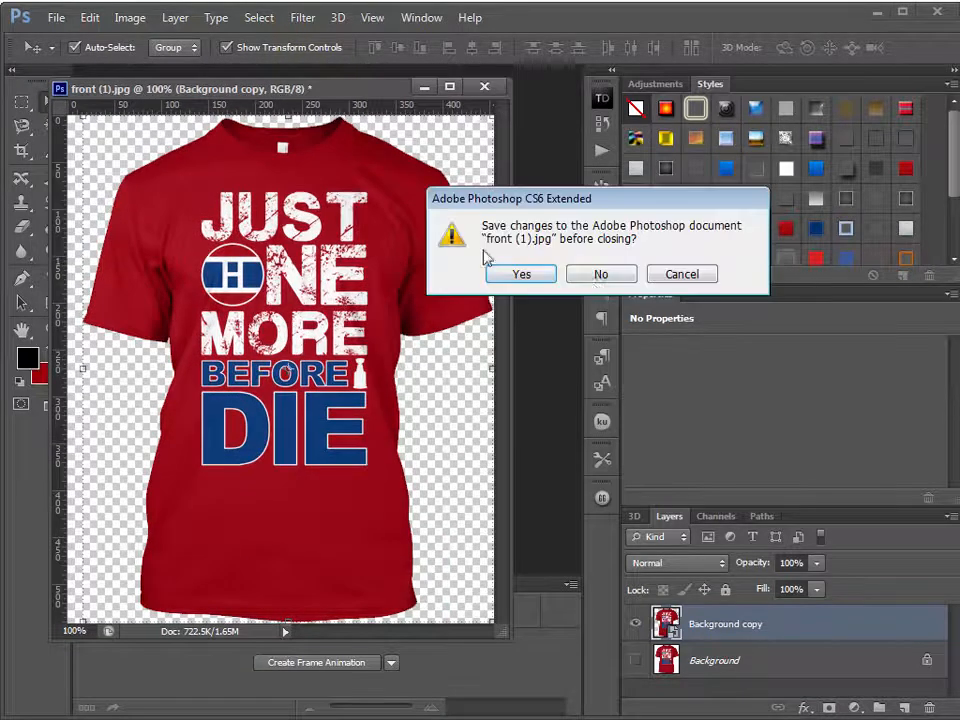
left_click(601, 274)
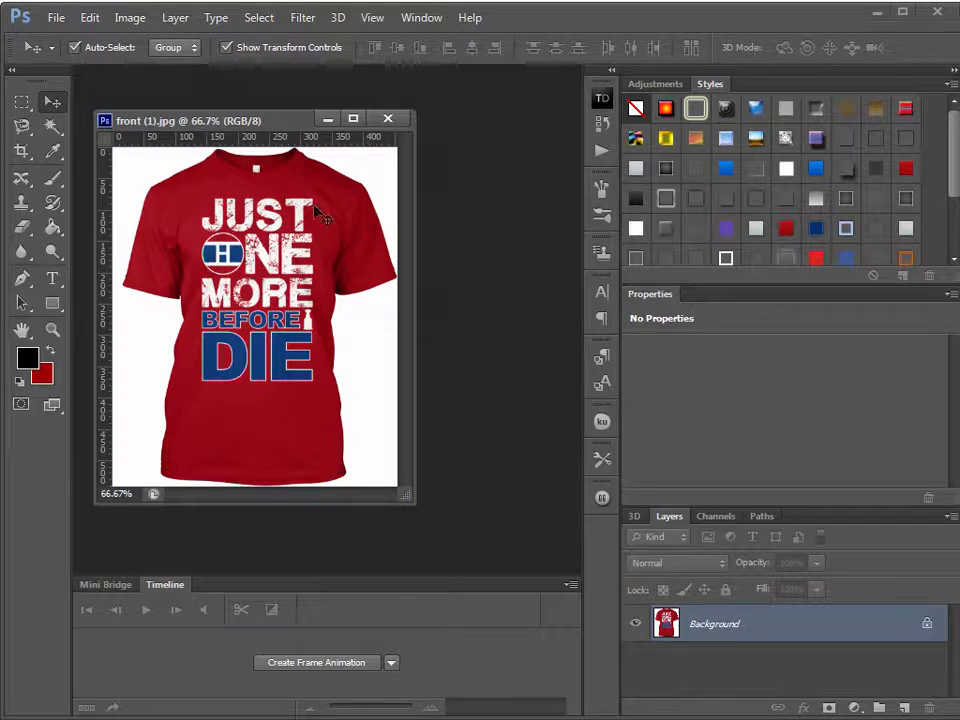
- Enlarge the reopened front (1).jpg window, show the actions again and narrow the docked panels to uncover more of the shirt
left_click_drag(409, 507, 437, 520)
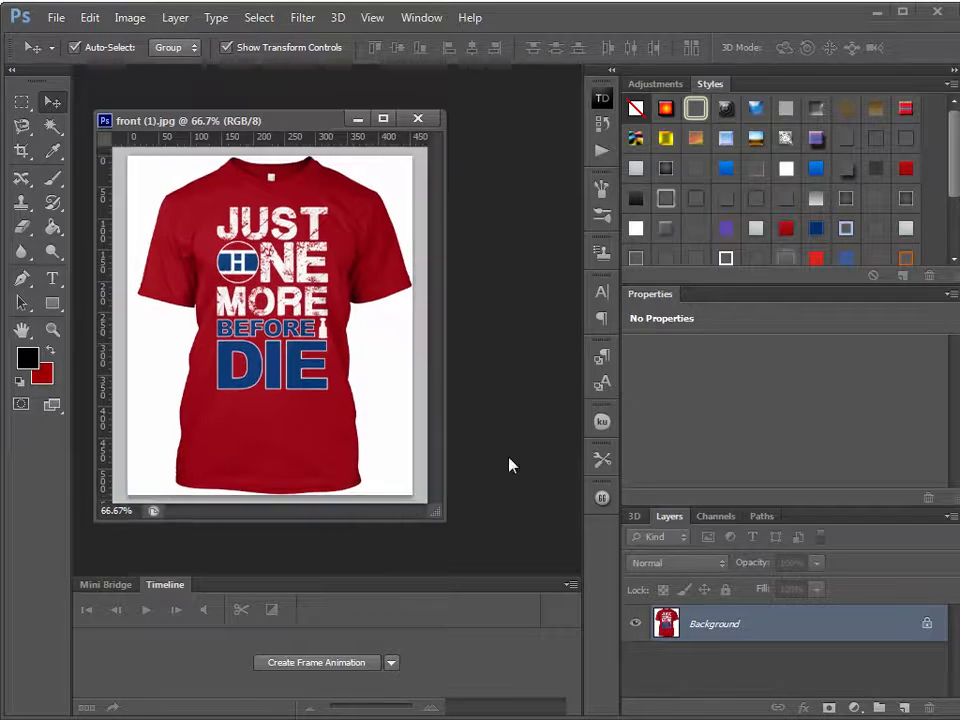
left_click(601, 150)
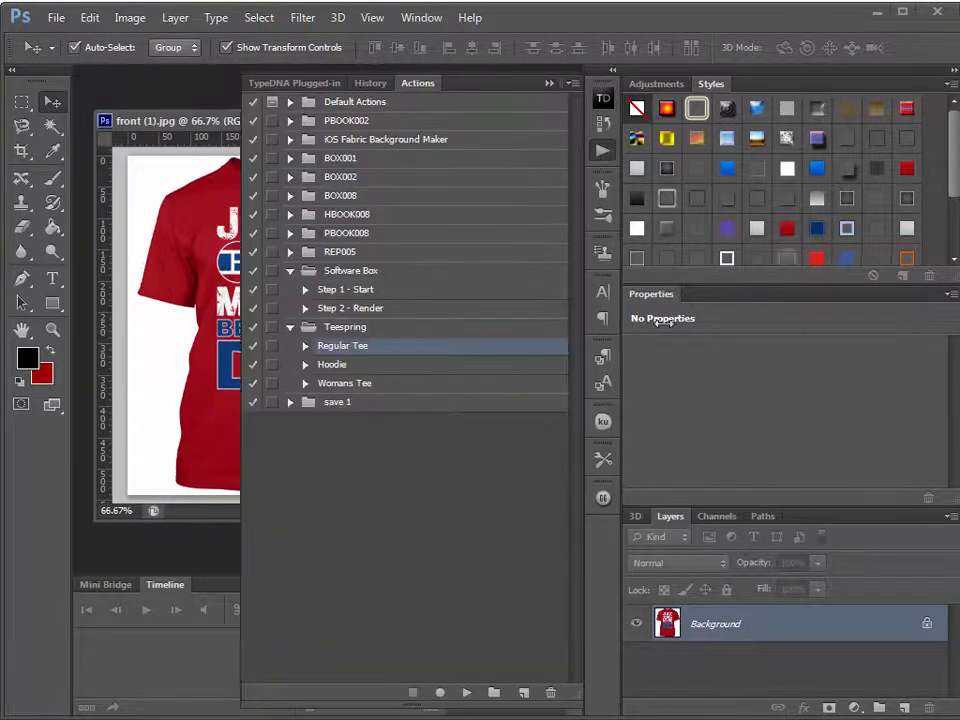
left_click_drag(622, 320, 754, 317)
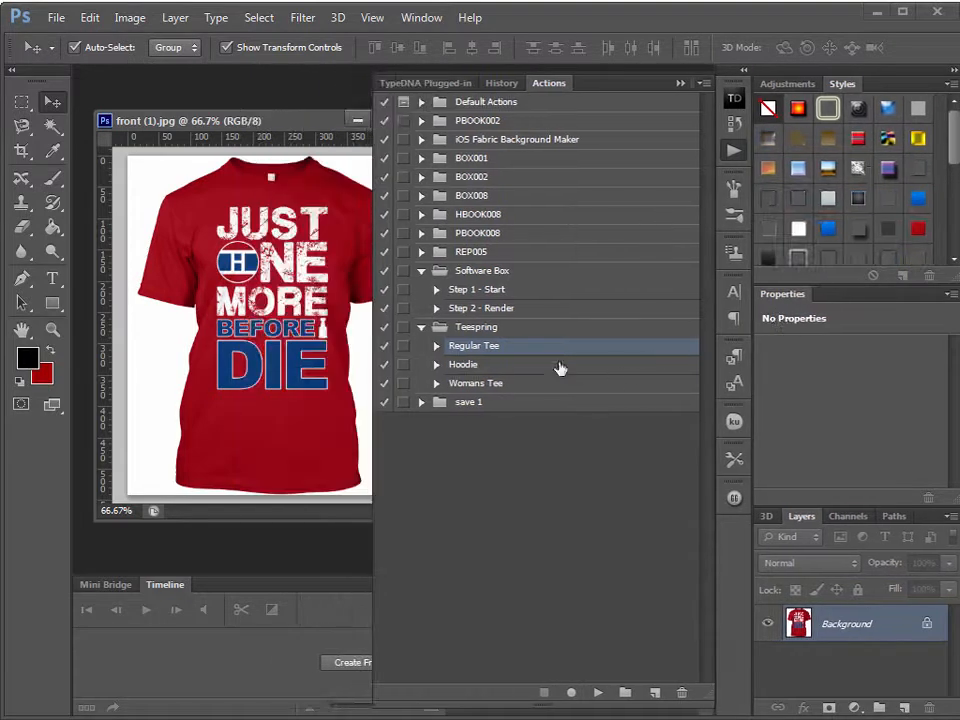
- Create a new action set named "Teespring Actions" after the save 1 set
left_click(502, 407)
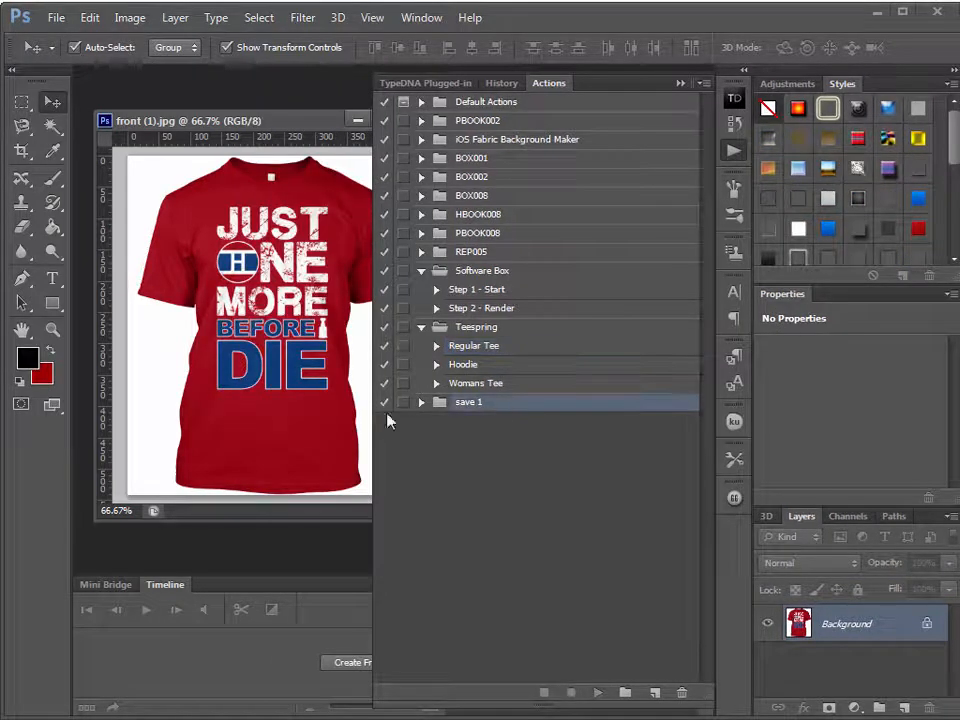
left_click(624, 693)
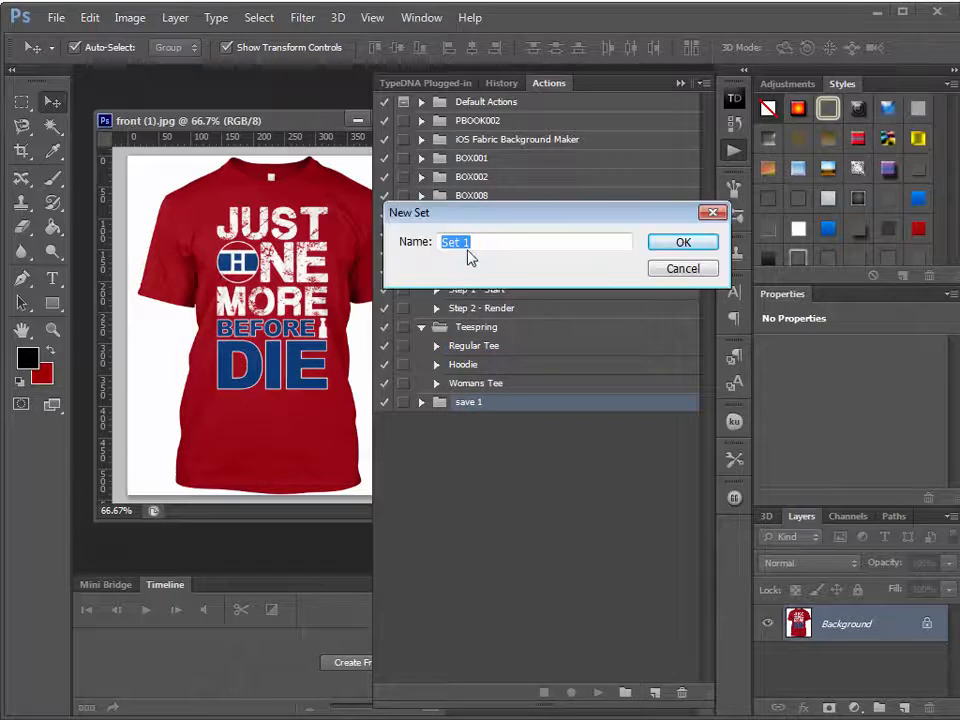
type("te3st")
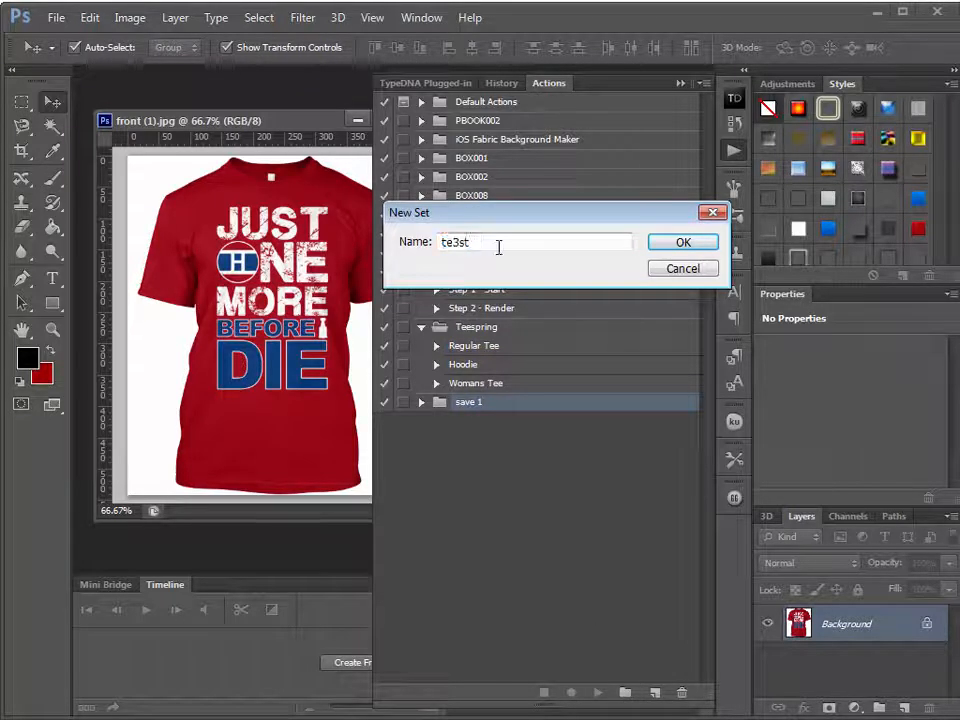
key("BackSpace")
key("BackSpace")
key("BackSpace")
key("BackSpace")
key("BackSpace")
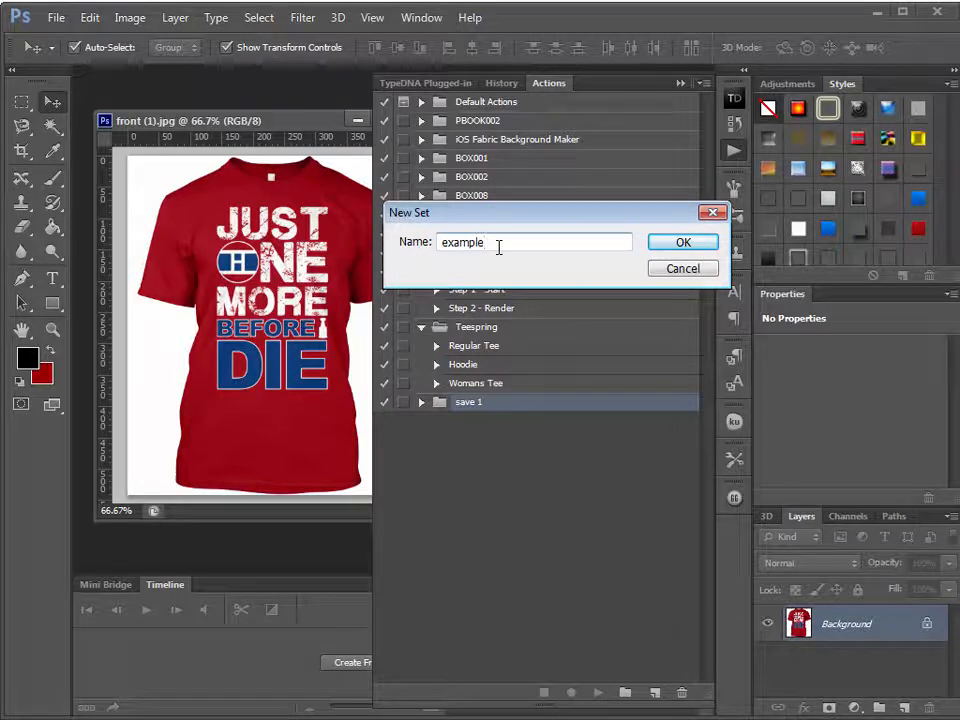
double_click(498, 247)
type("Teesp")
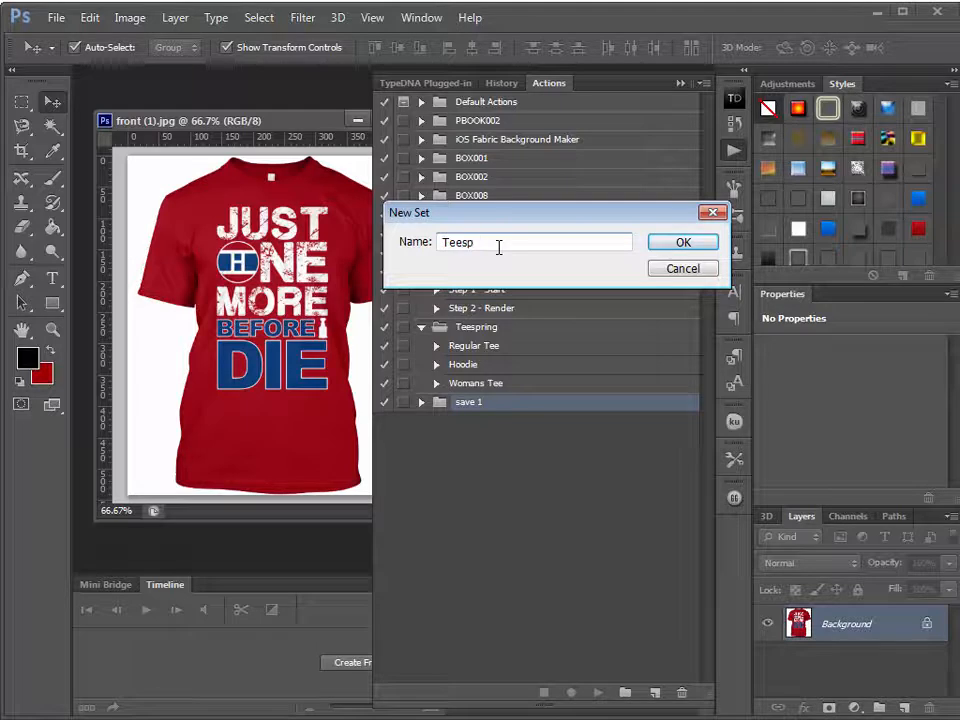
type("eing Ex")
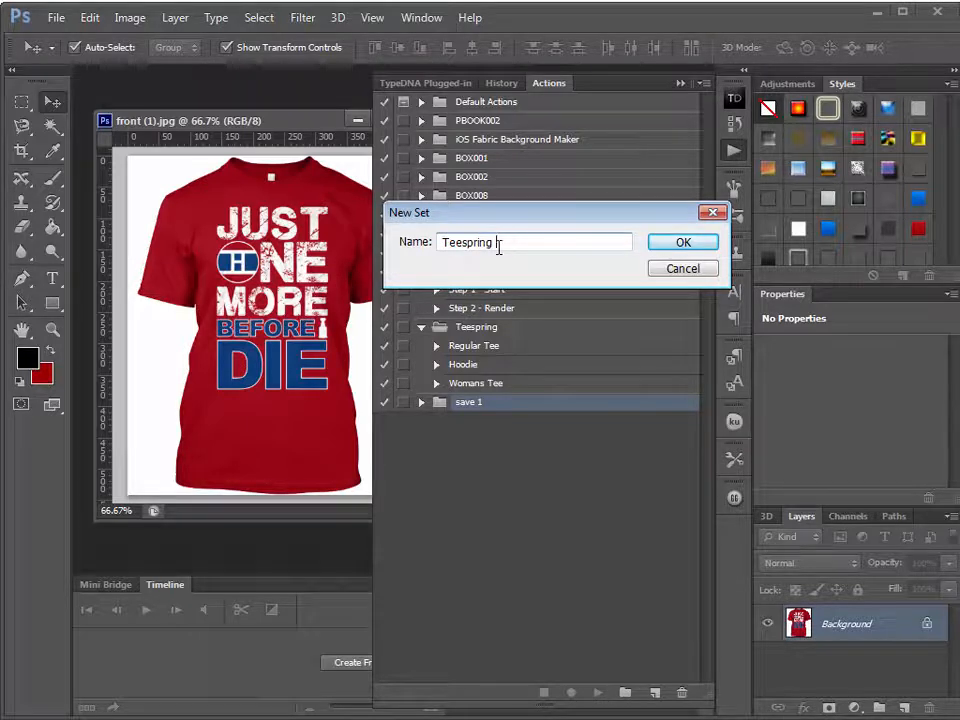
key("BackSpace")
key("BackSpace")
key("BackSpace")
key("BackSpace")
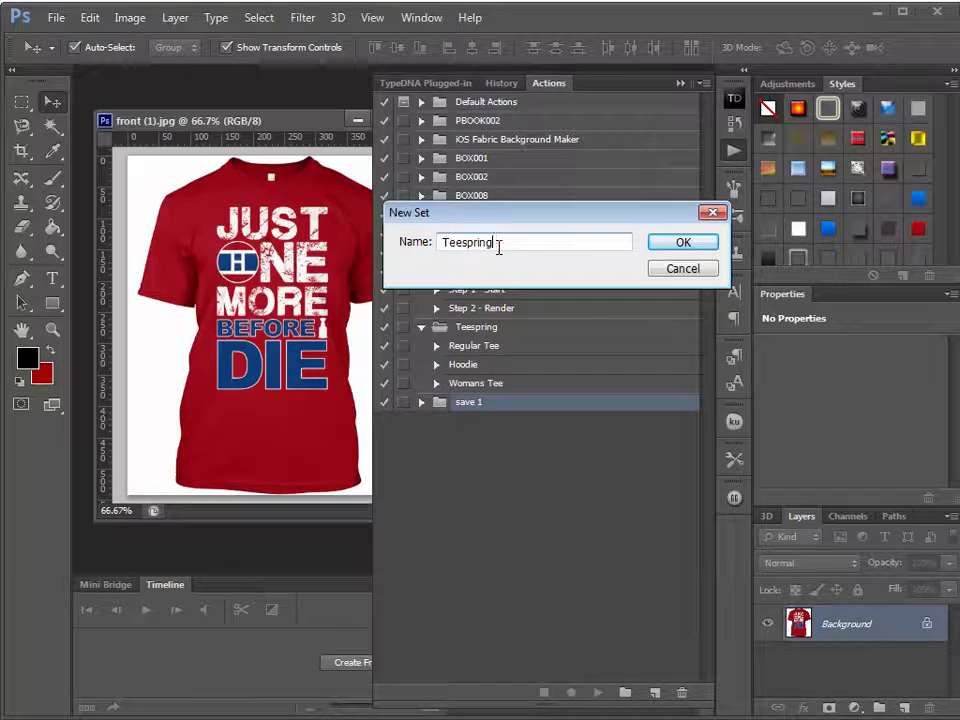
type("Actions")
left_click(683, 243)
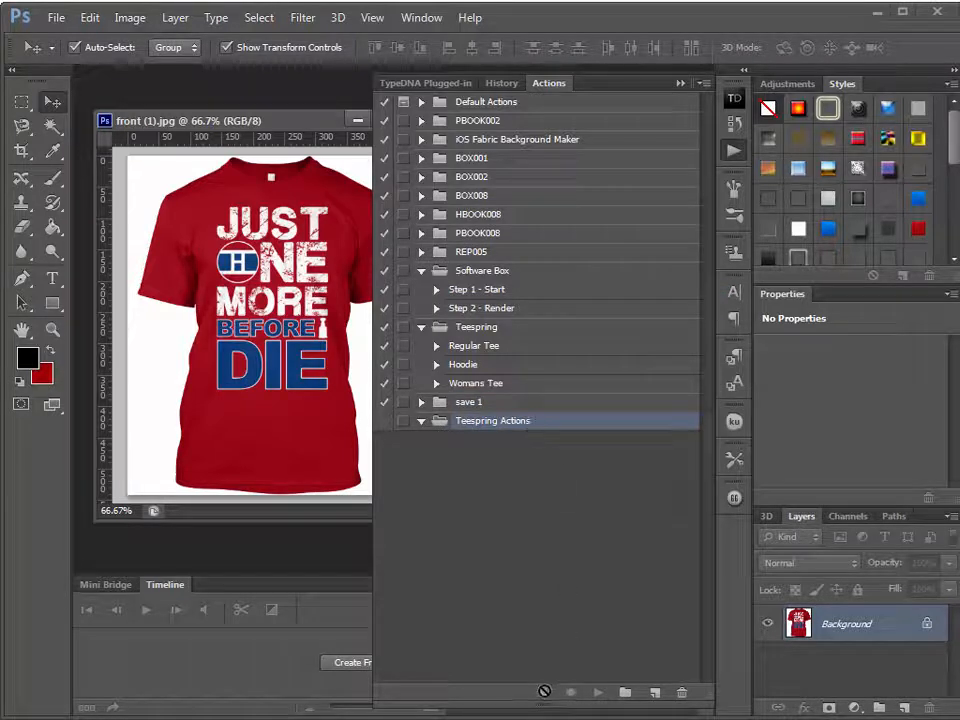
- Start recording a new action named "Regular Tee" in the Teespring Actions set
left_click(656, 693)
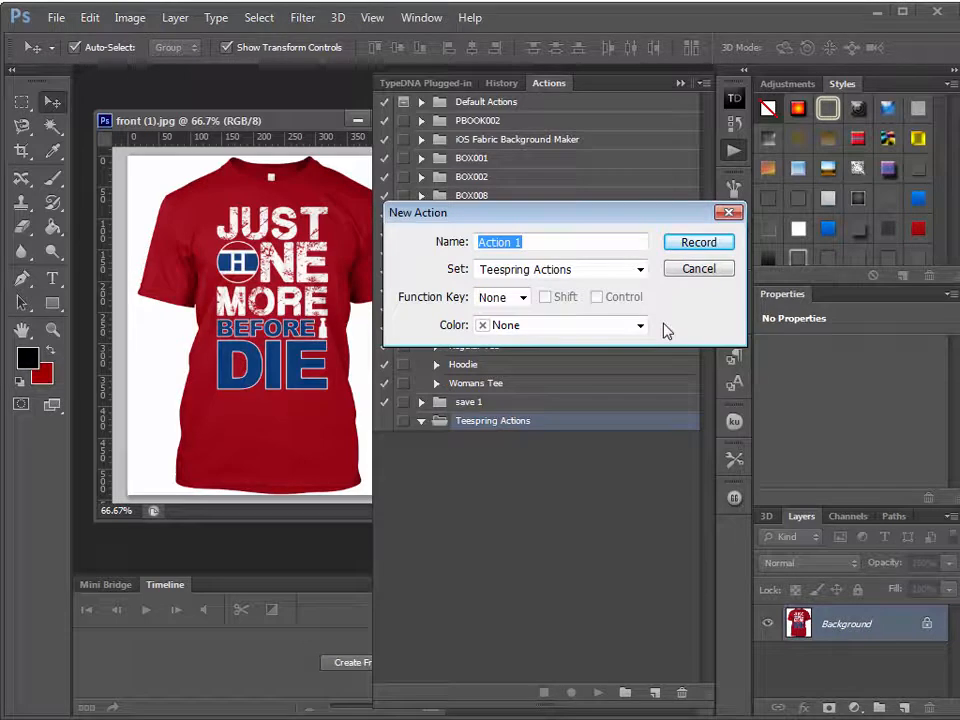
type("Regular")
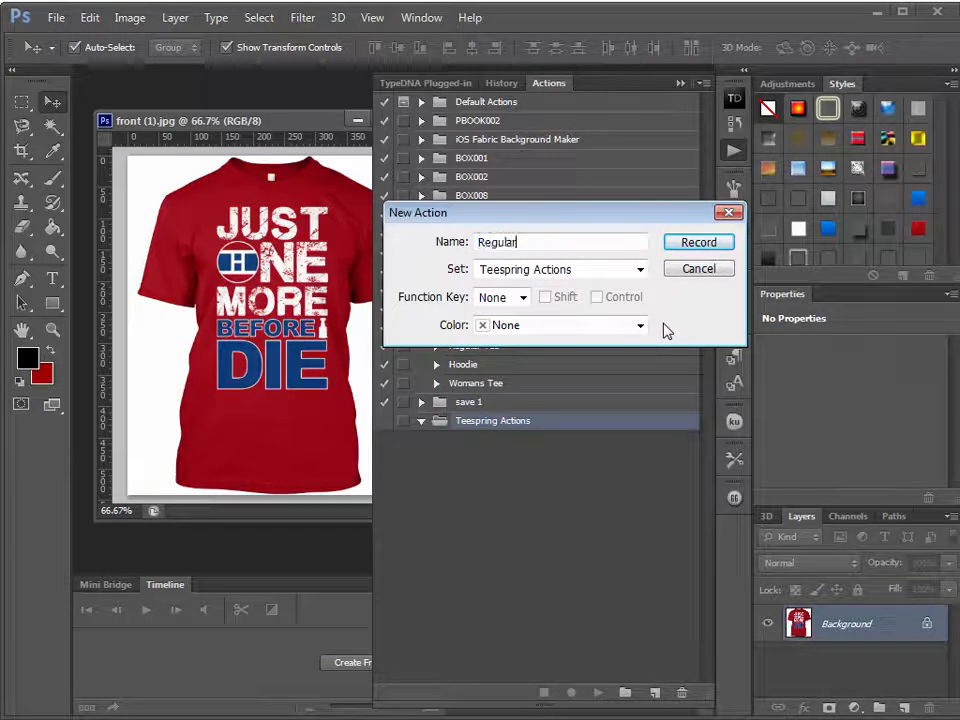
type(" Tee")
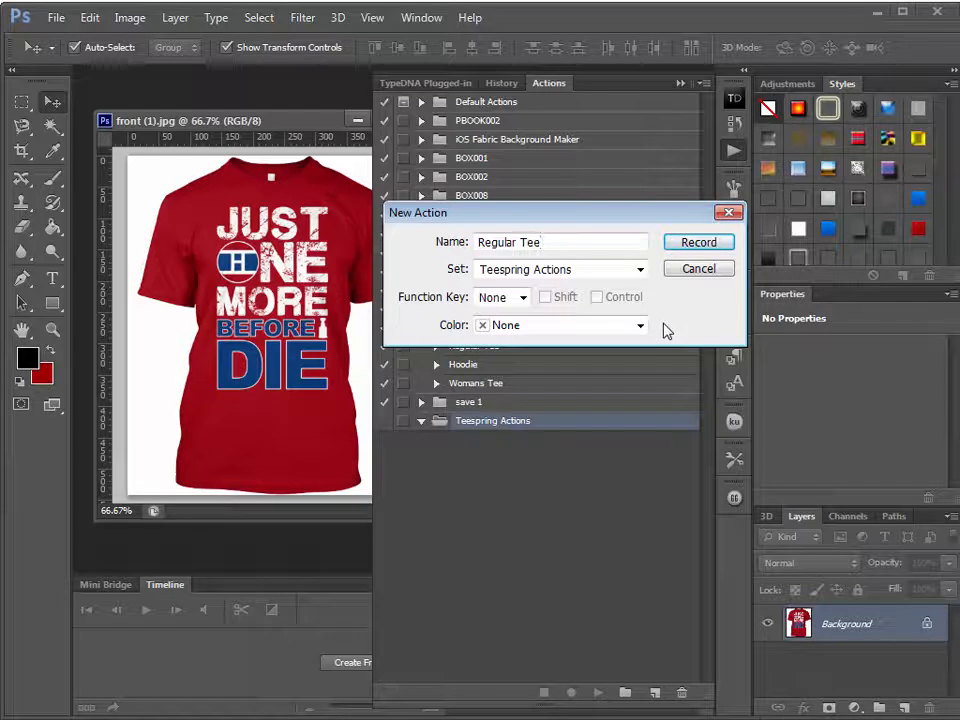
left_click(697, 243)
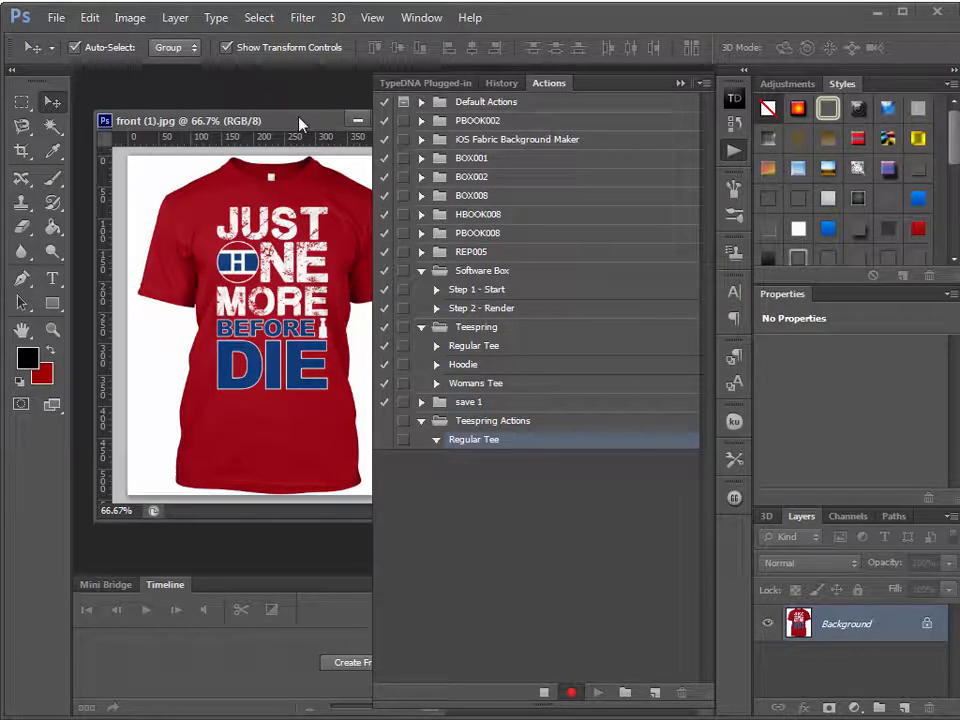
- Duplicate the Background layer of front (1).jpg as Background copy and hide the original Background layer
left_click_drag(300, 122, 283, 122)
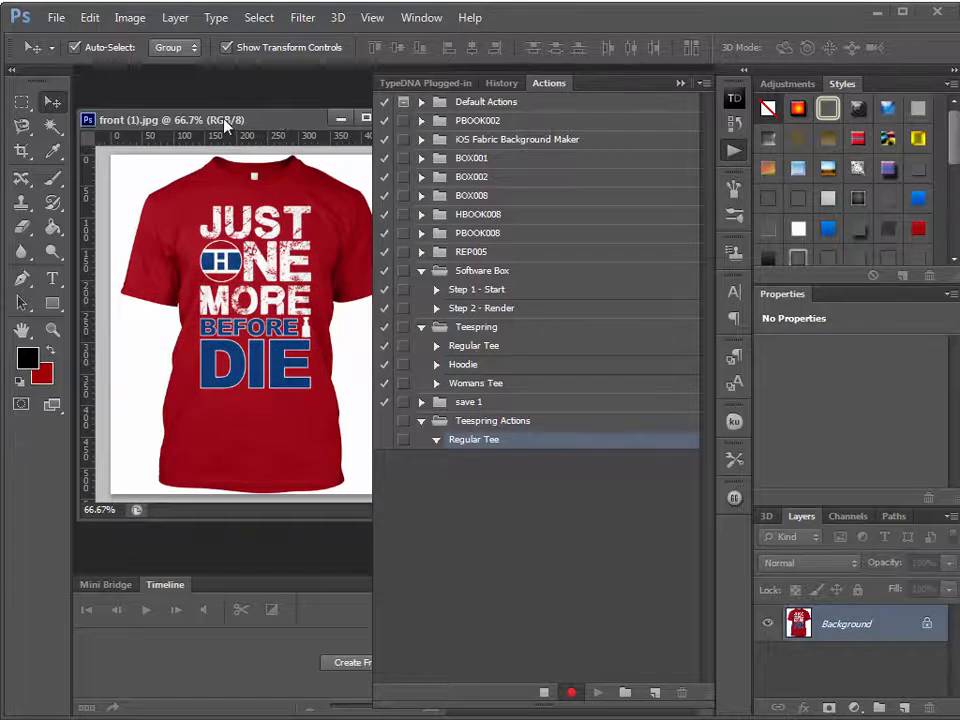
right_click(869, 632)
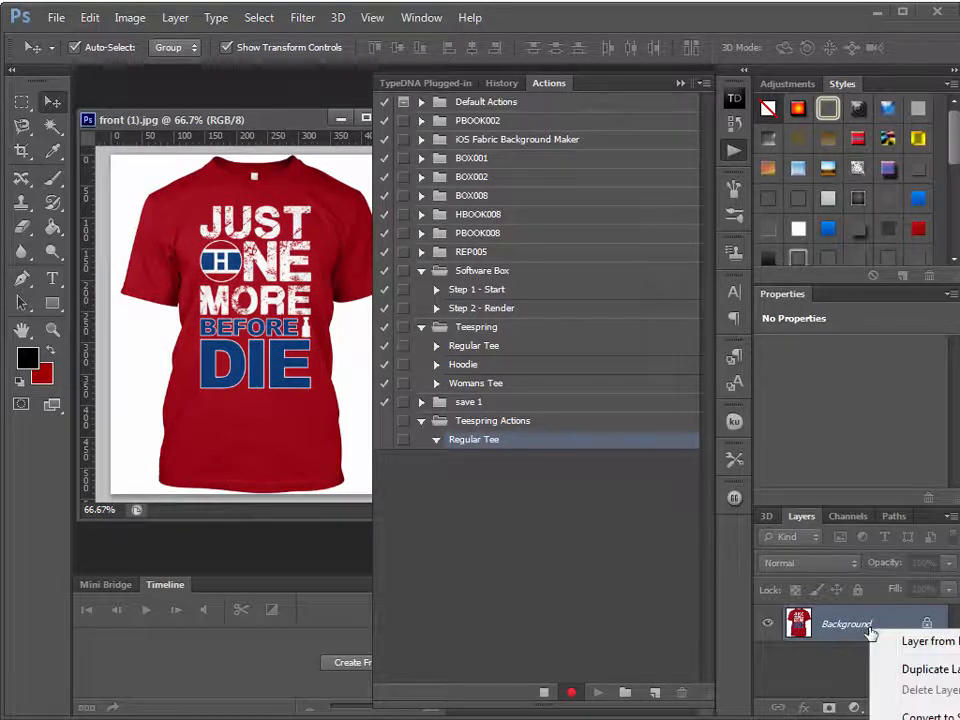
left_click(878, 666)
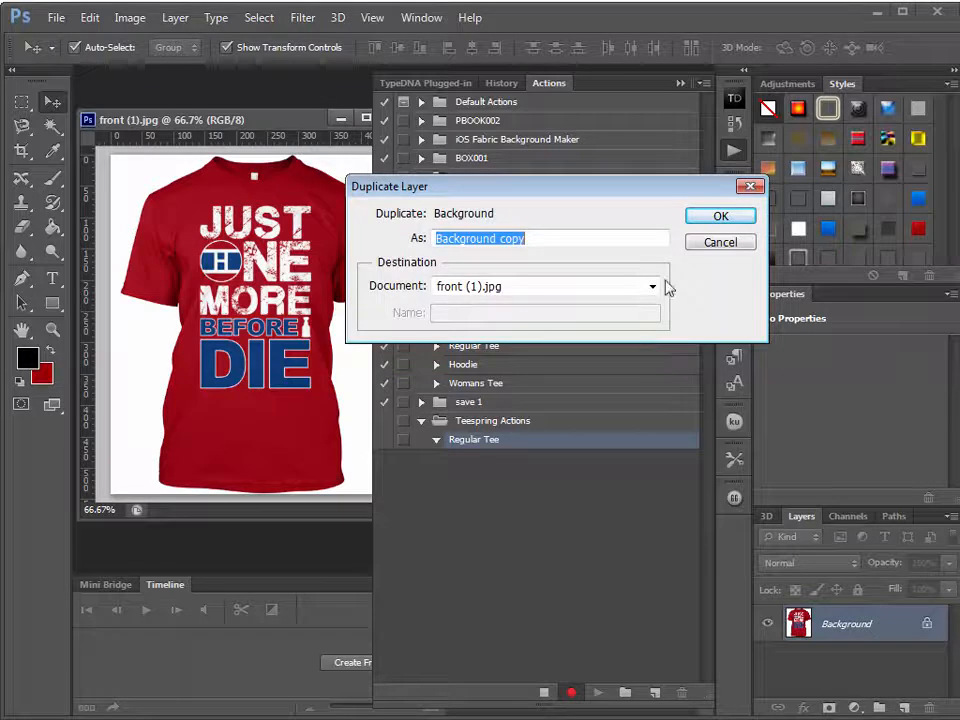
left_click(720, 216)
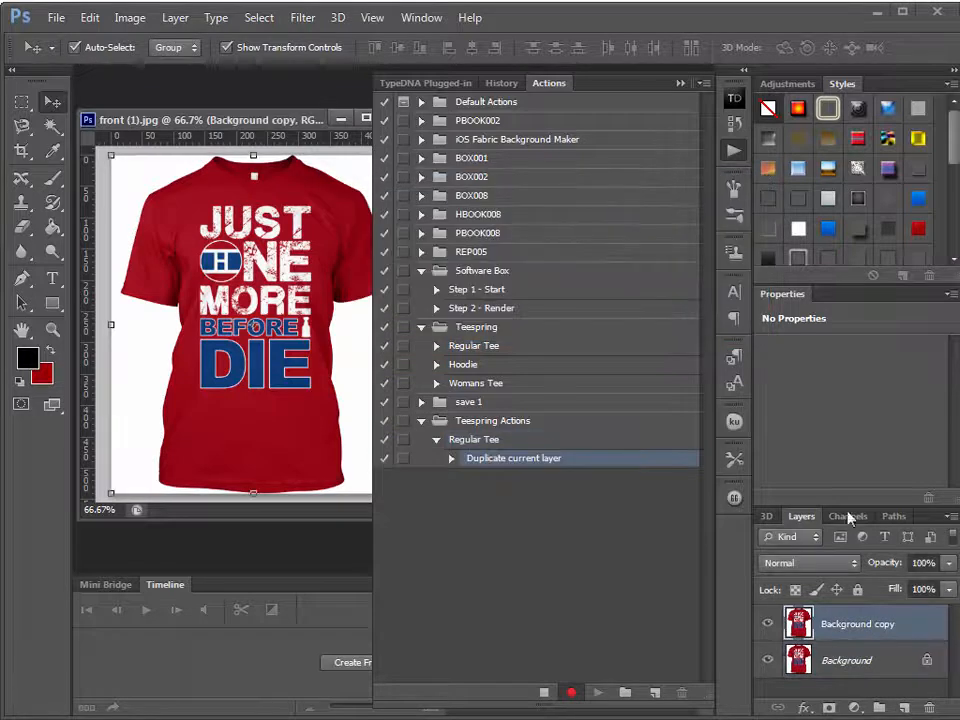
left_click(768, 661)
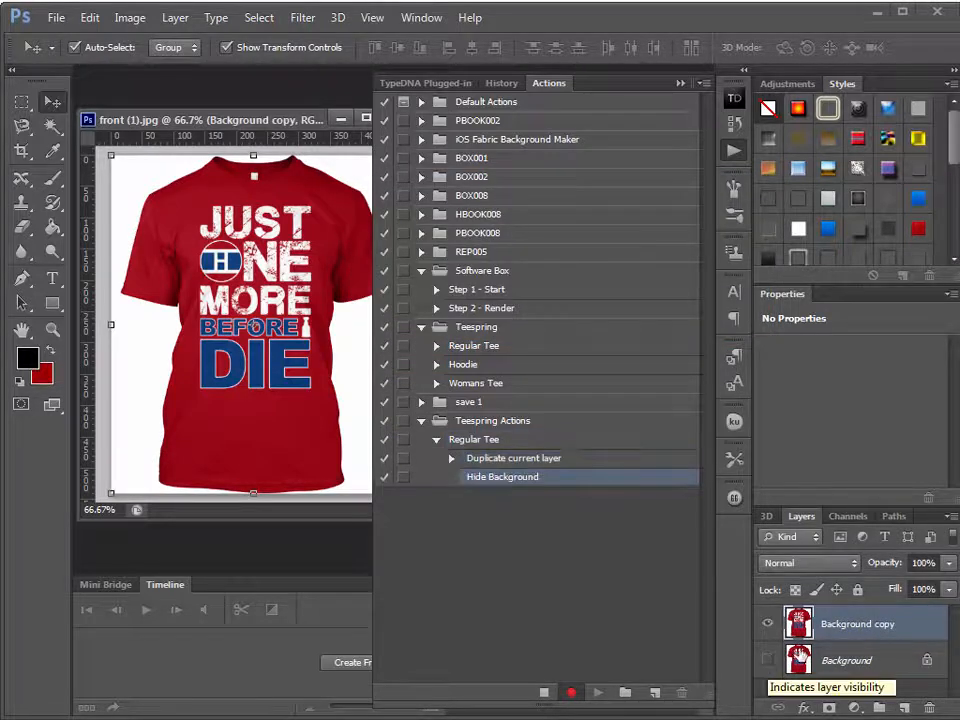
- Delete the white areas around the shirt on Background copy with the Magic Wand at tolerance 5, and deselect
left_click(55, 125)
left_click(148, 167)
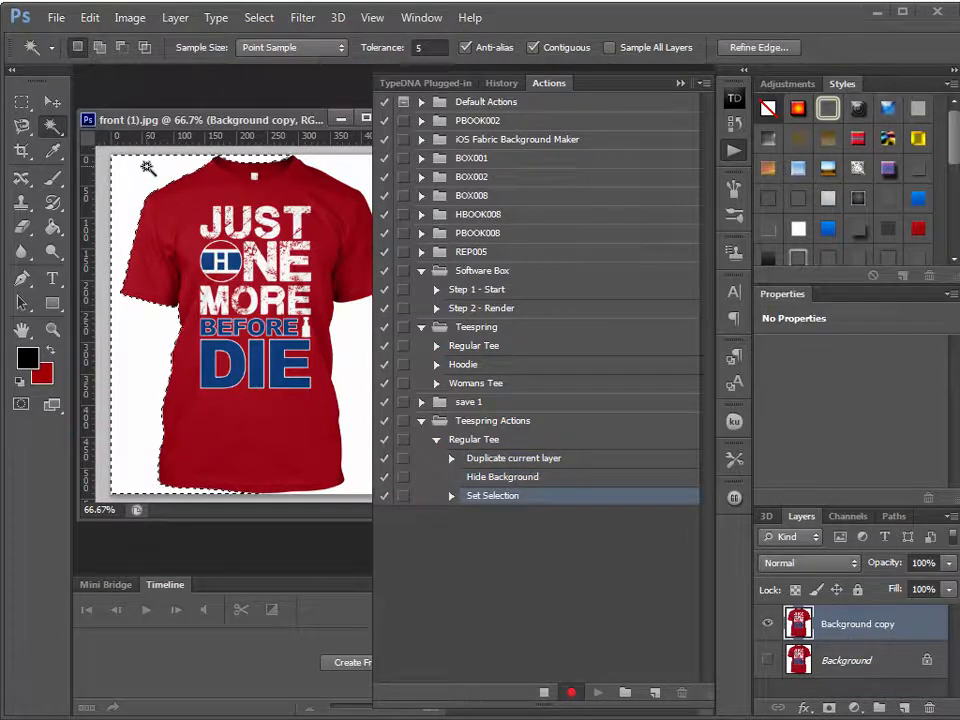
key("Delete")
left_click(350, 175)
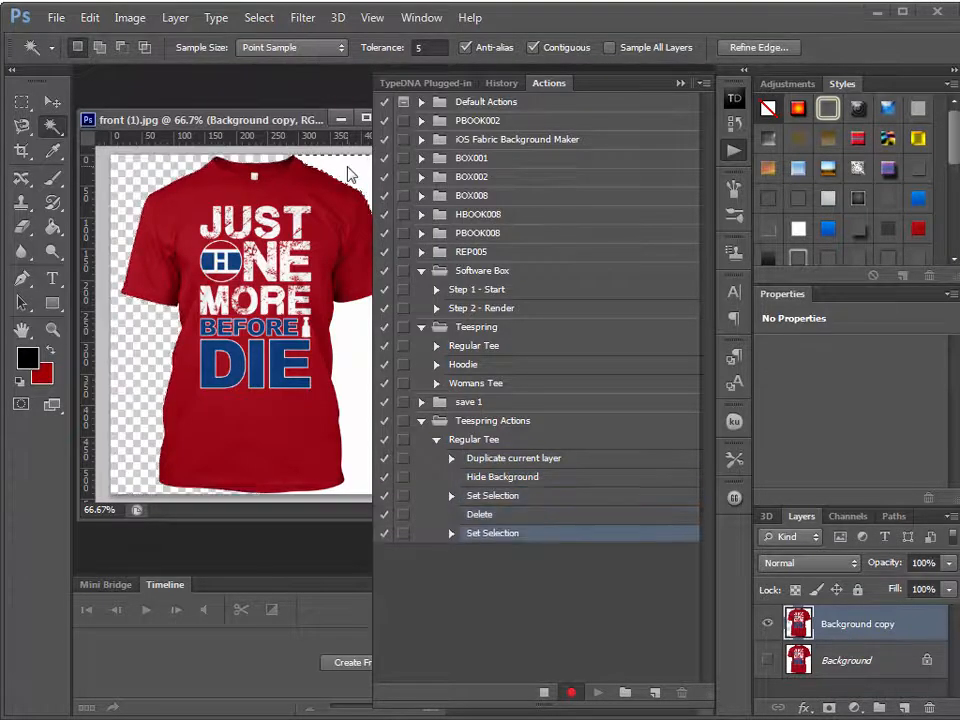
key("Delete")
left_click(362, 358)
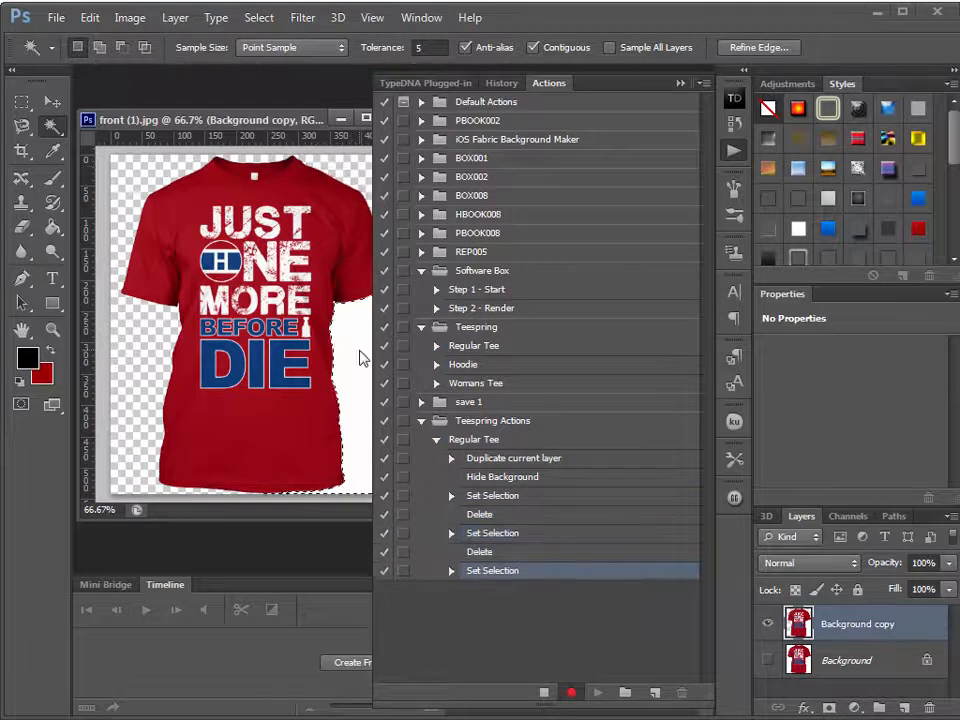
key("Delete")
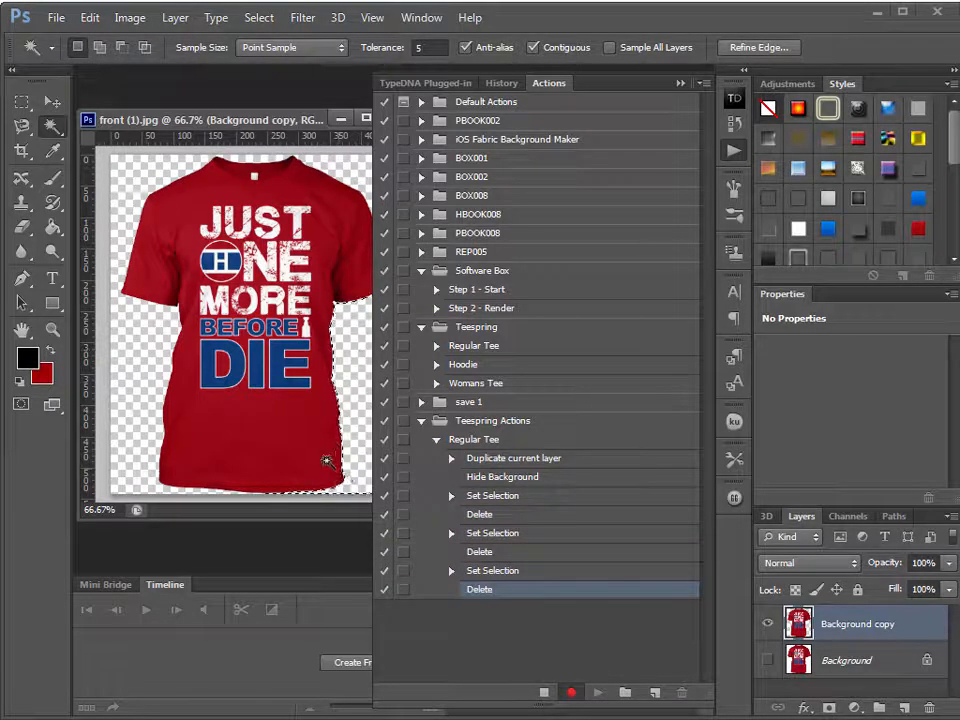
left_click(251, 20)
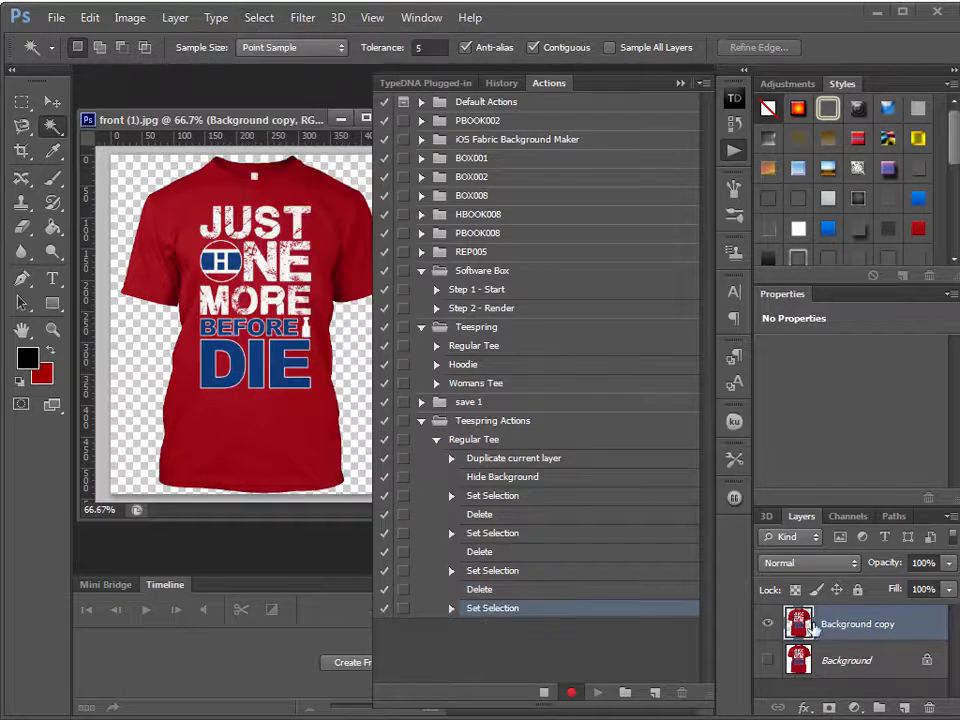
- Convert Background copy to a smart object, then stop recording and collapse the new Regular Tee action
right_click(849, 620)
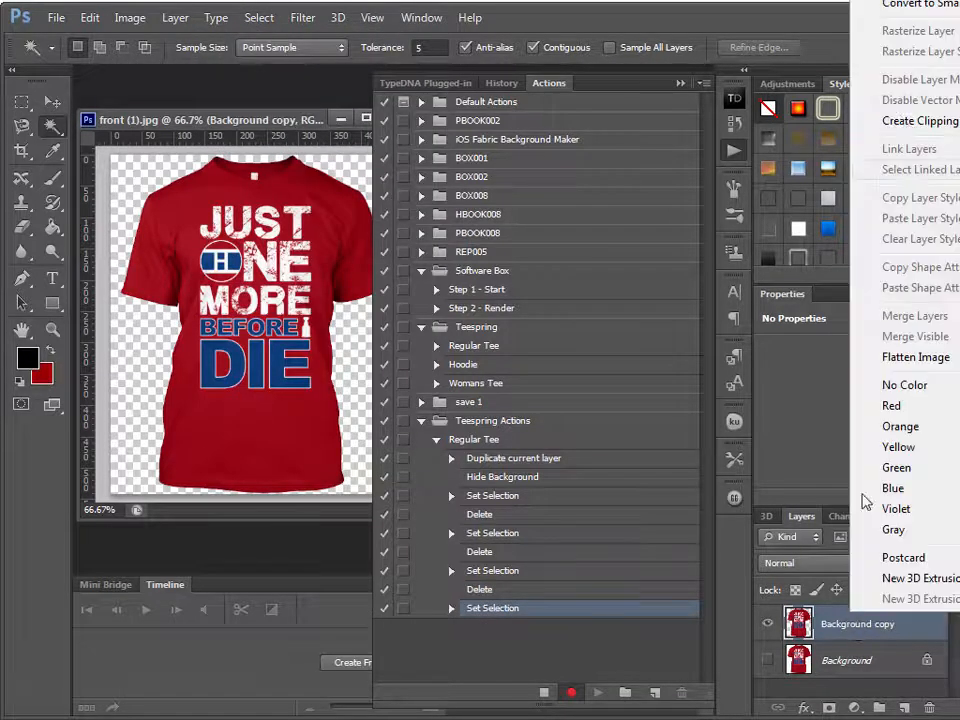
left_click(900, 5)
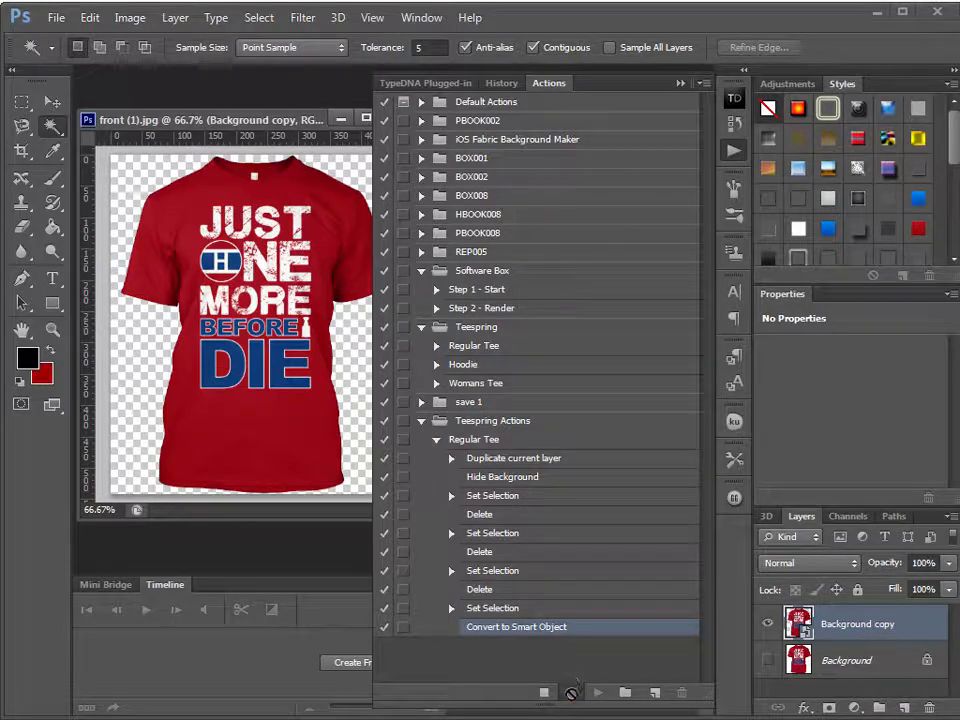
left_click(545, 692)
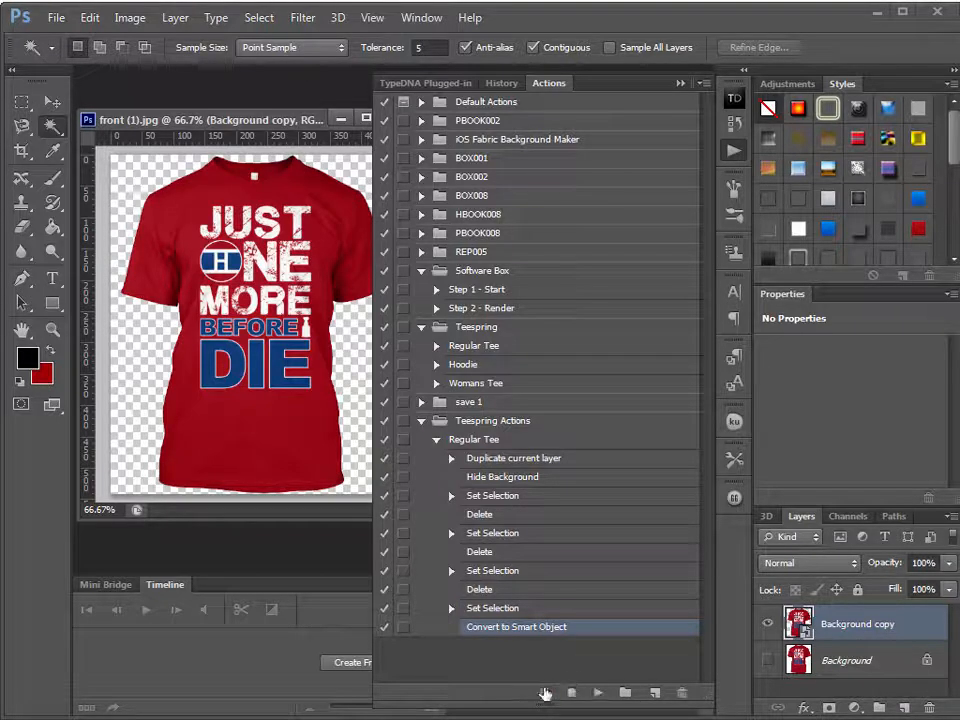
left_click(436, 442)
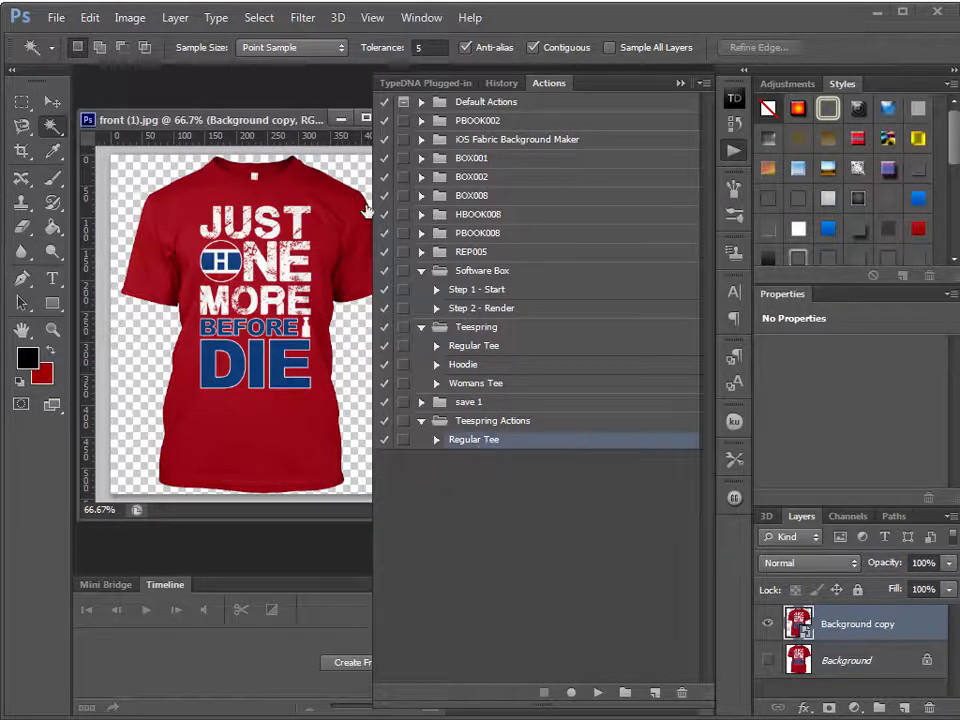
- Uncover the cut-out front (1).jpg window and close it without saving the changes
left_click_drag(263, 120, 132, 159)
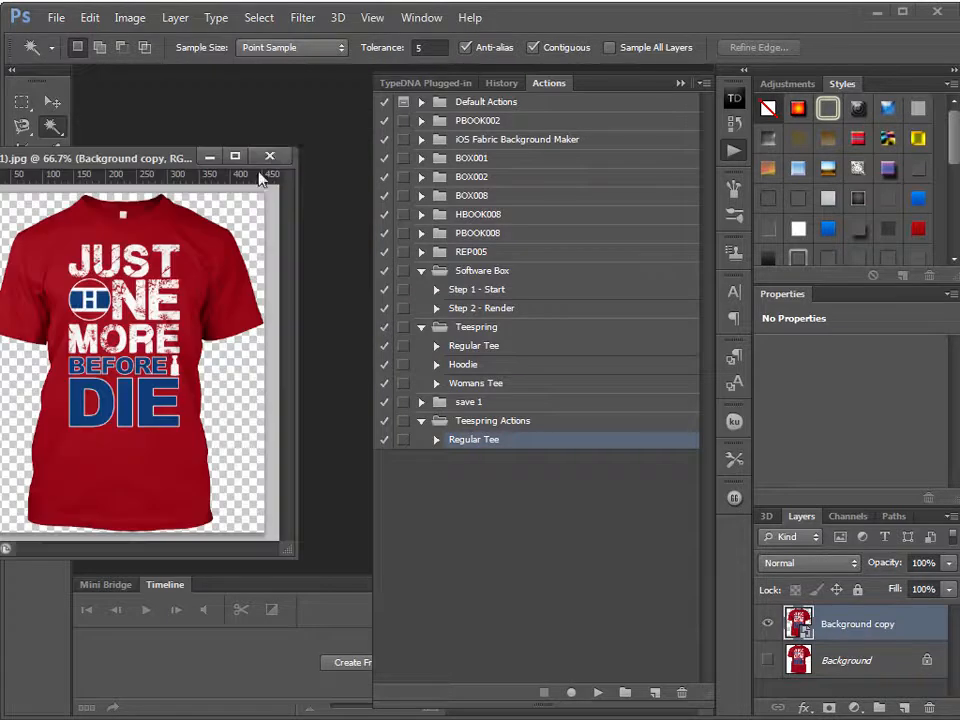
left_click(271, 155)
left_click(597, 275)
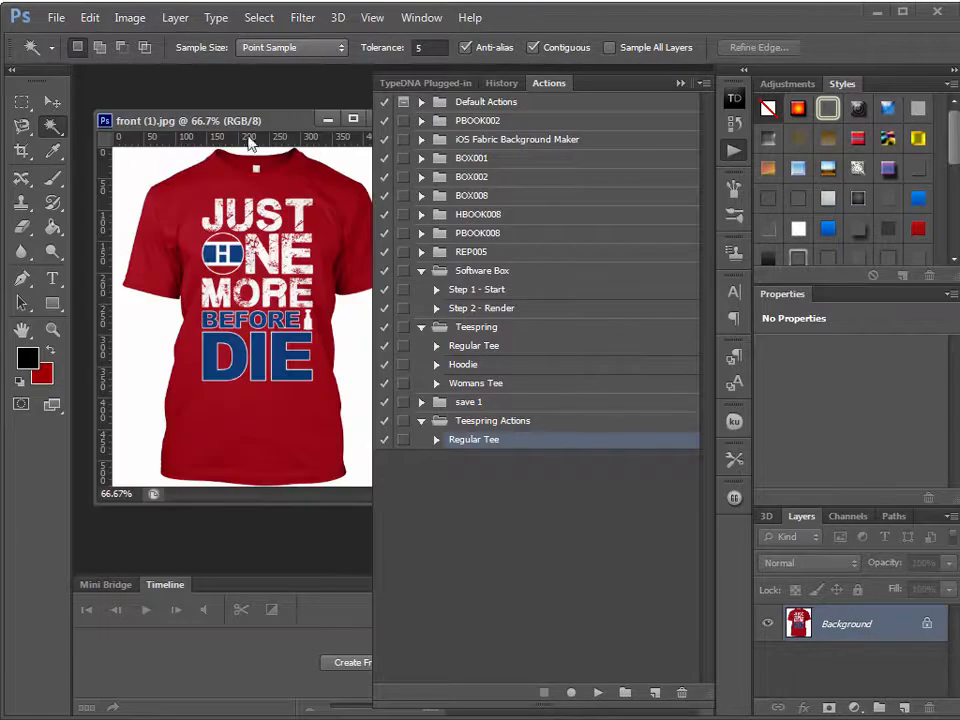
- Move the reopened front (1).jpg clear of the actions list and play Regular Tee from the Teespring Actions set on it
left_click_drag(272, 128, 199, 100)
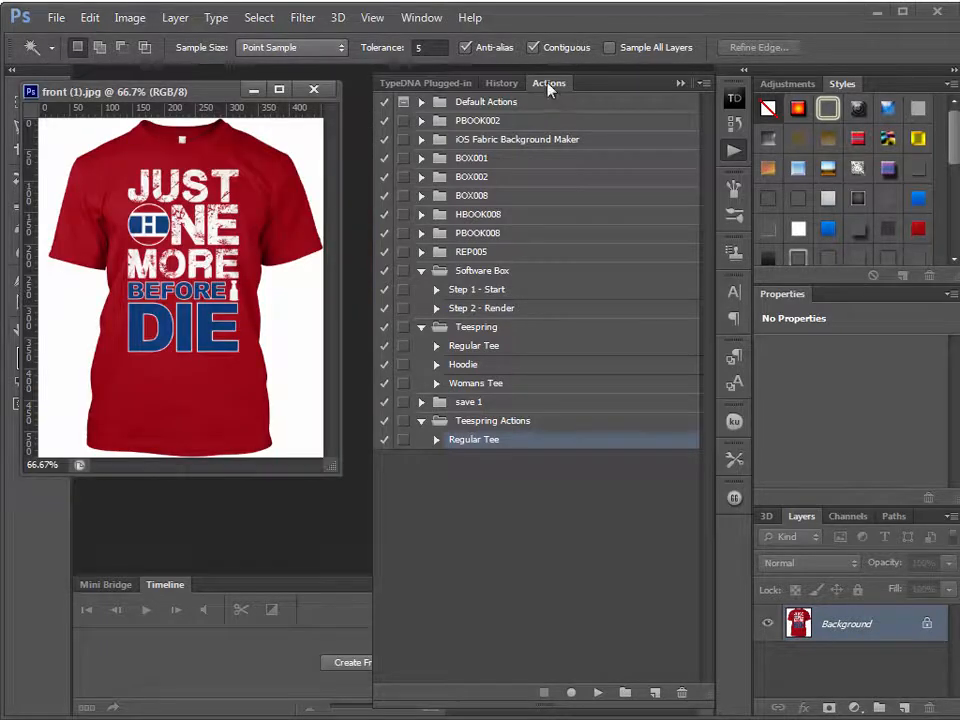
left_click(547, 84)
left_click(735, 151)
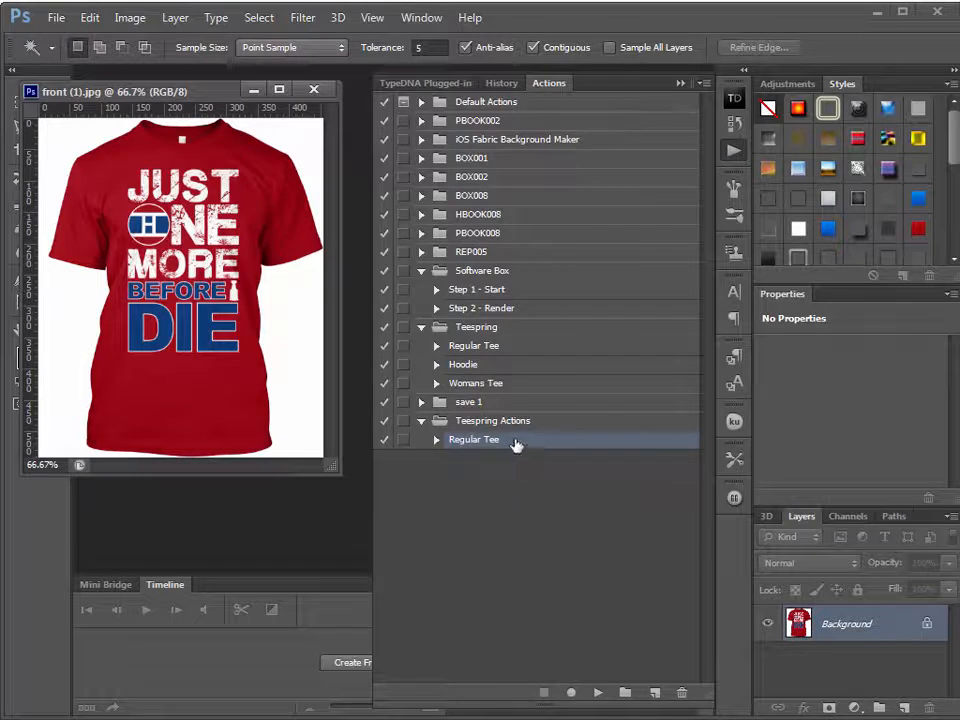
left_click(598, 692)
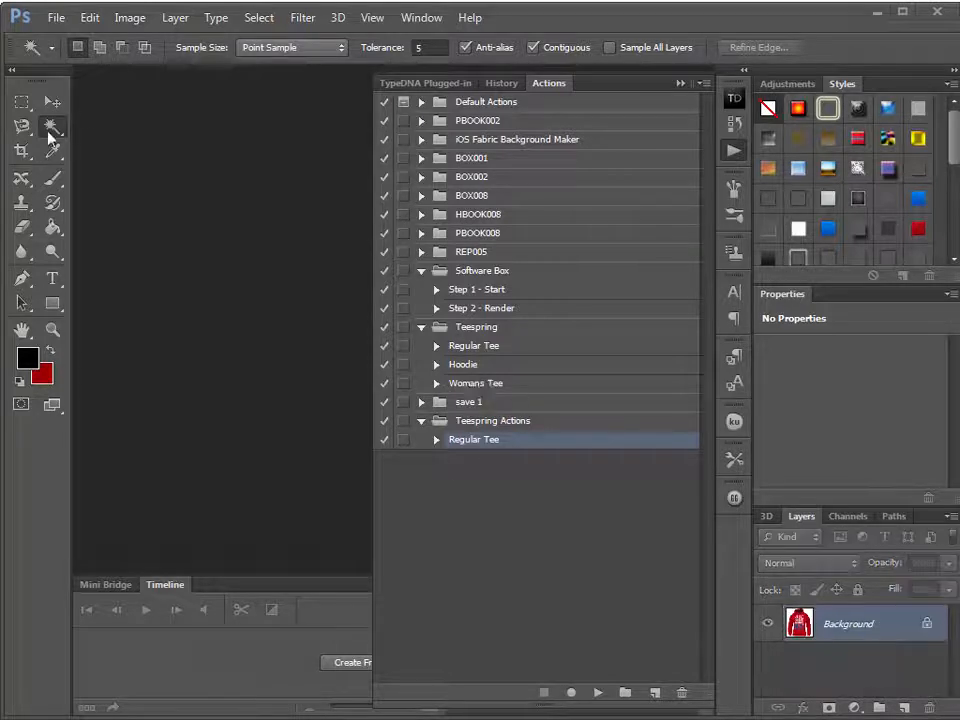
- Play the Hoodie action from the Teespring set on the red hoodie image
left_click(478, 364)
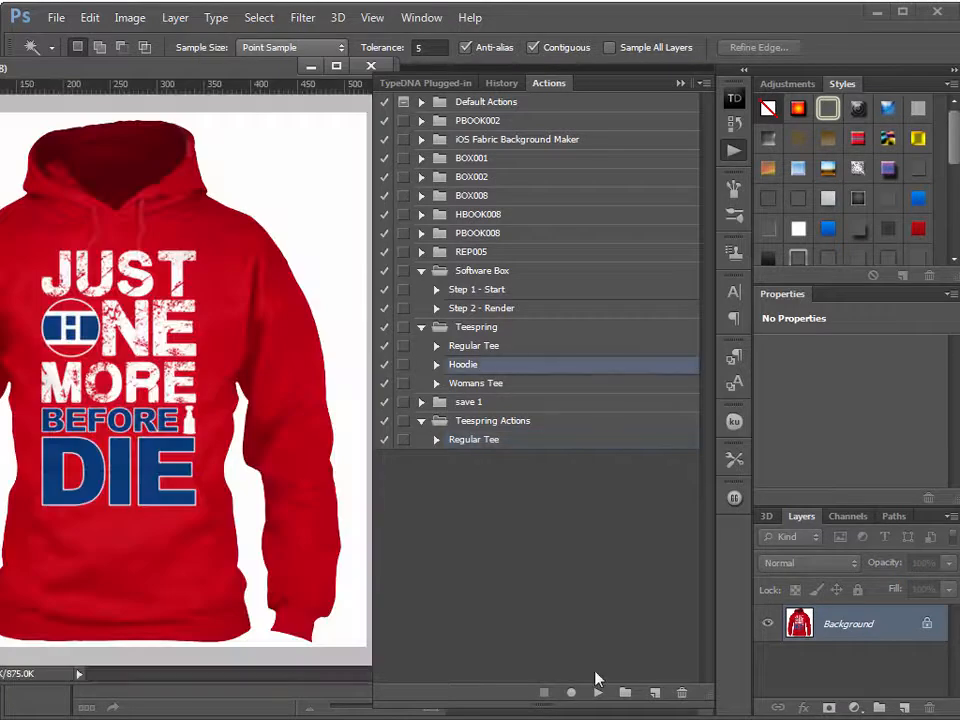
left_click(598, 691)
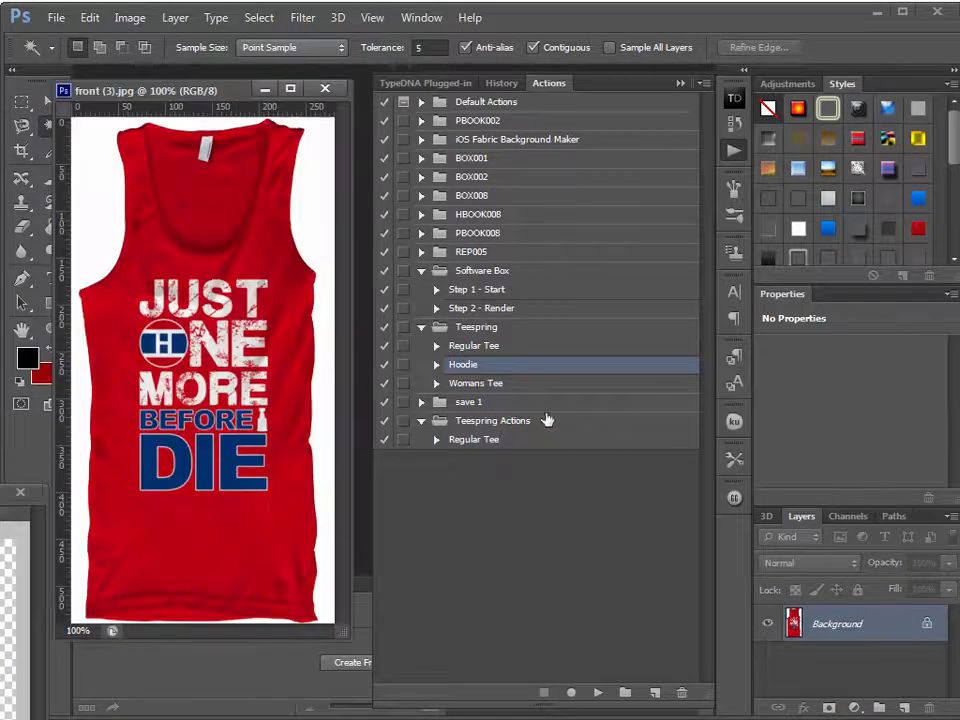
- Cut out the tank top in front (3).jpg on a duplicated Background layer and hide the original Background
left_click_drag(349, 639, 360, 642)
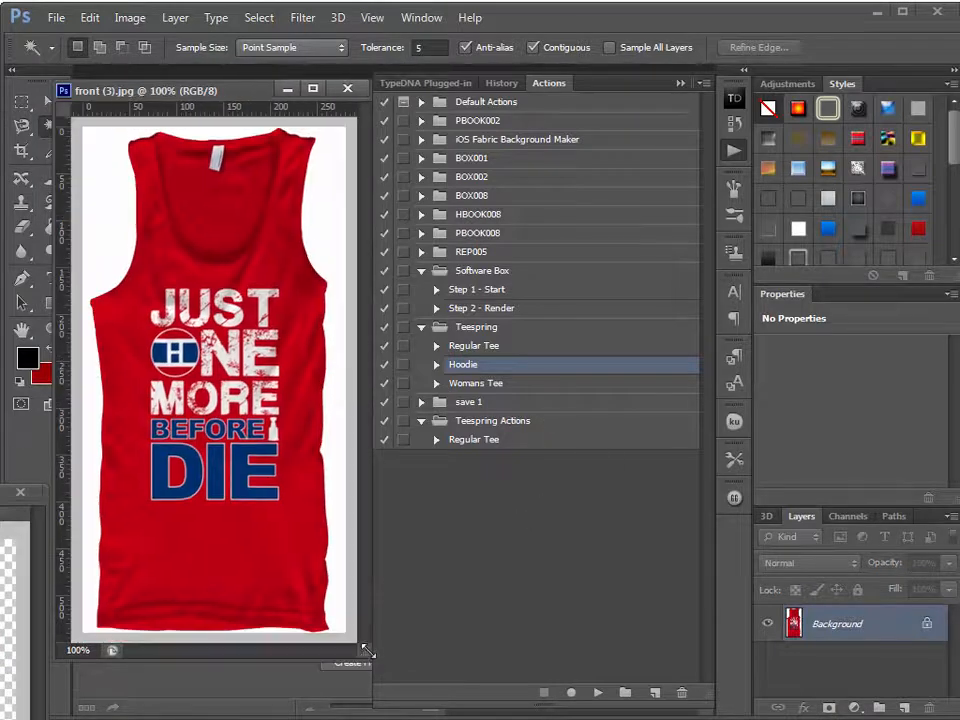
right_click(903, 628)
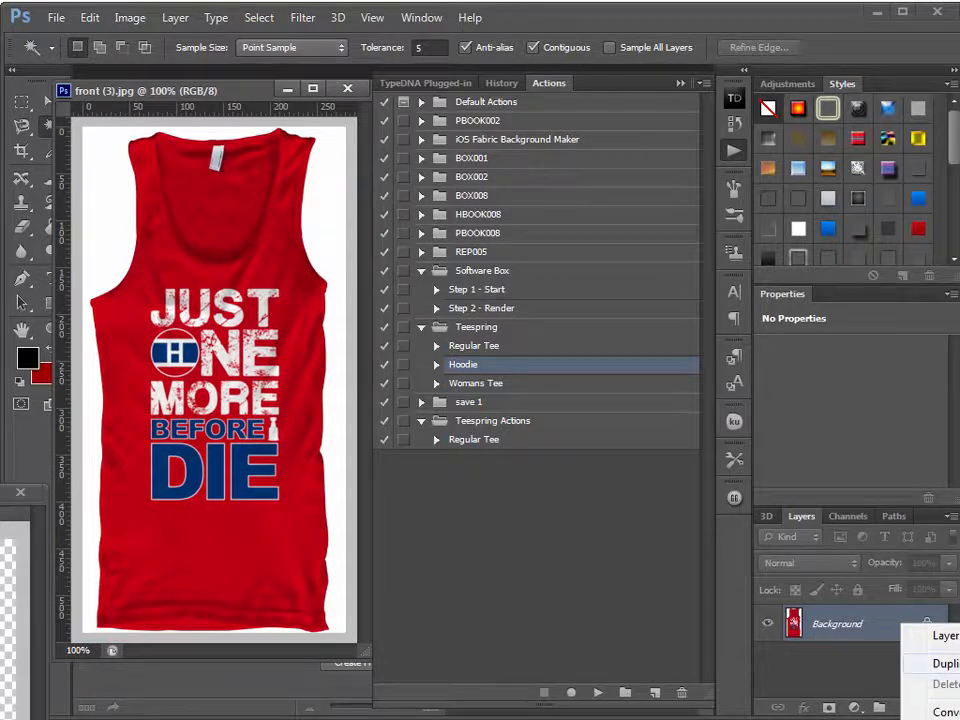
left_click(935, 663)
left_click(718, 216)
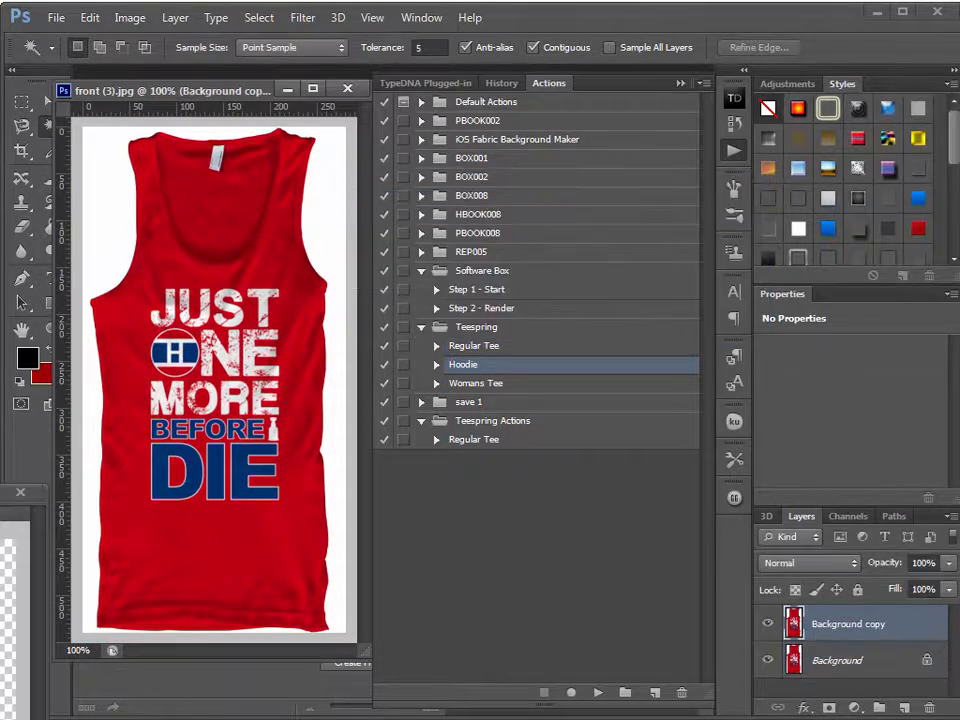
left_click(767, 660)
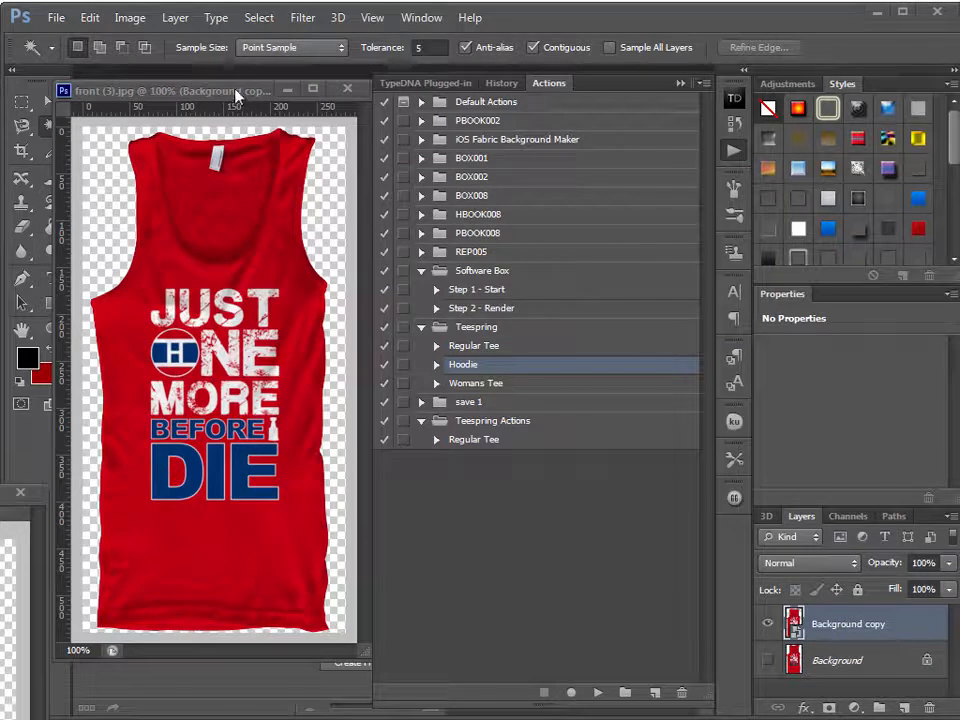
- Save the tank top, hoodie and regular tee cut-outs in the ads folder as front (3).psd, front (2).psd and front (1).psd
key("ctrl+shift+s")
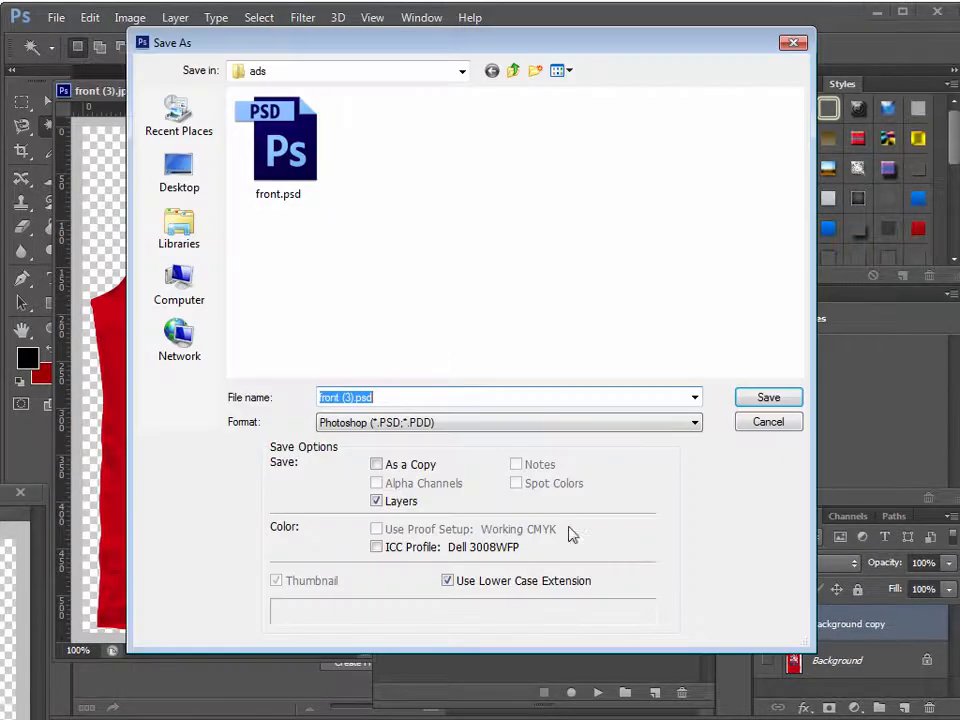
left_click(772, 398)
left_click_drag(2, 495, 358, 108)
key("ctrl+shift+s")
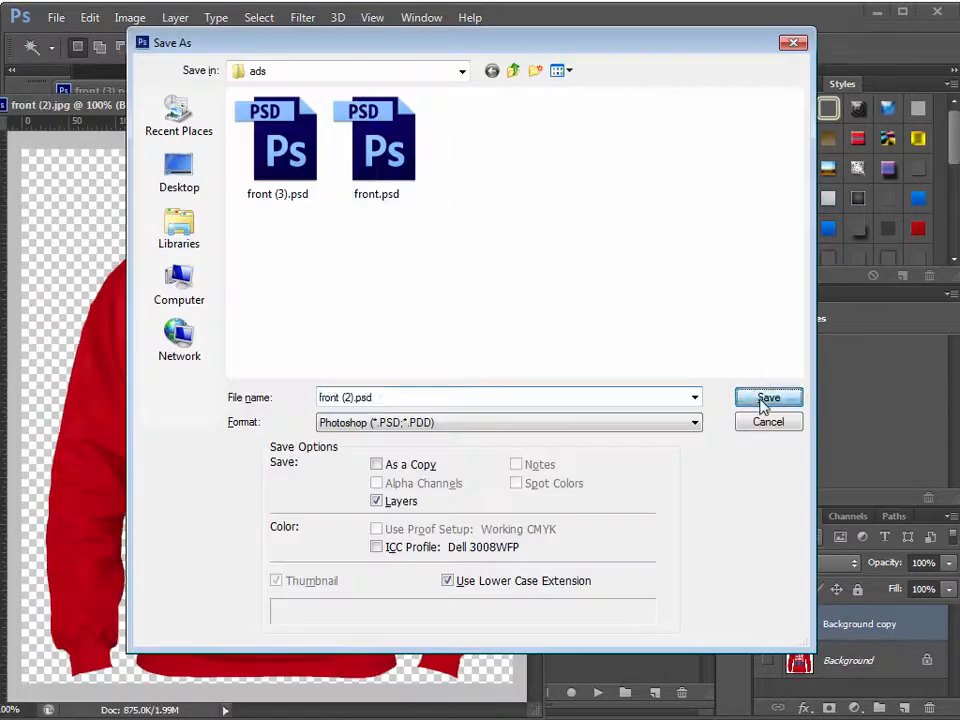
left_click(766, 398)
left_click_drag(2, 400, 236, 212)
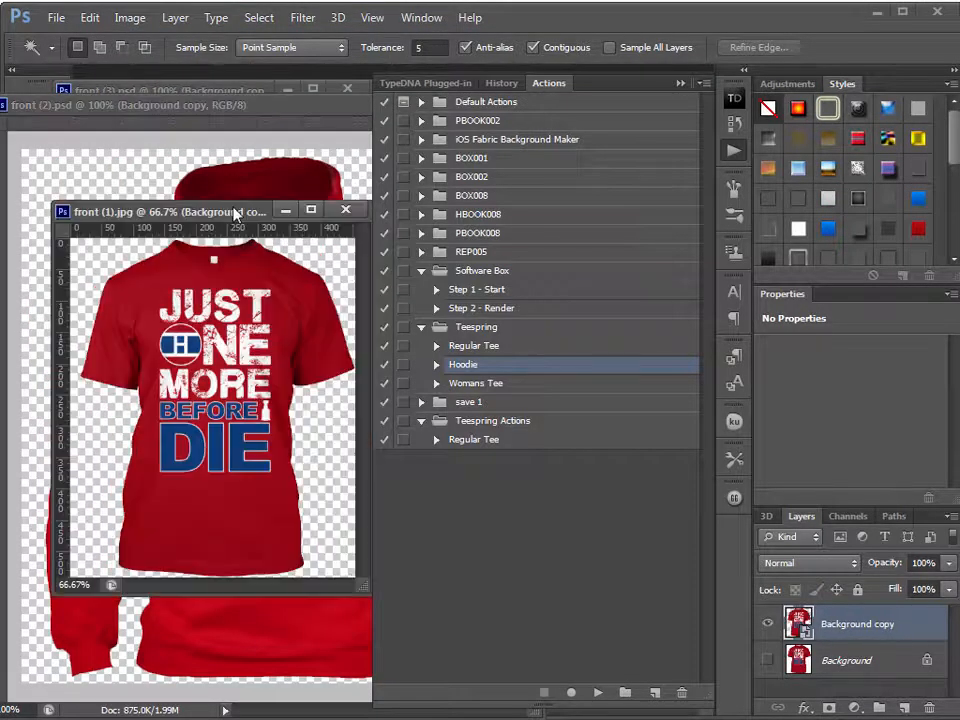
key("ctrl+shift+s")
left_click(743, 396)
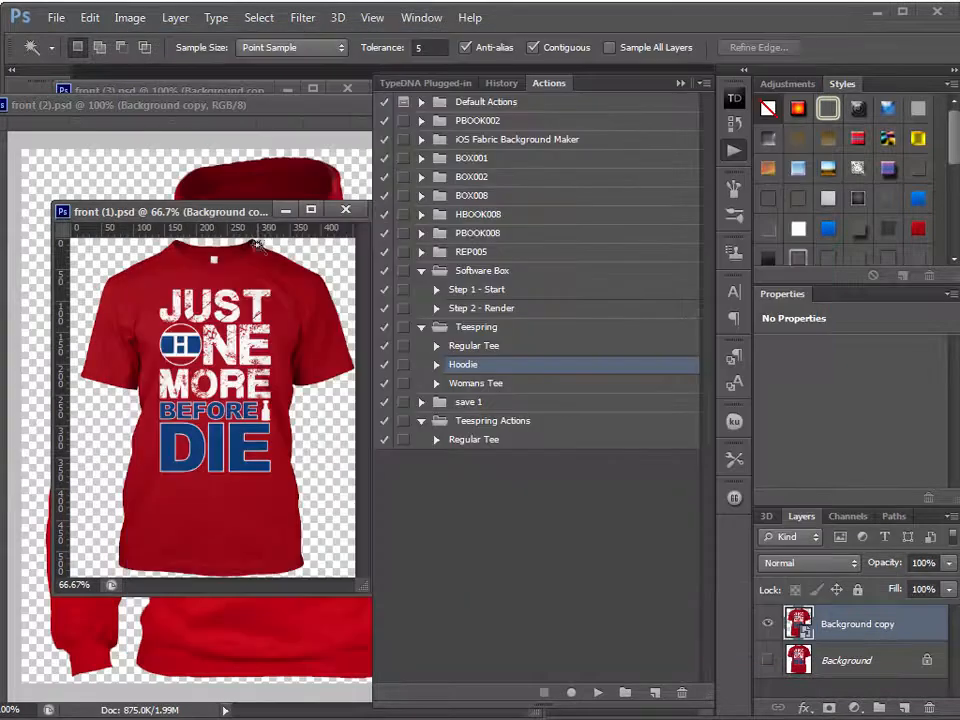
- Clear the saved cut-out windows from the middle of the workspace and collapse the actions list
left_click_drag(249, 213, 250, 57)
key("ctrl+w")
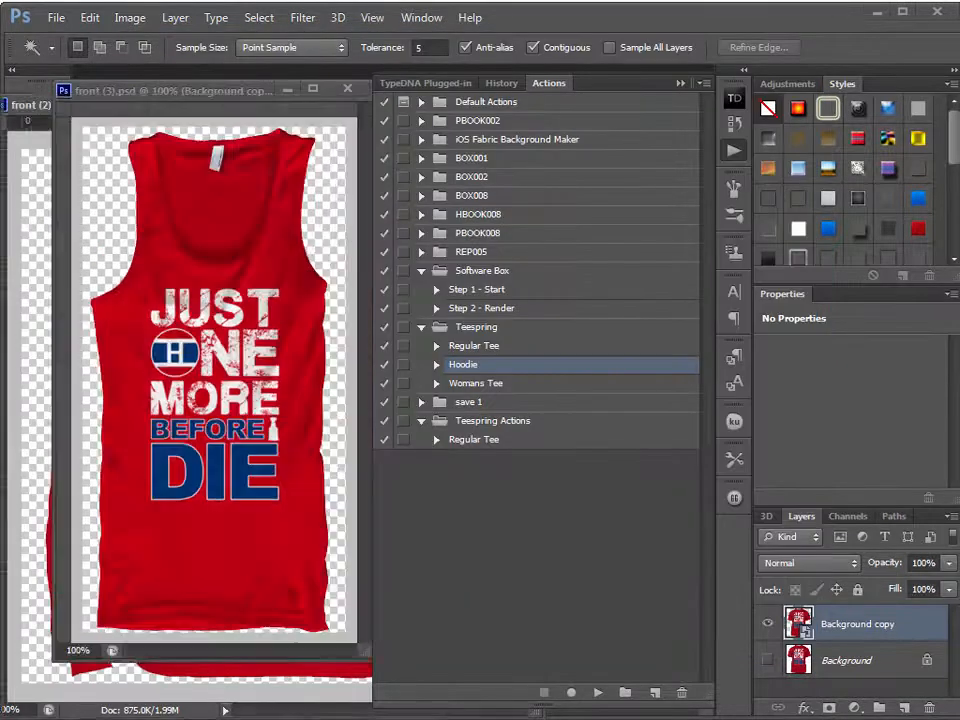
key("ctrl+w")
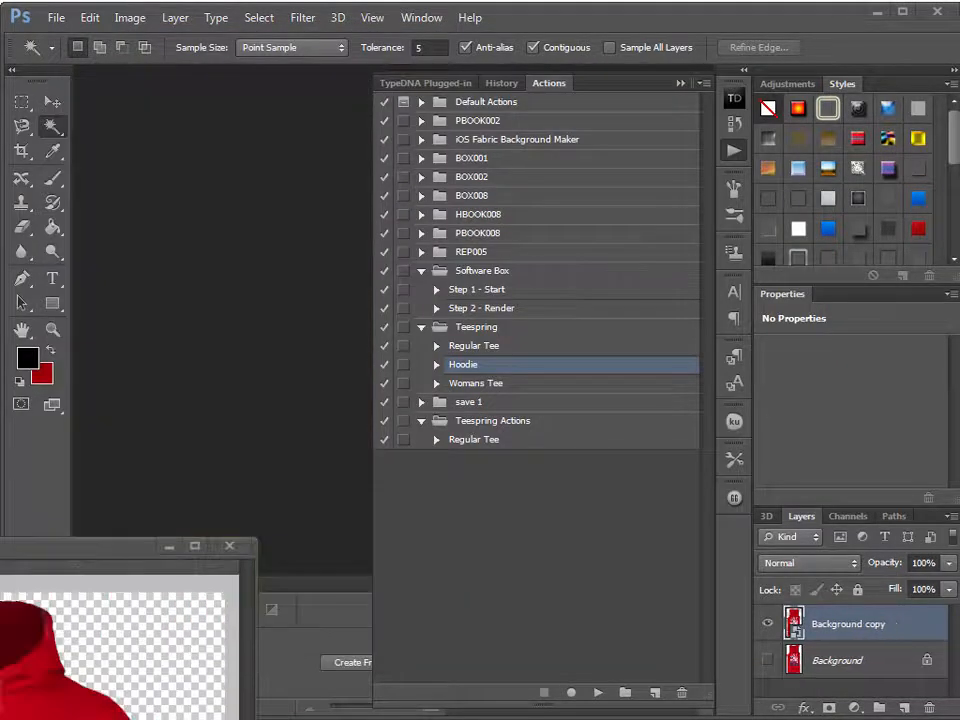
left_click(679, 84)
- Create a new blank RGB document 600 pixels wide and 315 pixels high at 72 pixels/inch with a white background
left_click(56, 17)
left_click(66, 37)
double_click(340, 296)
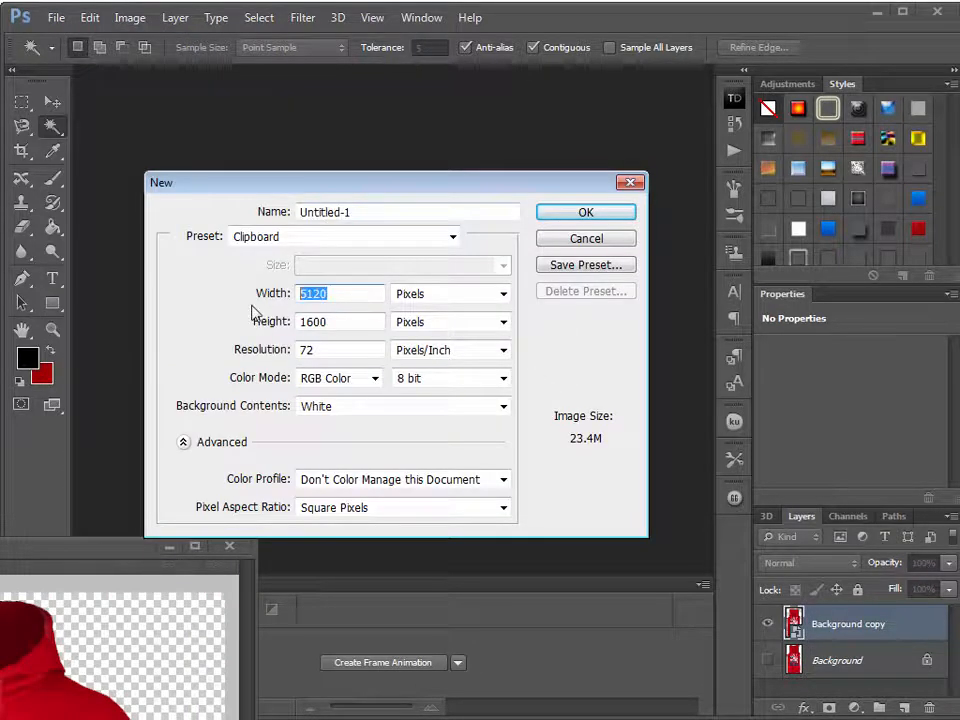
type("600")
key("Tab")
type("315")
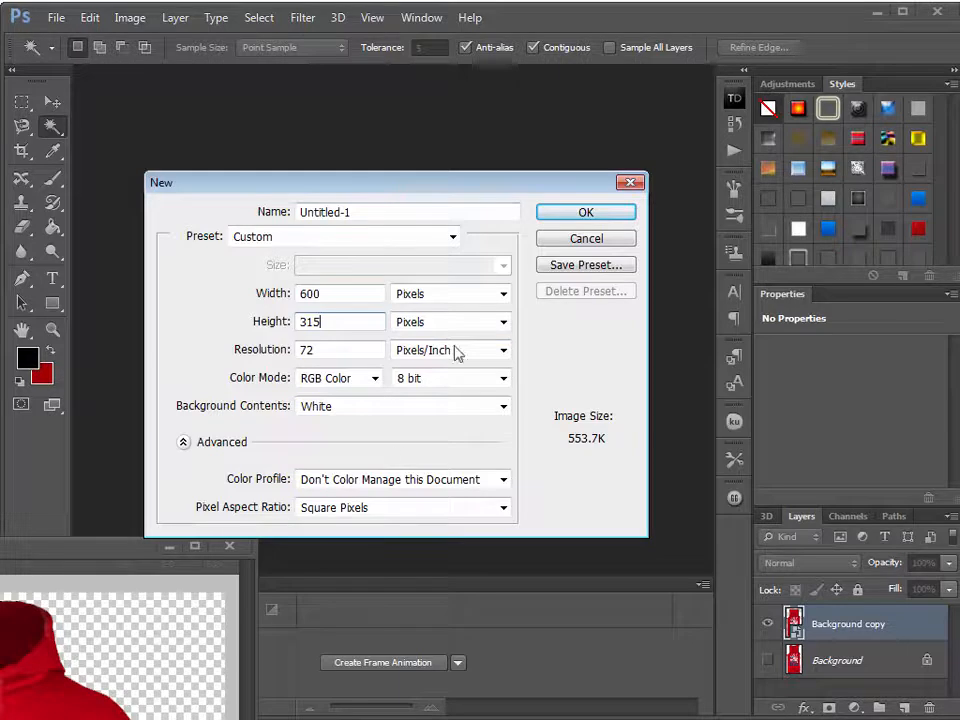
left_click_drag(439, 186, 445, 148)
left_click(566, 178)
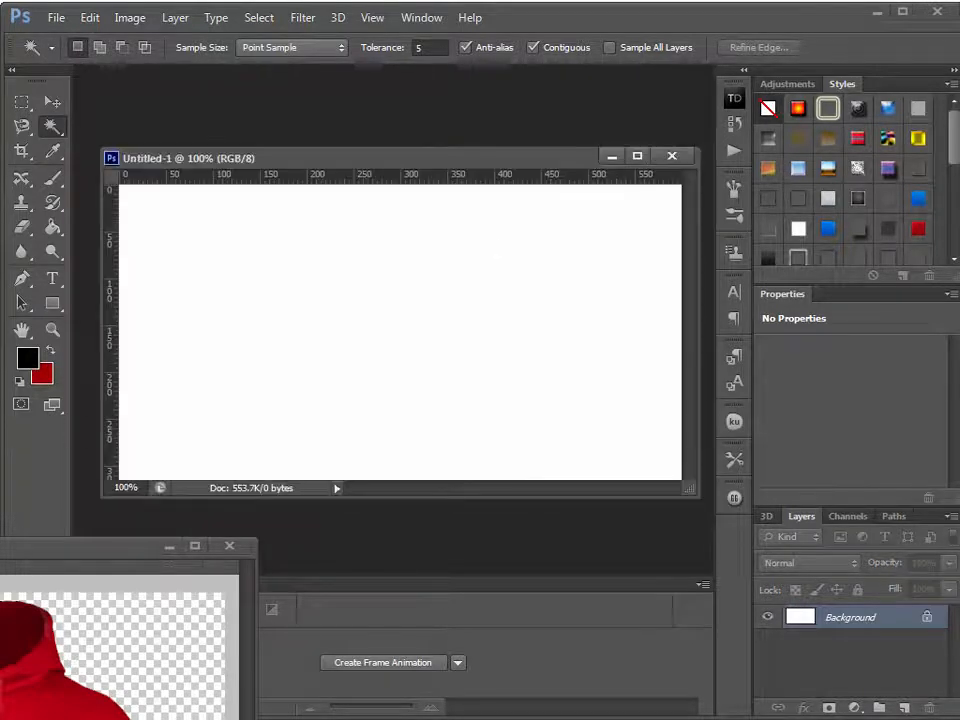
- Bring the regular tee cut-out into the new document with the Move tool and place it near the centre
left_click(37, 664)
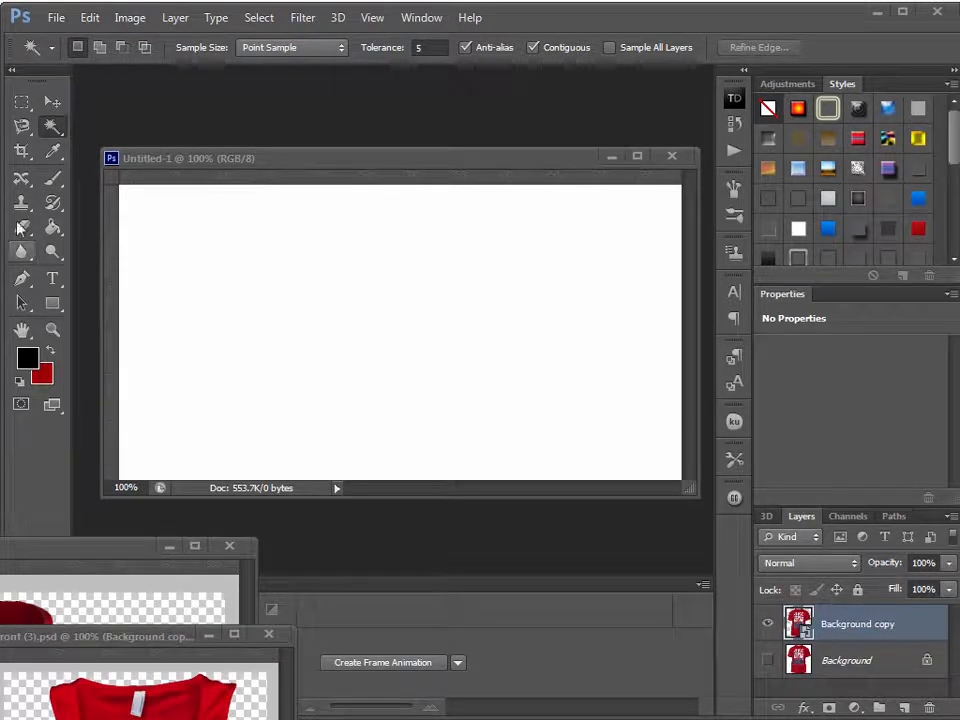
left_click(51, 101)
left_click_drag(140, 705, 467, 436)
left_click_drag(492, 287, 418, 431)
- Scale the regular tee down so it fills the middle of the canvas with its hem running past the lower edge
left_click(612, 189)
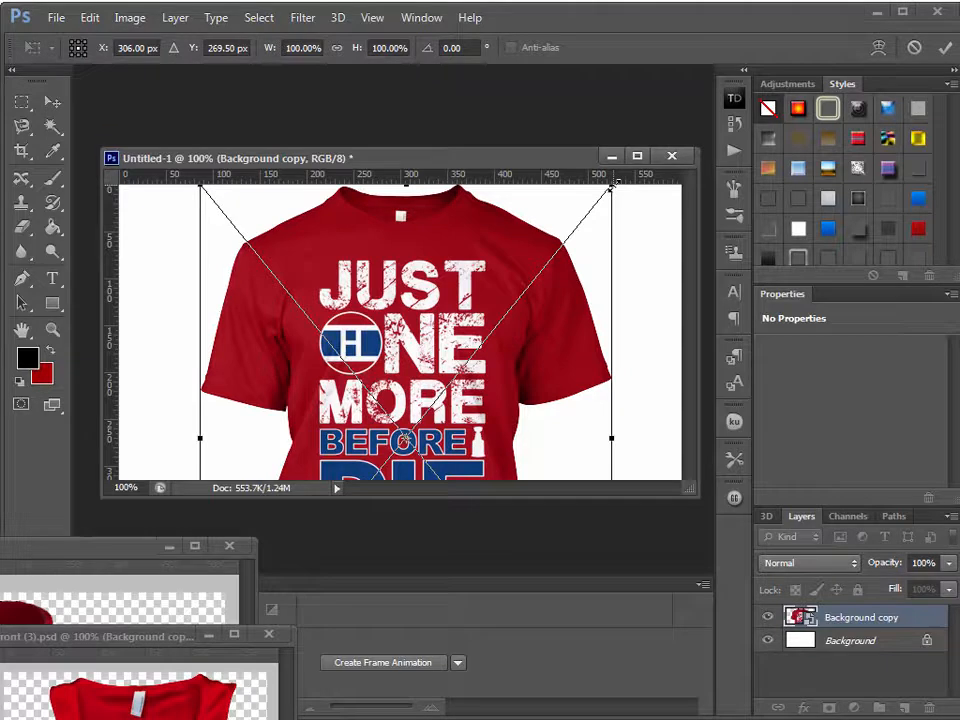
left_click_drag(613, 186, 514, 302)
left_click_drag(484, 381, 470, 287)
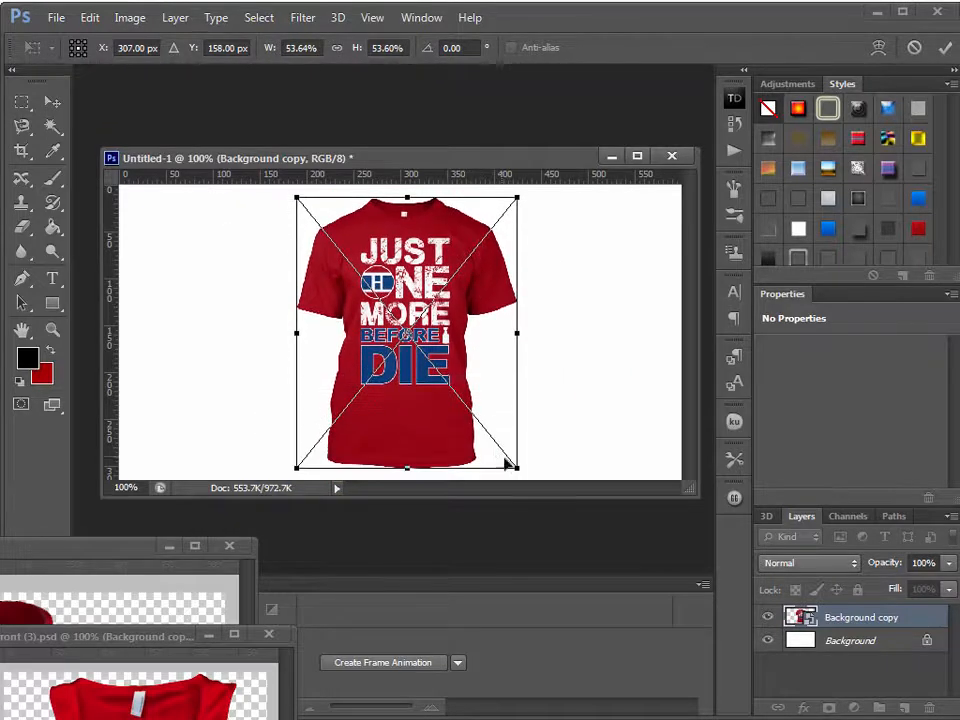
left_click_drag(517, 465, 606, 579)
left_click_drag(526, 409, 479, 402)
key("Return")
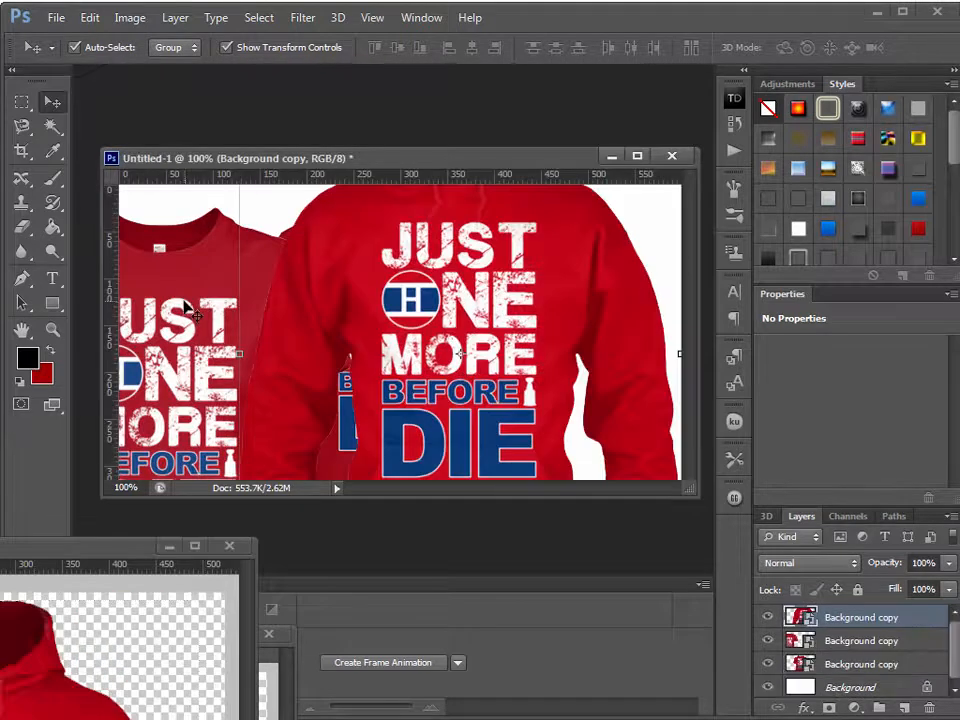
- Spread the hoodie and women's tee apart, then scale both down together to fit within the canvas height
left_click_drag(463, 316, 593, 316)
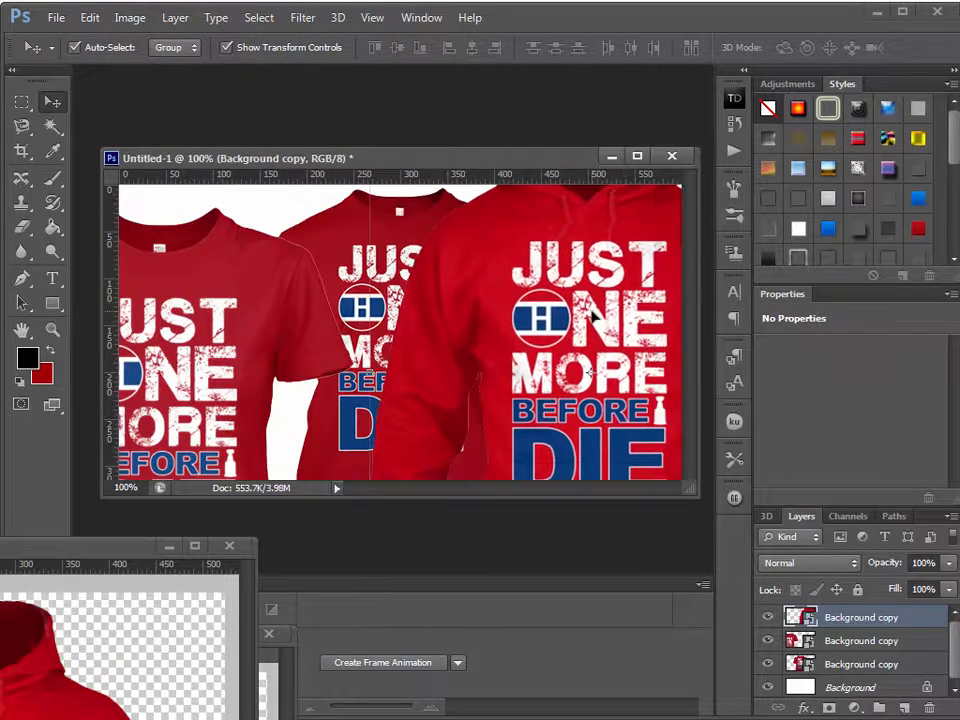
left_click(230, 313, "shift")
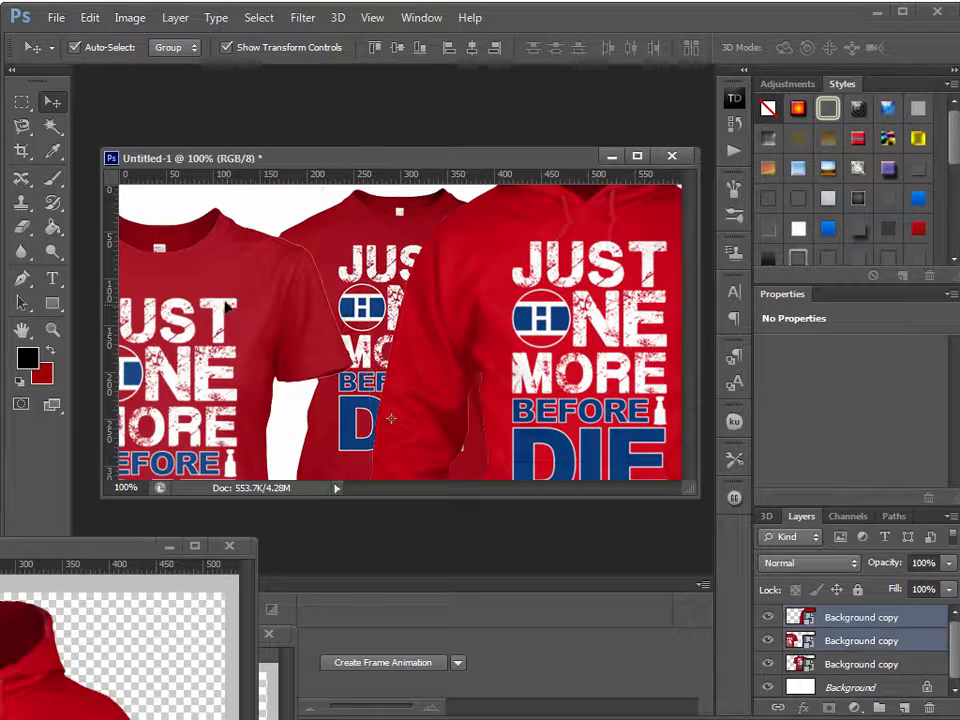
left_click_drag(222, 307, 400, 387)
left_click(163, 194)
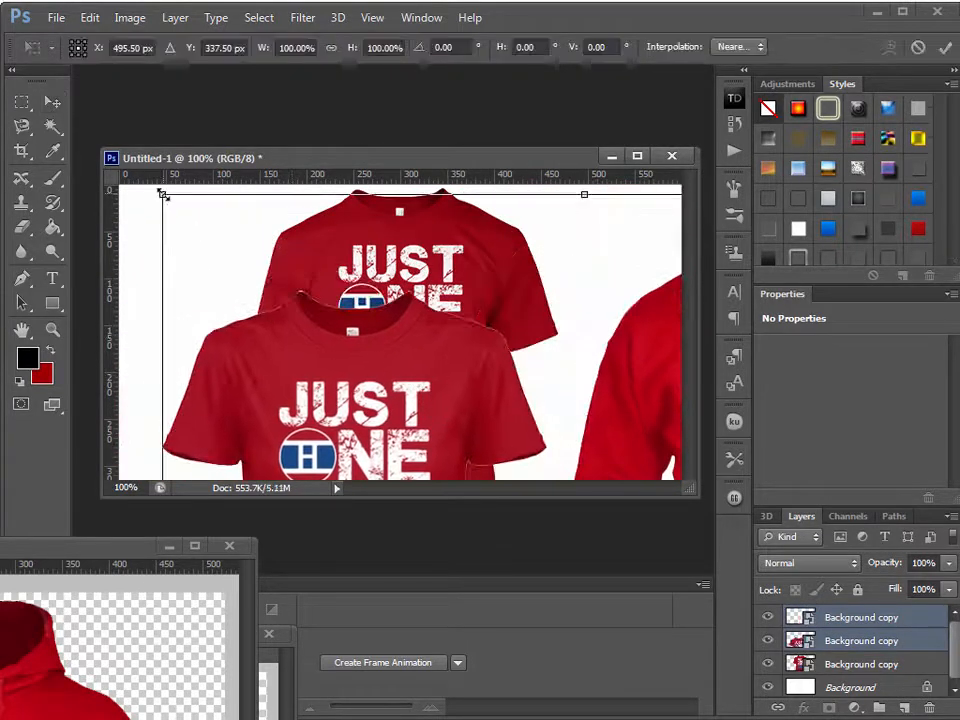
left_click_drag(168, 199, 364, 341)
left_click_drag(533, 462, 281, 349)
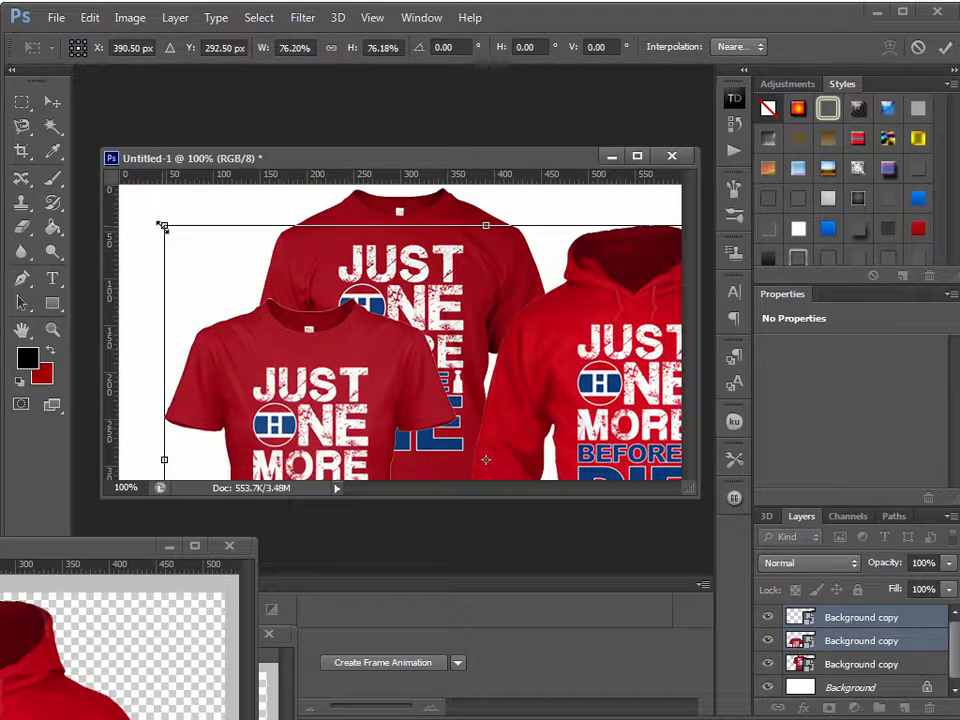
left_click_drag(163, 225, 306, 329)
left_click_drag(407, 421, 316, 336)
left_click_drag(166, 190, 240, 256)
key("Return")
- Position the women's tee at the canvas's left edge and the hoodie at its right edge, flanking the large tee
left_click_drag(328, 389, 227, 307)
left_click(609, 418)
left_click_drag(464, 349, 579, 388)
left_click_drag(252, 406, 201, 406)
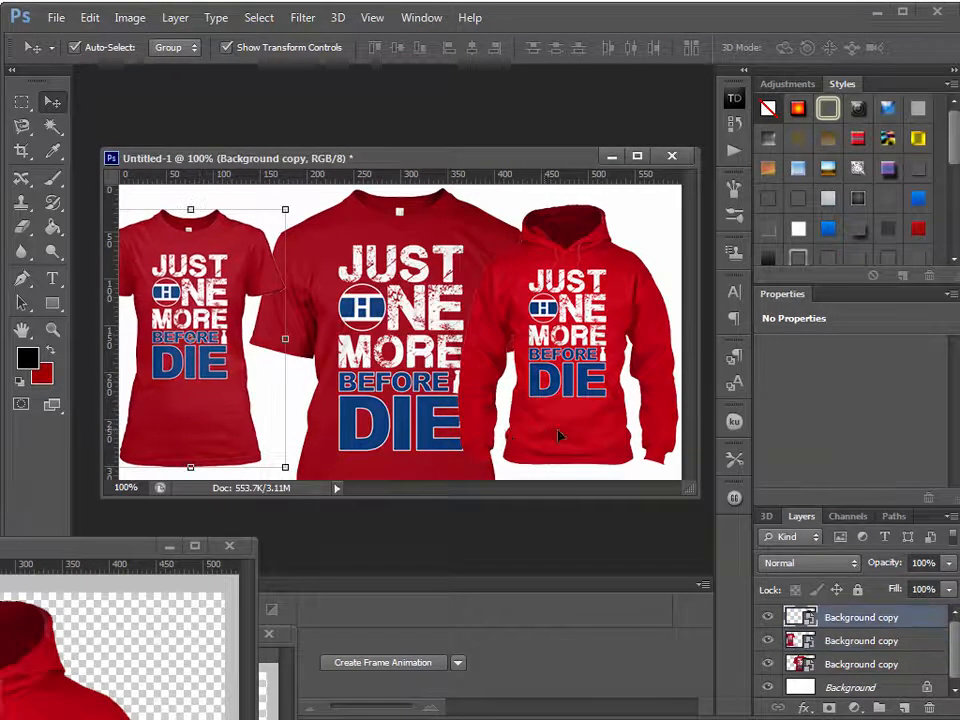
left_click_drag(547, 451, 574, 446)
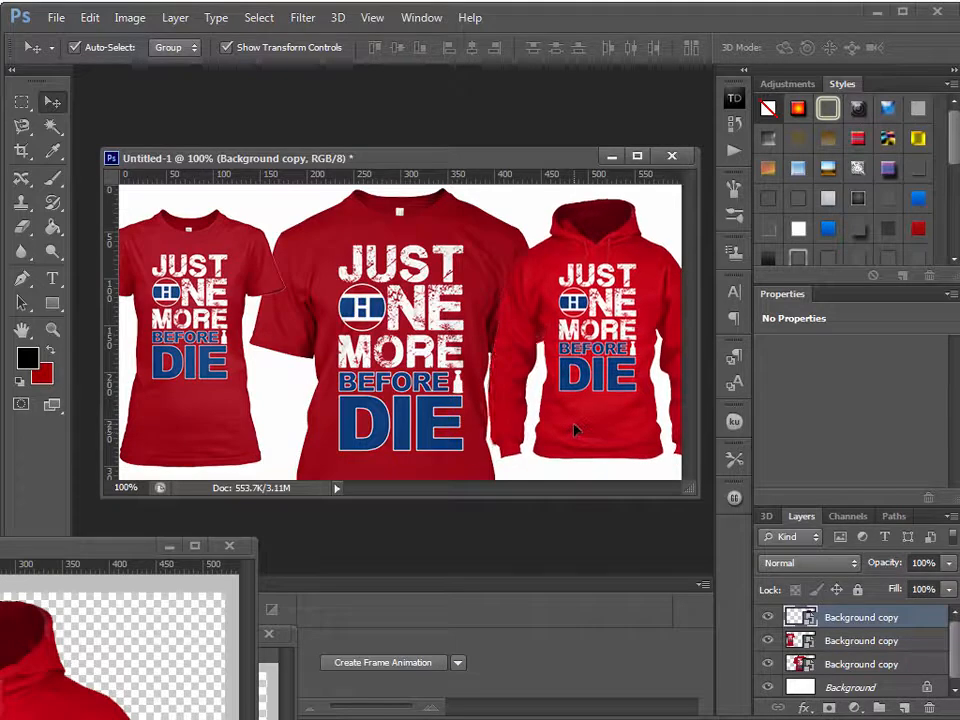
left_click_drag(572, 429, 573, 437)
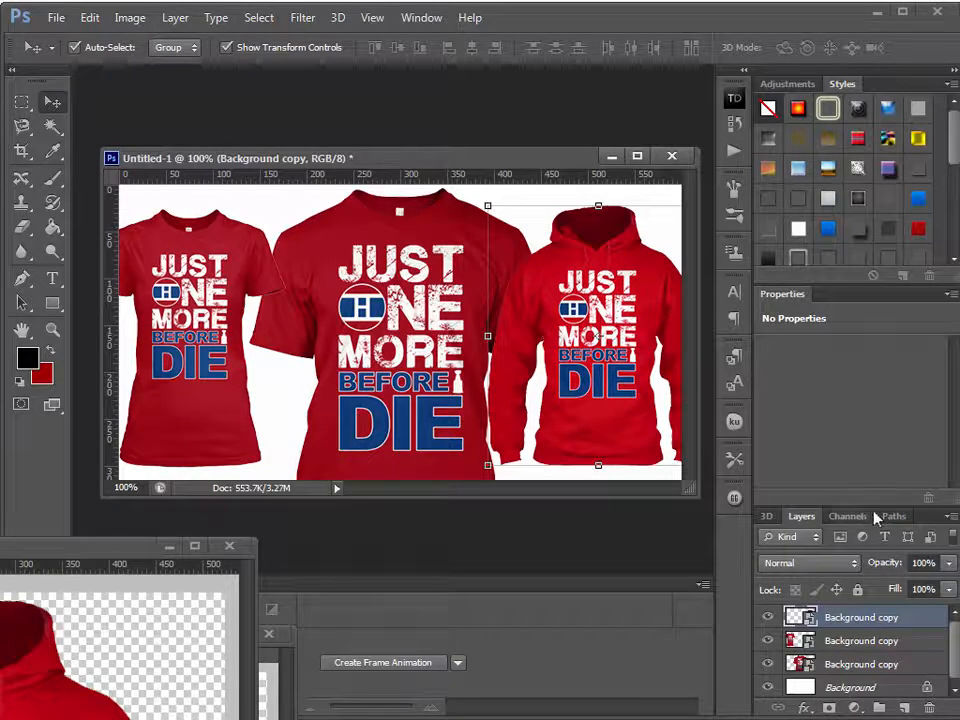
- Enlarge the layer list and place the hoodie and women's tee layers behind the large tee, above the Background
left_click_drag(870, 500, 857, 360)
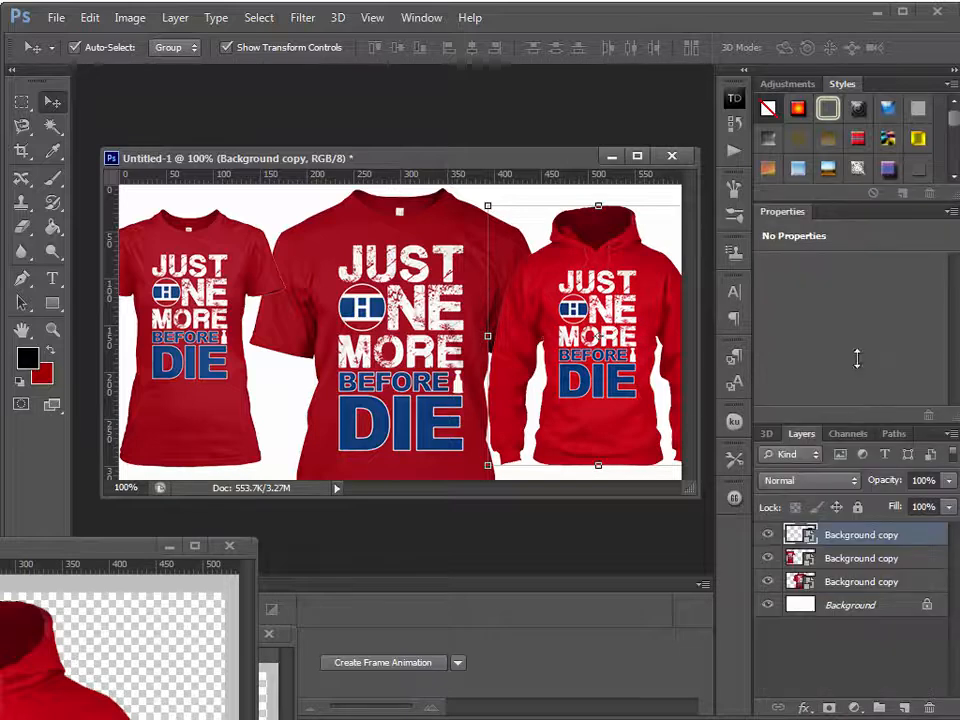
left_click(906, 560, "shift")
left_click_drag(907, 585, 906, 592)
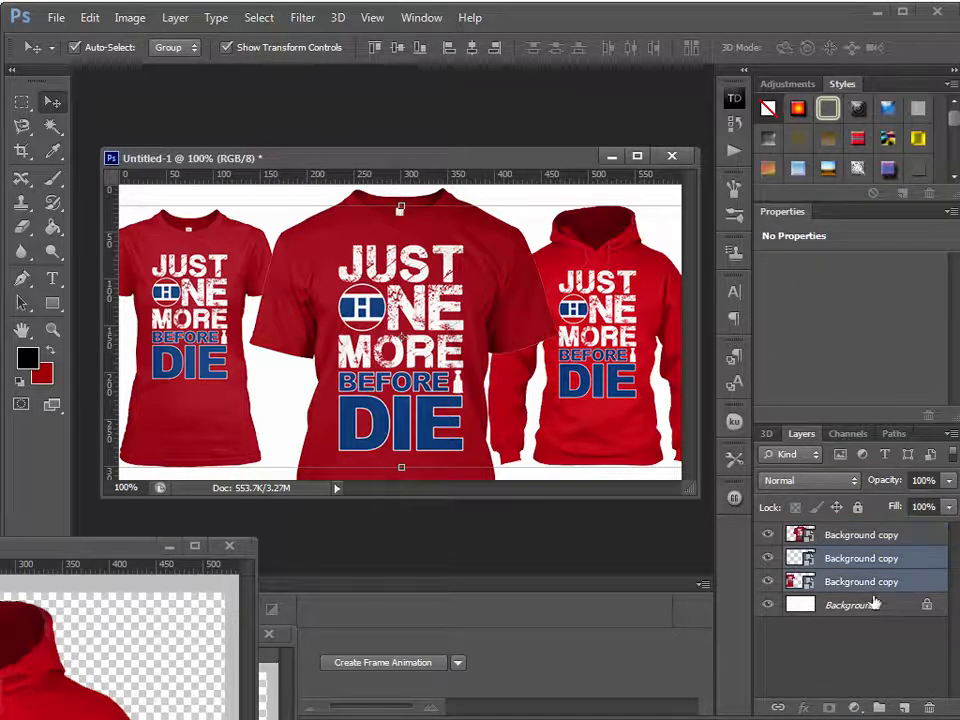
left_click(821, 661)
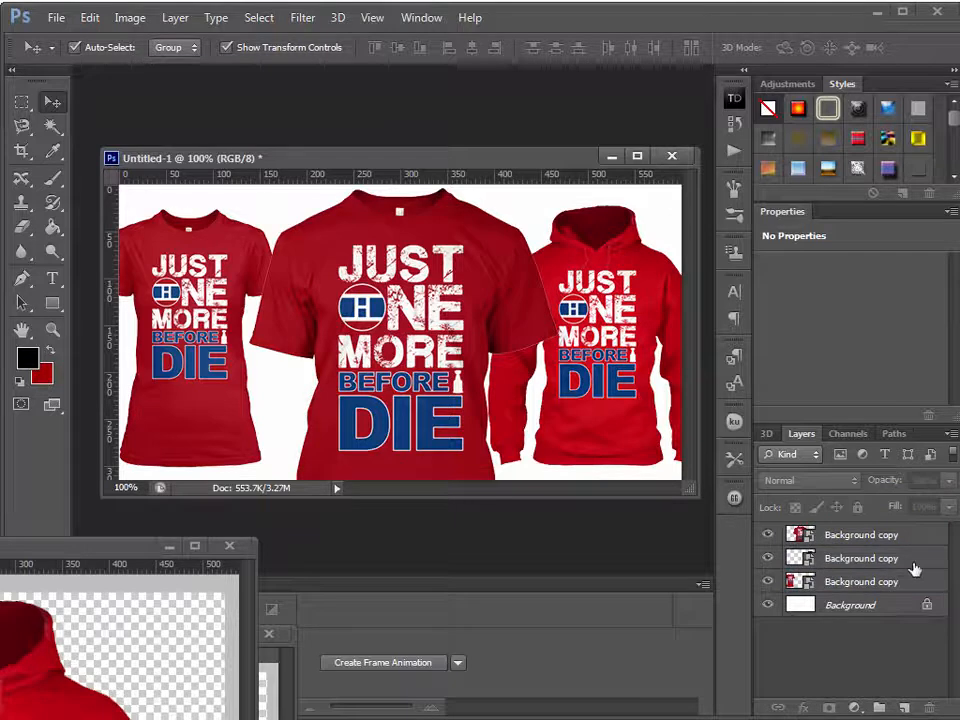
- Rasterize the hoodie layer and the women's tee layer
left_click(889, 560)
right_click(853, 561)
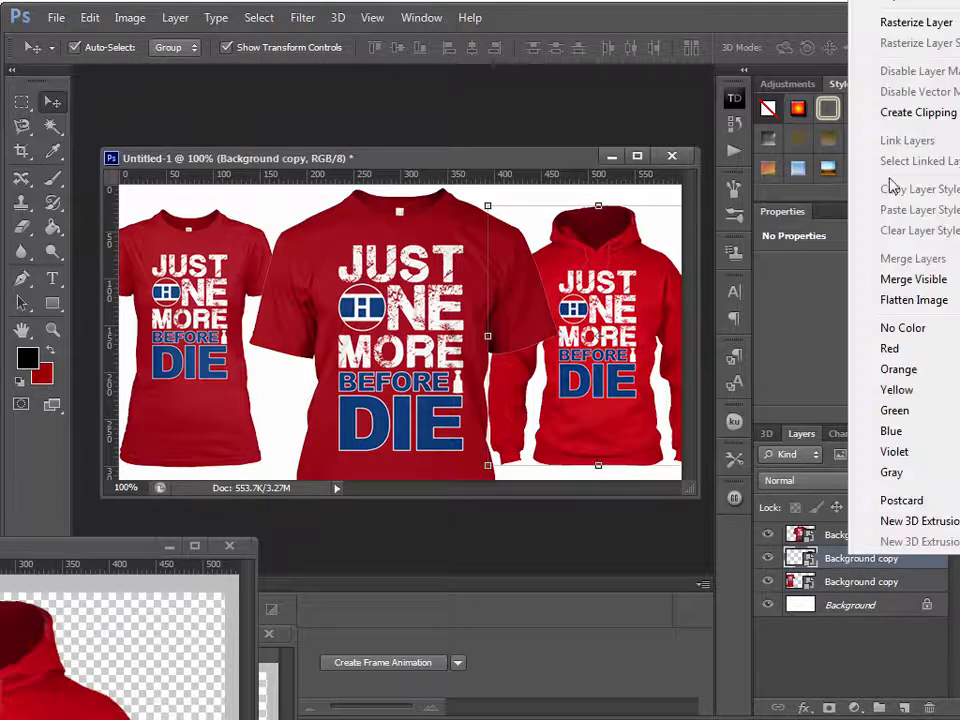
left_click(915, 26)
right_click(845, 588)
left_click(896, 58)
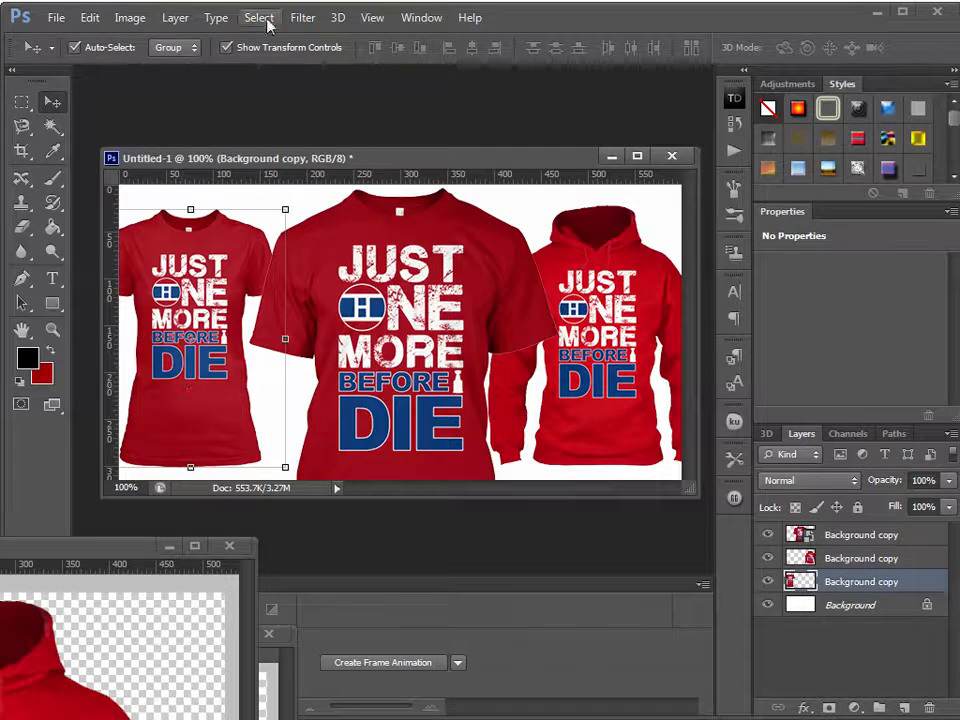
- Apply a Gaussian Blur with a 3.0-pixel radius to the women's tee layer
left_click(300, 17)
mouse_move(350, 207)
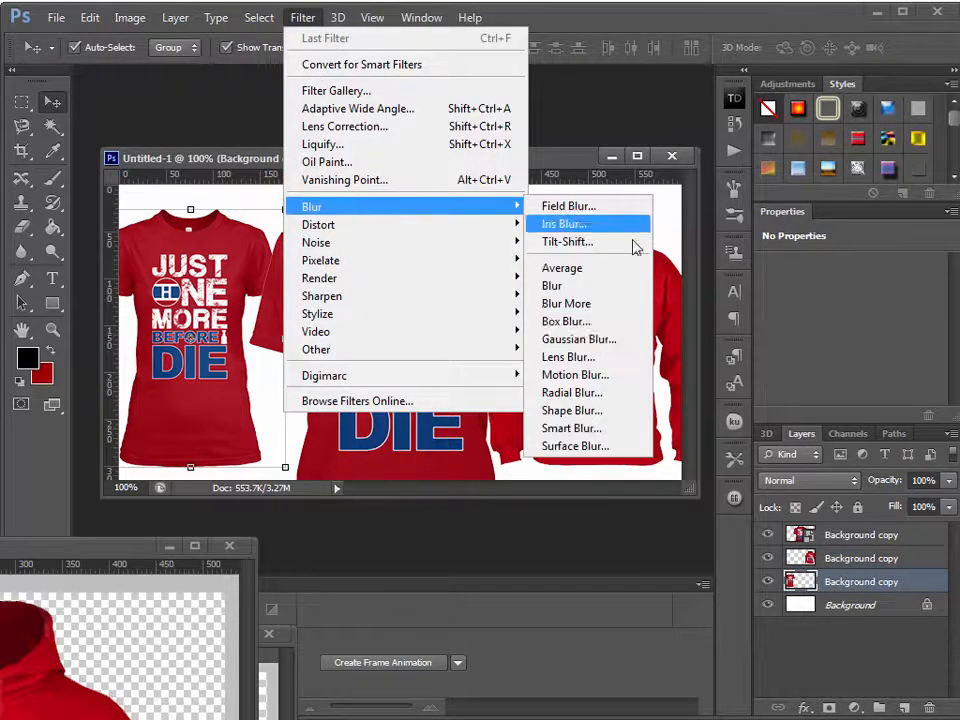
left_click(563, 336)
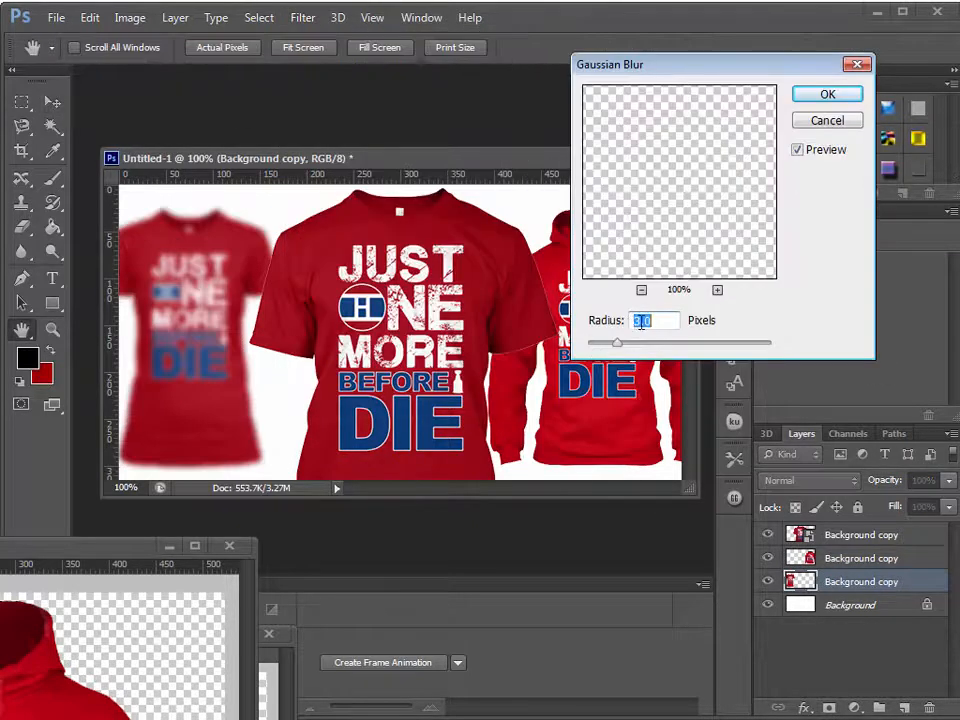
left_click(827, 94)
key("v")
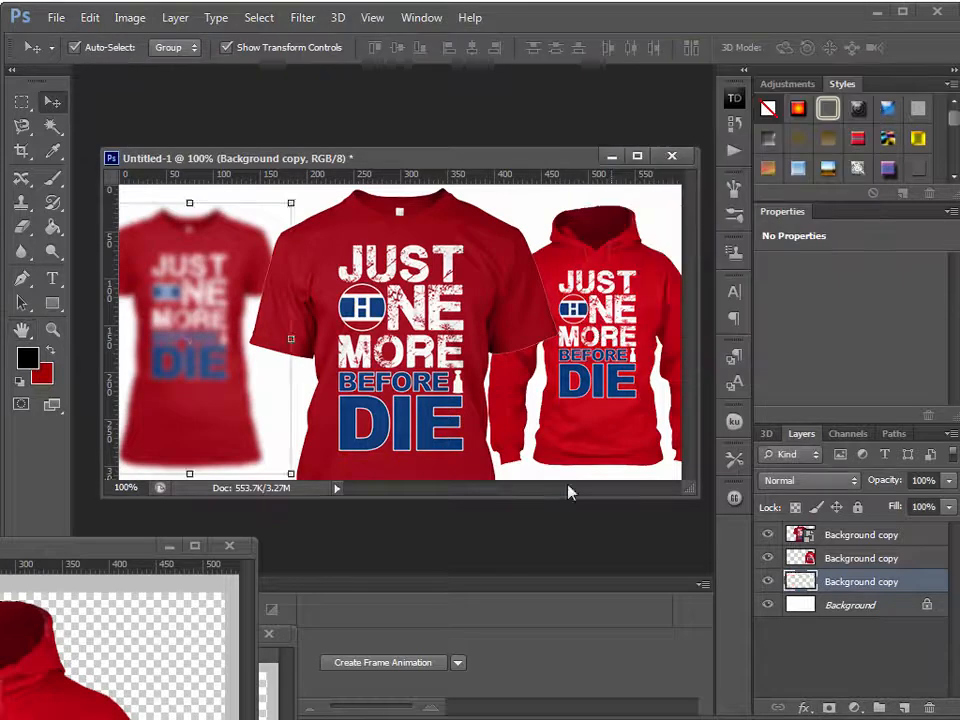
- Blur the hoodie layer with a 3.0-pixel Gaussian Blur, then select the large tee in the middle
left_click(611, 403)
left_click(291, 20)
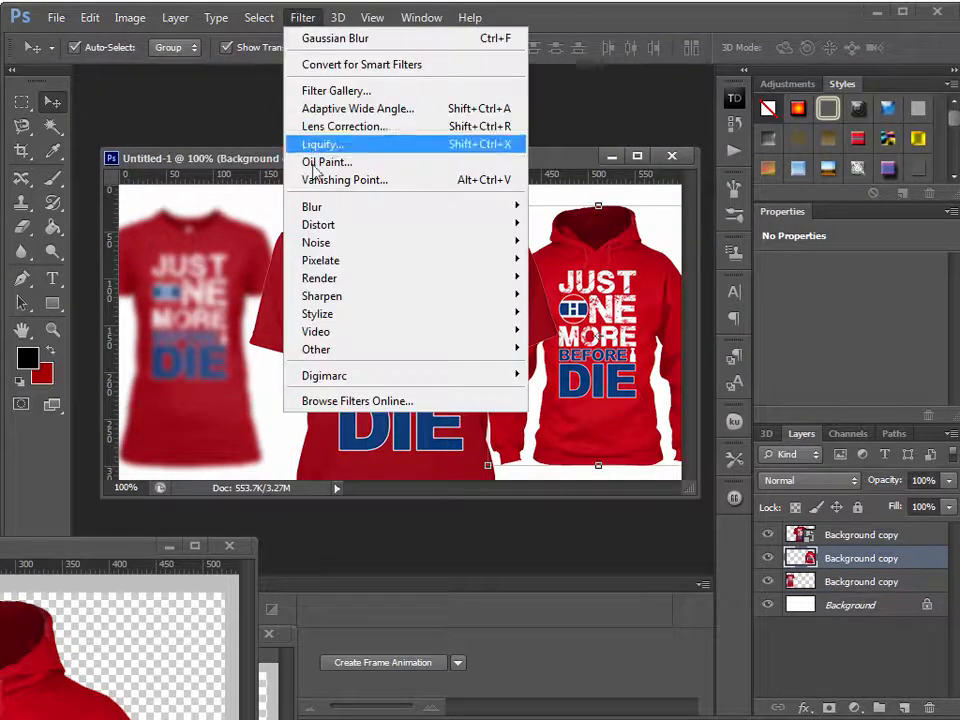
mouse_move(330, 207)
left_click(565, 340)
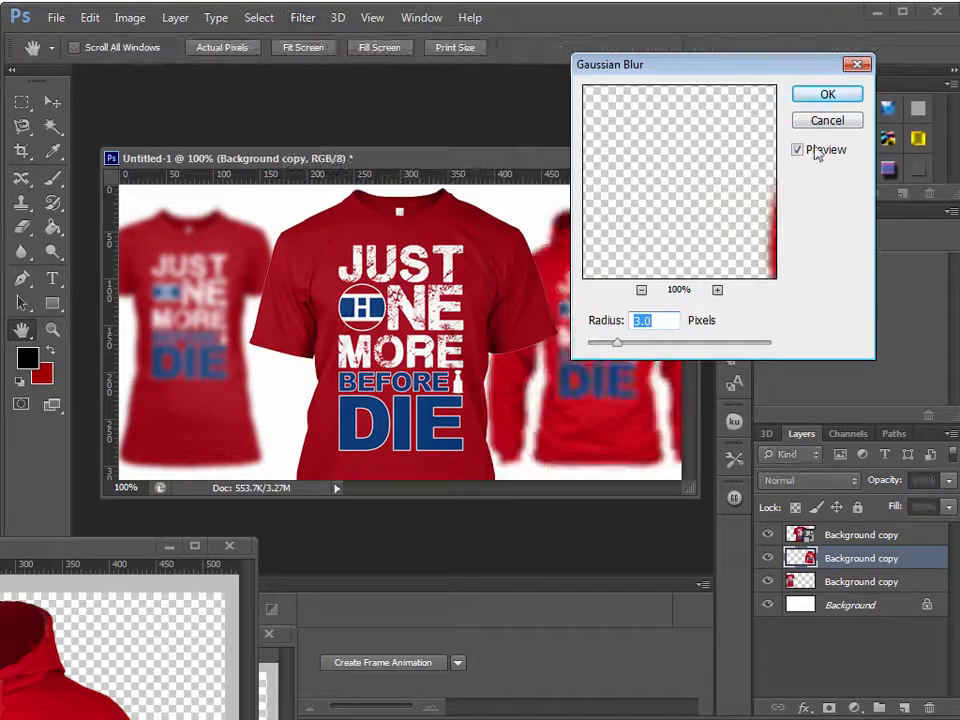
left_click(831, 96)
left_click(417, 398)
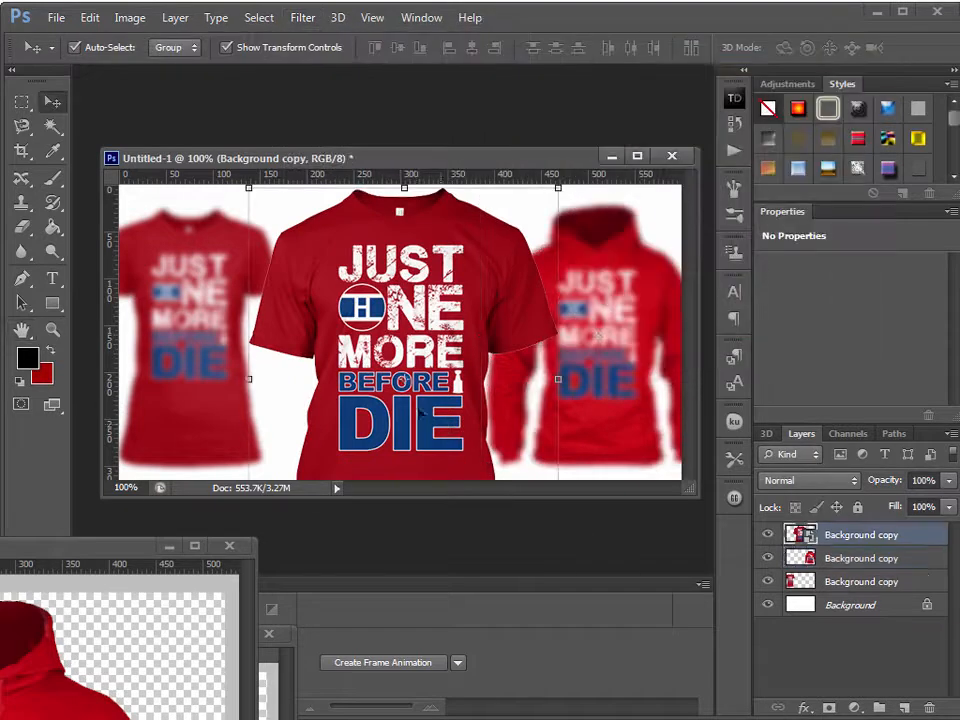
- Nudge the large tee slightly left and give its layer a drop shadow with 0 px distance, 19% spread and 10 px size
left_click_drag(419, 401, 418, 402)
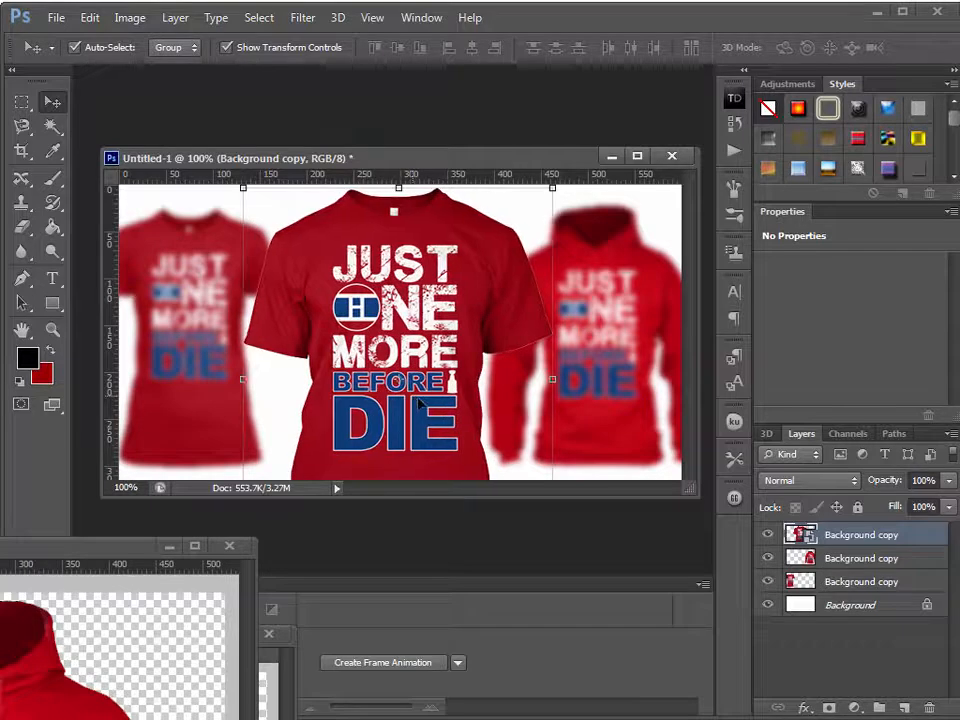
double_click(918, 540)
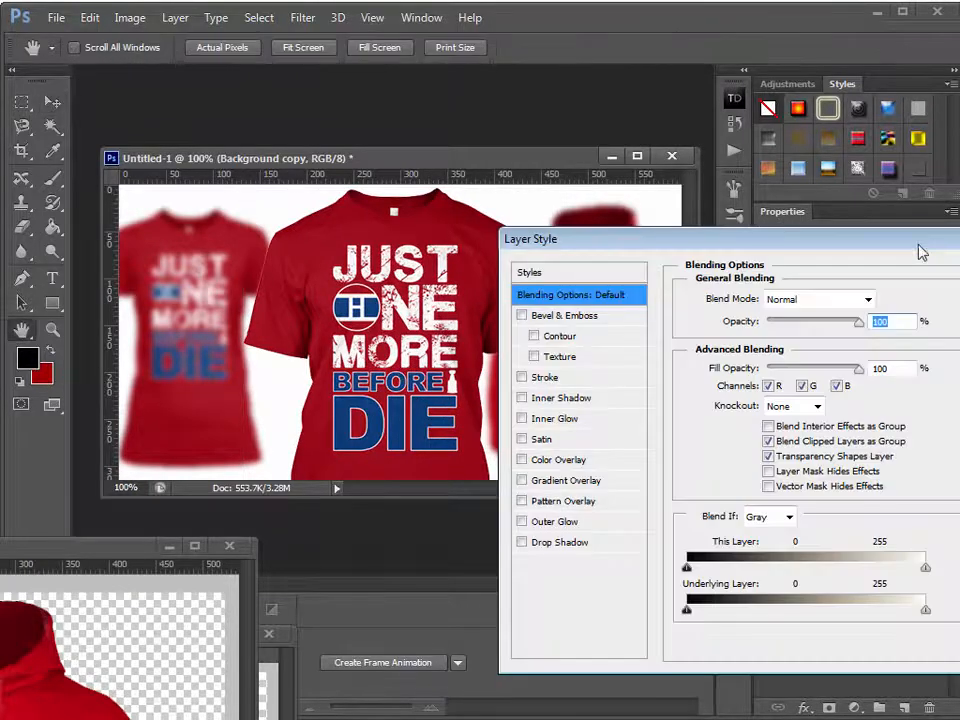
left_click_drag(920, 246, 688, 207)
left_click(360, 505)
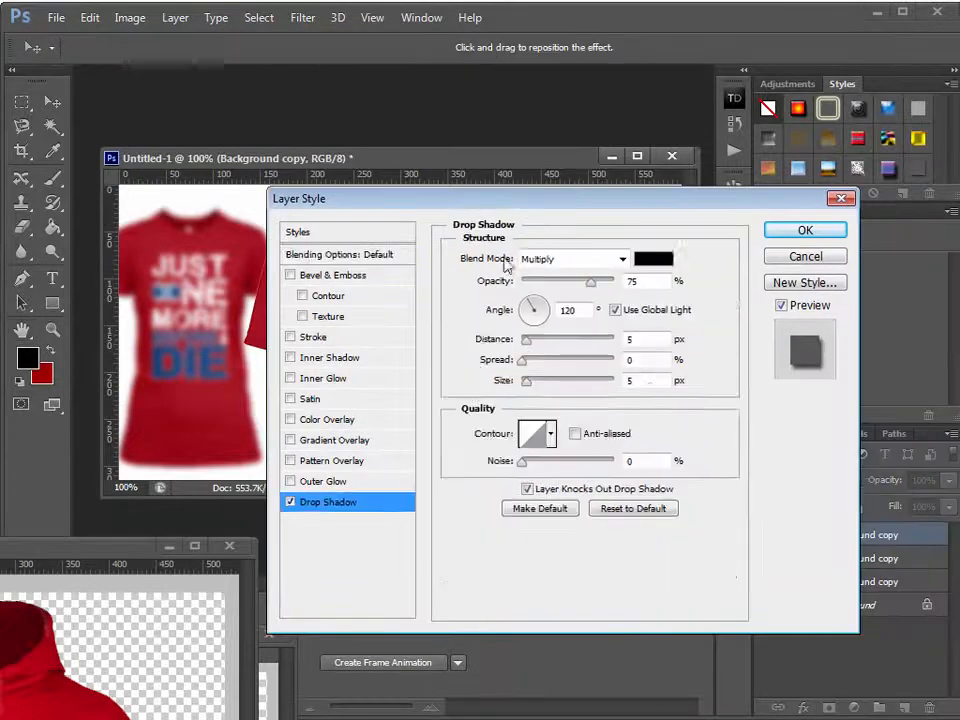
left_click_drag(501, 204, 774, 187)
left_click_drag(797, 319, 804, 369)
left_click(799, 343)
left_click(812, 345)
mouse_move(820, 178)
left_mouse_down()
mouse_move(934, 181)
mouse_move(822, 200)
left_mouse_up()
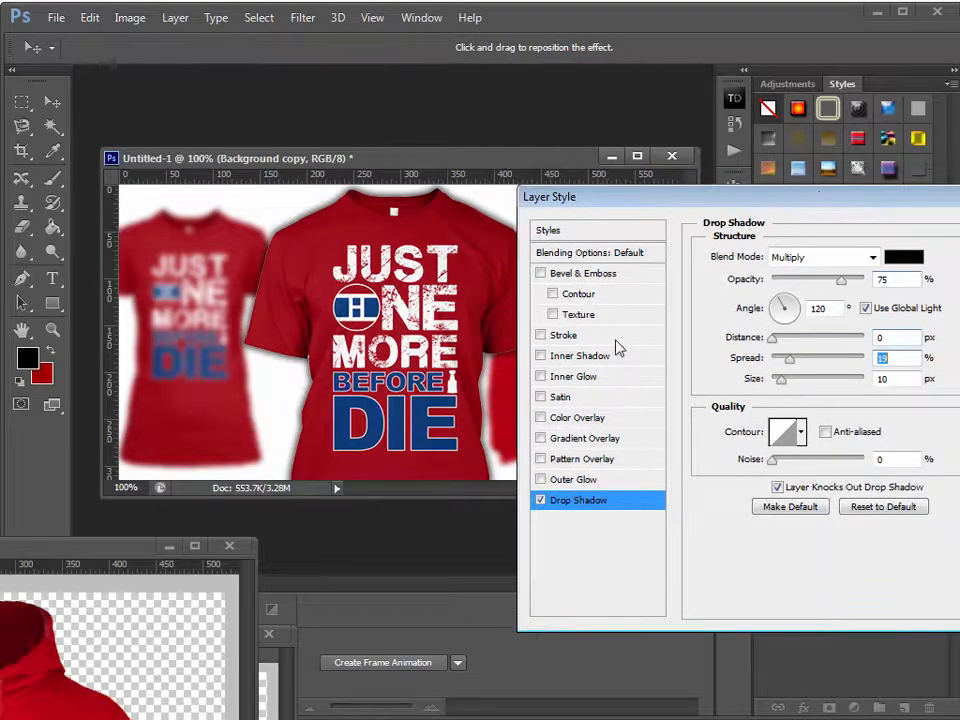
- Add a 1 px inside stroke to the large tee layer in the sleeve's sampled red, a41322, and apply the layer style
left_click(576, 340)
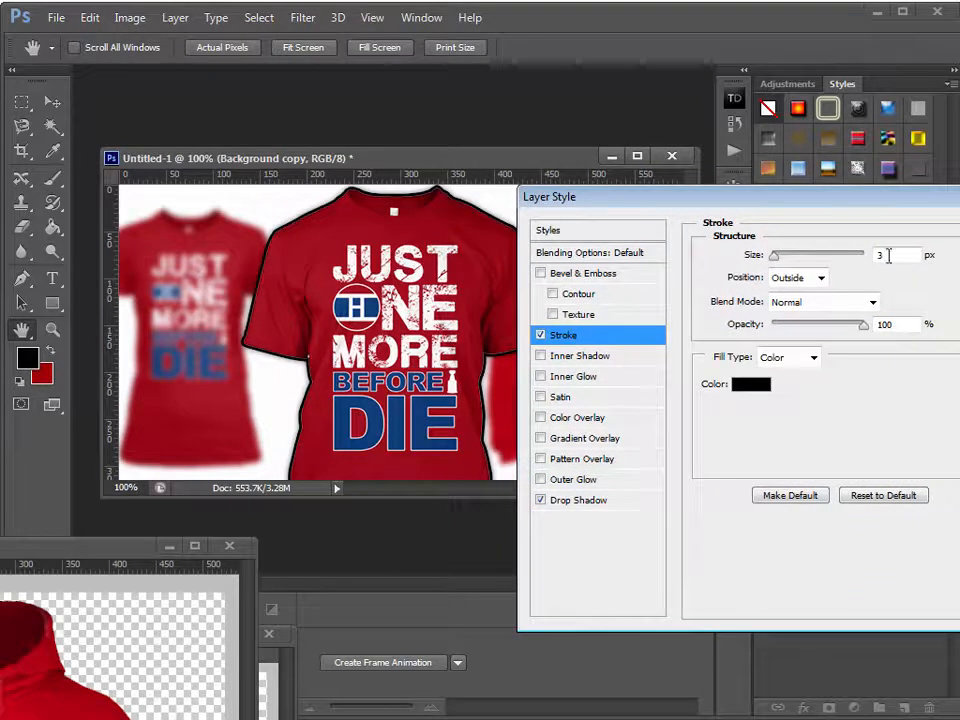
type("1")
left_click(821, 277)
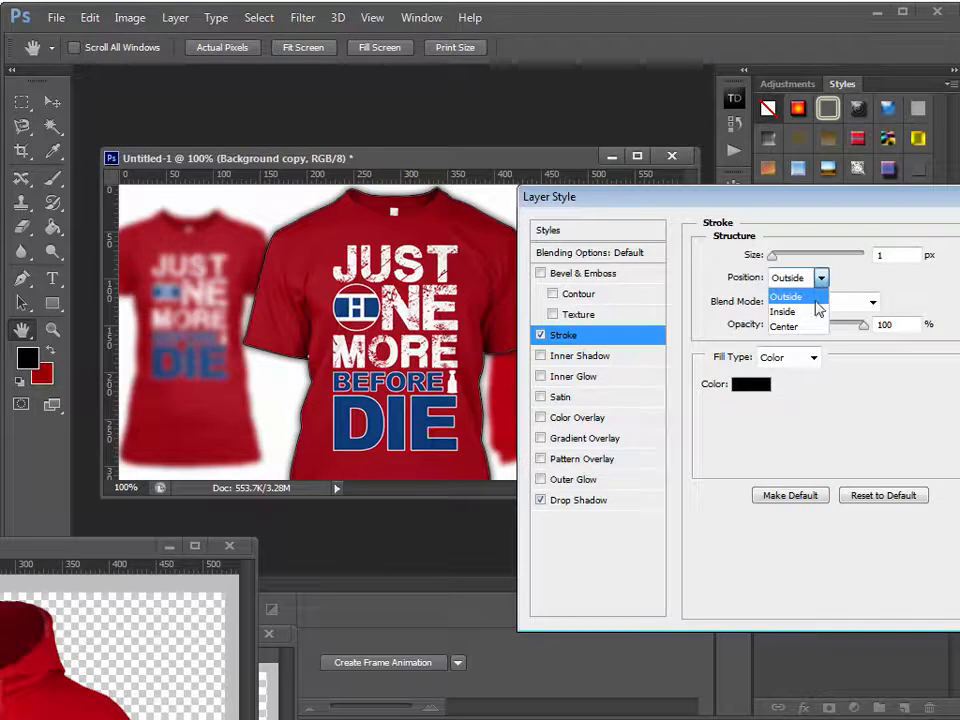
left_click(800, 304)
left_click(762, 388)
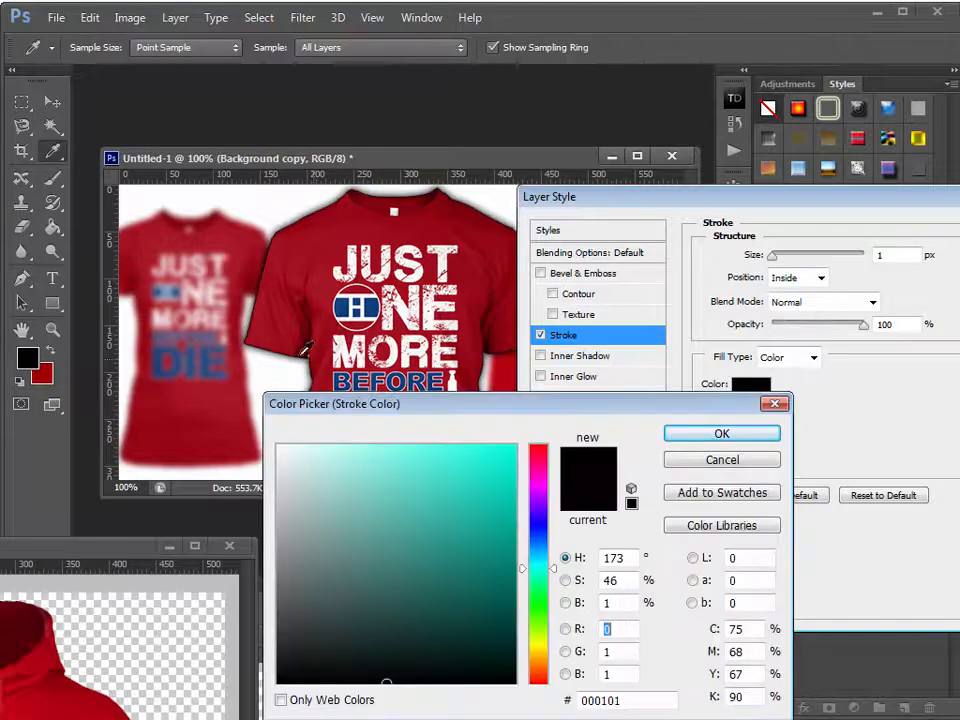
left_click(285, 337)
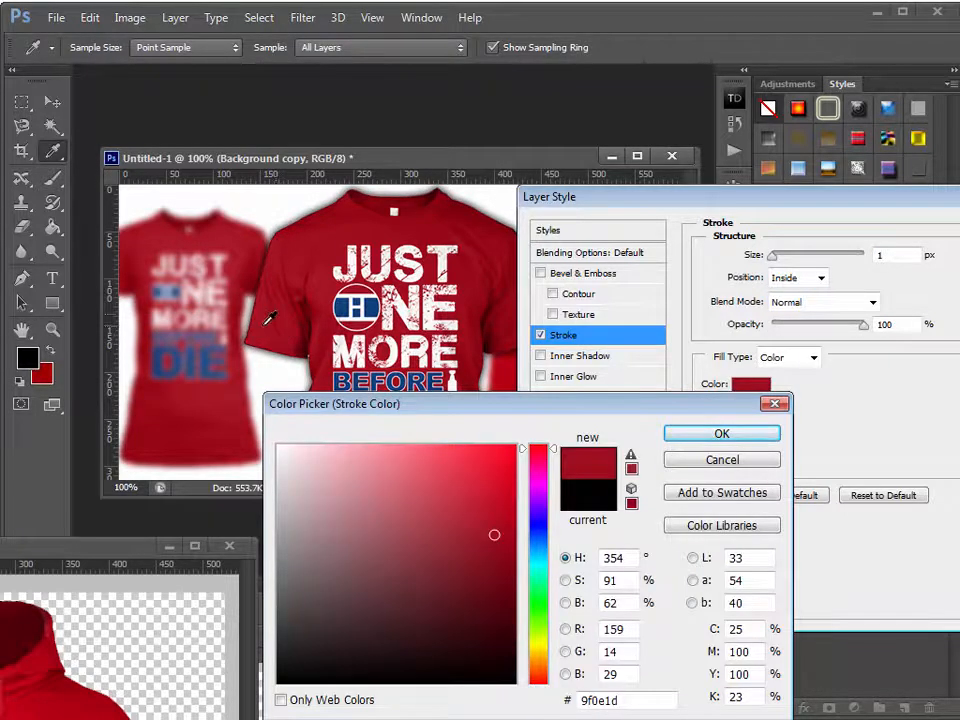
left_click(259, 317)
left_click(263, 316)
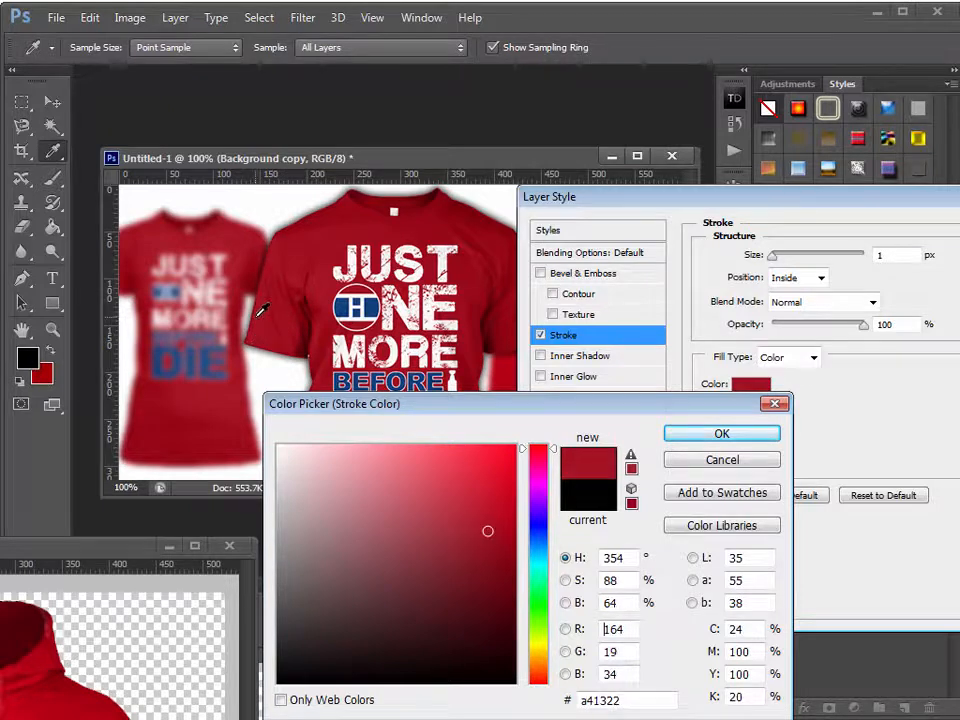
left_click(684, 433)
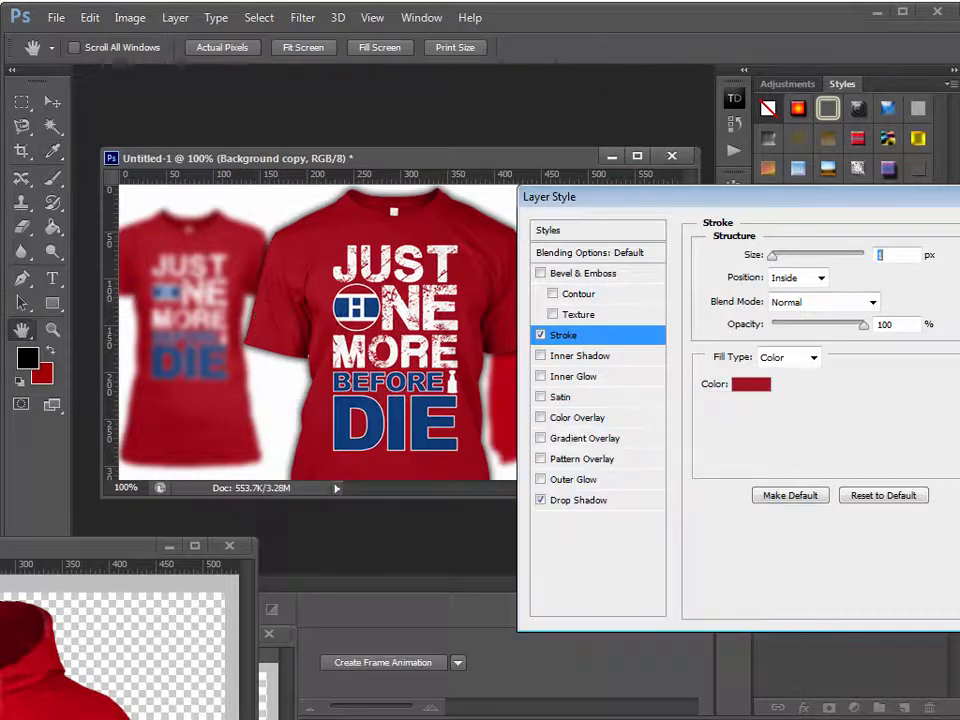
key("Return")
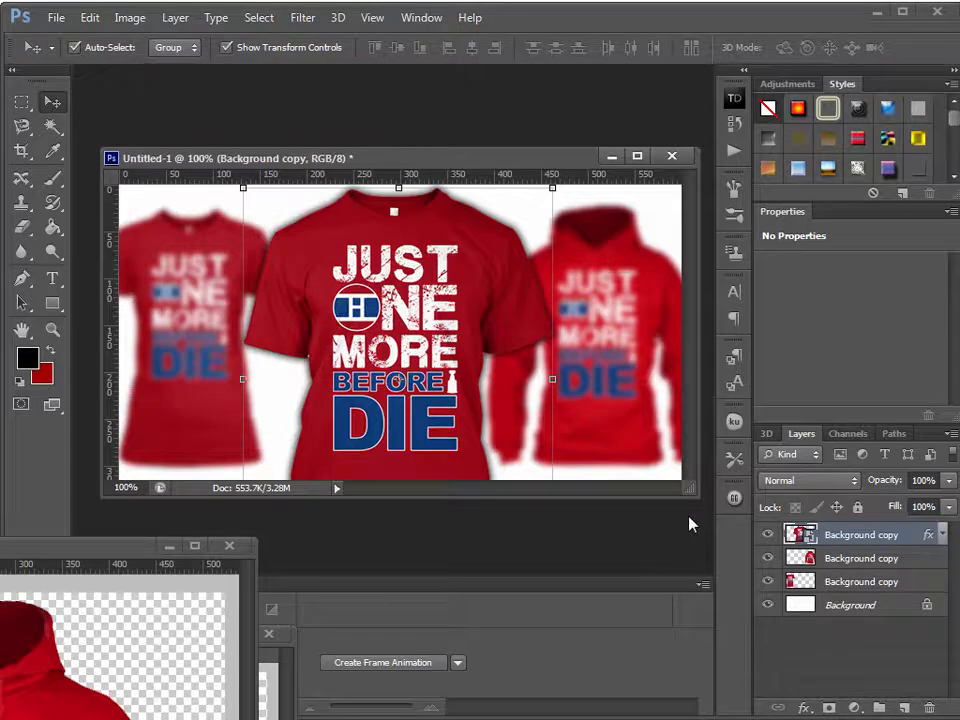
- Enlarge the document window slightly to show the whole canvas, and save the document as ad-1.psd in the ads folder
left_click_drag(686, 497, 690, 516)
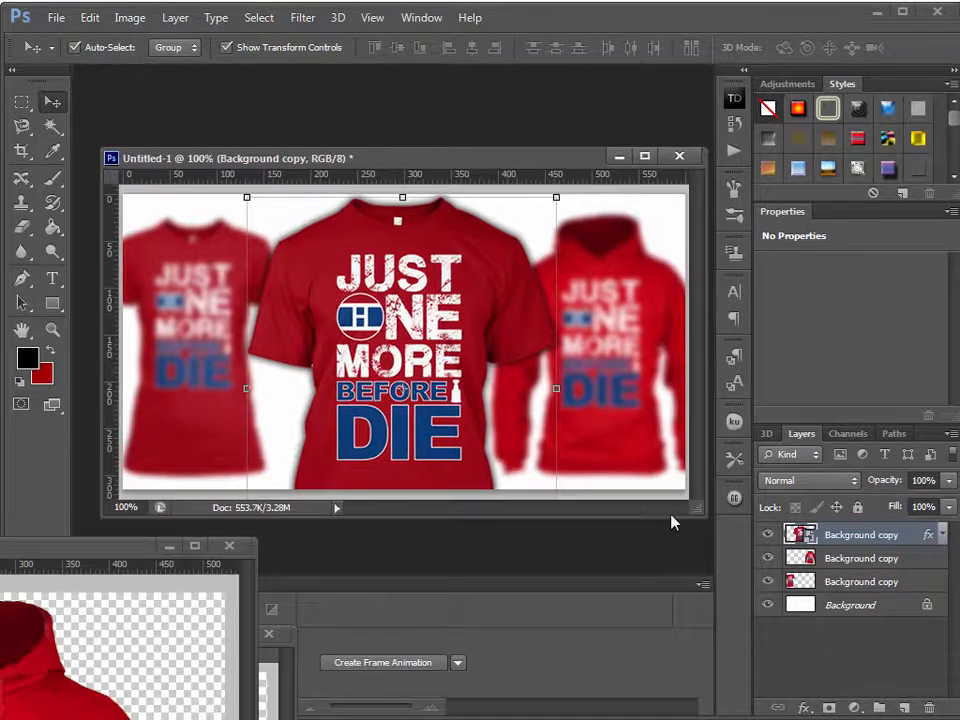
key("ctrl+s")
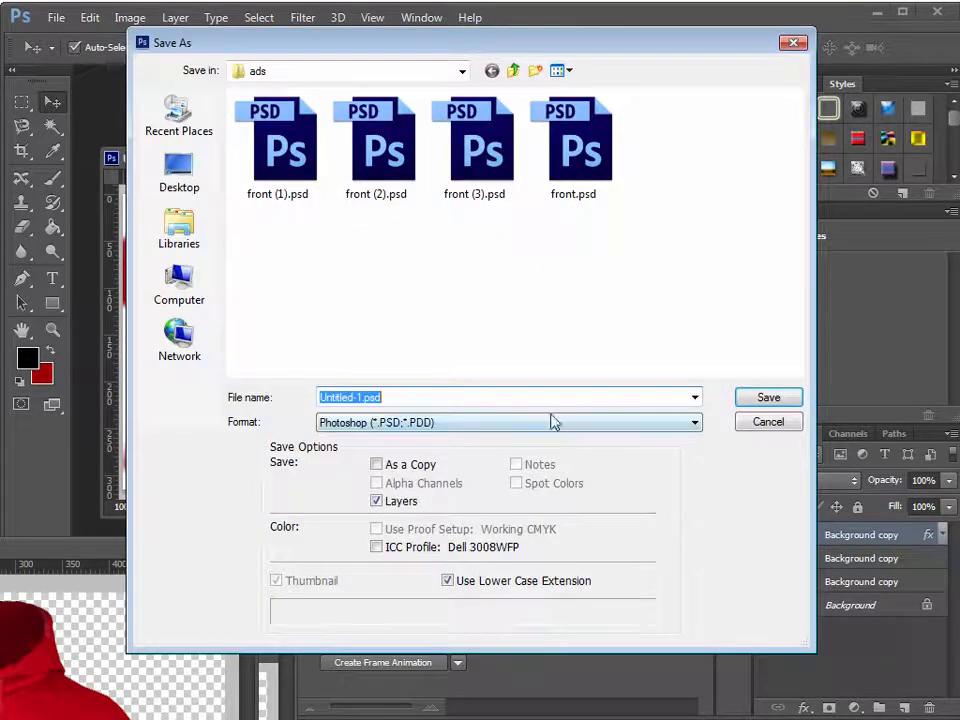
key("Home")
key("Delete")
key("Delete")
key("Delete")
key("Delete")
key("Delete")
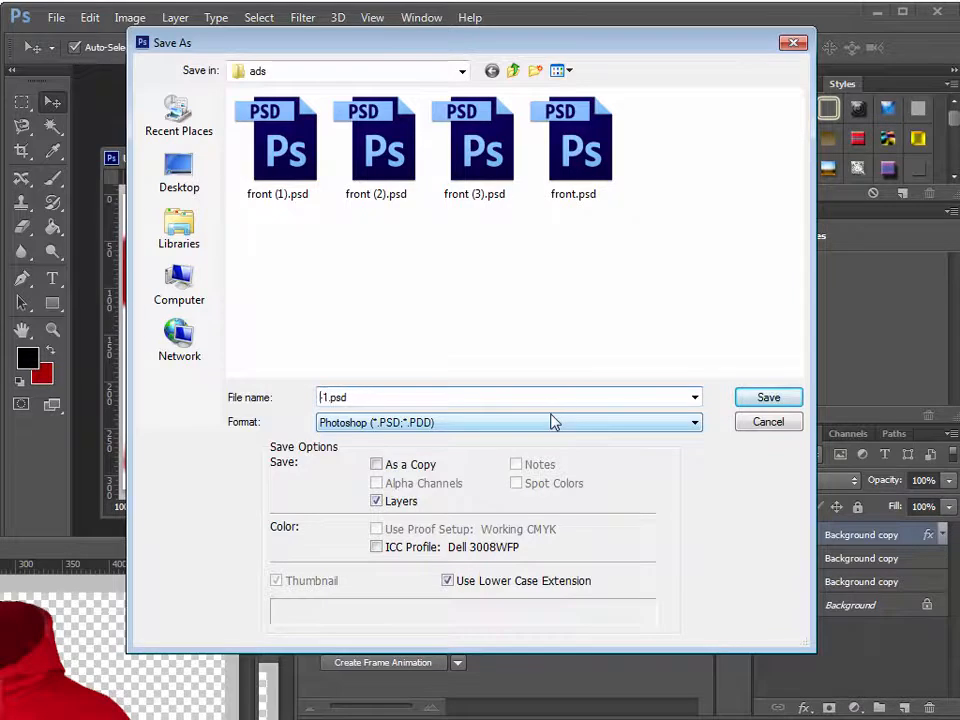
key("Return")
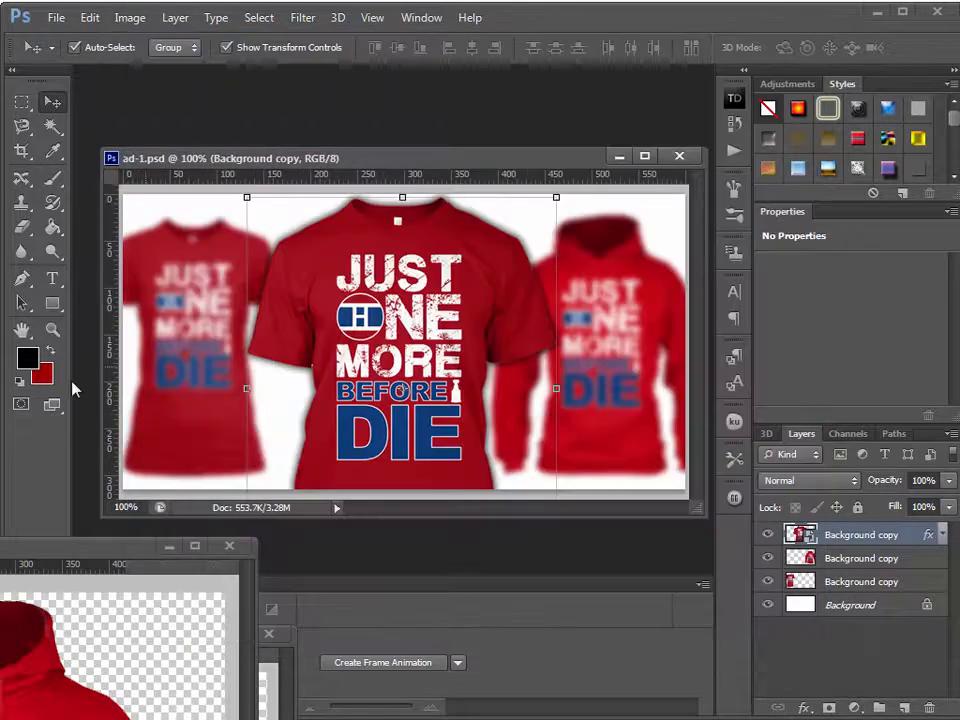
- Draw a black rectangle shape about 481 x 237 px over the shirts and shift it toward the canvas's upper-left corner
left_click(52, 303)
mouse_move(189, 234)
left_mouse_down()
mouse_move(294, 322)
mouse_move(639, 455)
left_mouse_up()
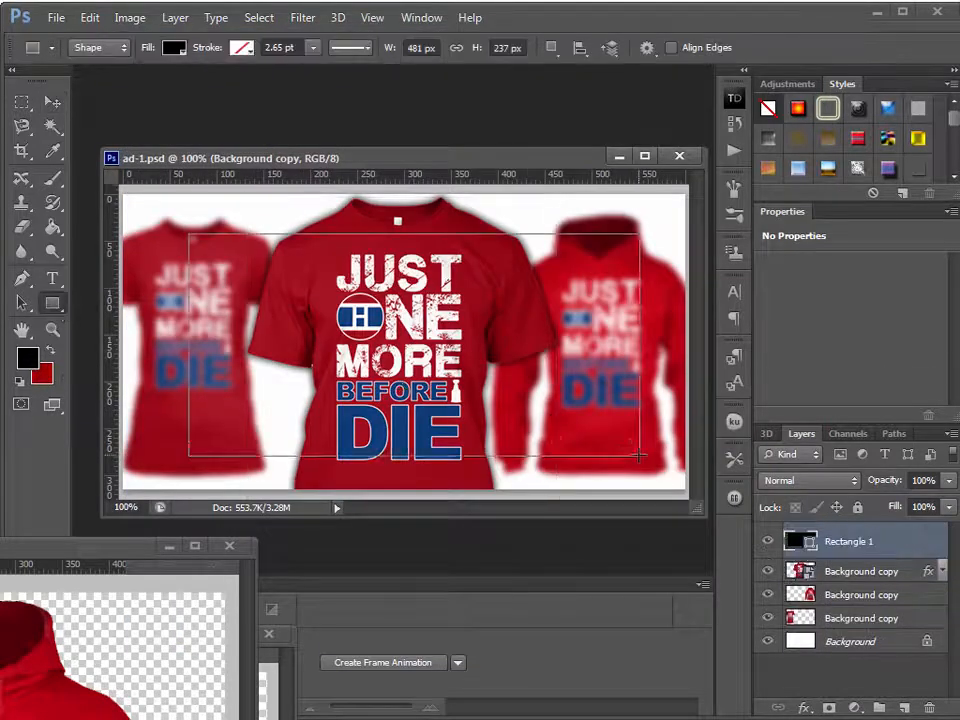
left_click(52, 101)
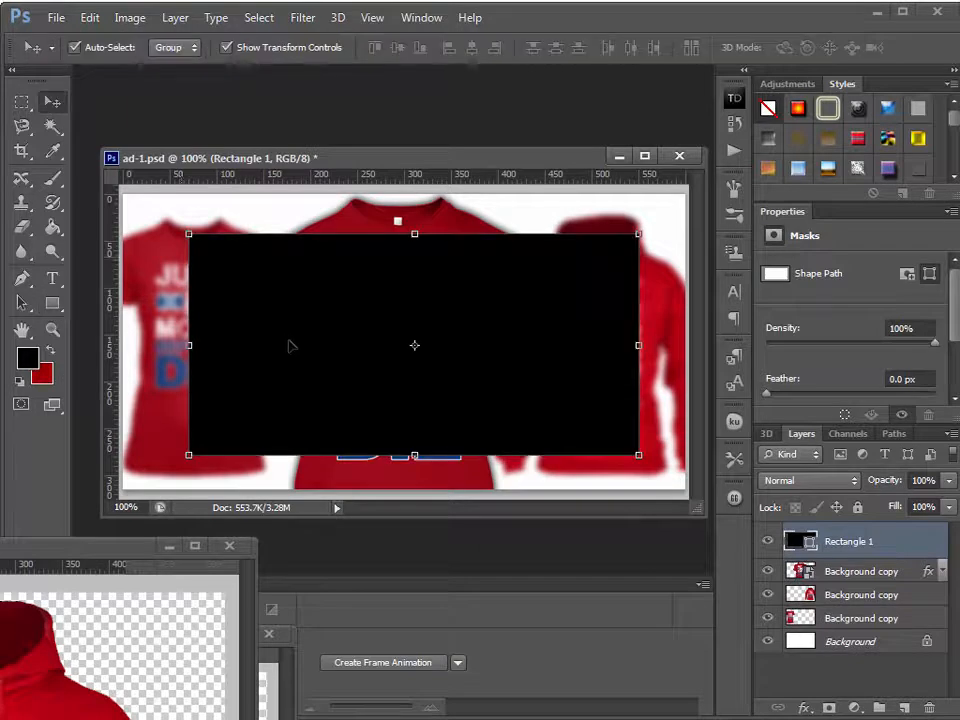
left_click_drag(283, 342, 234, 320)
- Turn on snapping, align the rectangle with the canvas's upper-left corner and stretch it to cover the whole canvas
left_click(372, 17)
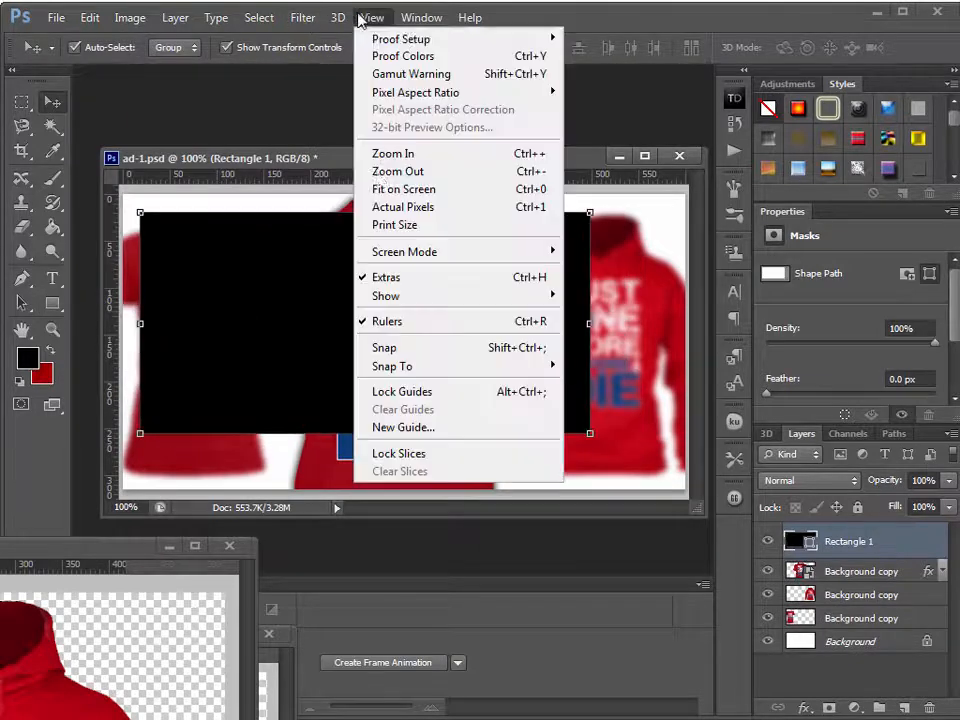
left_click(390, 350)
left_click_drag(315, 368, 298, 349)
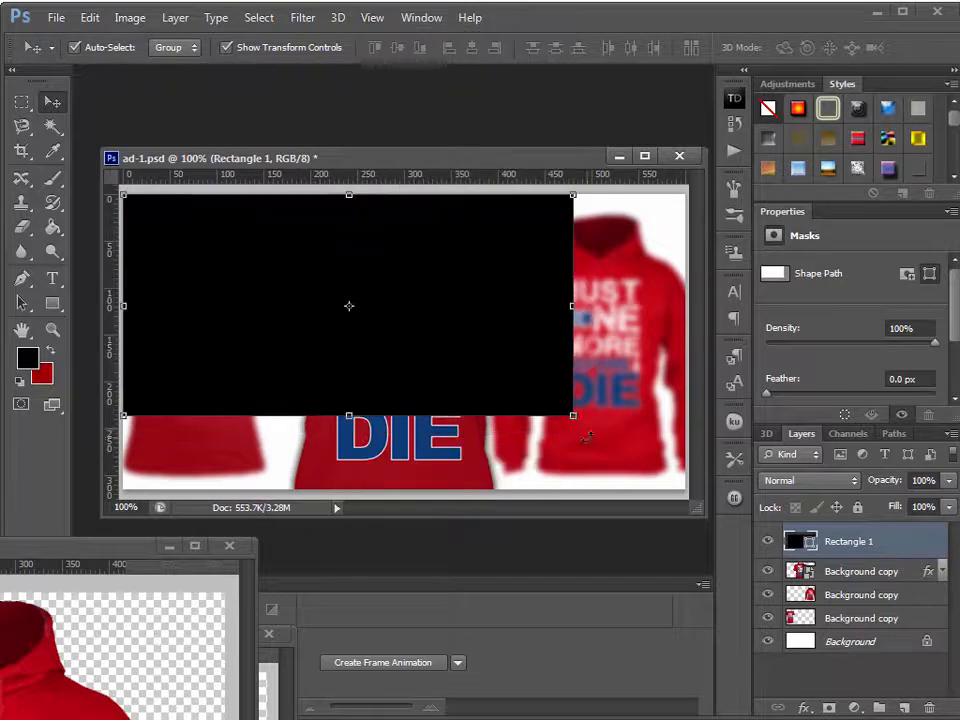
left_click_drag(573, 415, 683, 489)
key("Return")
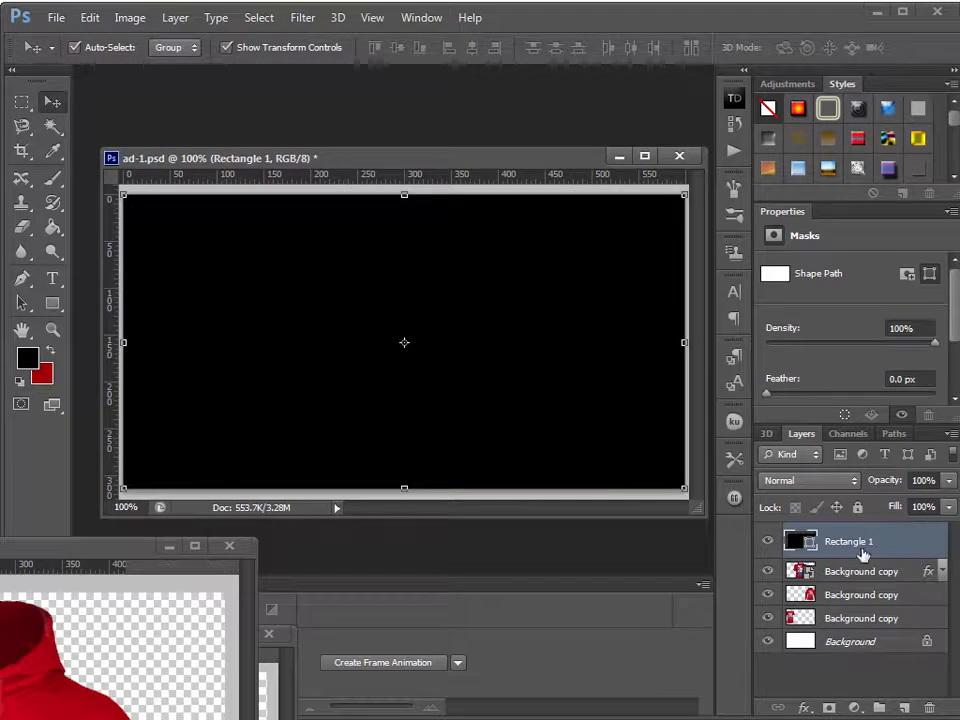
- Set the rectangle layer's fill opacity to 0% and add a 3 px stroke positioned inside
double_click(895, 558)
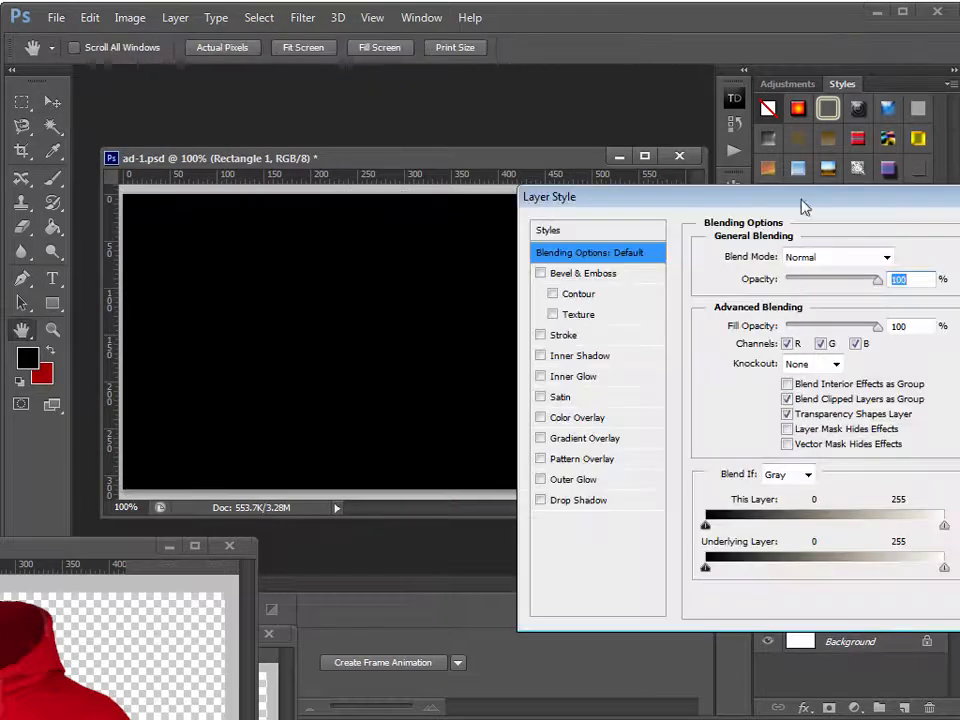
left_click_drag(806, 196, 521, 243)
left_click_drag(598, 370, 505, 370)
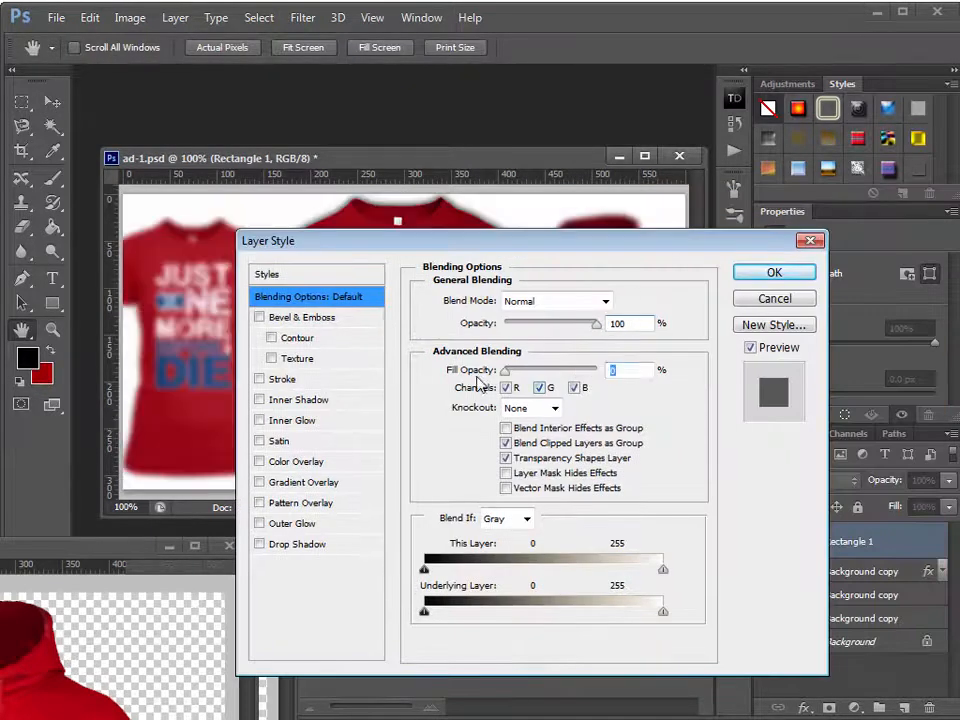
left_click(322, 383)
left_click(530, 321)
left_click(518, 355)
- Try to recolor the rectangle's stroke with the blue of the large tee's lettering
left_click(470, 428)
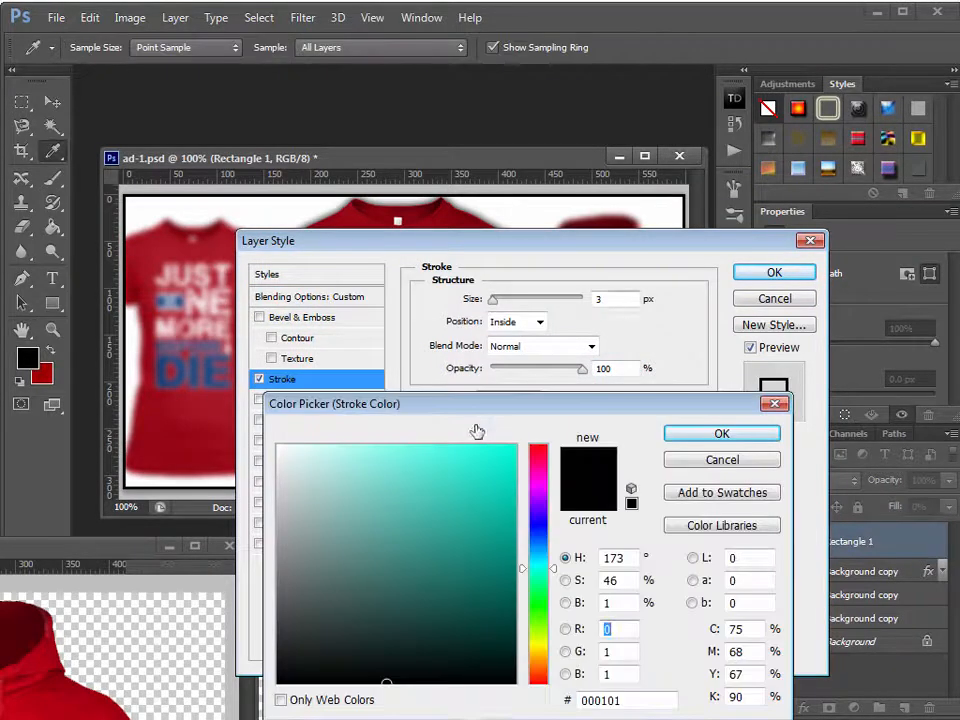
left_click(708, 462)
mouse_move(582, 243)
left_mouse_down()
mouse_move(699, 328)
mouse_move(707, 360)
mouse_move(766, 252)
left_mouse_up()
left_click(640, 437)
left_click(347, 302)
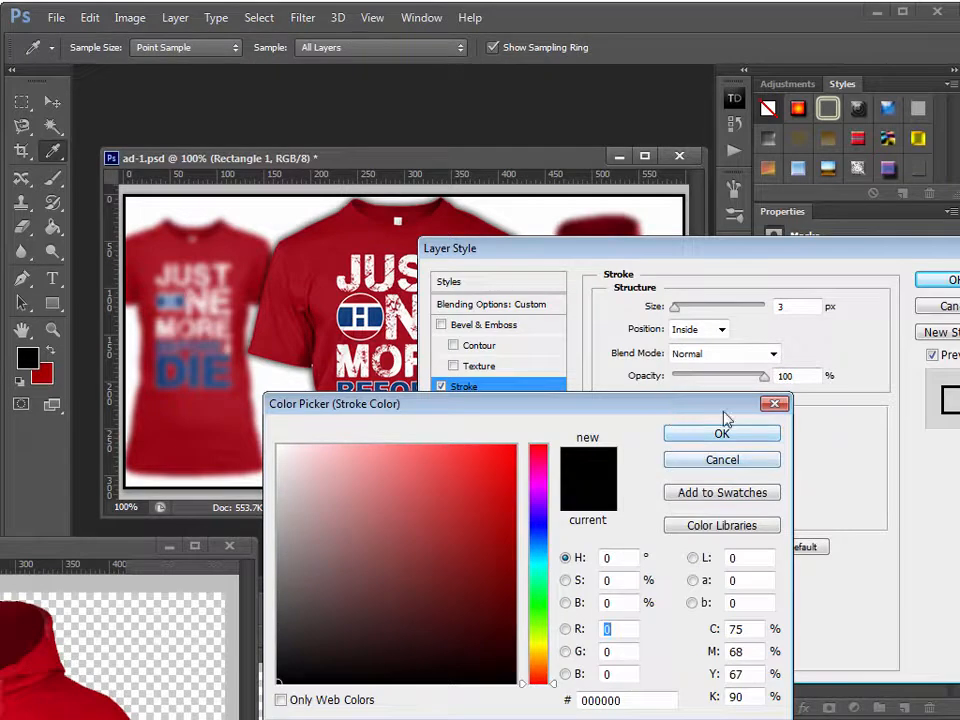
left_click_drag(727, 404, 959, 412)
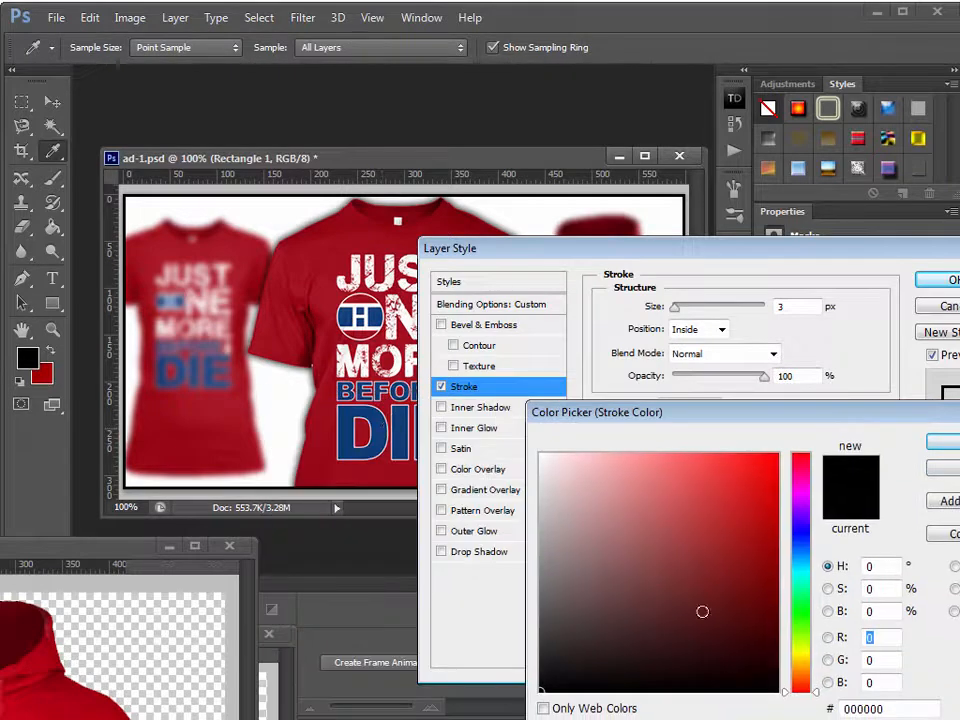
key("Return")
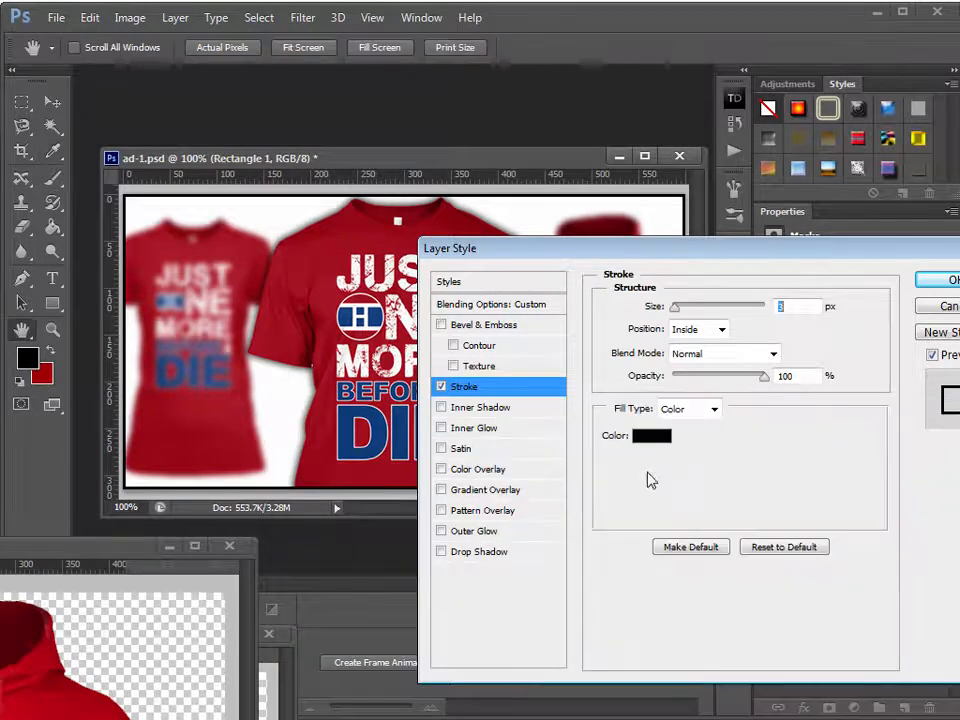
left_click(652, 437)
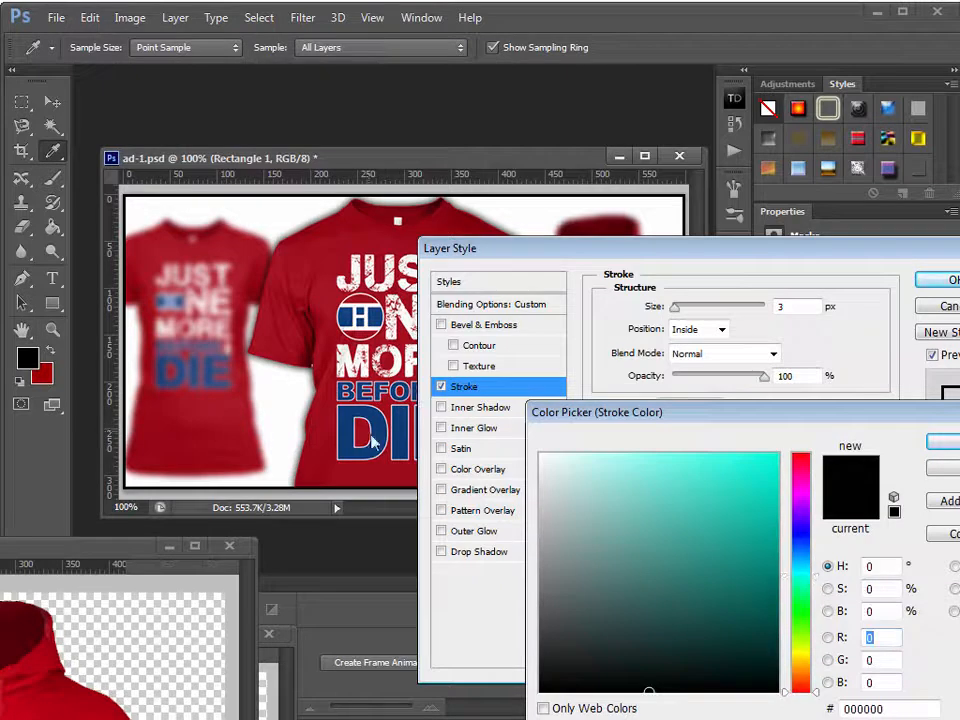
left_click(812, 536)
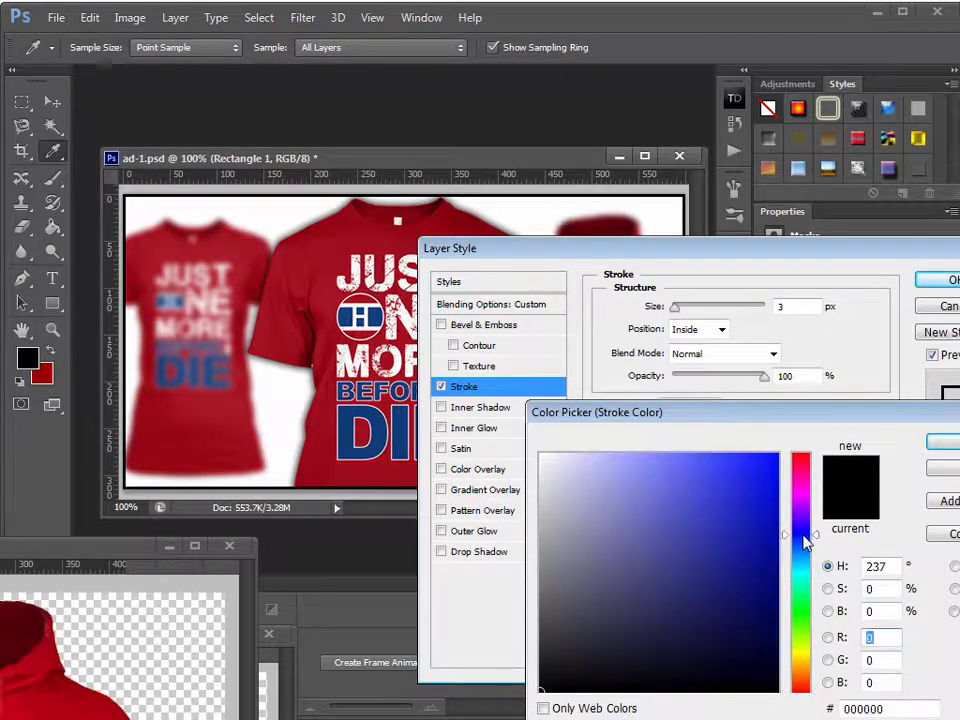
left_click(761, 553)
left_click(761, 570)
left_click(364, 407)
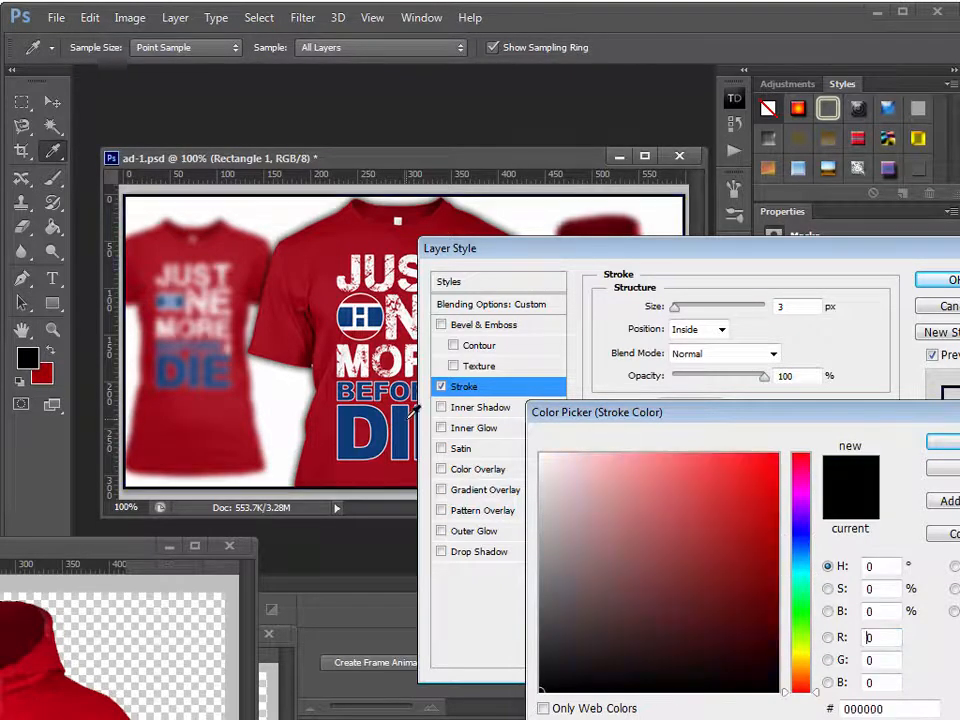
left_click(942, 441)
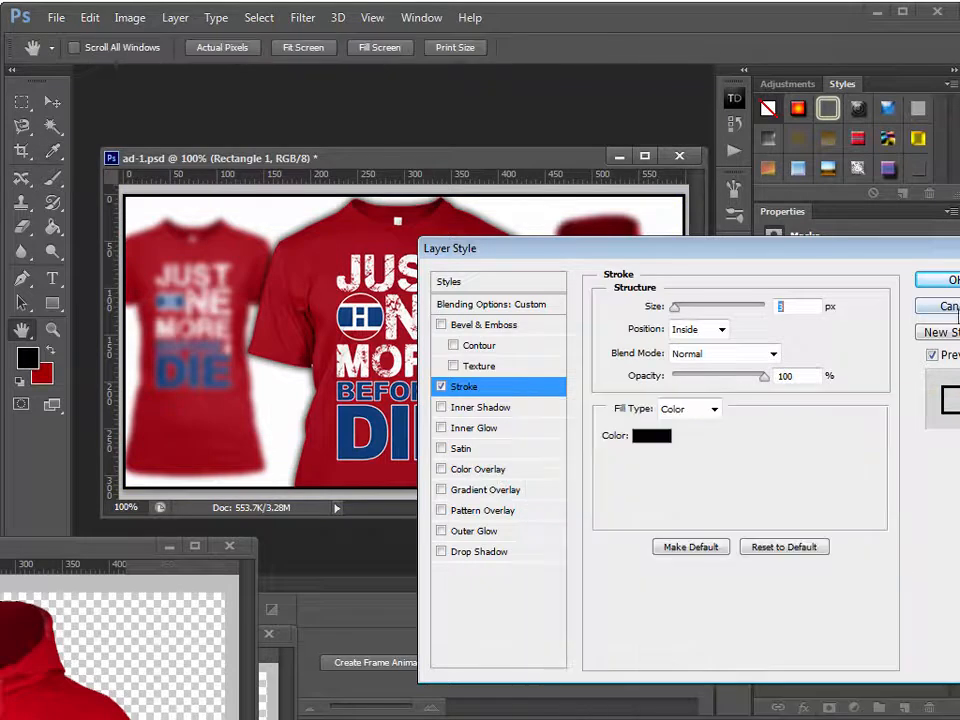
- Apply the rectangle's layer style and set the foreground color to the blue sampled from the word DIE on the large tee
left_click(953, 281)
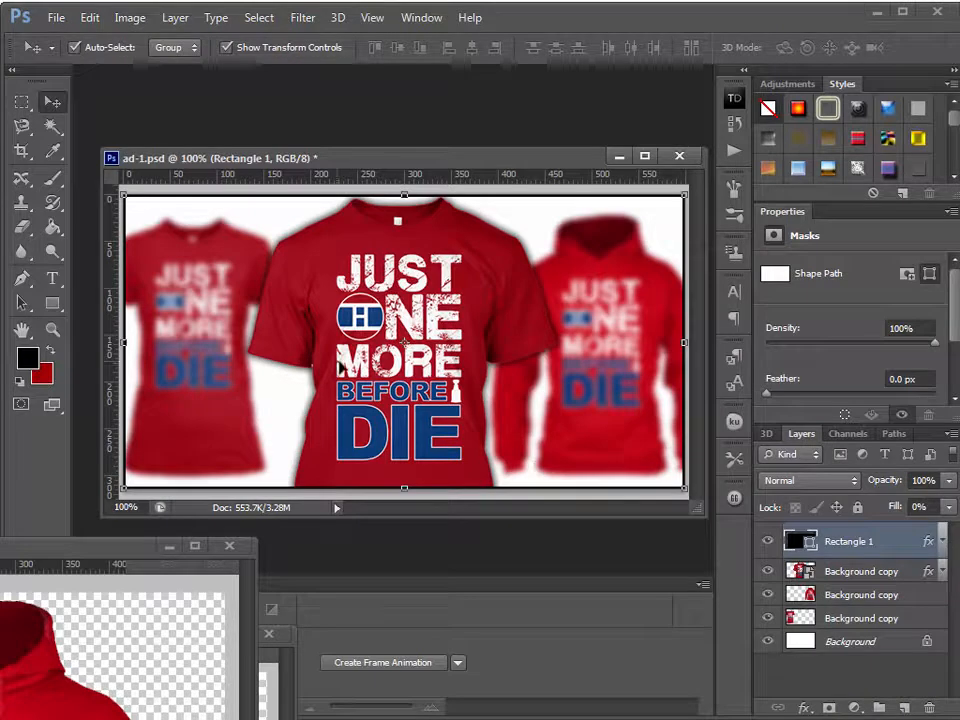
left_click(27, 357)
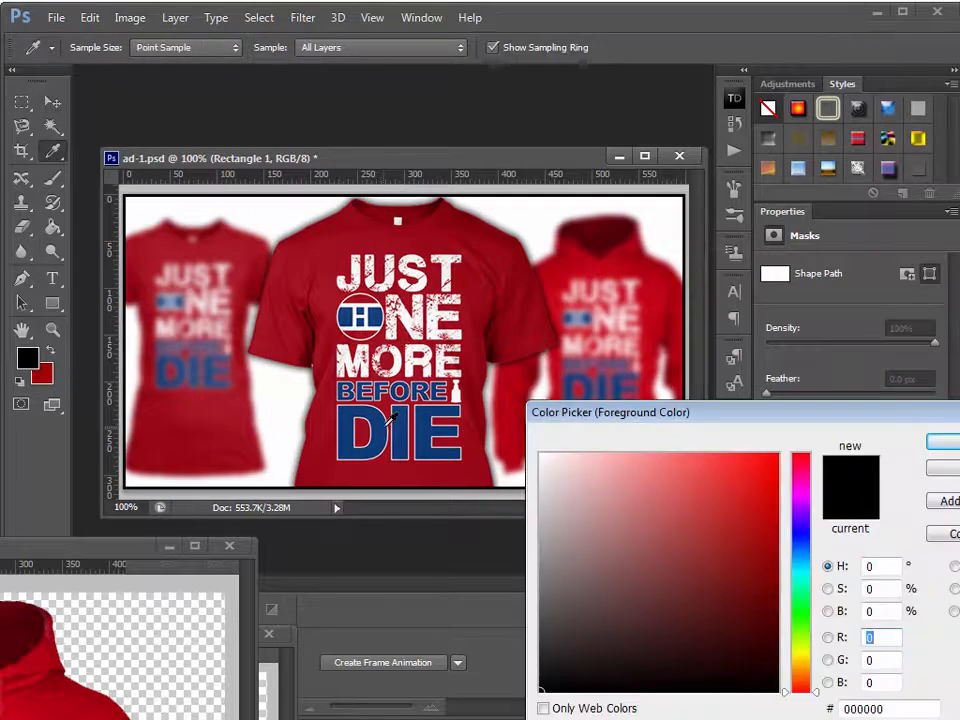
left_click(392, 420)
left_click(944, 441)
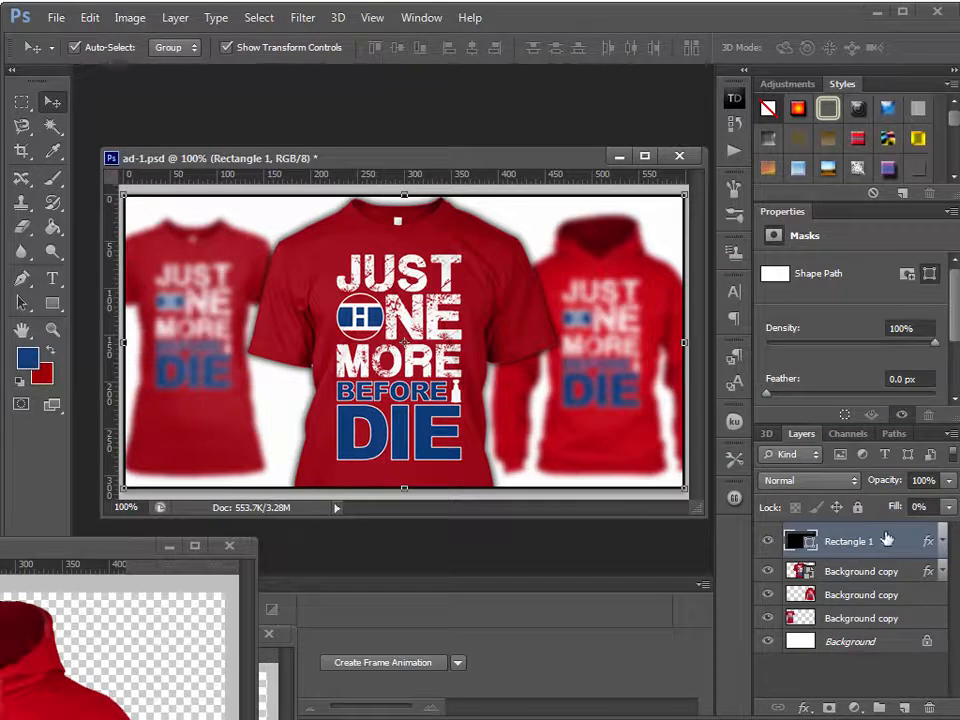
- Recolor the rectangle's stroke with the blue foreground color and set the stroke size to 6 px
double_click(848, 537)
left_click(505, 387)
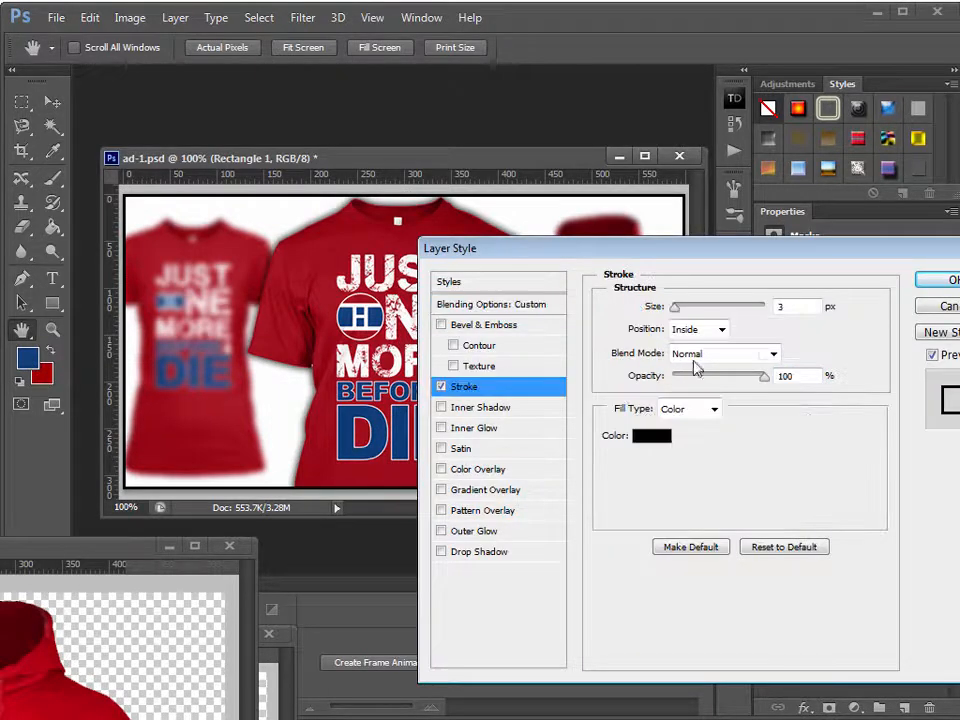
left_click(653, 436)
left_click(38, 353)
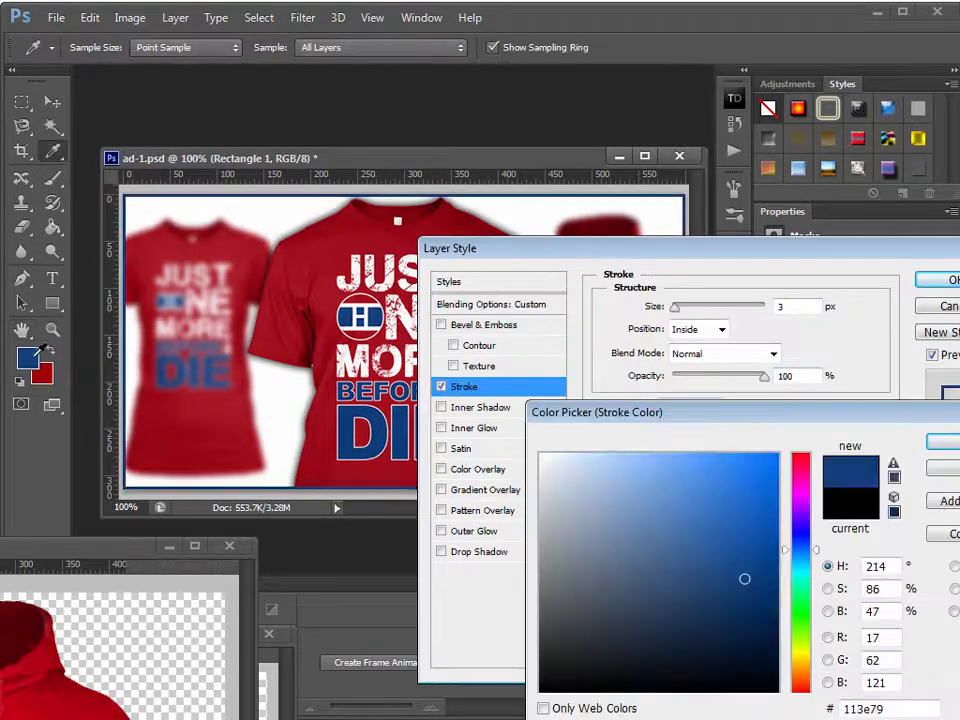
key("Return")
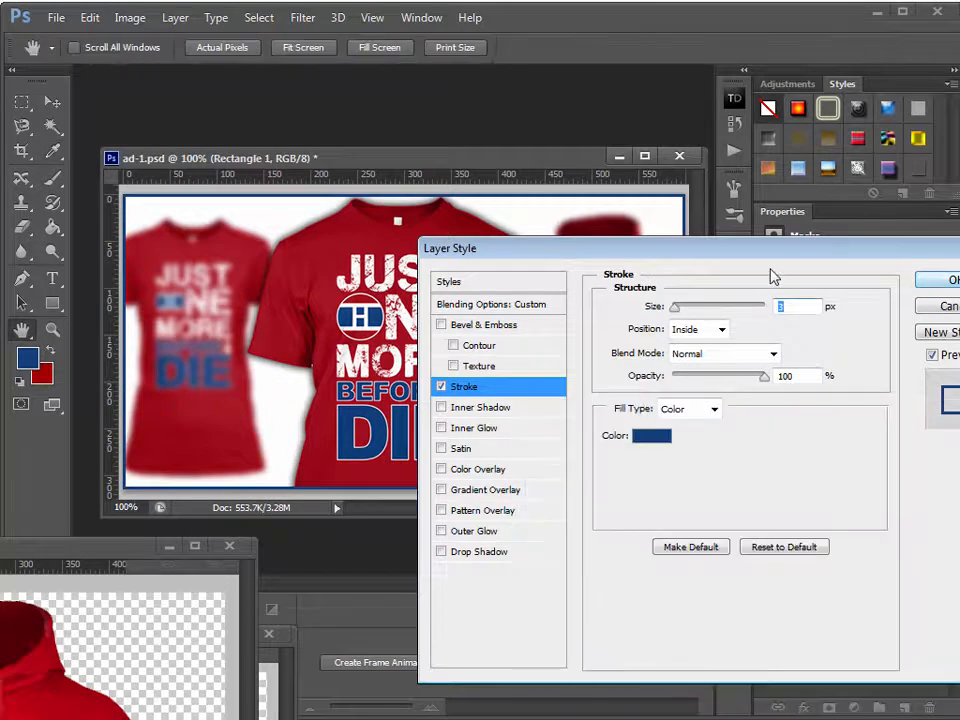
left_click(680, 313)
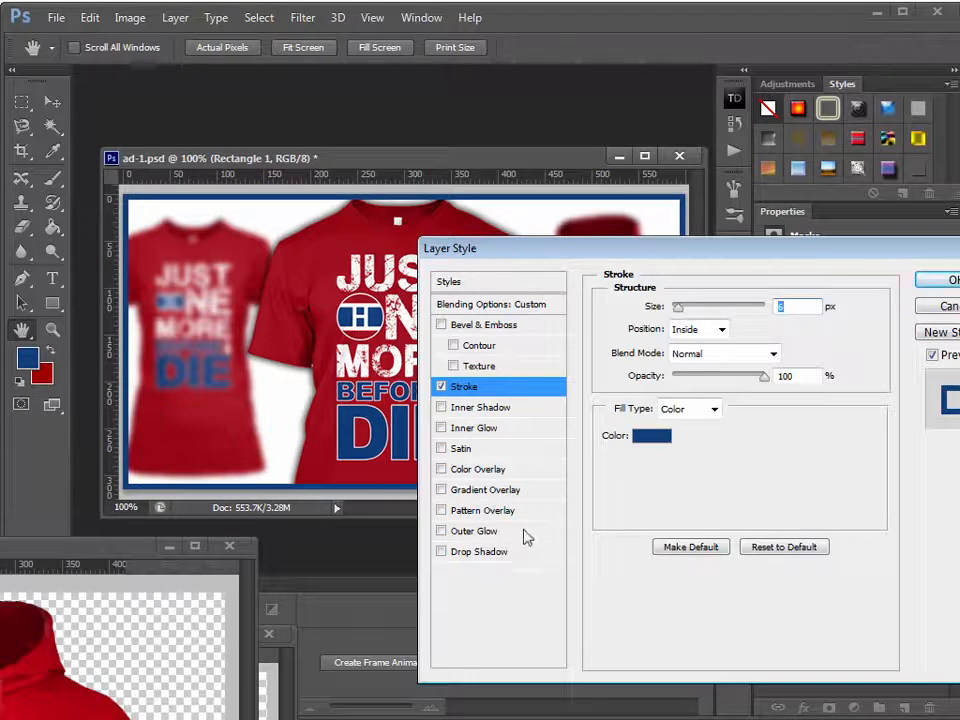
- Add an inner shadow to the rectangle with 0 px distance, 37% choke and 27 px size, and apply the layer style
left_click(506, 408)
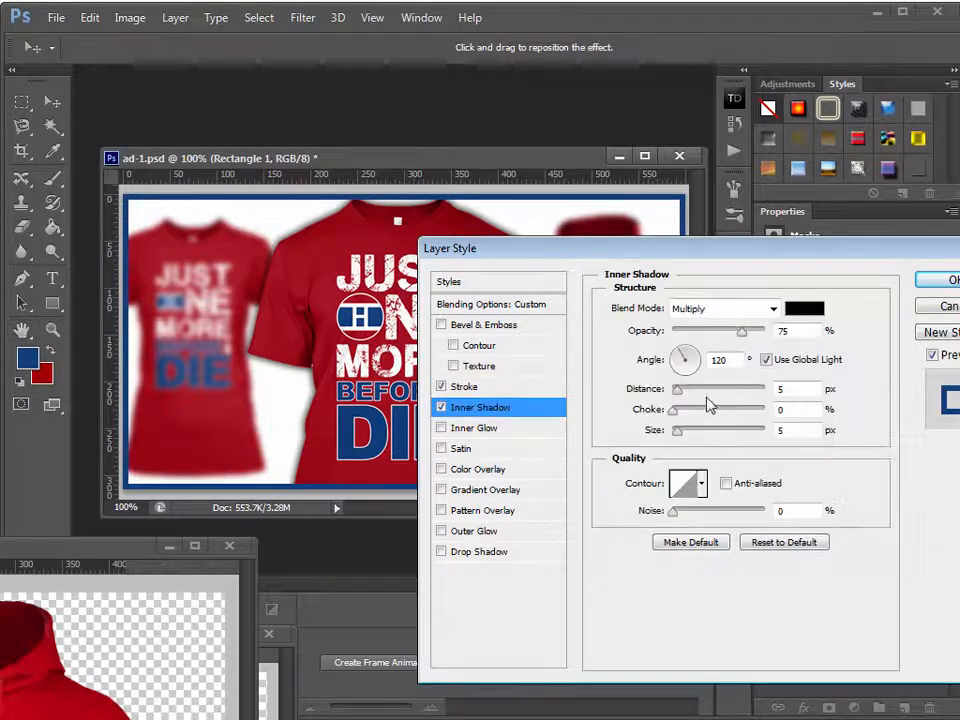
left_click_drag(679, 391, 708, 423)
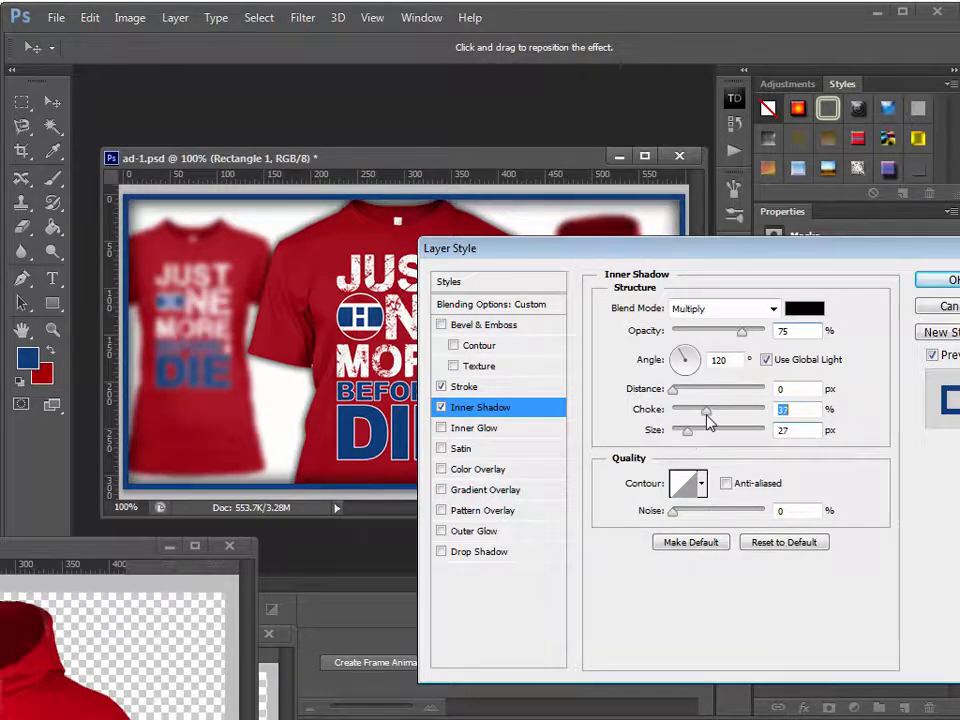
key("Return")
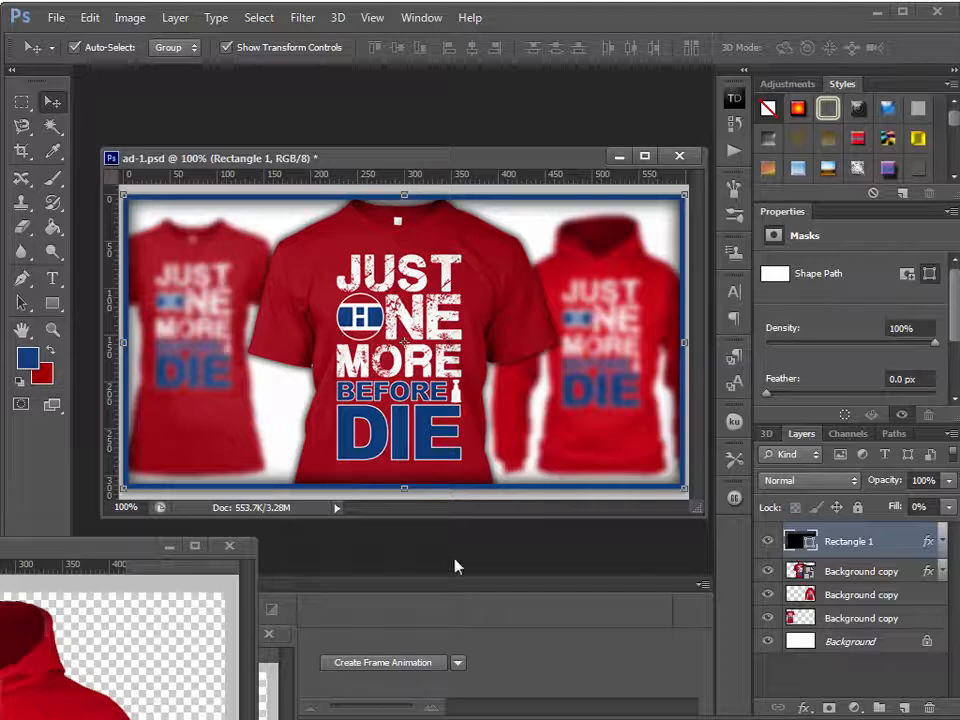
- Save ad-1.psd and save a second version of the ad as ad-2.psd in the ads folder
key("ctrl+s")
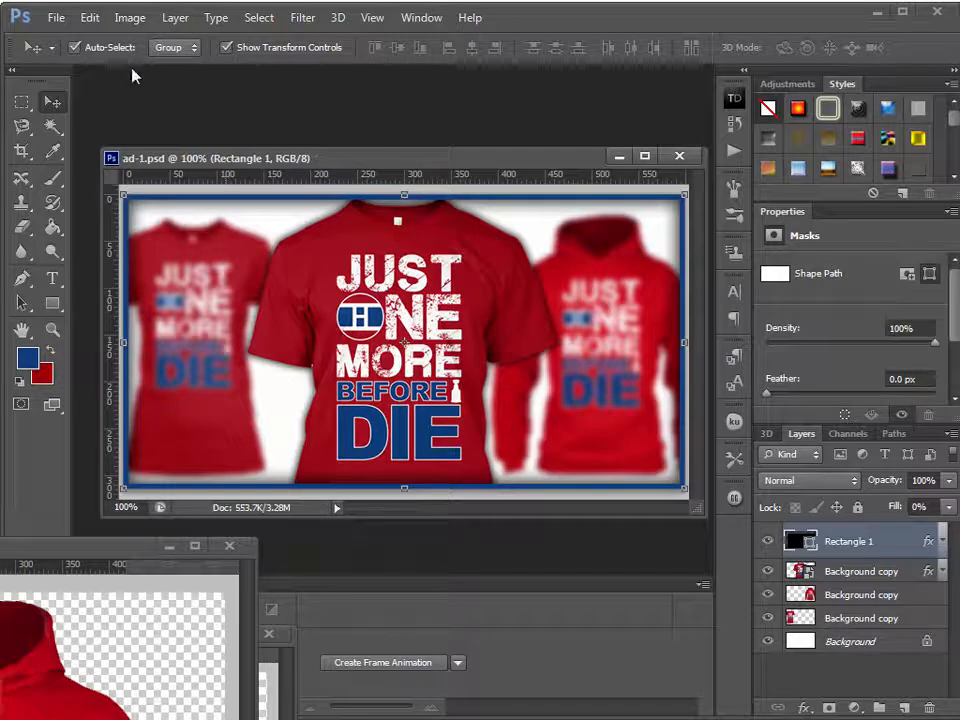
left_click(67, 17)
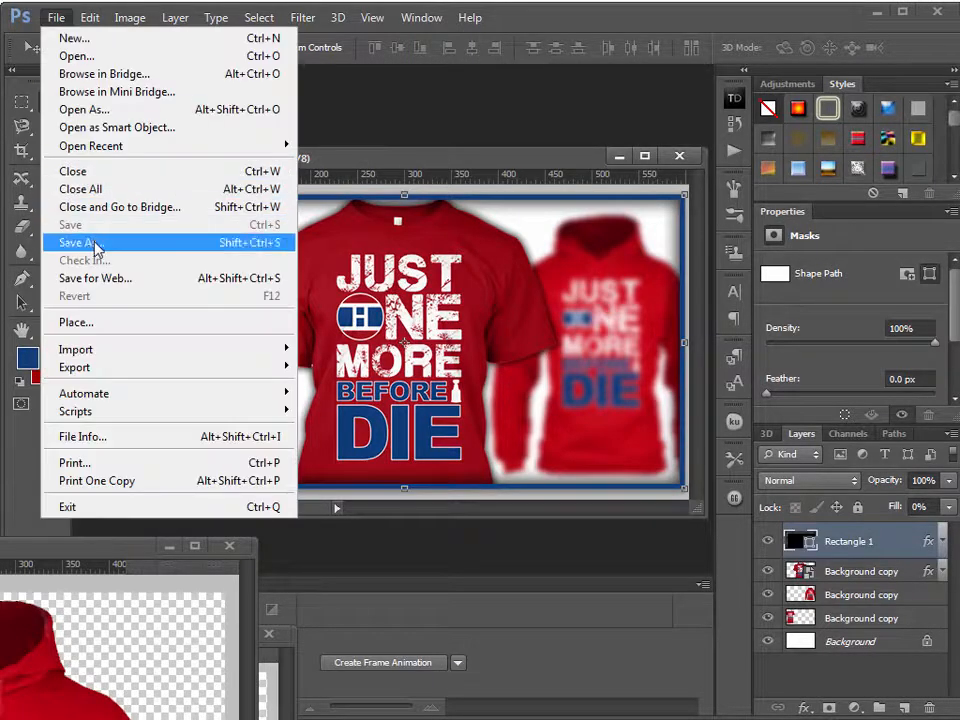
left_click(96, 244)
left_click(336, 397)
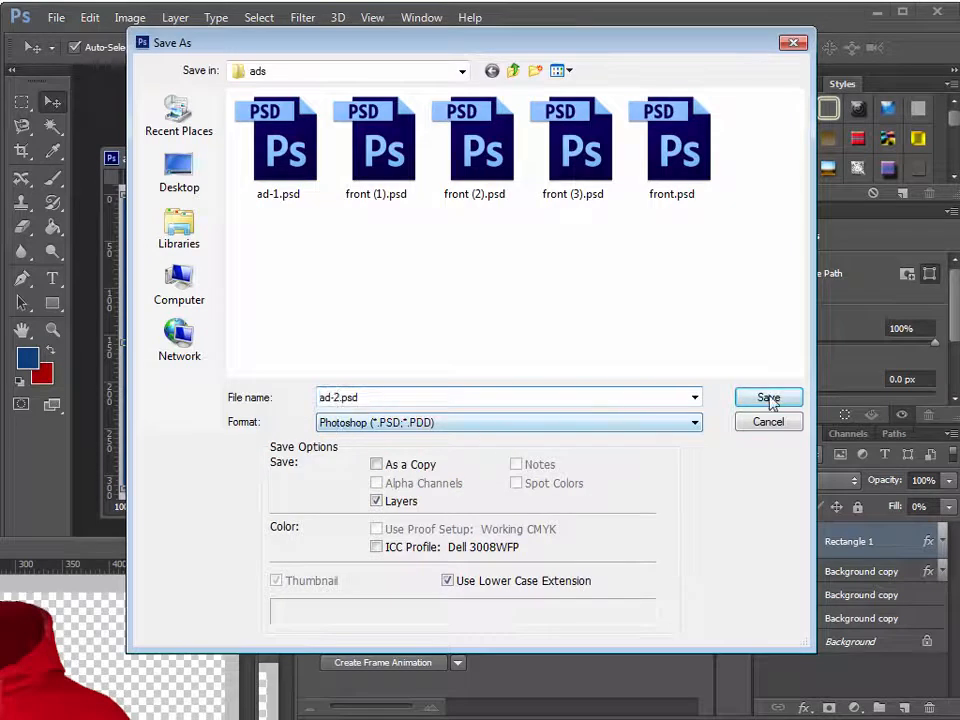
left_click(768, 398)
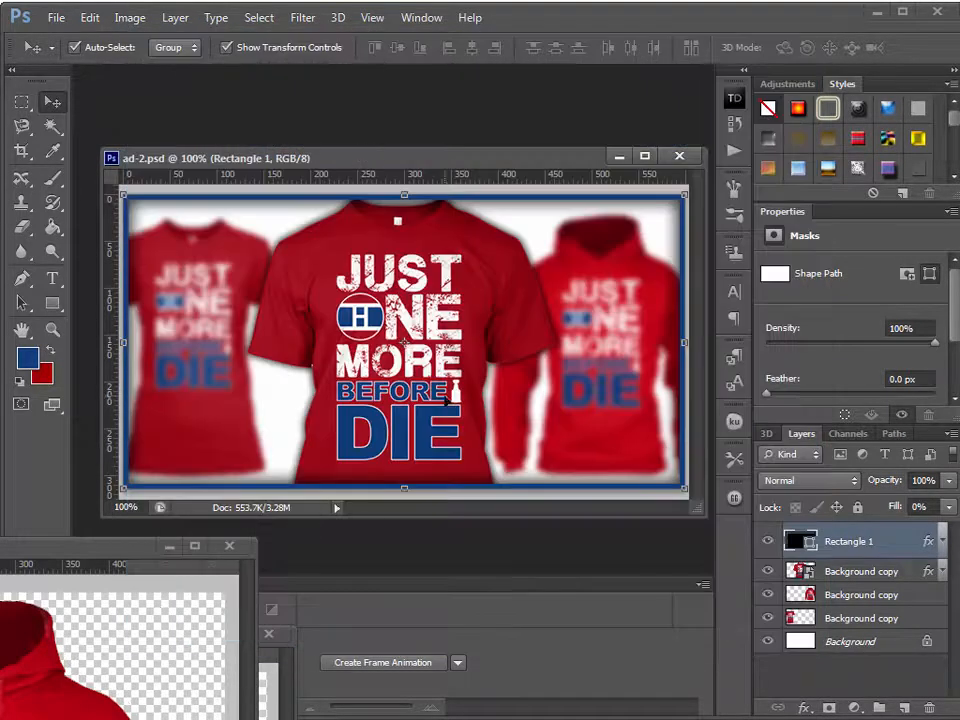
- Hide the Rectangle 1 layer, shift the blurred women's tee toward the hoodie and move the large tee to the canvas's left side
left_click(770, 543)
left_click_drag(432, 442, 397, 457)
left_click_drag(150, 456, 478, 472)
left_click_drag(316, 436, 203, 416)
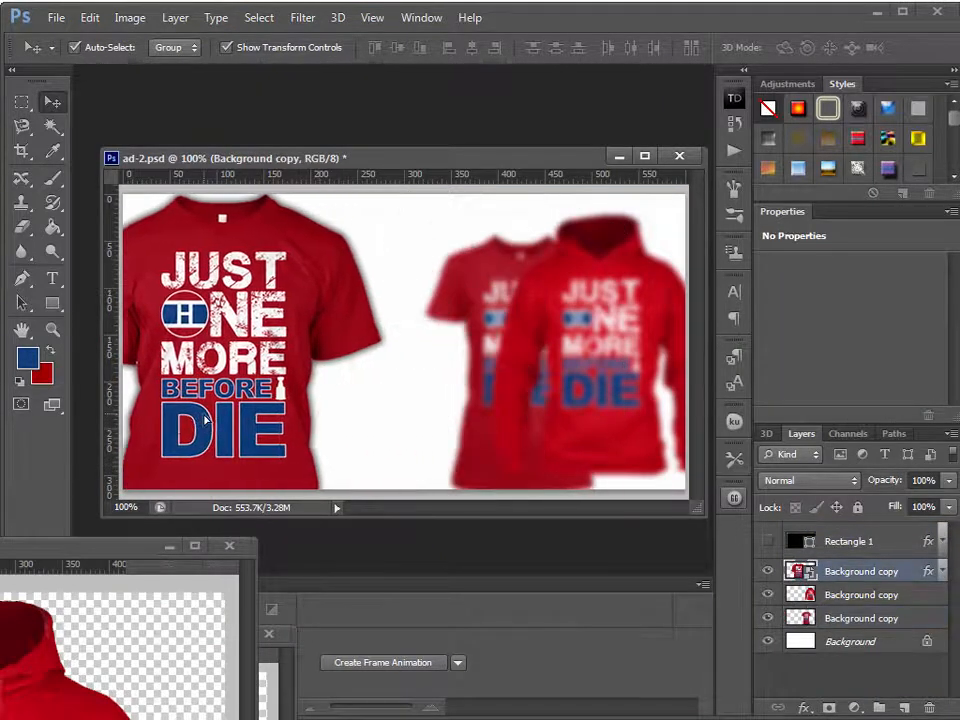
- Delete the blurred hoodie and the blurred women's tee, and nudge the large tee slightly to the right
left_click(672, 370)
key("Delete")
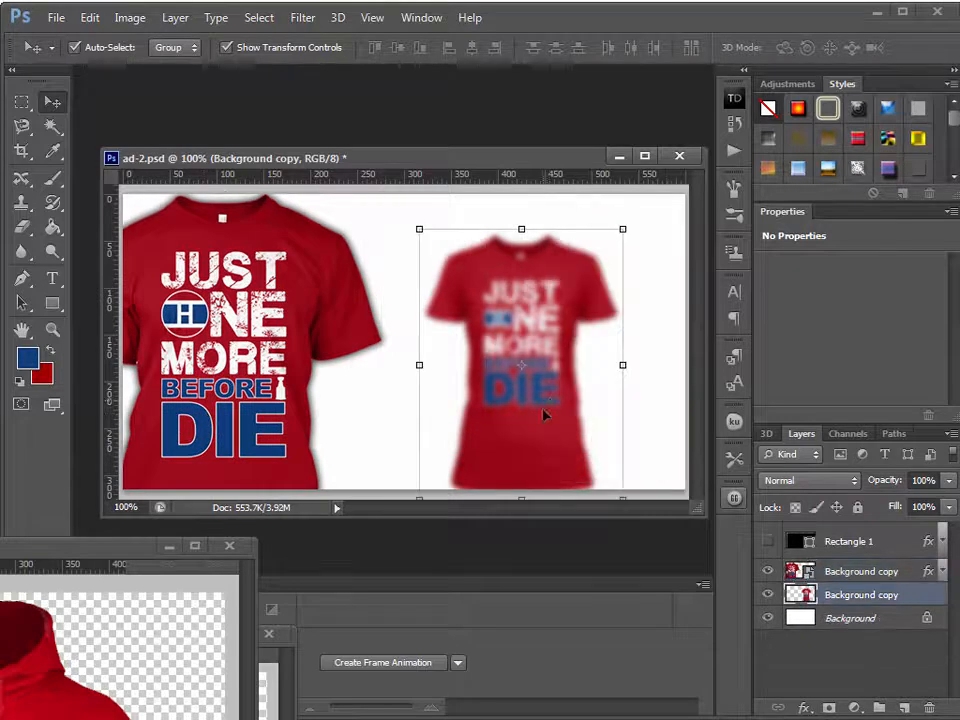
key("Delete")
left_click_drag(250, 447, 266, 447)
left_click(574, 332)
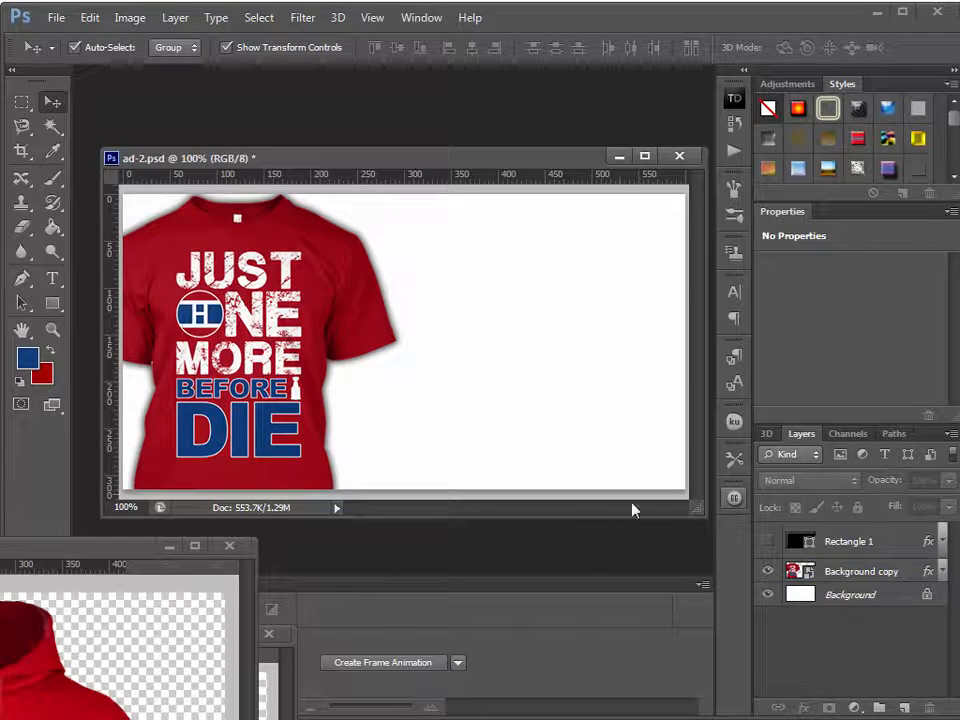
- Show the Rectangle 1 layer again and move it below the large tee's layer
left_click_drag(690, 512, 701, 526)
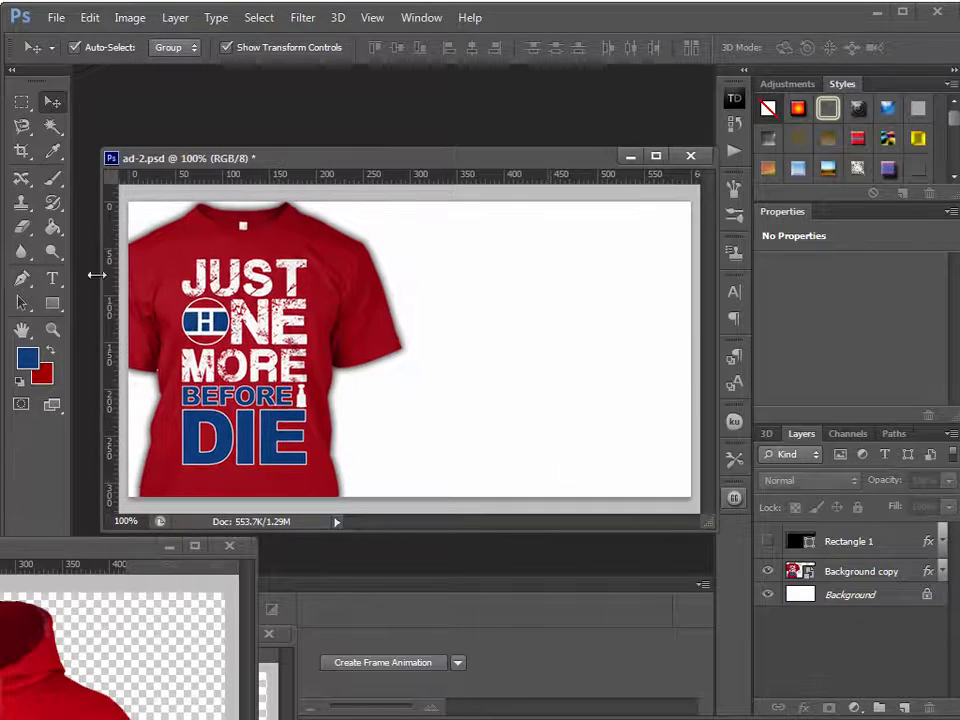
left_click(55, 305)
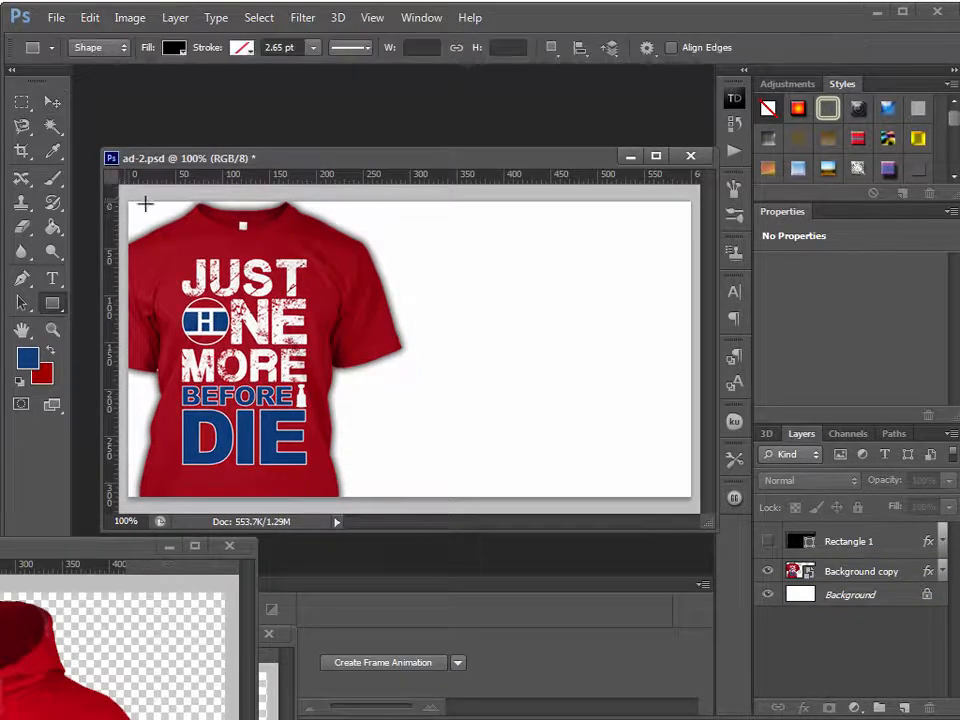
left_click(52, 102)
left_click(851, 546)
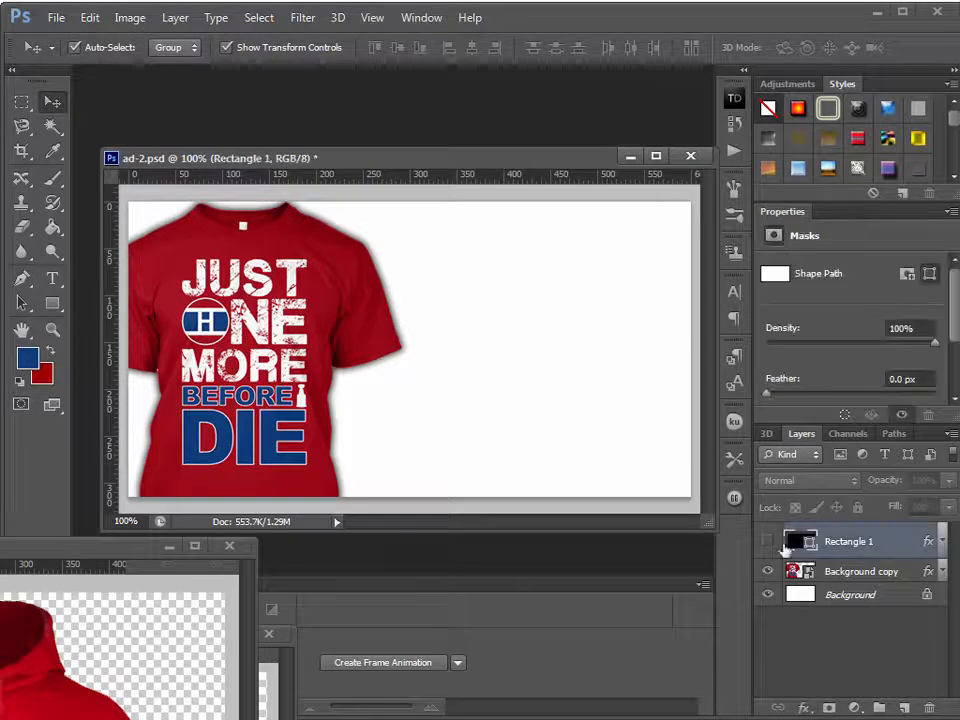
left_click(767, 541)
left_click_drag(880, 554, 885, 570)
- Set the rectangle's fill opacity to 100% with its inner shadow off, and recolor its stroke with the tee's red
double_click(893, 569)
left_click_drag(686, 378, 785, 378)
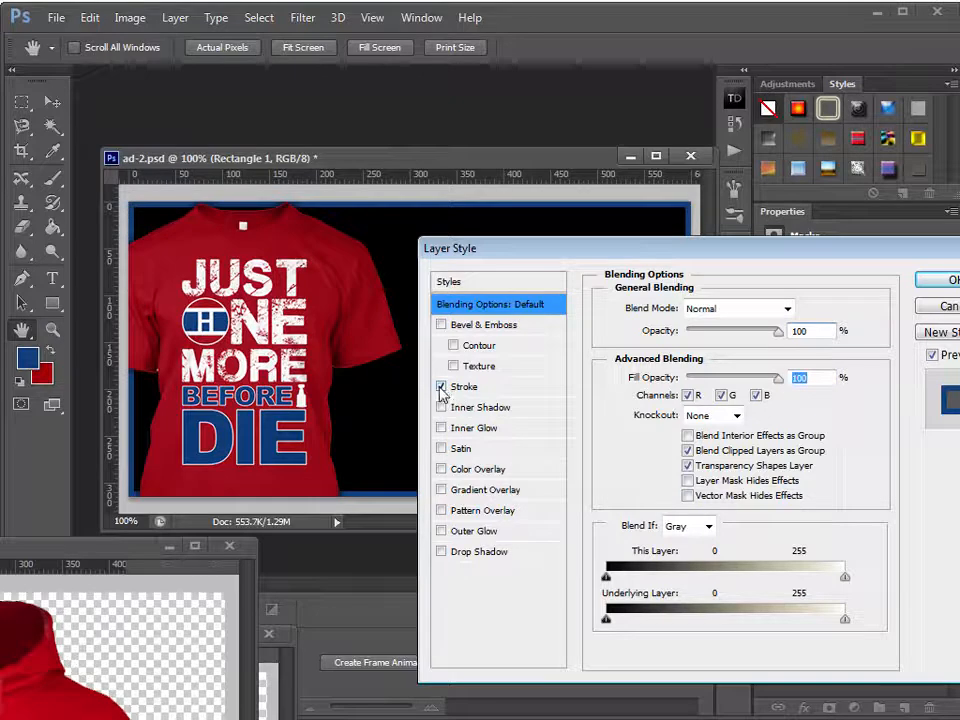
left_click(525, 390)
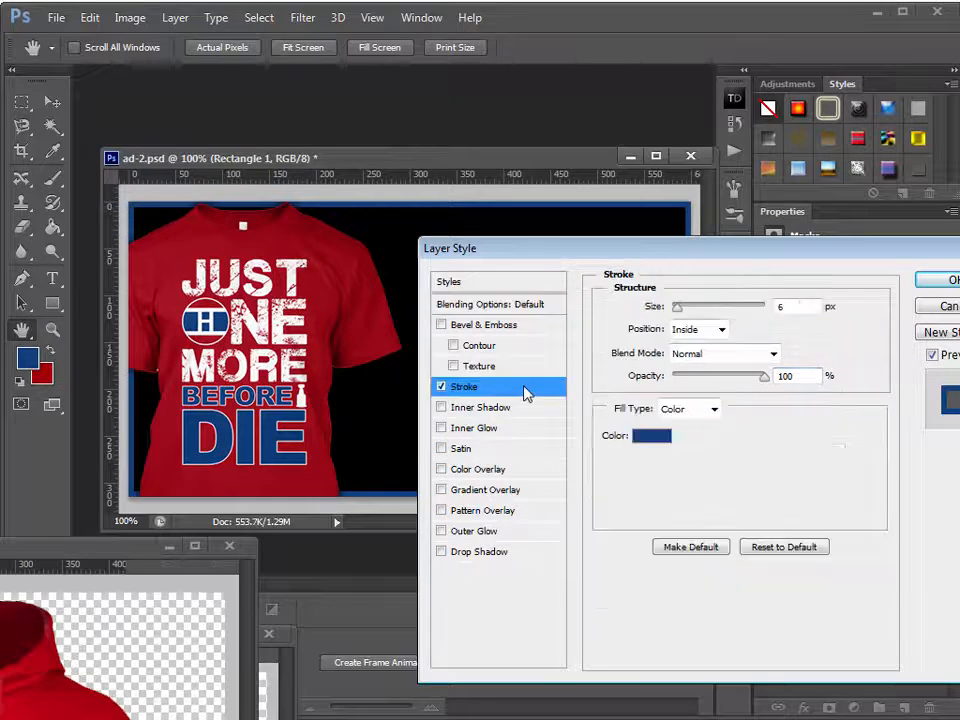
left_click(651, 435)
left_click(263, 470)
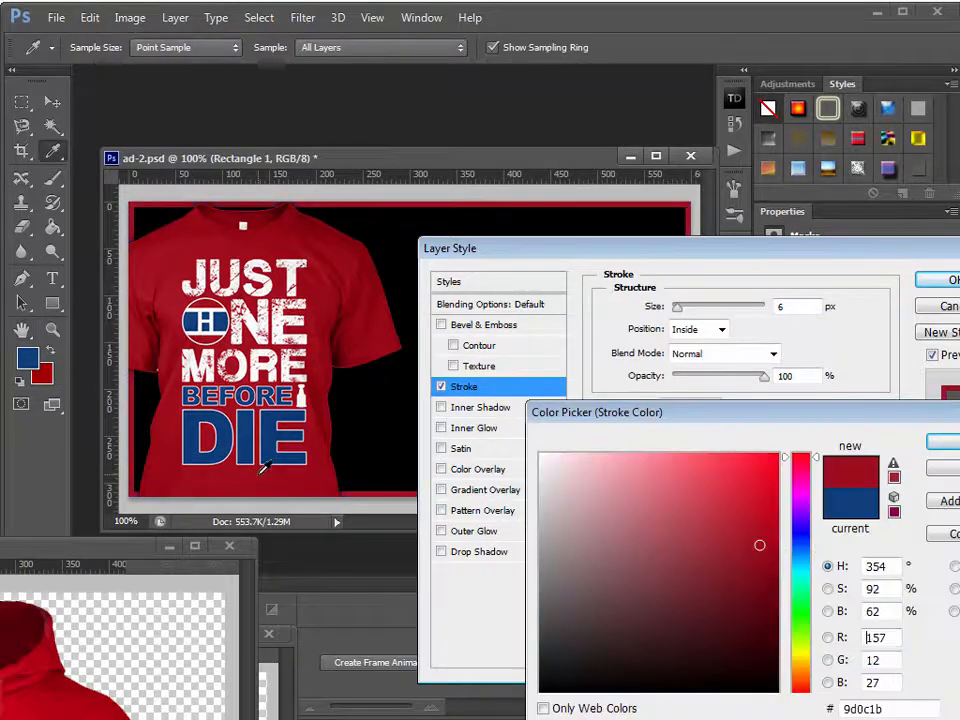
key("Return")
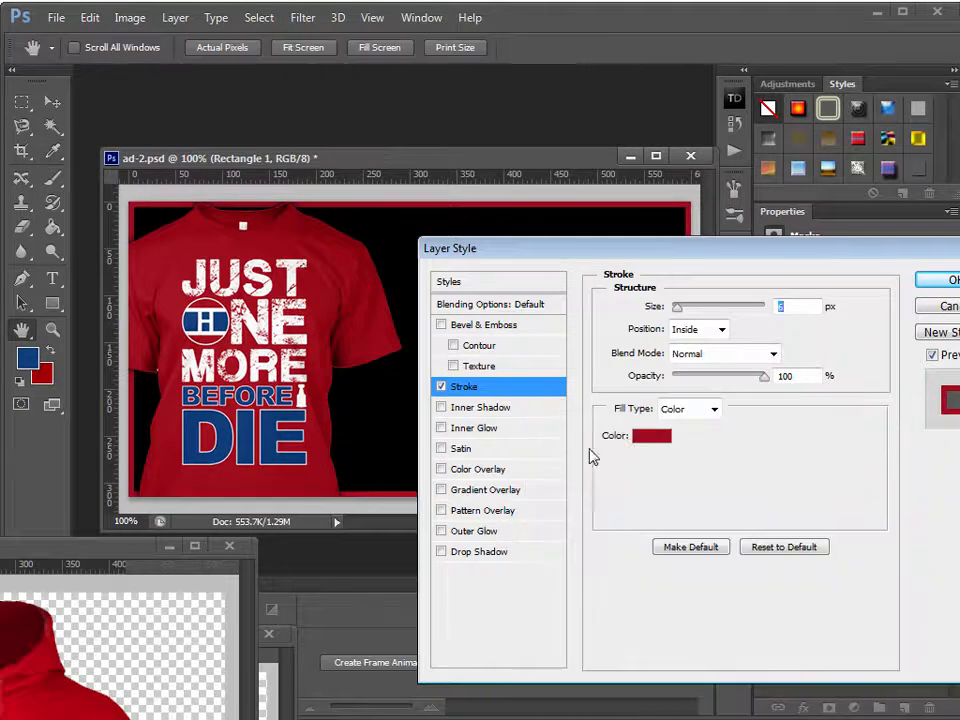
- Add a color overlay to the rectangle in the blue sampled from the tee's logo, and save ad-2.psd
left_click(521, 471)
left_click(802, 314)
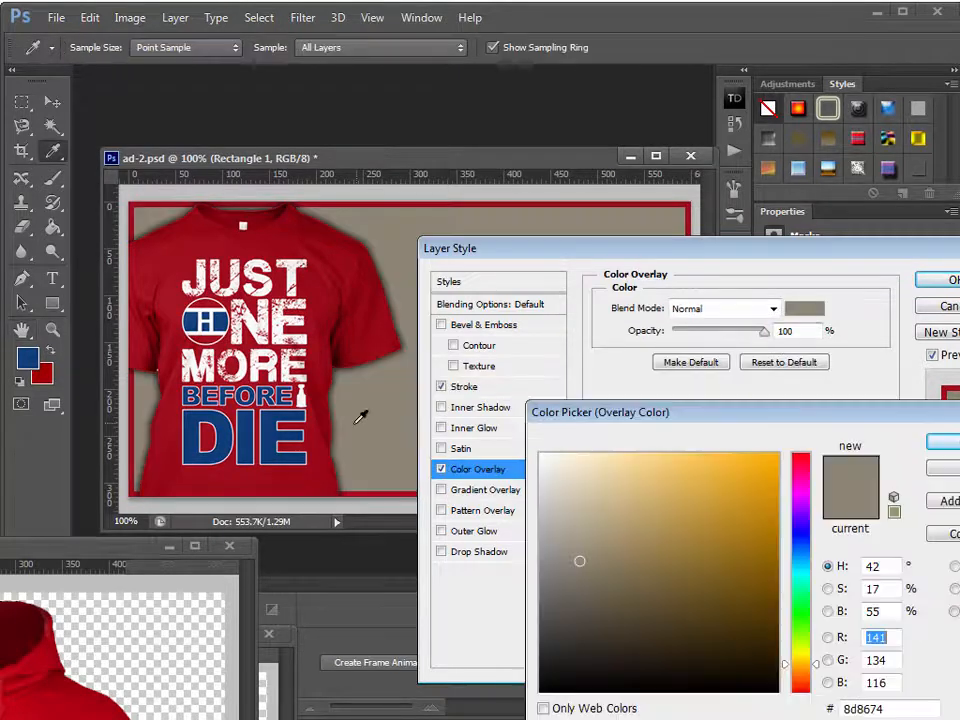
left_click(205, 323)
key("Return")
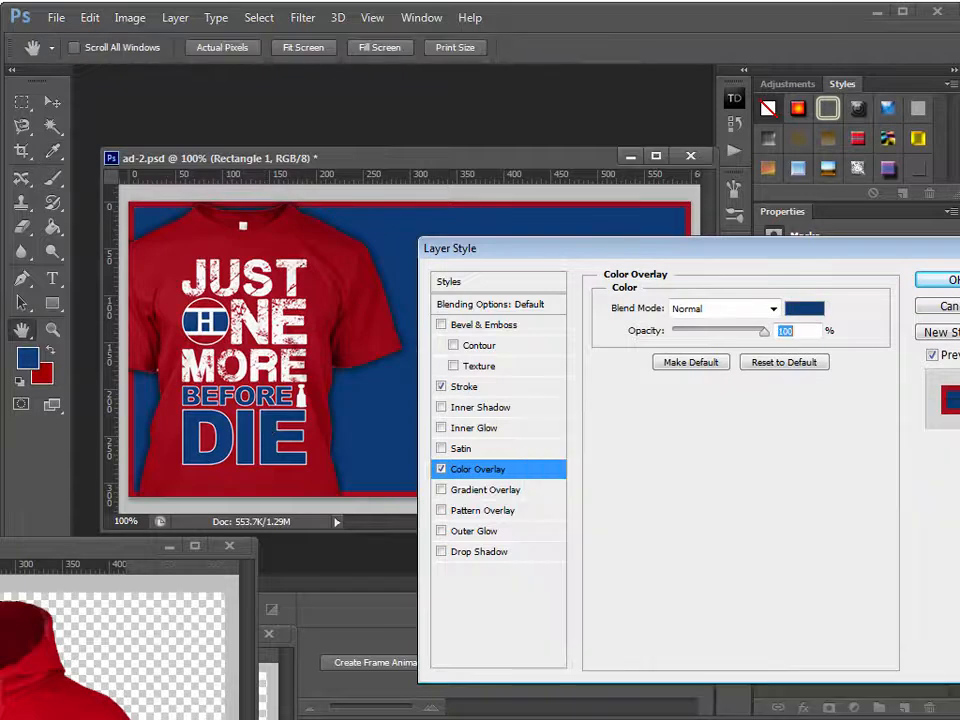
key("Return")
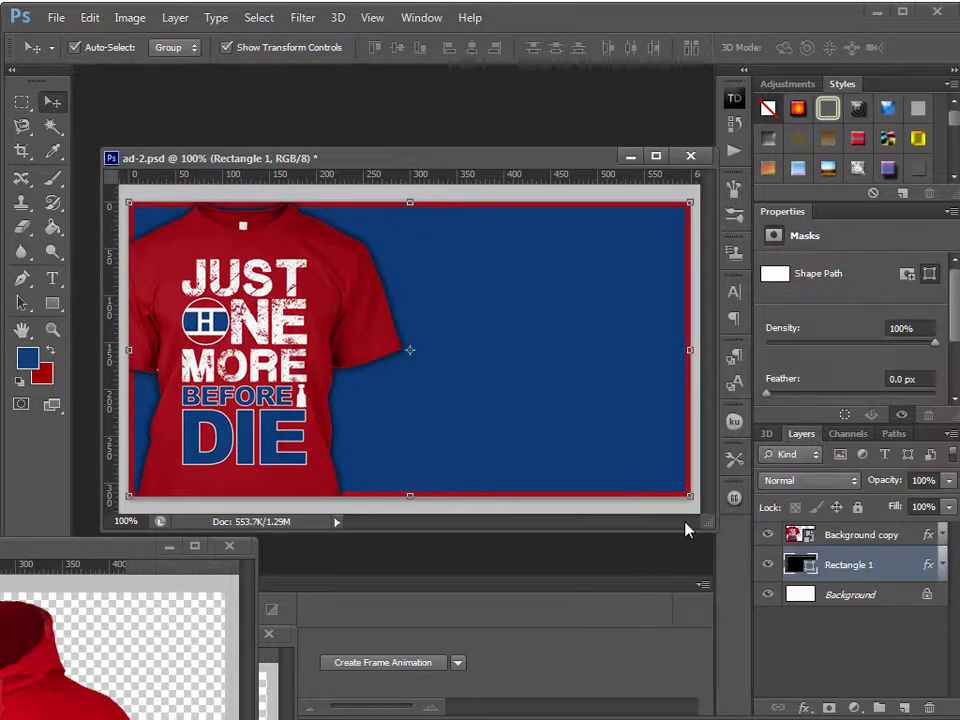
left_click(607, 432)
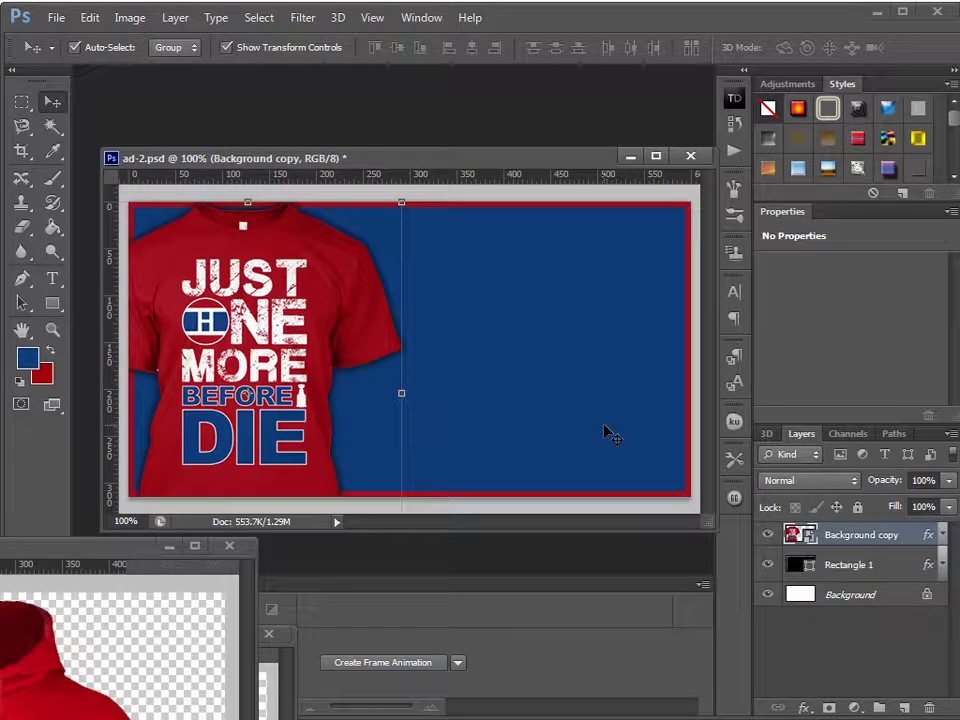
key("ctrl+s")
- Open design-1.png from the Montreal folder
left_click_drag(506, 161, 491, 120)
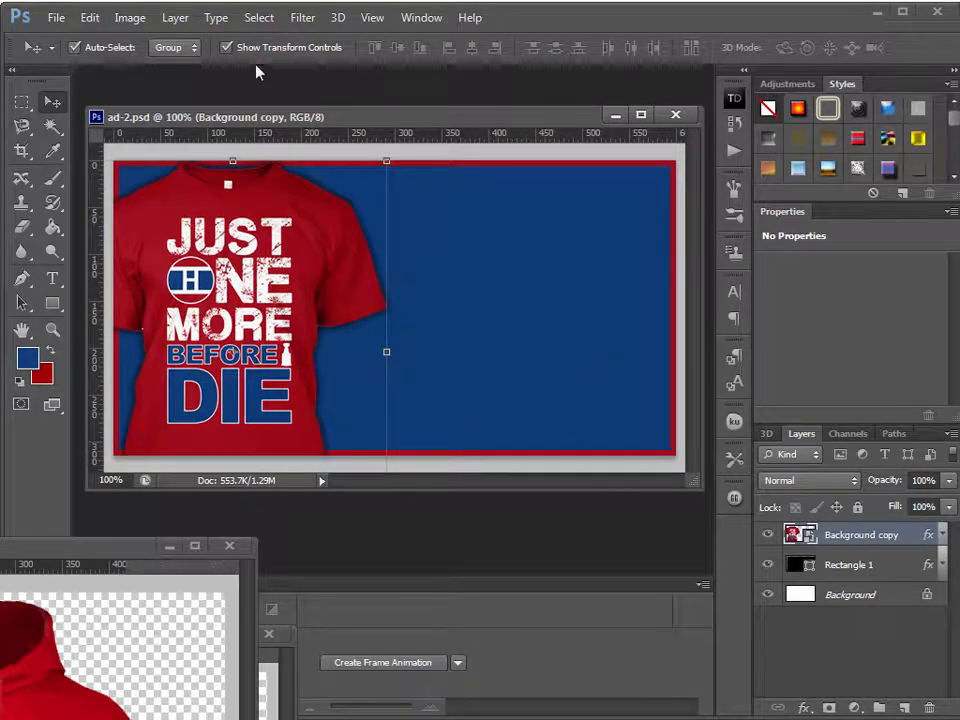
left_click(56, 17)
left_click(66, 57)
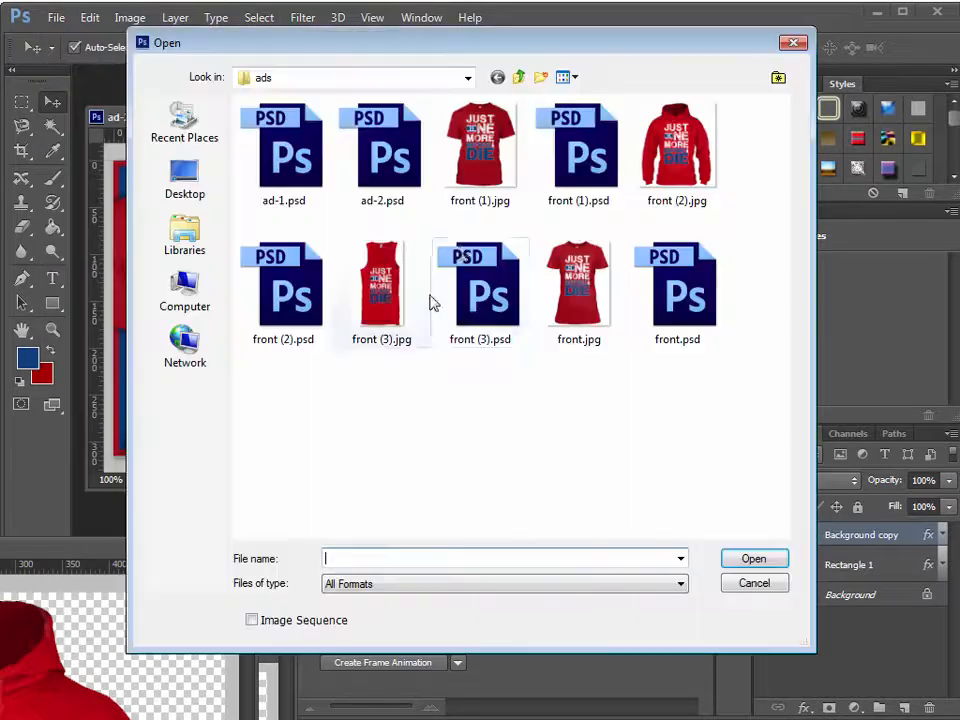
left_click(519, 77)
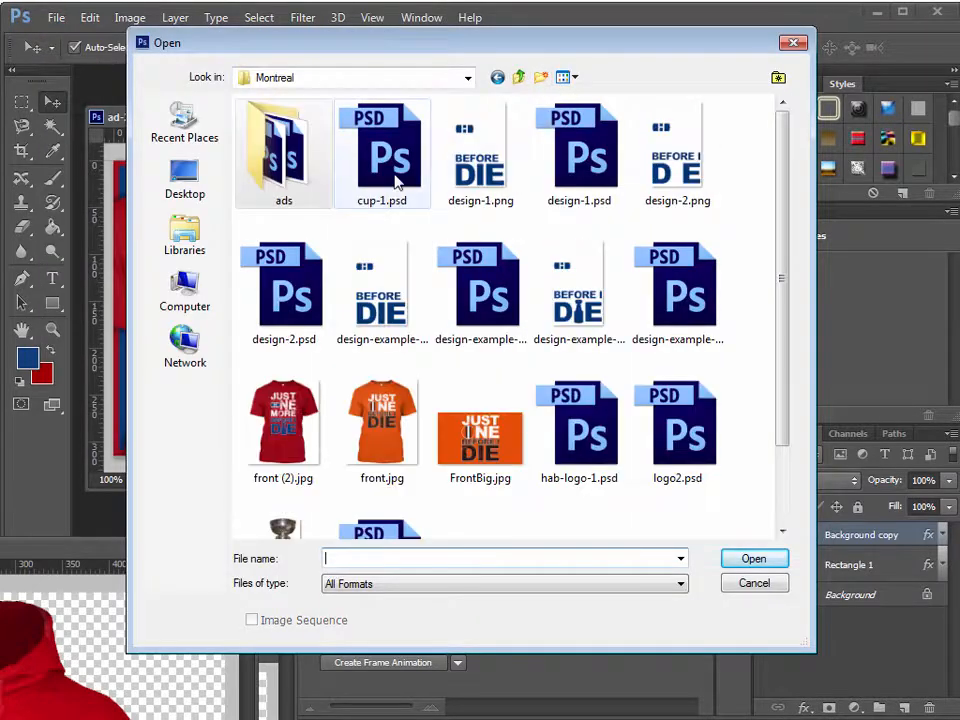
double_click(480, 155)
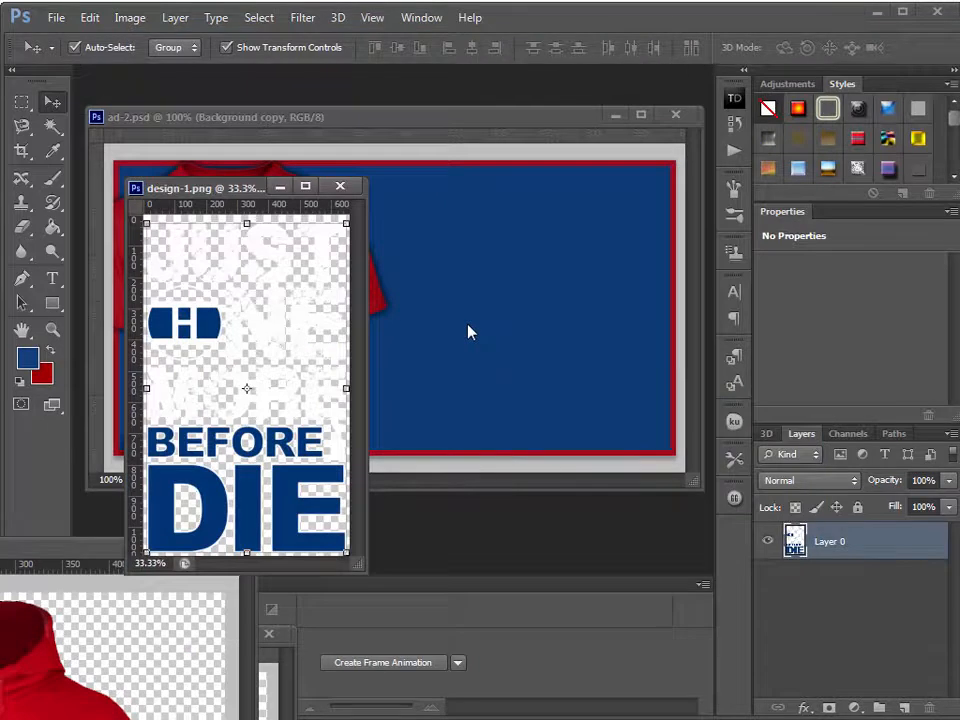
- Copy the lettering design from design-1.png into ad-2.psd and convert its layer to a smart object
left_click_drag(279, 504, 600, 321)
left_click_drag(621, 258, 553, 414)
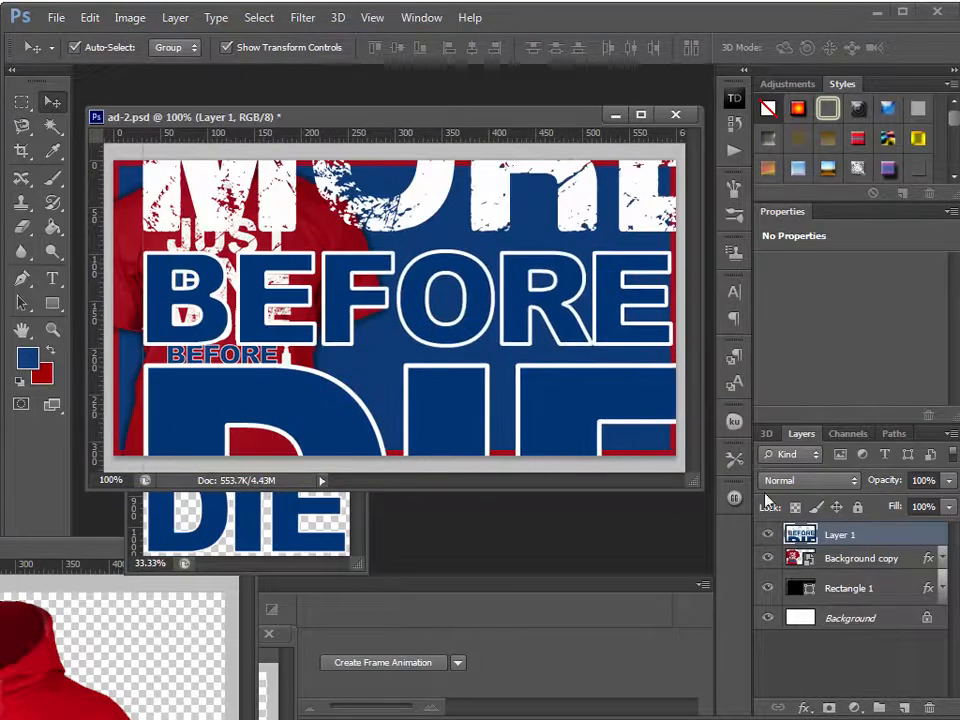
right_click(889, 542)
left_click(925, 2)
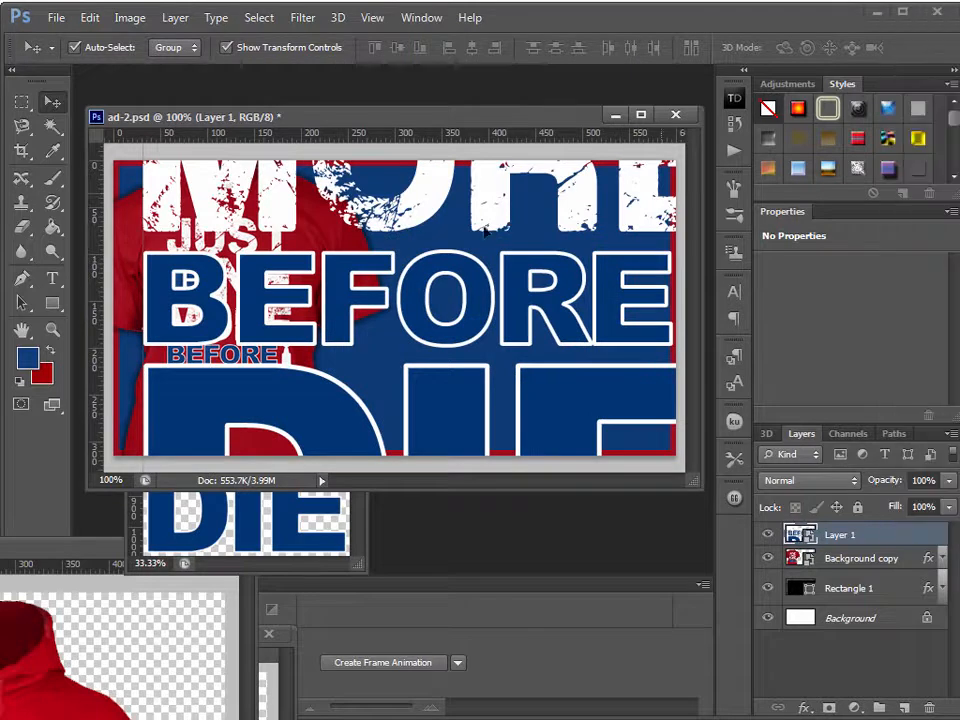
- Scale the lettering design down to about 28% and place it on the blue area beside the tee
left_click_drag(411, 202, 417, 442)
left_click_drag(321, 188, 338, 303)
key("ctrl+t")
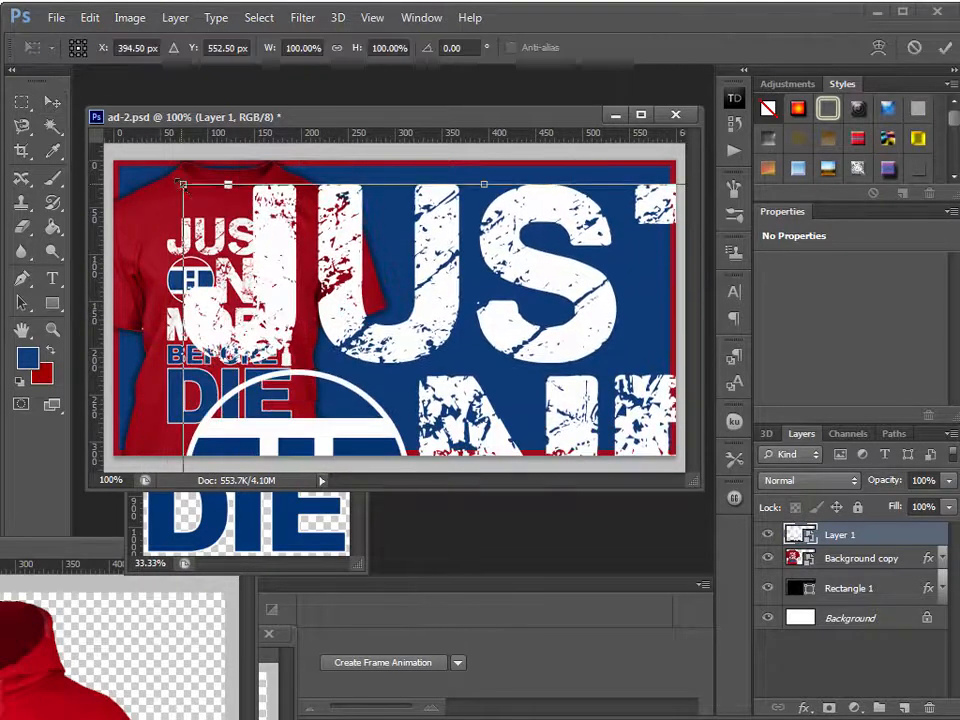
left_click_drag(183, 184, 357, 470)
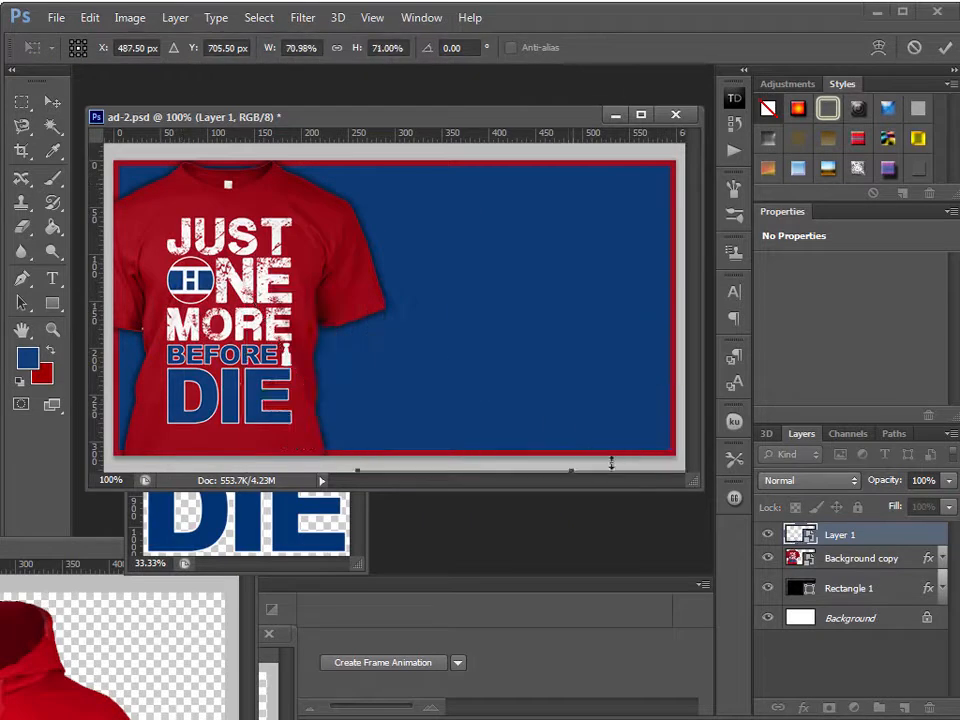
left_click_drag(692, 487, 673, 618)
left_click_drag(596, 574, 487, 257)
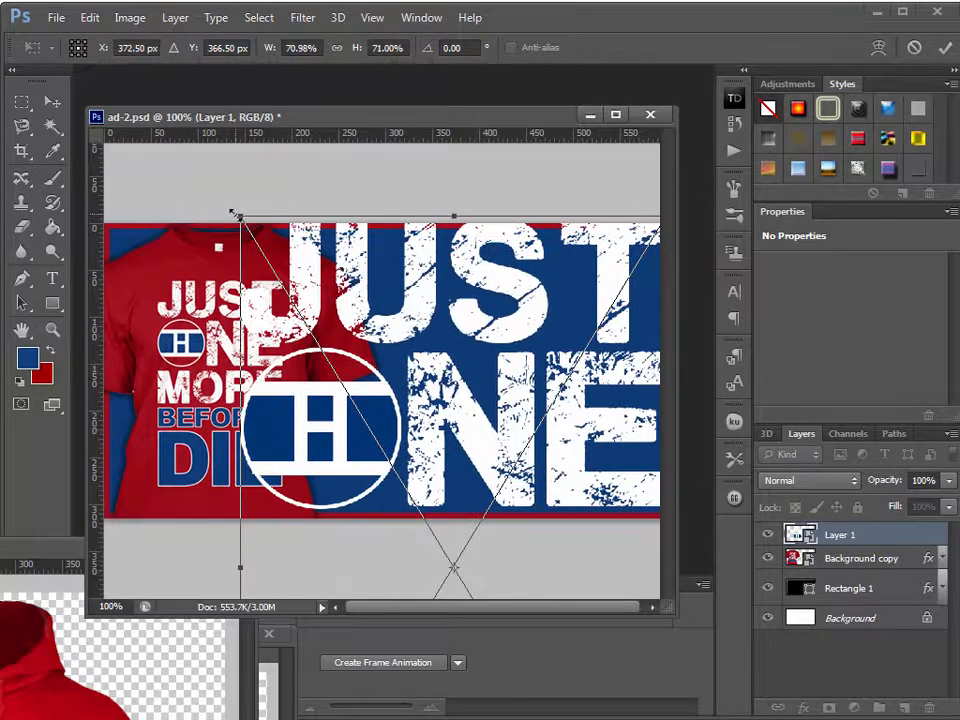
left_click_drag(232, 213, 378, 438)
left_click_drag(450, 500, 483, 337)
left_click_drag(565, 480, 582, 510)
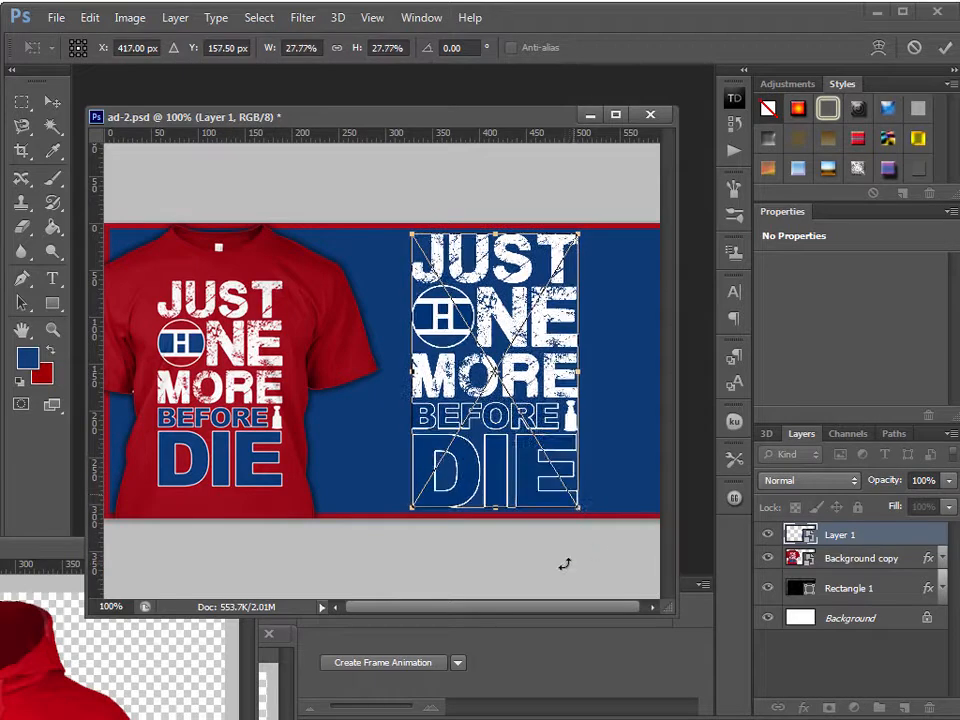
key("Return")
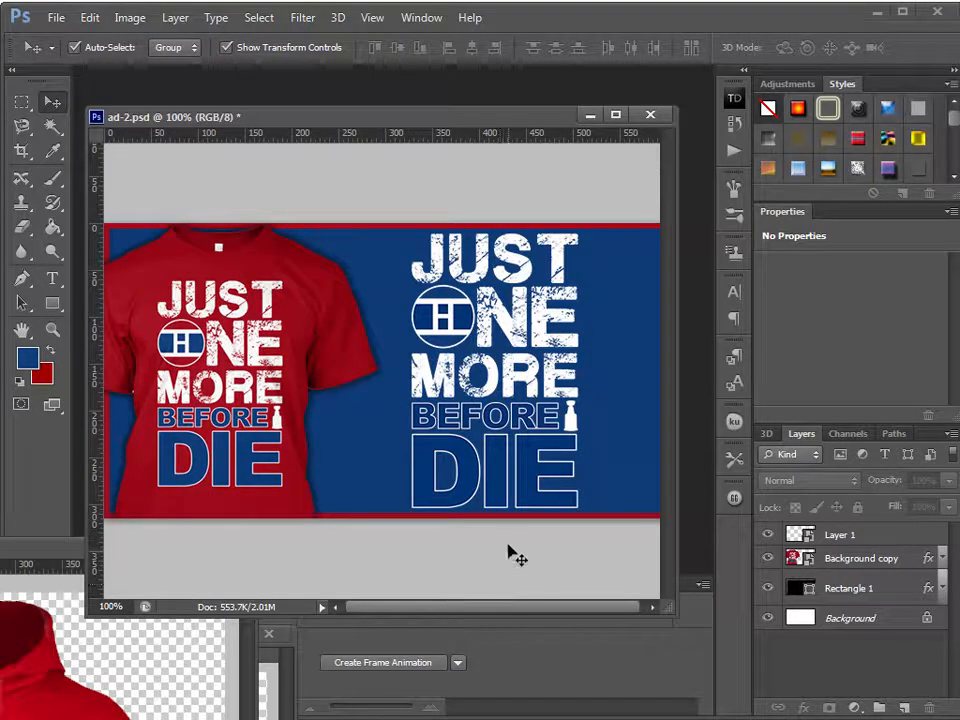
- Add a color overlay to the lettering layer in the white sampled from the tee's lettering
left_click(509, 455)
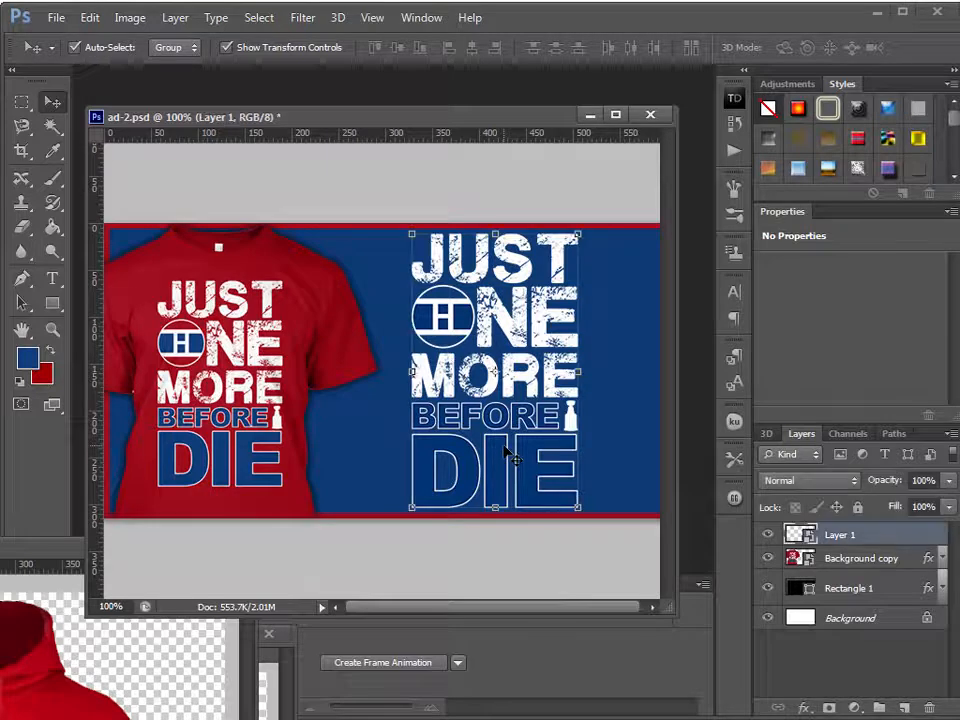
double_click(888, 537)
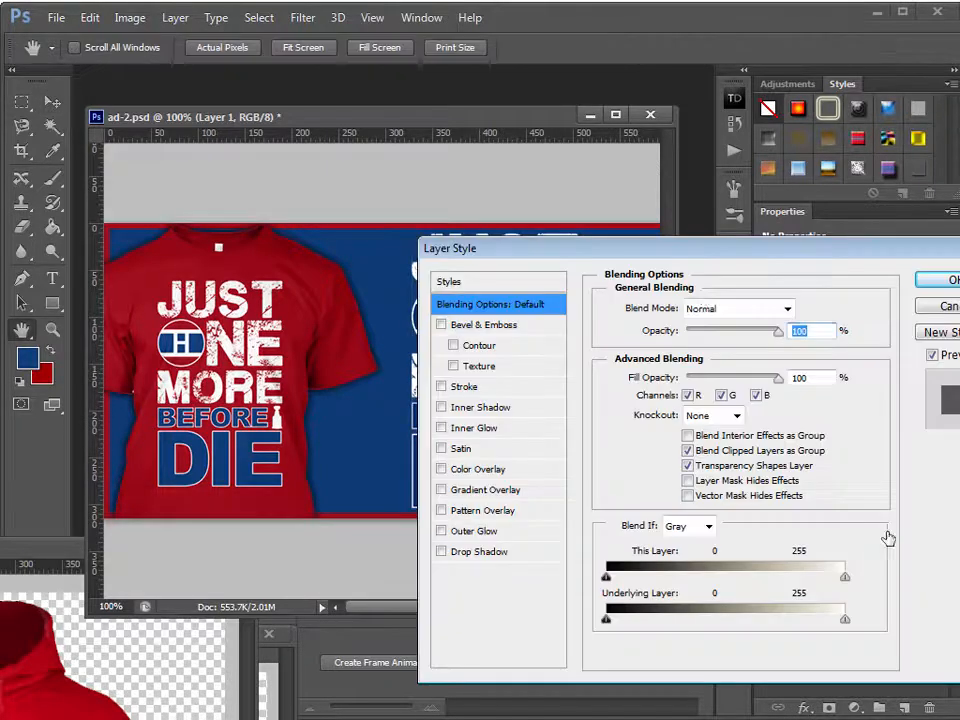
left_click_drag(774, 259, 624, 234)
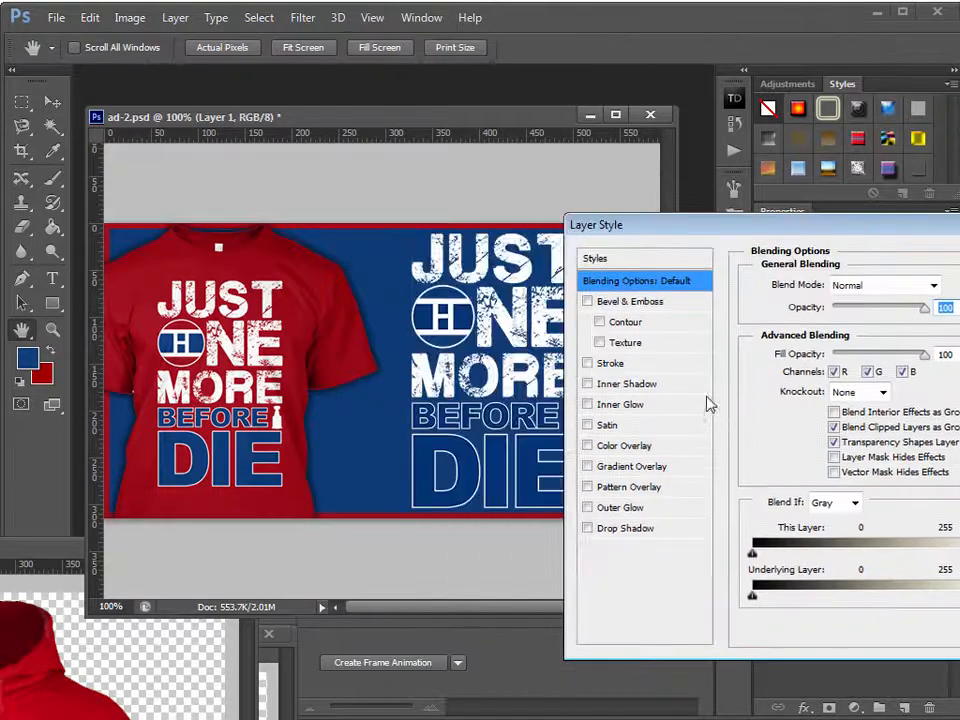
left_click(677, 450)
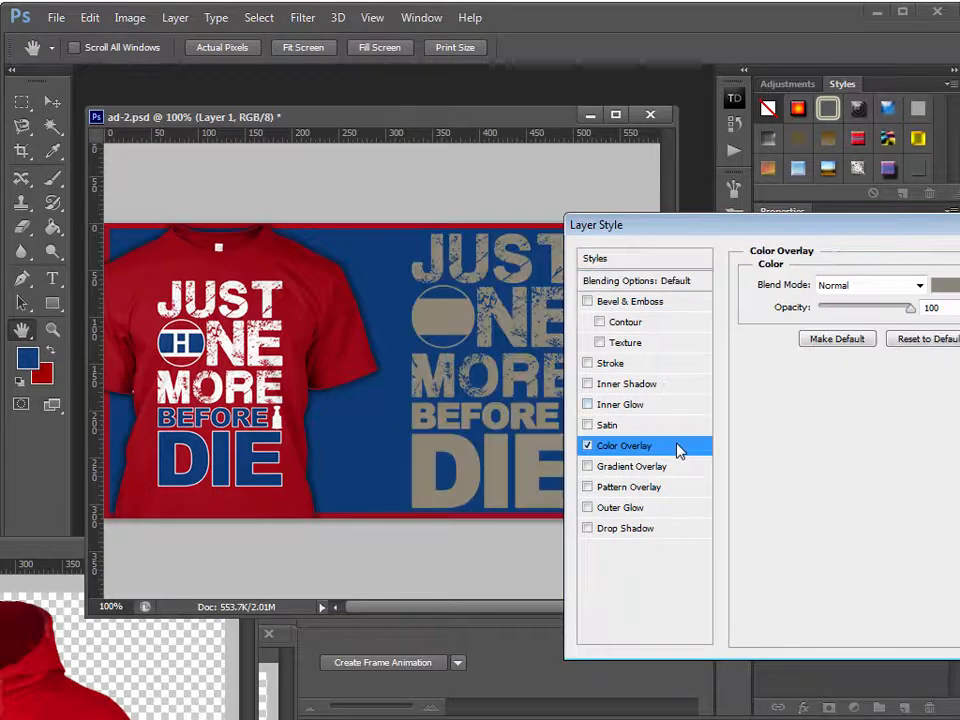
left_click(946, 288)
left_click(236, 394)
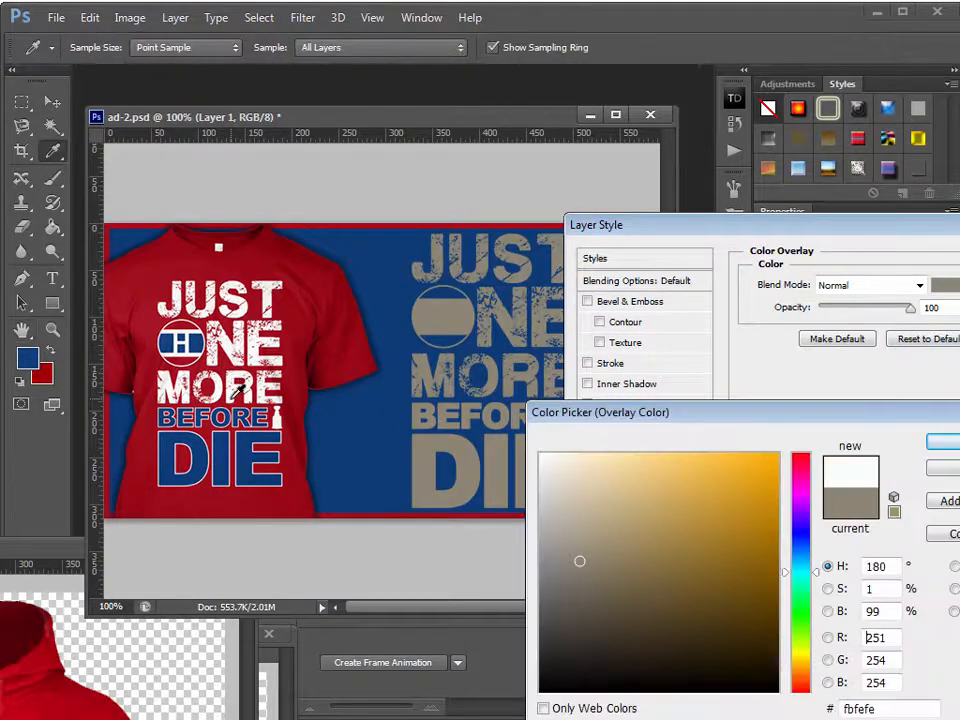
key("Return")
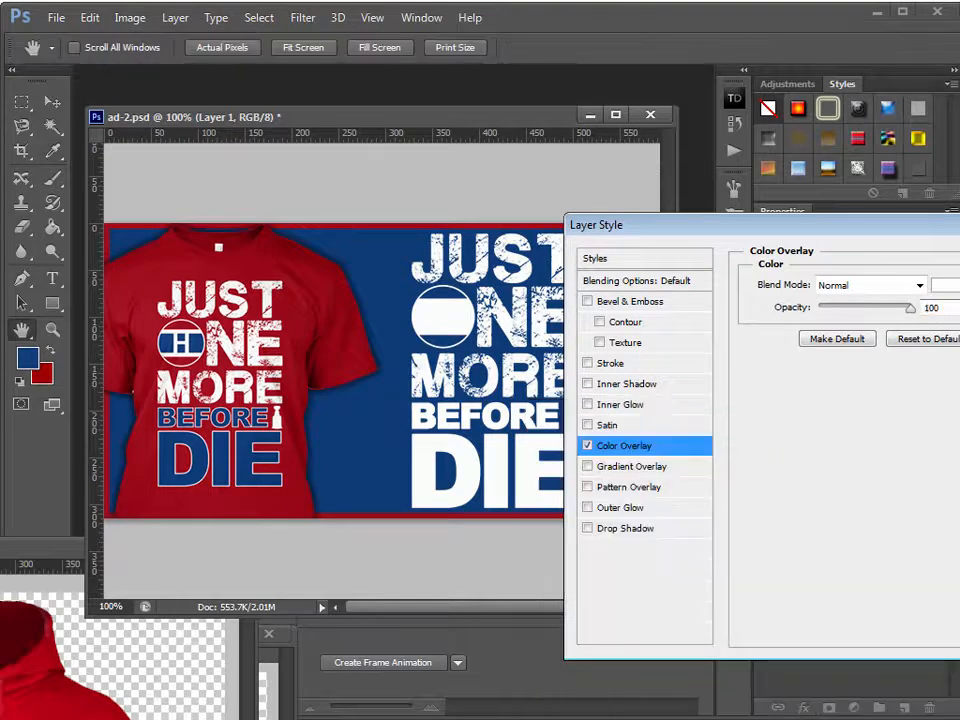
key("Return")
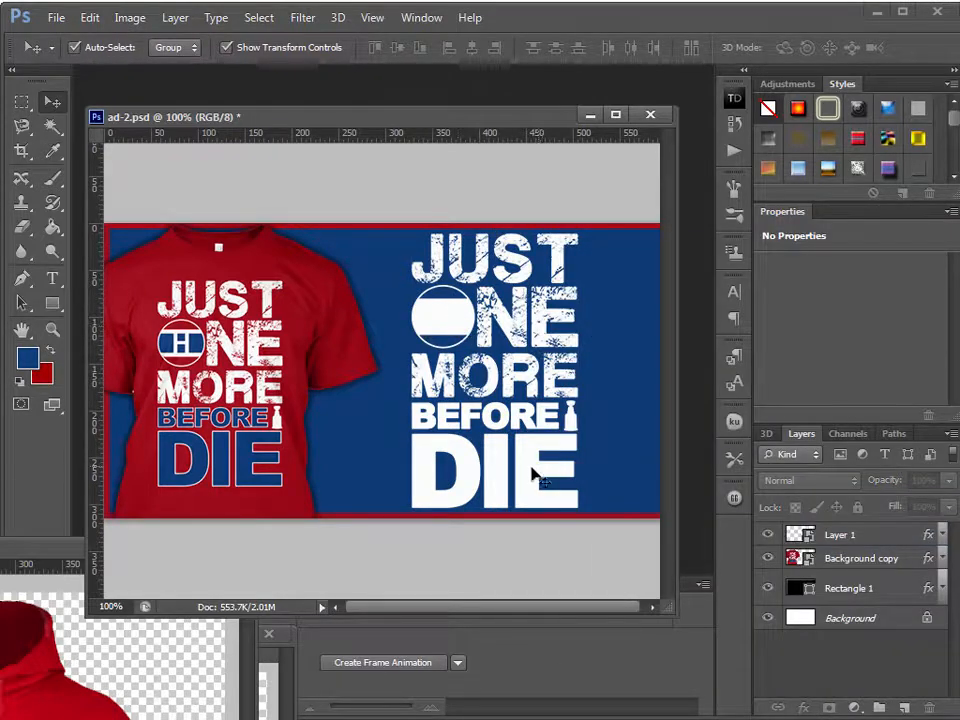
- Shrink the white lettering to about 26%, center it vertically on the blue area, and save ad-2.psd
left_click_drag(527, 476, 533, 478)
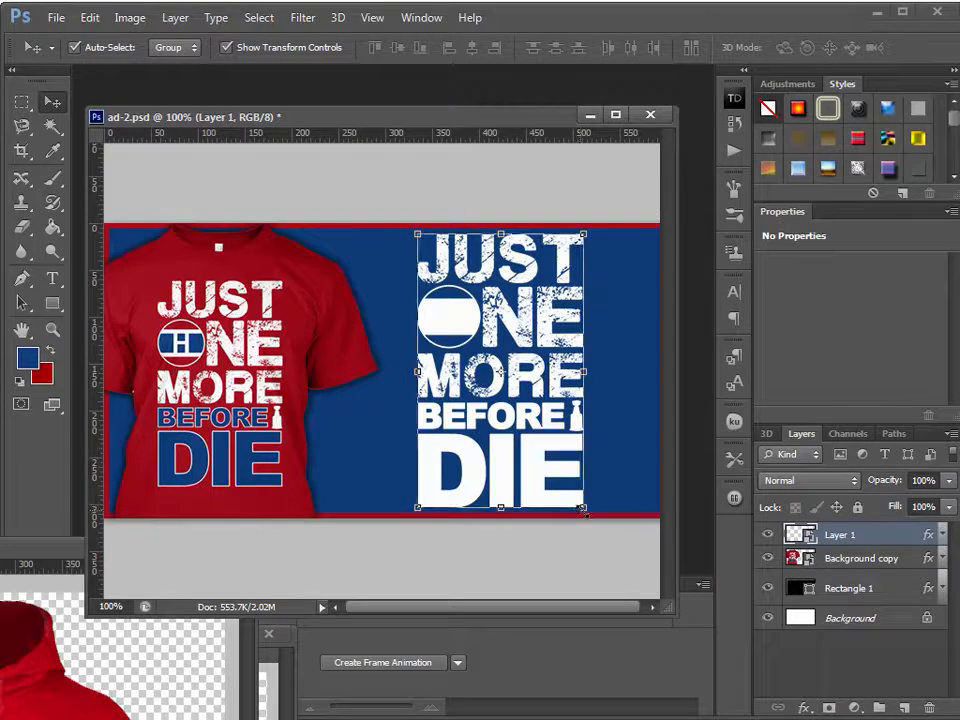
key("ctrl+t")
left_click_drag(586, 511, 575, 497)
left_click_drag(525, 454, 535, 463)
key("Return")
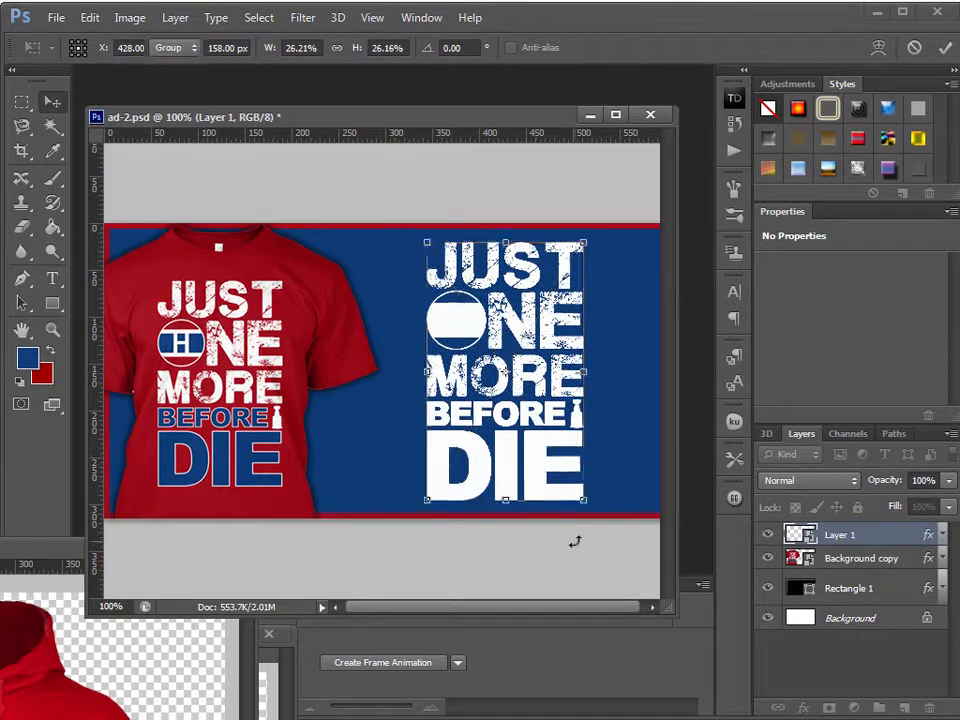
left_click(551, 585)
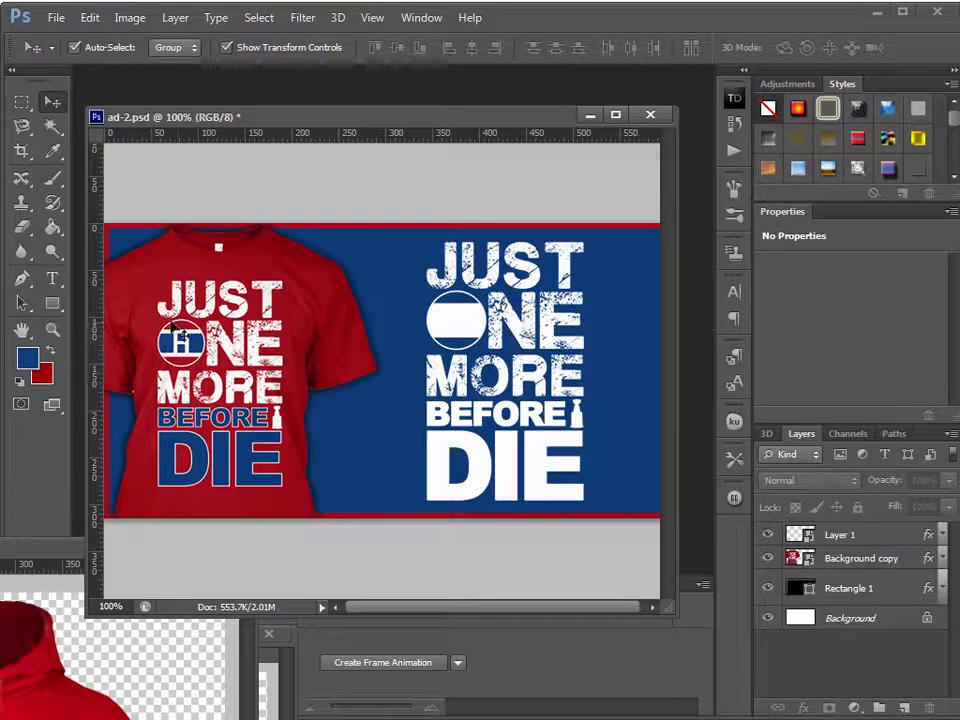
key("ctrl+s")
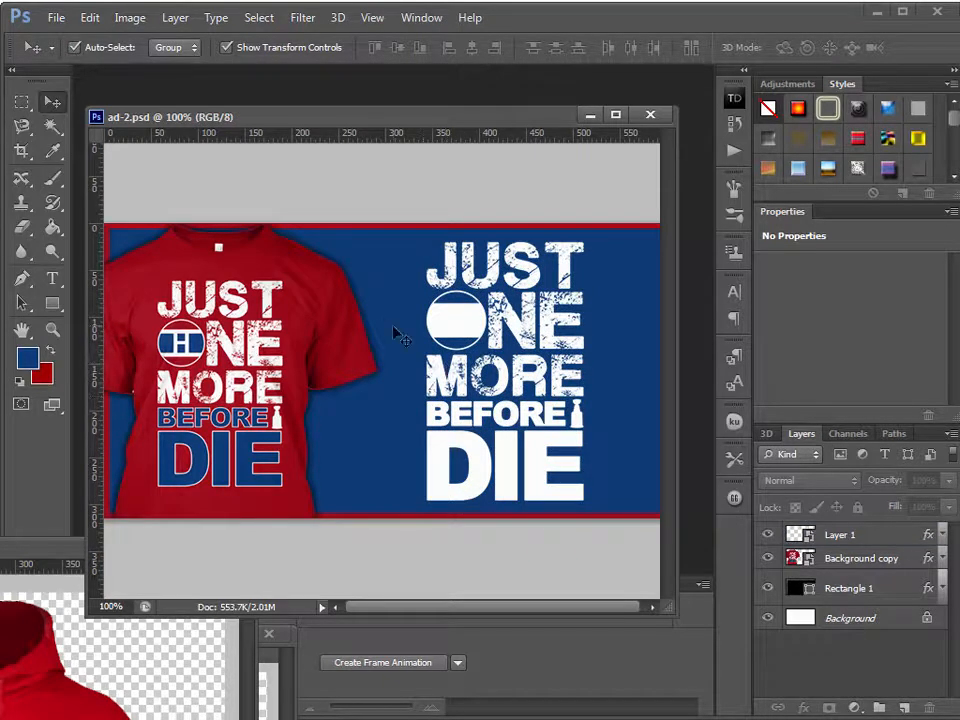
- Open hab-logo-1.psd from the Montreal folder
left_click(56, 17)
left_click(64, 58)
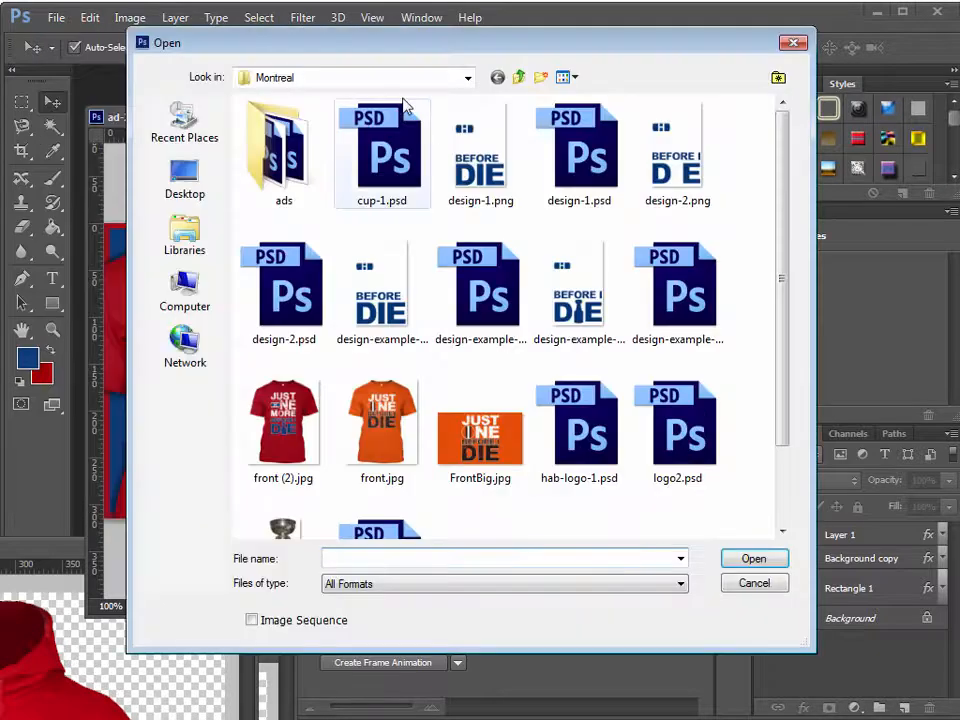
left_click(679, 317)
left_click(590, 428)
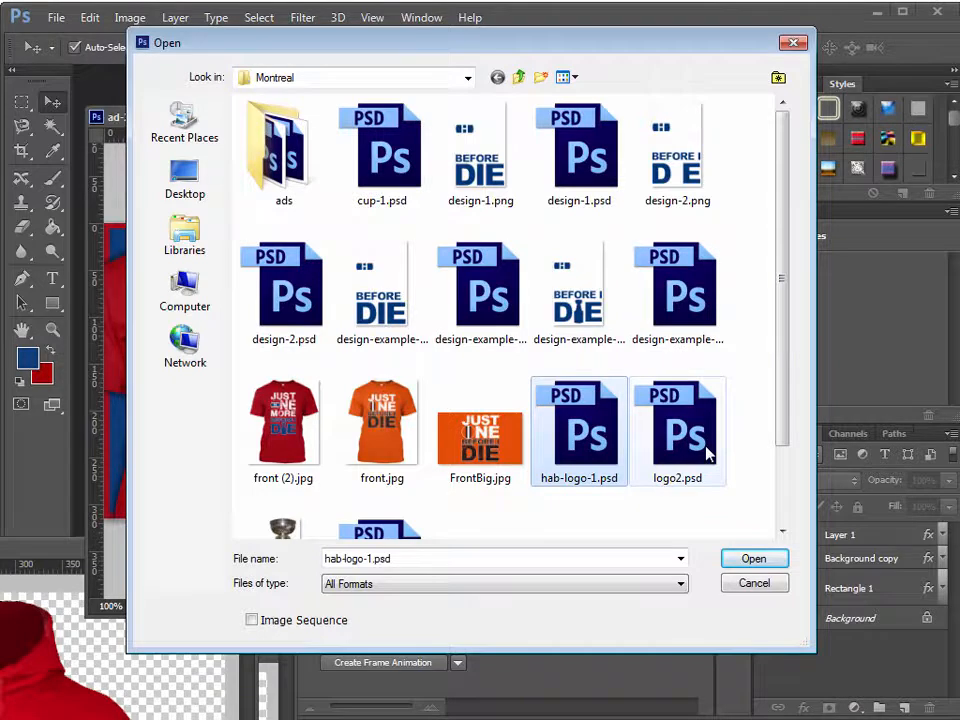
double_click(591, 437)
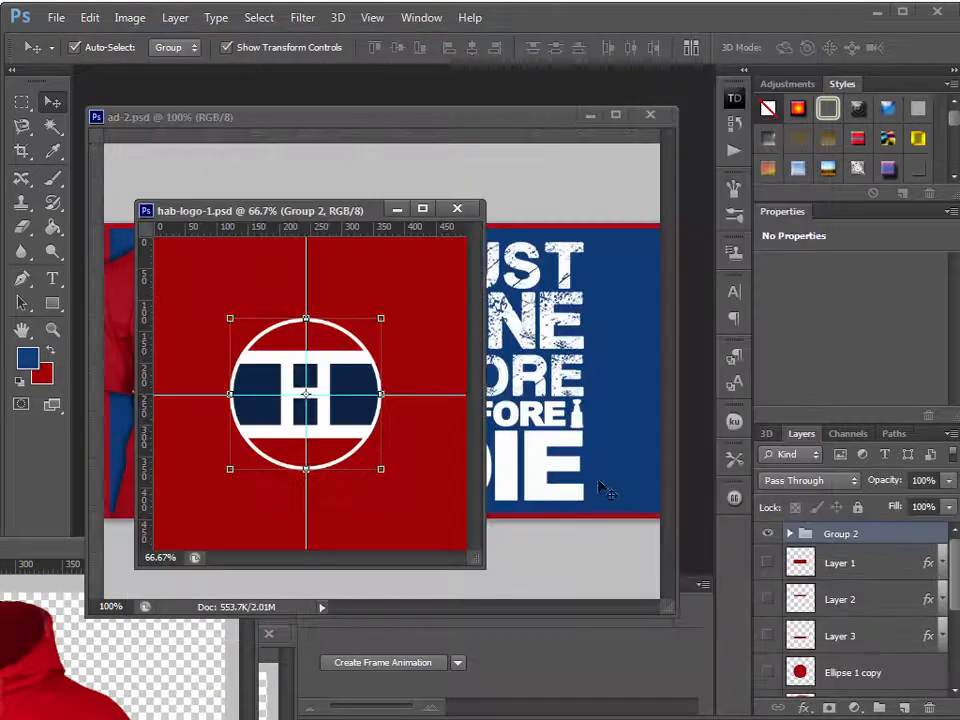
left_click(458, 210)
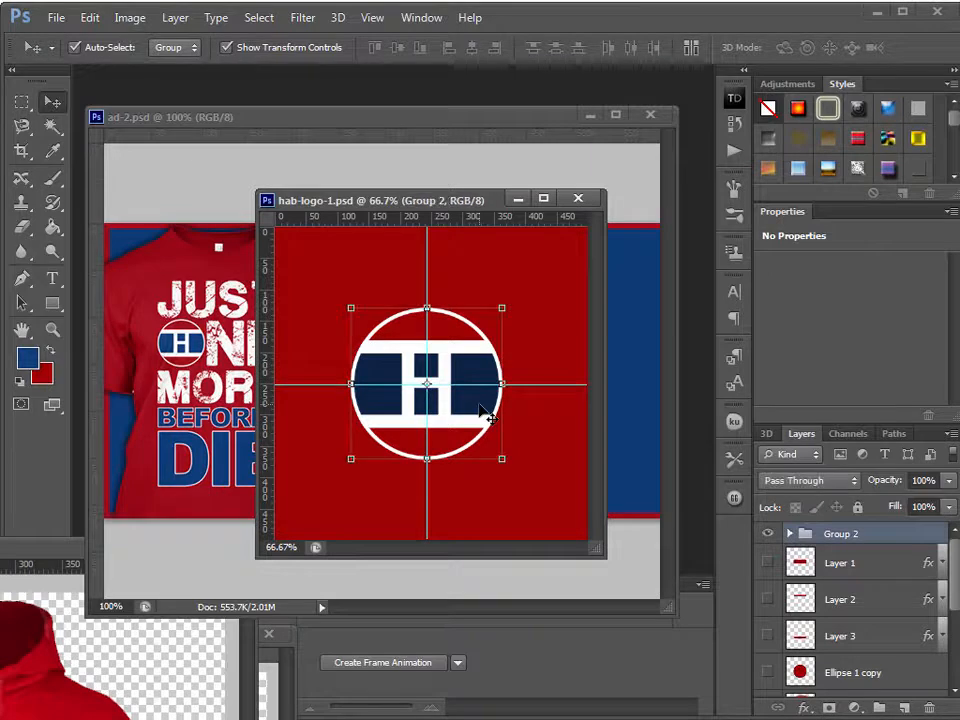
- Set the Move tool's auto-select to Layer and select the logo's dark blue band layer, Rectangle 3
scroll(950, 600, "down", 5)
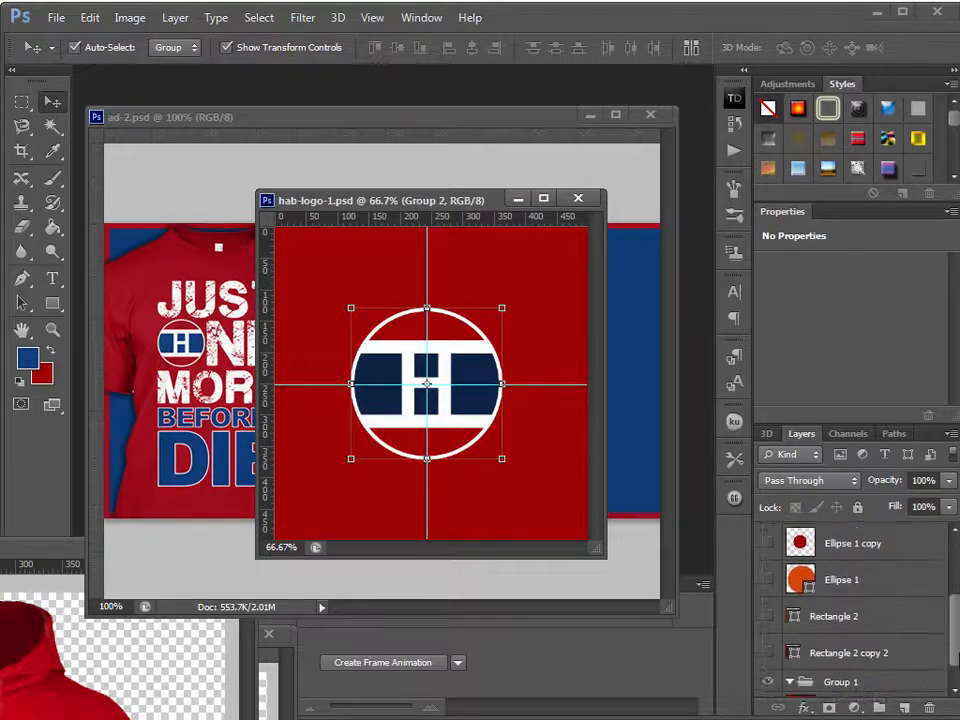
scroll(945, 580, "up", 5)
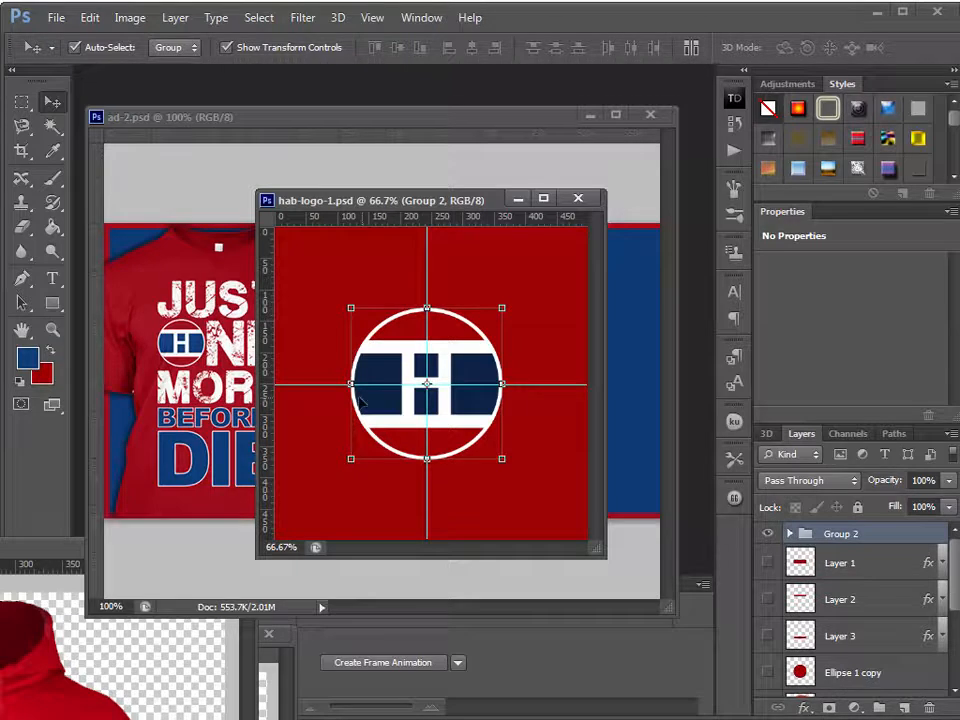
left_click(193, 47)
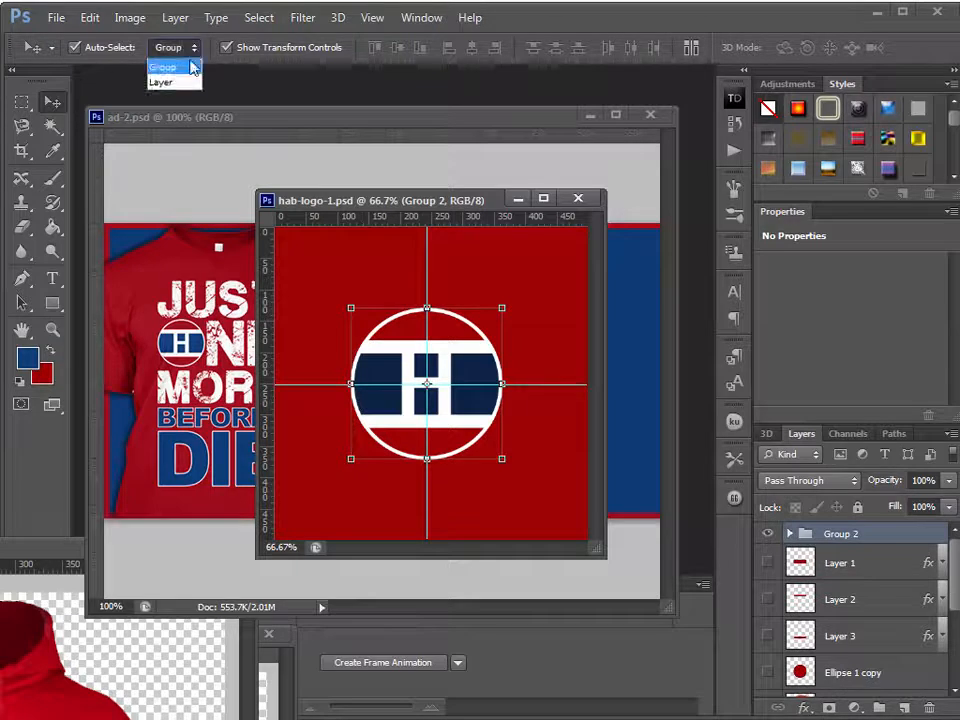
left_click(157, 81)
left_click(374, 363)
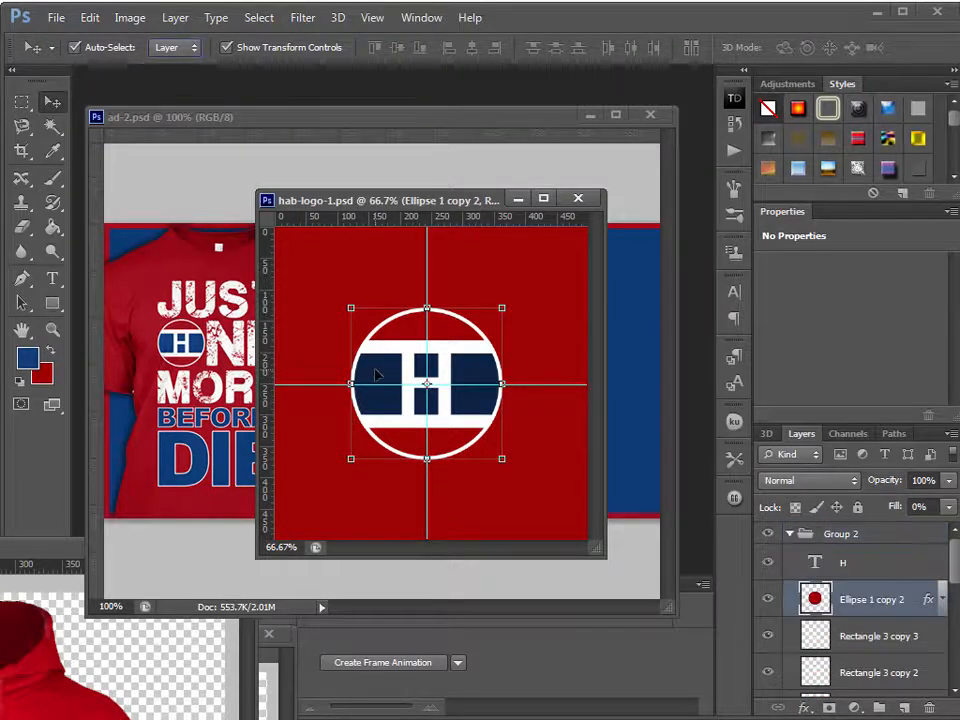
left_click(483, 403)
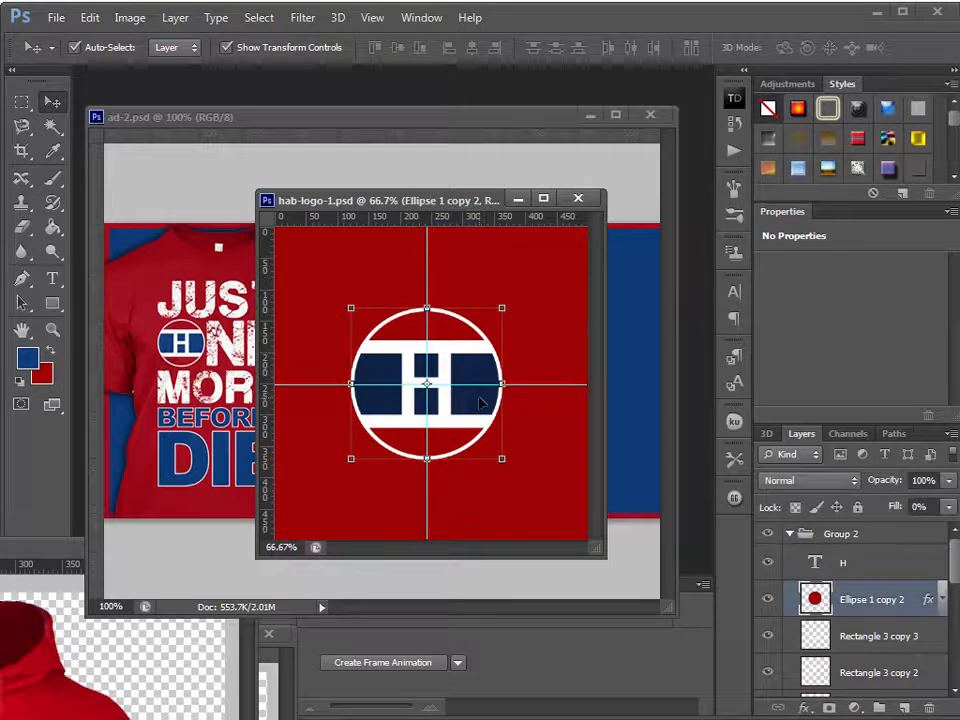
scroll(860, 600, "down", 1)
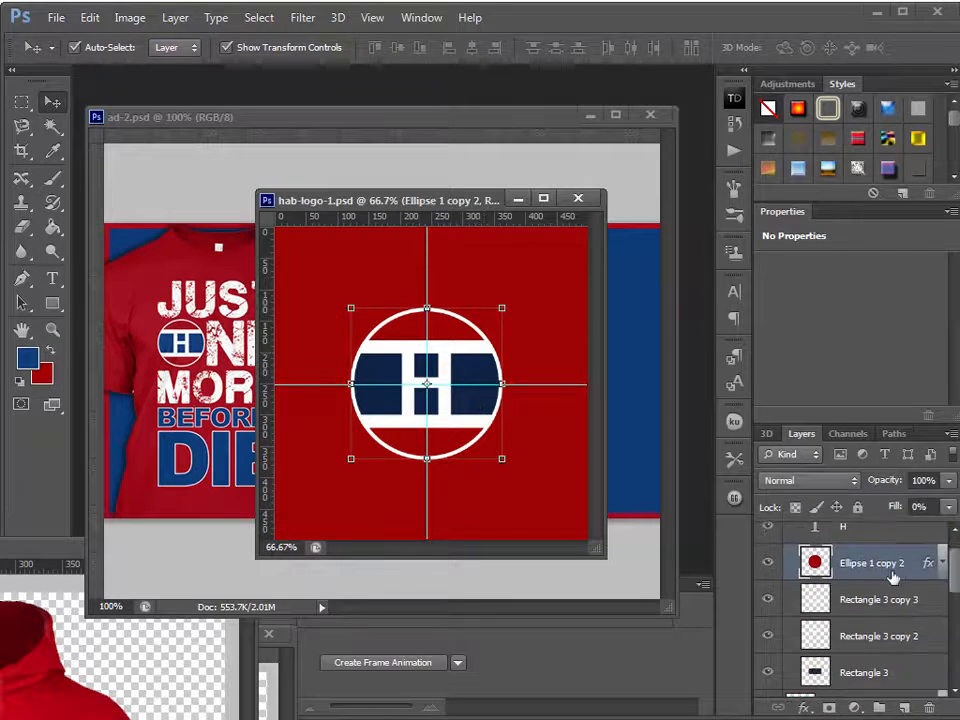
left_click(767, 563)
left_click(767, 563)
left_click(889, 677)
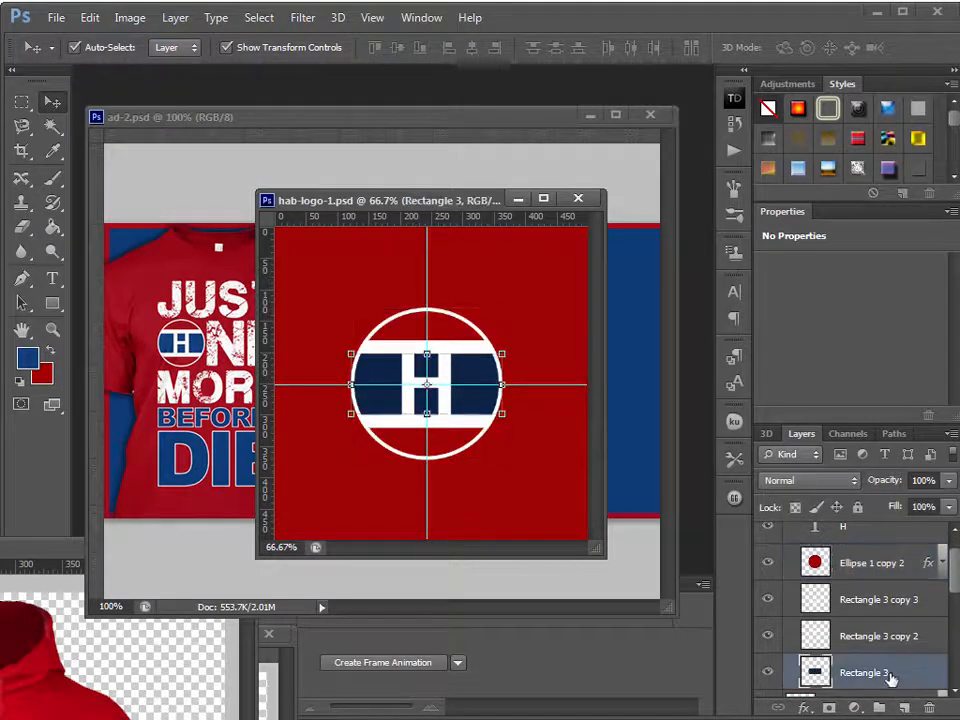
- Add a color overlay to the Rectangle 3 band using the blue foreground color
double_click(899, 677)
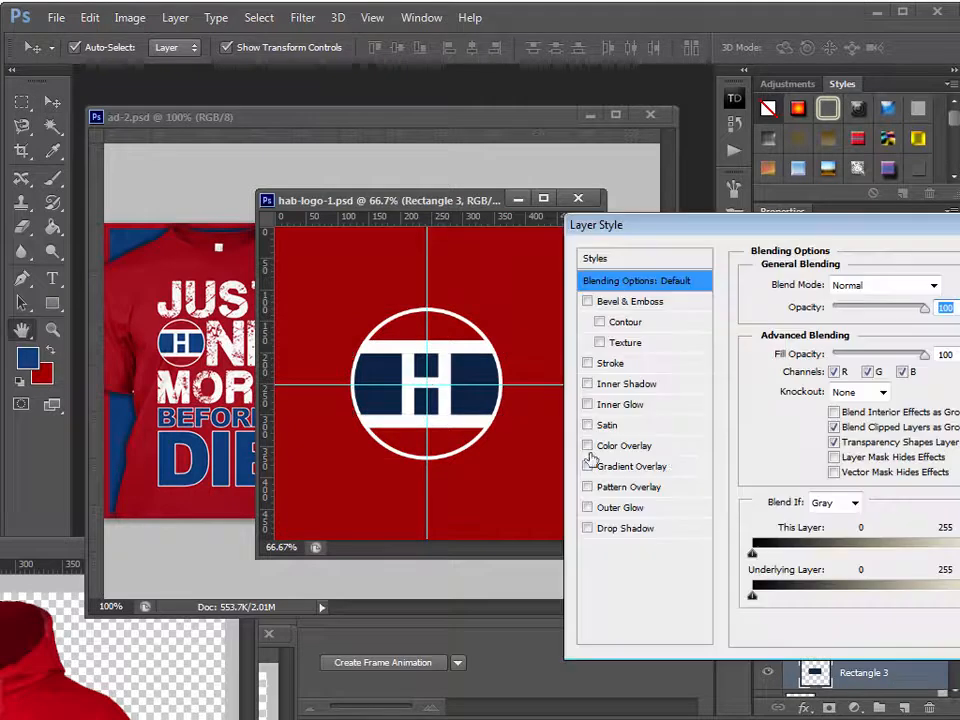
left_click(668, 449)
left_click(945, 285)
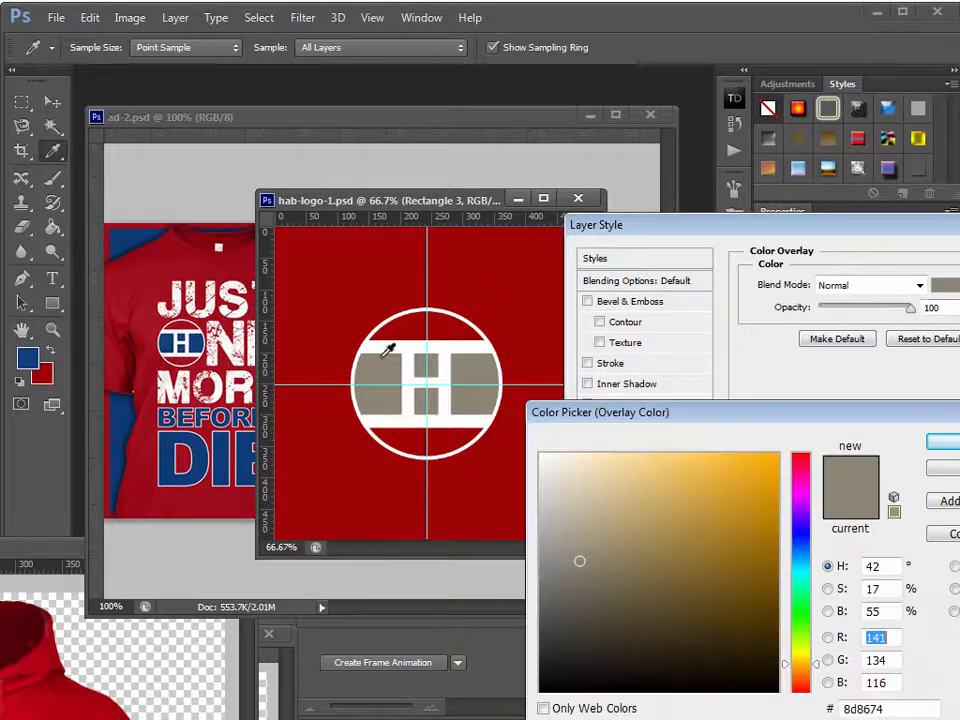
left_click(36, 350)
left_click(930, 448)
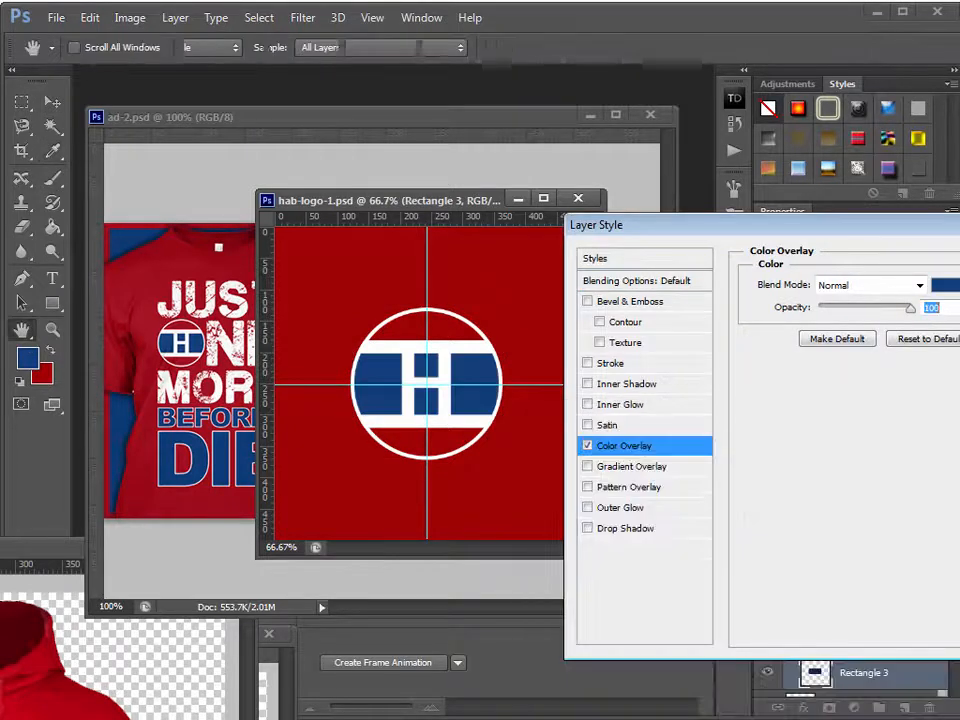
key("Return")
- Set the Move tool's auto-select back to Group and select the whole logo group, Group 2
left_click_drag(448, 207, 546, 196)
left_click(166, 47)
left_click(165, 68)
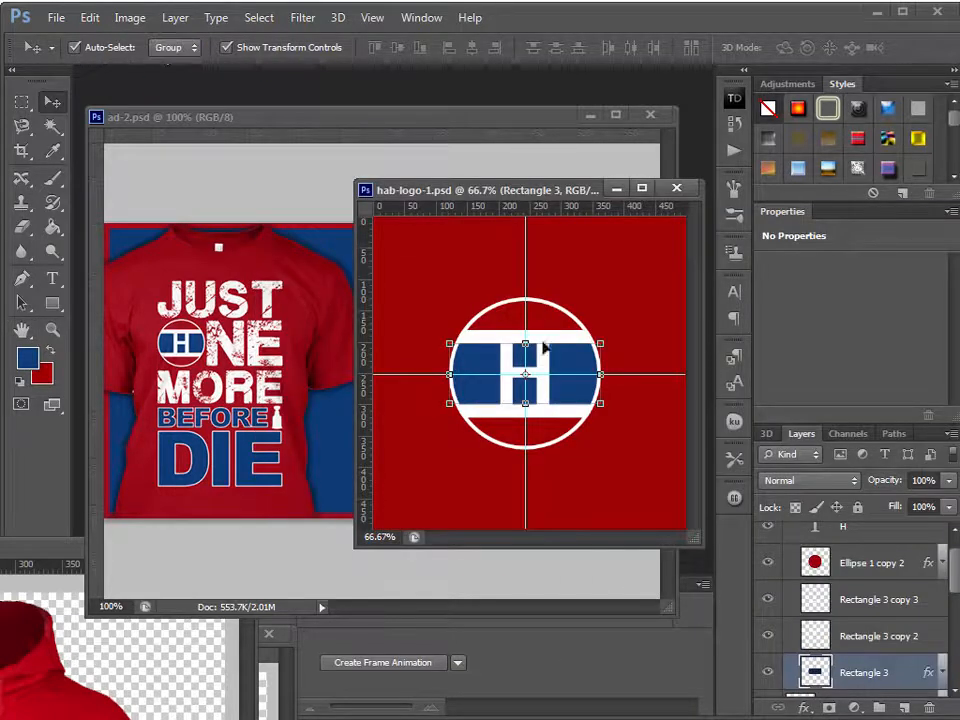
key("ctrl+t")
key("Escape")
left_click(565, 337)
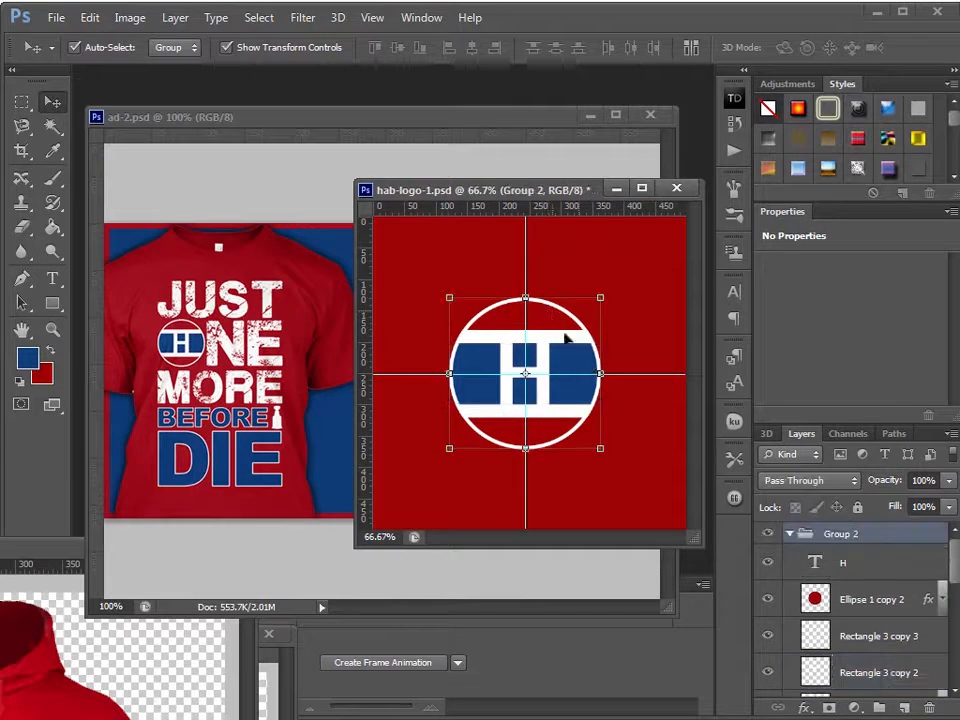
- Try copying the logo group from hab-logo-1.psd into ad-2.psd, and remove the copy
left_click_drag(444, 191, 732, 217)
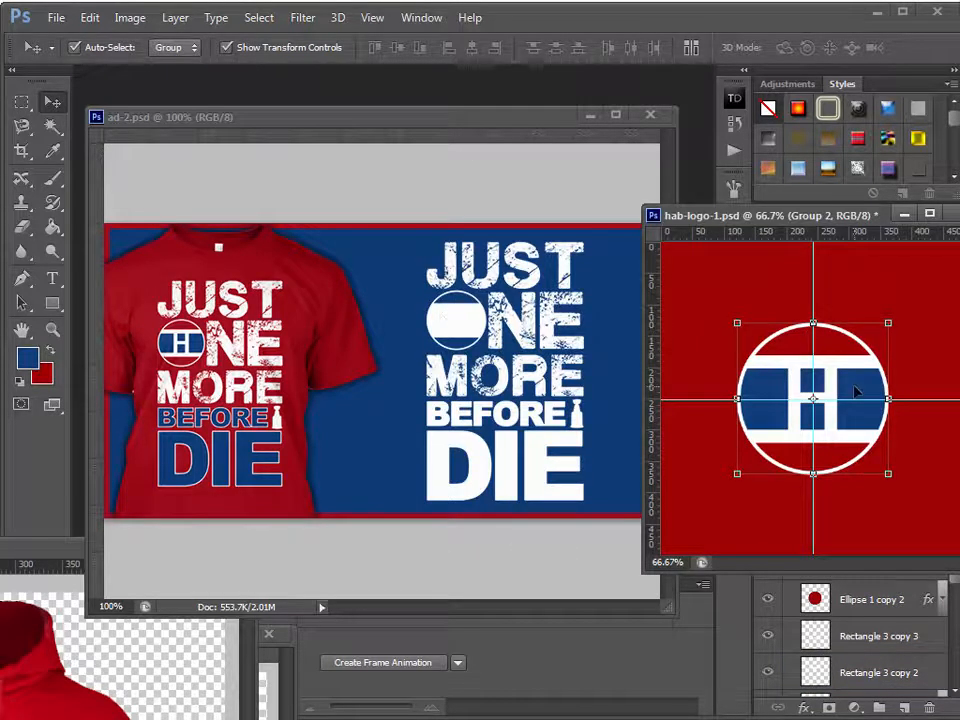
left_click_drag(855, 392, 415, 391)
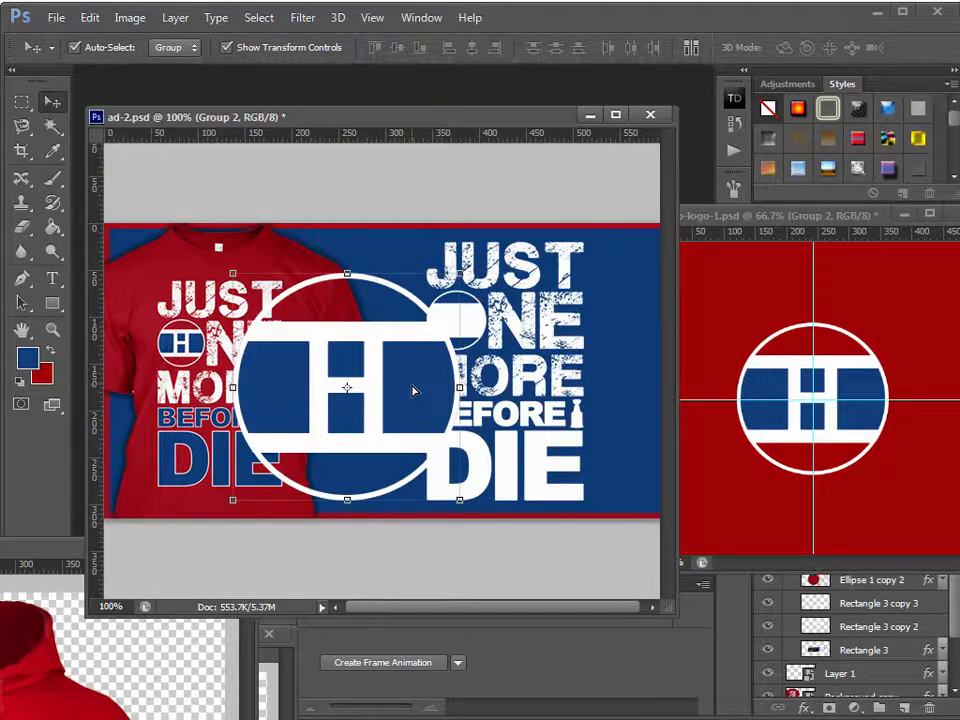
key("Delete")
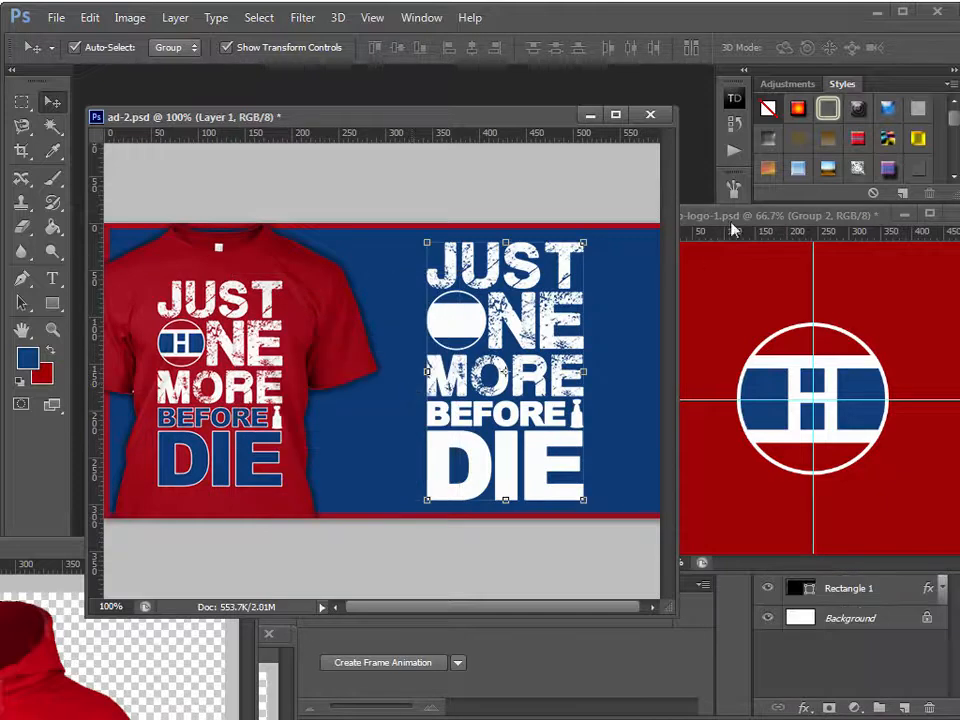
- Select the whole logo group in hab-logo-1.psd, duplicate Group 2, and hide the original group
left_click_drag(800, 220, 384, 200)
left_click(537, 473)
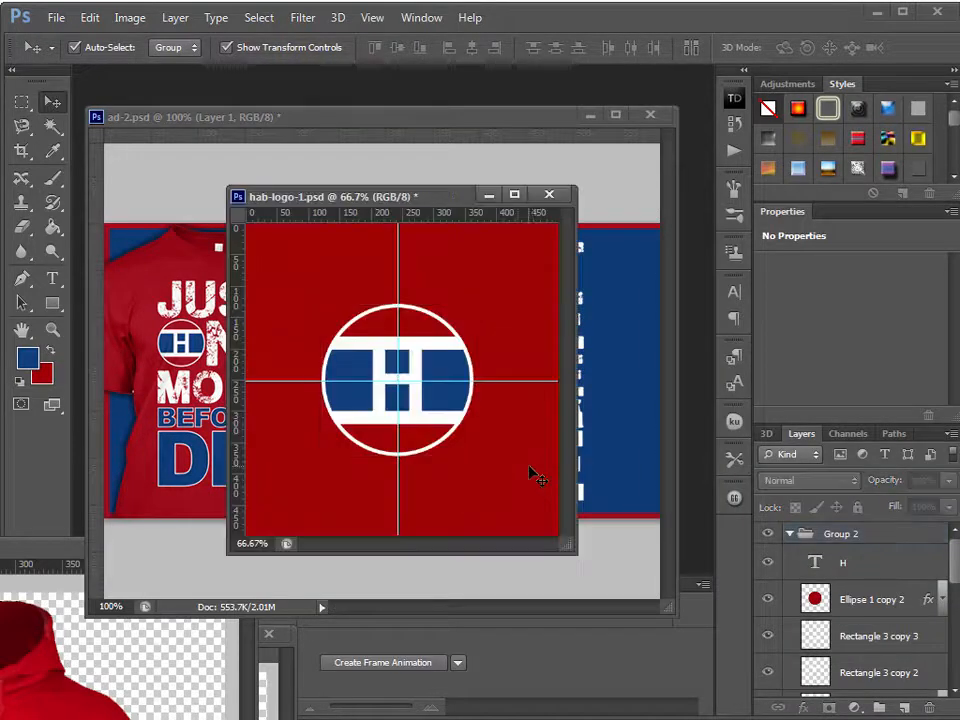
left_click_drag(571, 547, 606, 613)
left_click(465, 446)
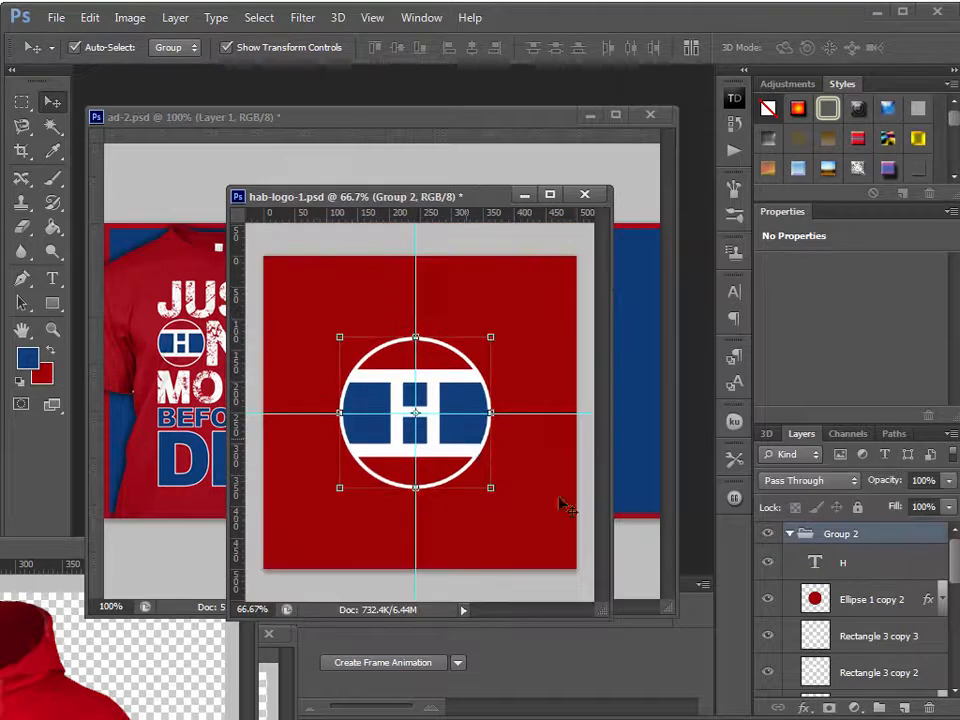
left_click(791, 535)
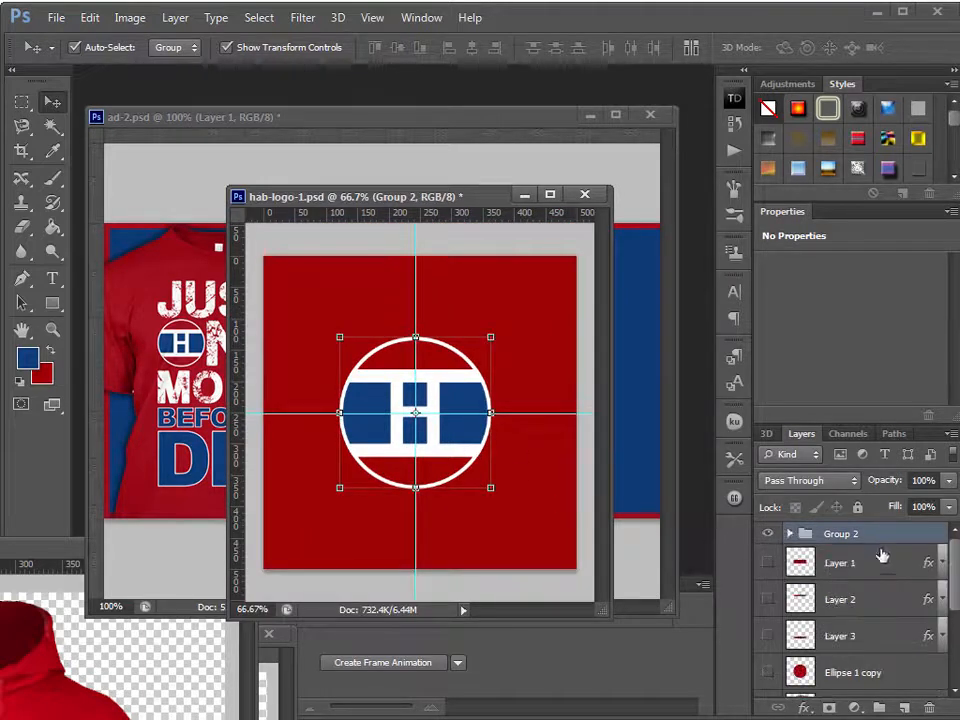
right_click(874, 533)
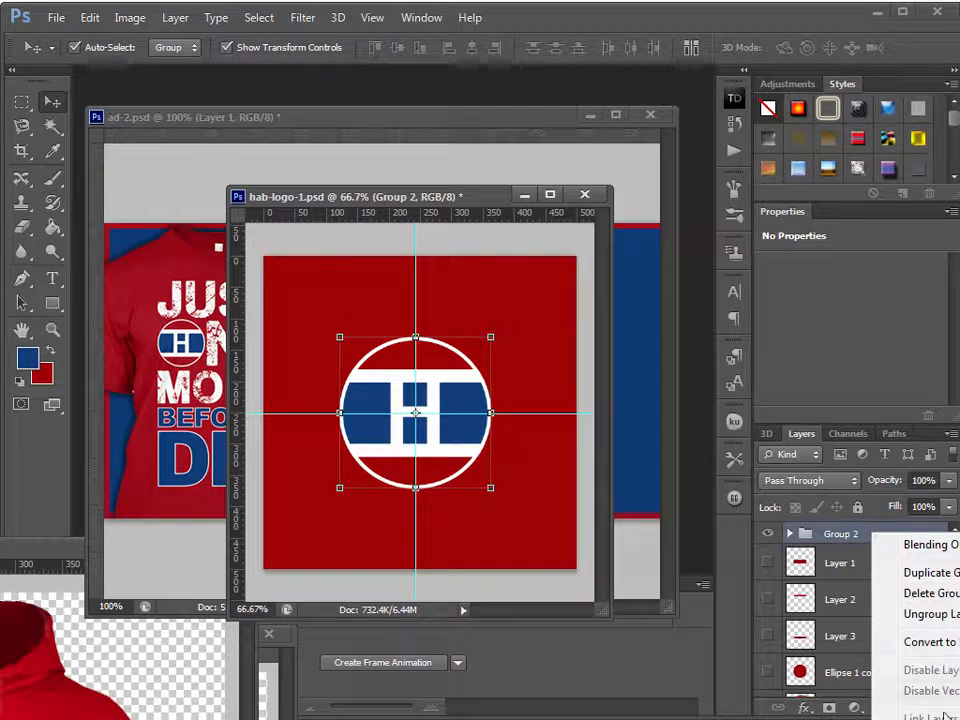
left_click(932, 572)
left_click(720, 216)
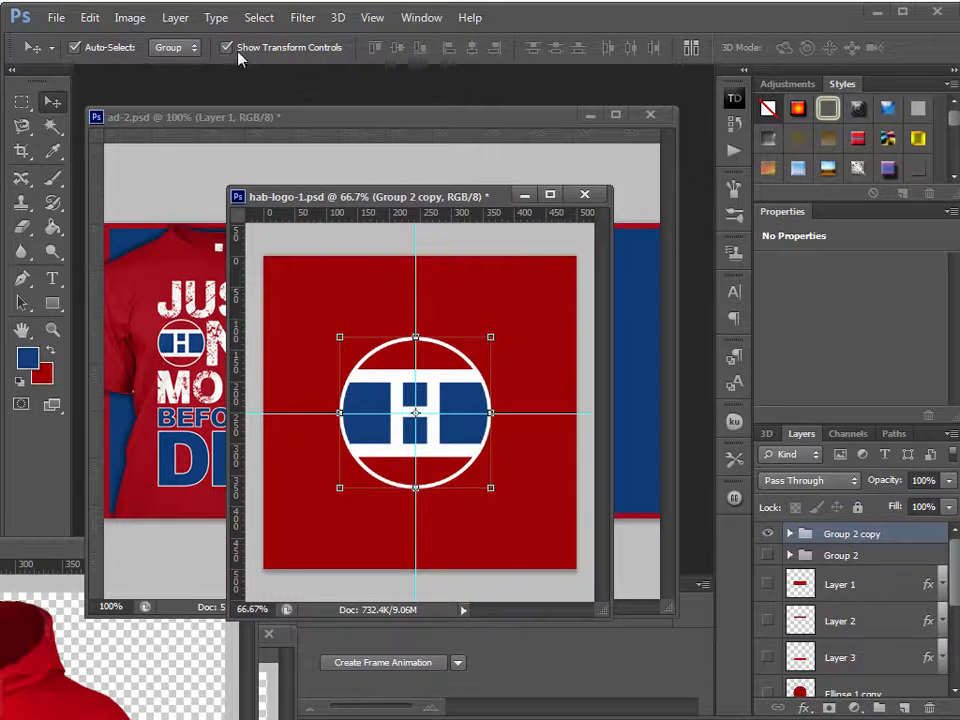
- Merge the Group 2 copy group into a single layer and hide the red Background layer
left_click(176, 18)
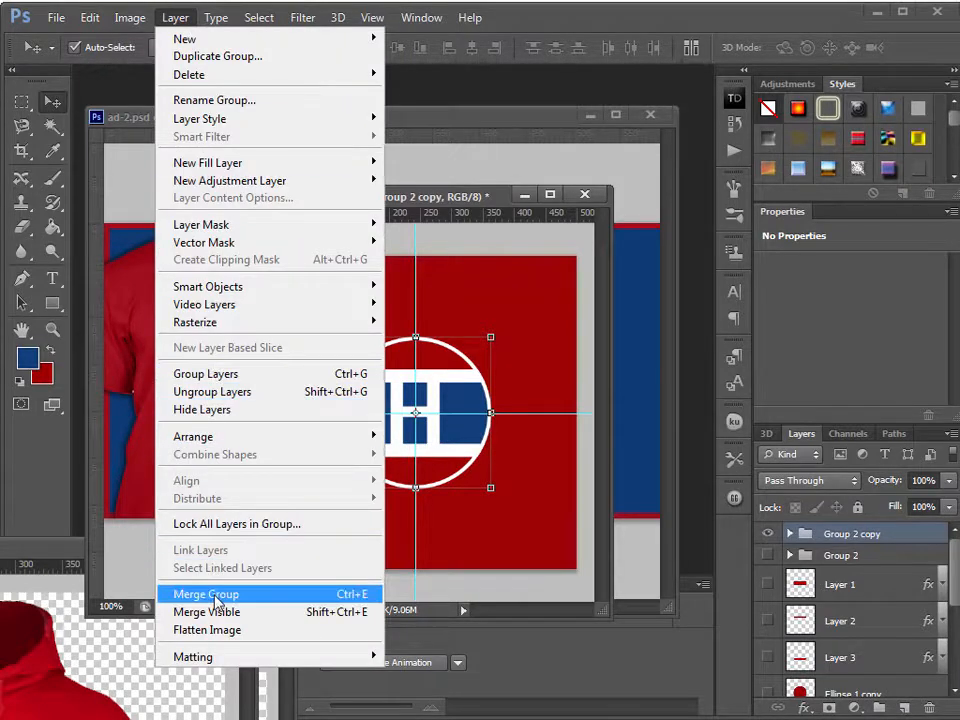
left_click(215, 597)
left_click(769, 543)
left_click(768, 543)
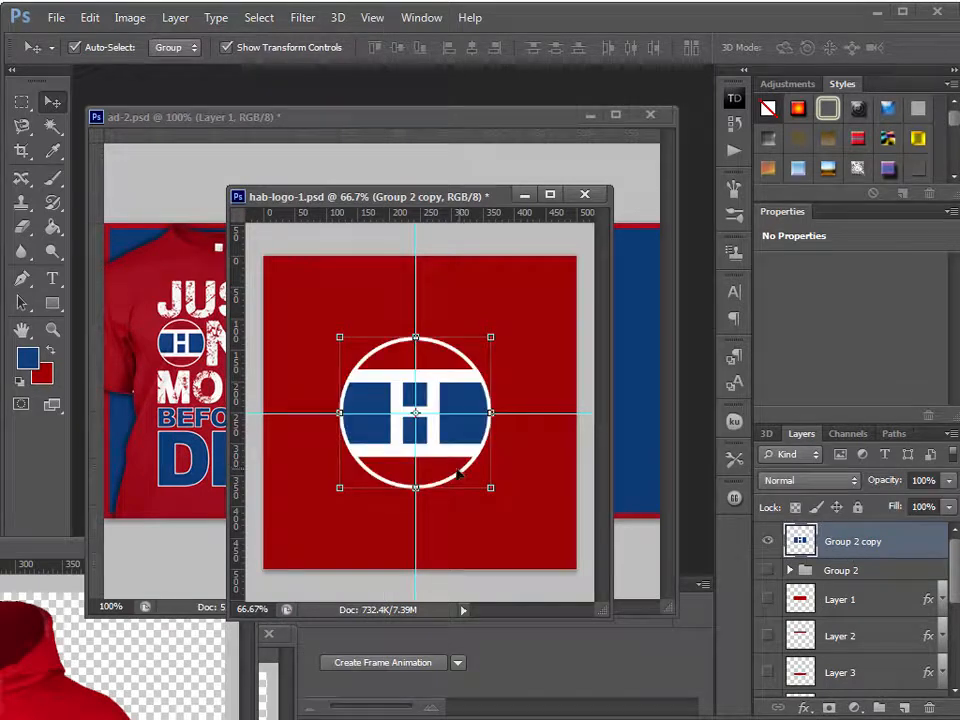
scroll(957, 590, "down", 5)
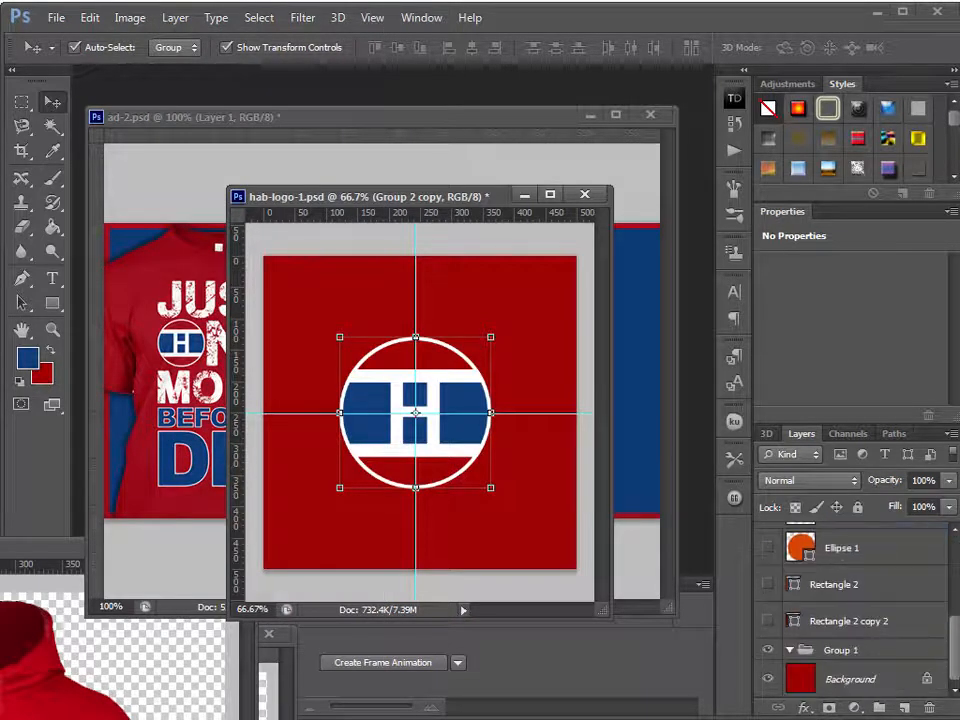
left_click(768, 679)
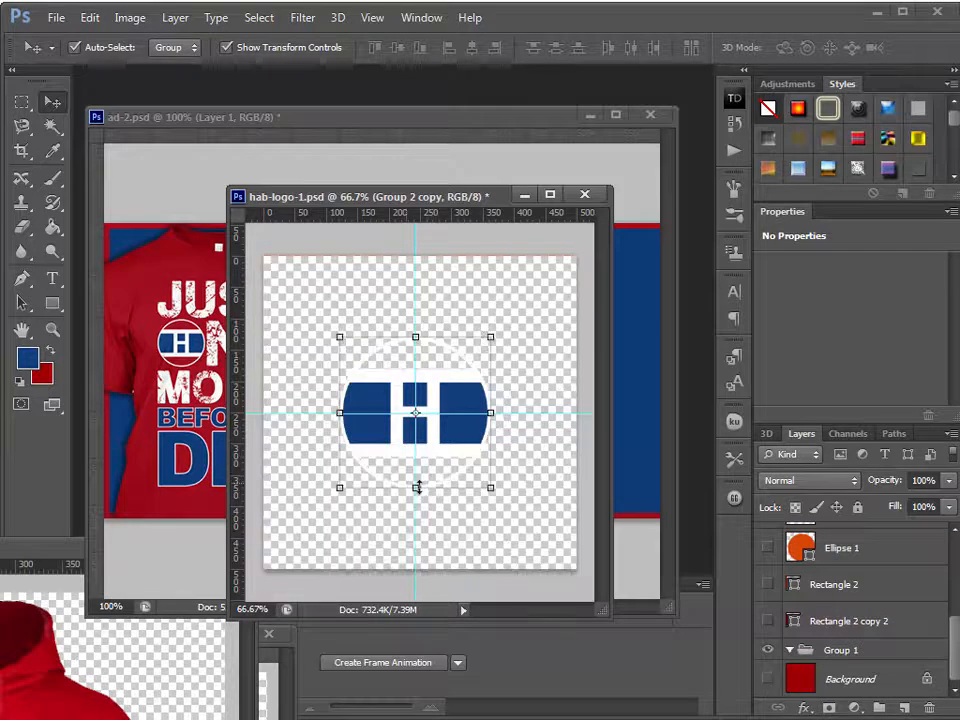
left_click(480, 408)
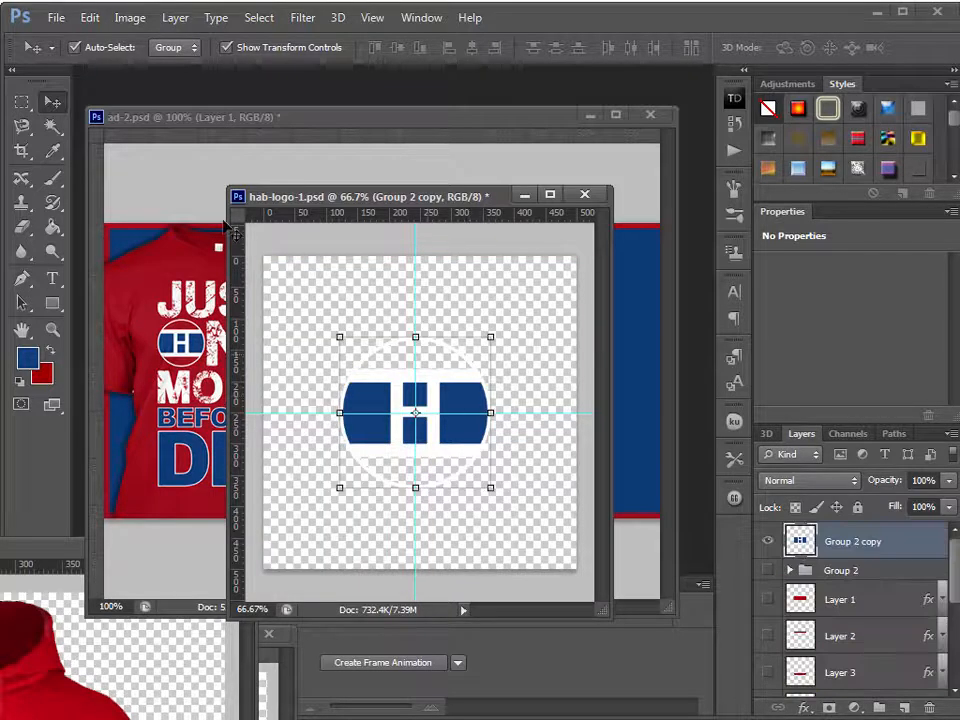
- Select the logo's transparent lower segment with the Magic Wand and fill it with red using the Paint Bucket
left_click(53, 127)
left_click(457, 468)
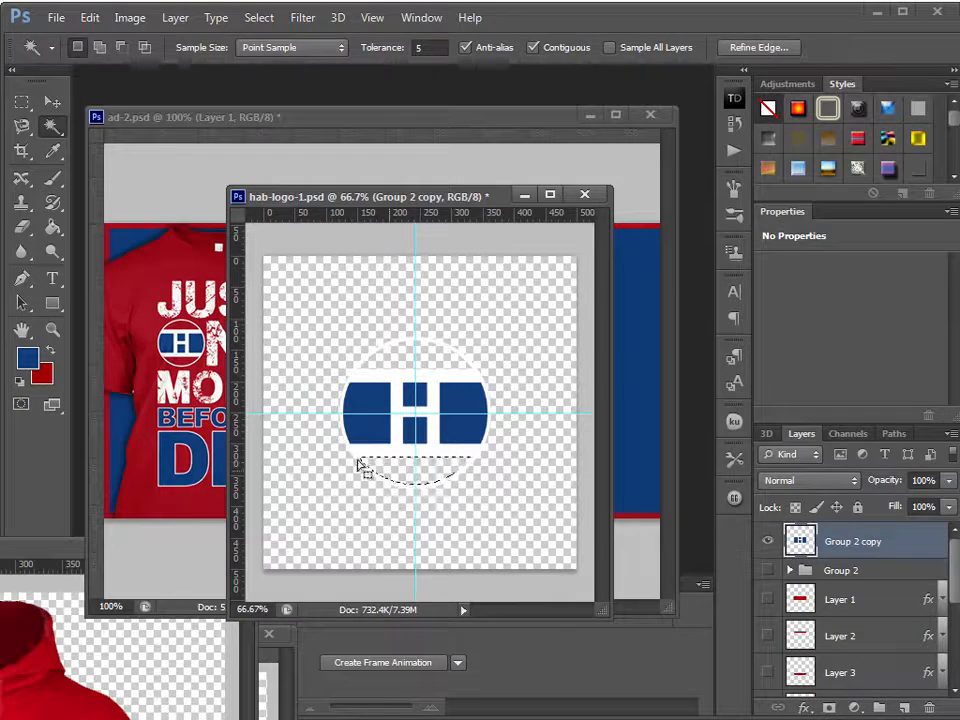
left_click(55, 228)
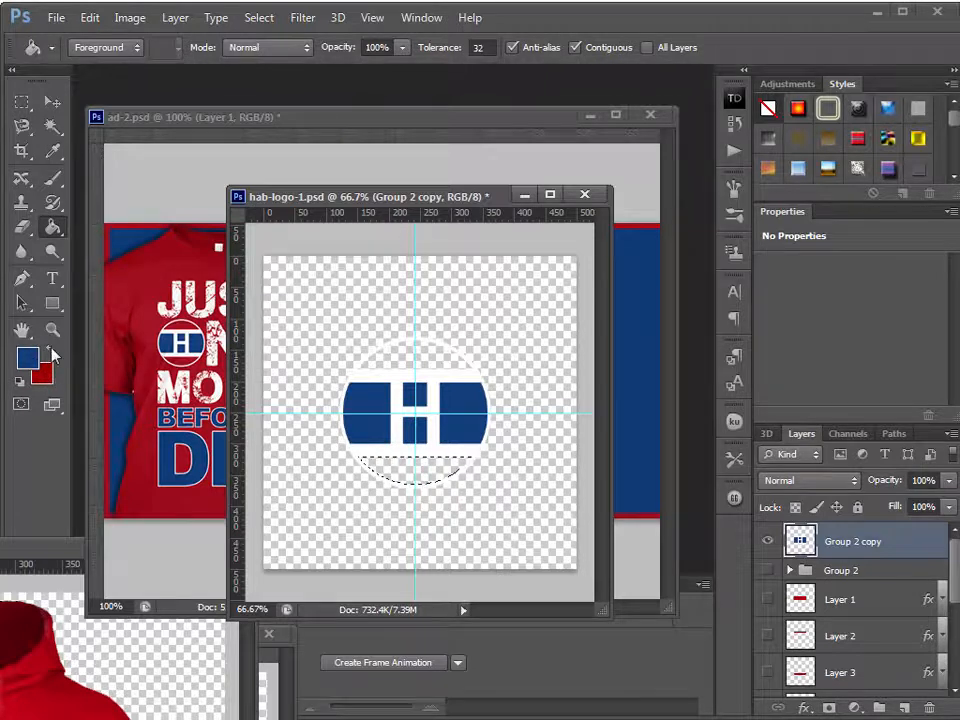
left_click(50, 350)
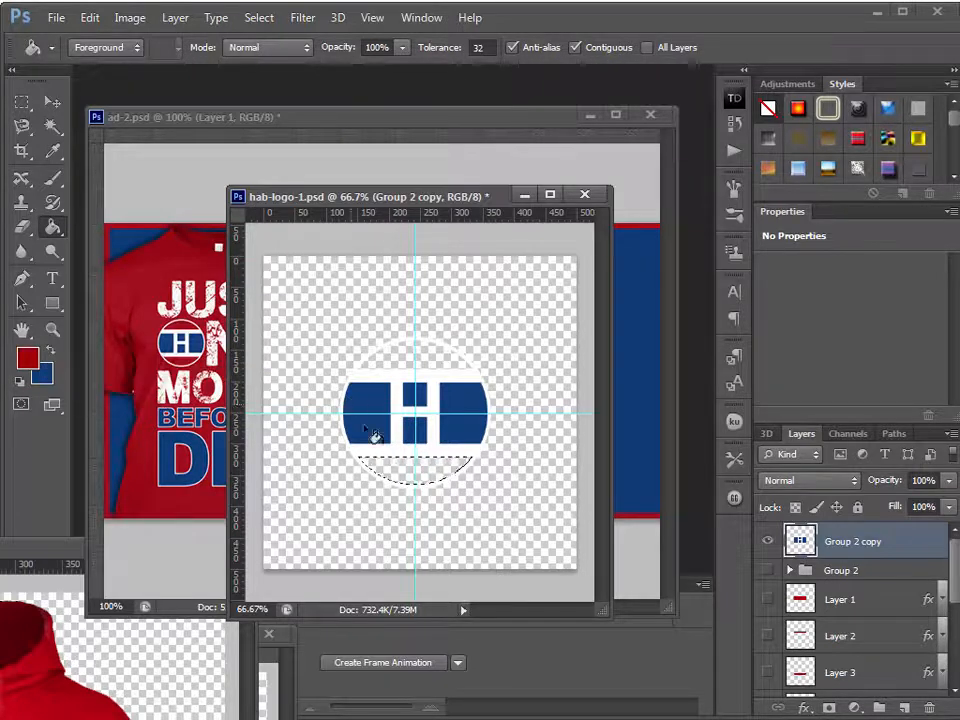
left_click(405, 468)
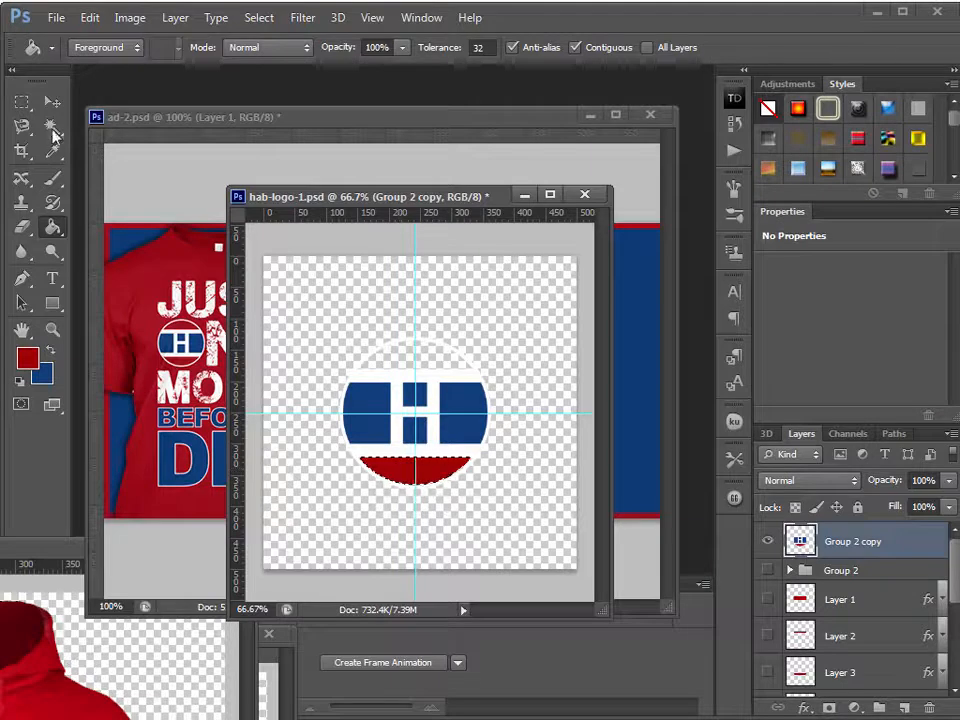
- Fill the logo's transparent upper segment with the same red, and clear the selection
key("w")
left_click(441, 364)
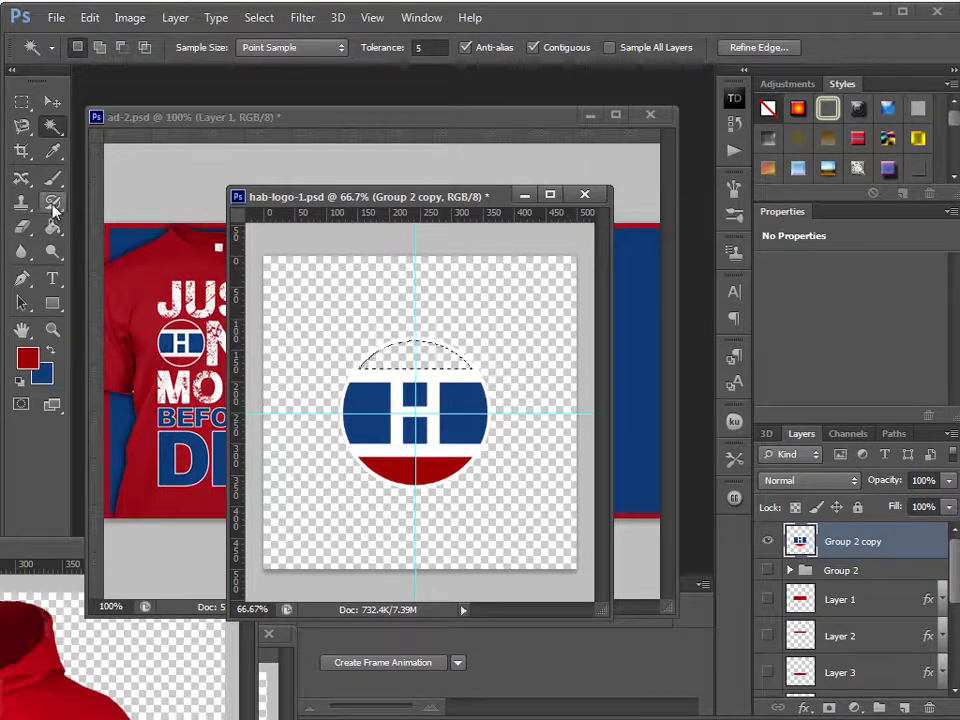
left_click(53, 226)
right_click(57, 231)
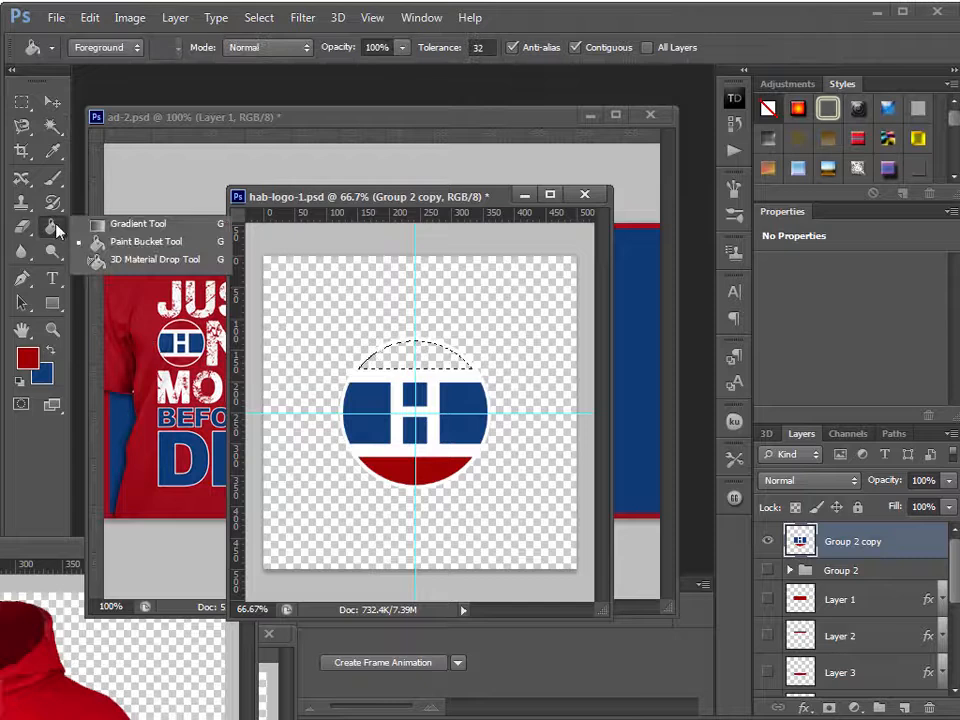
left_click(175, 241)
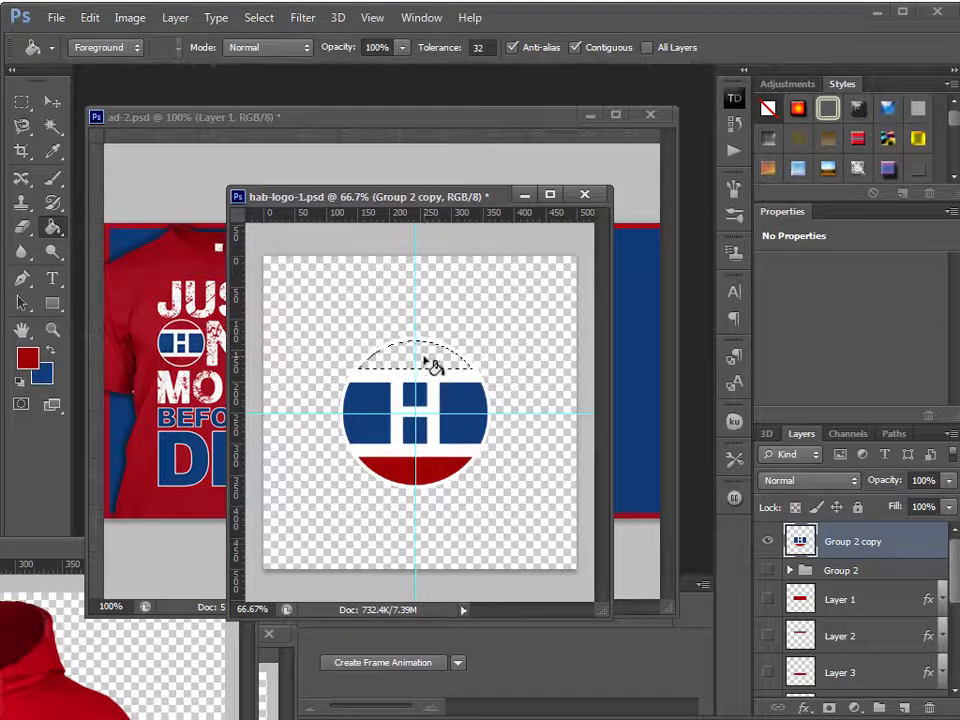
left_click(428, 362)
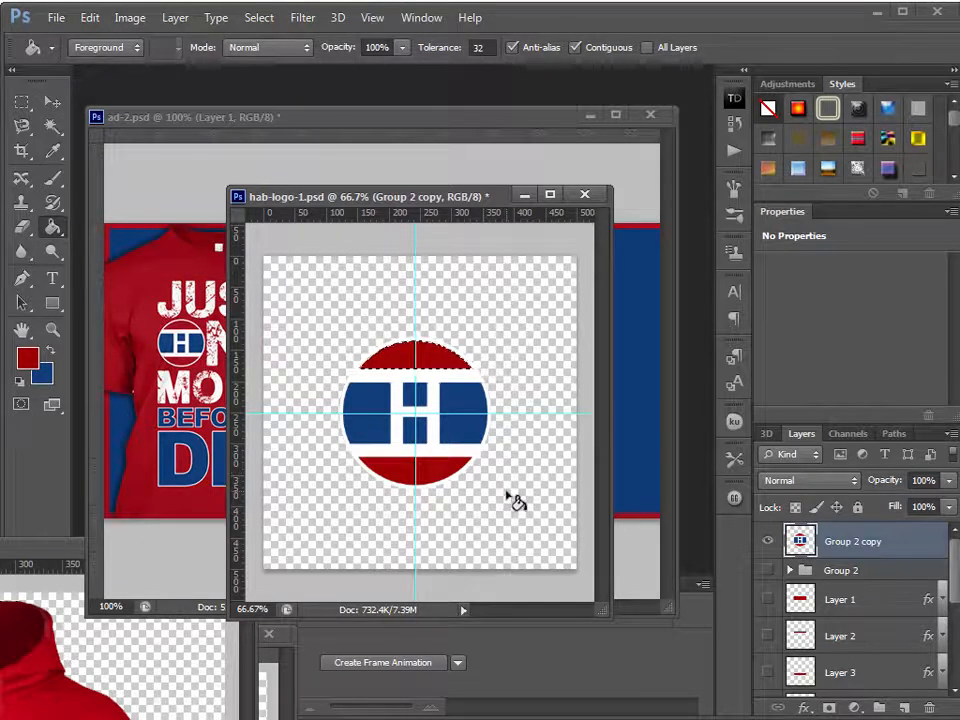
left_click(256, 18)
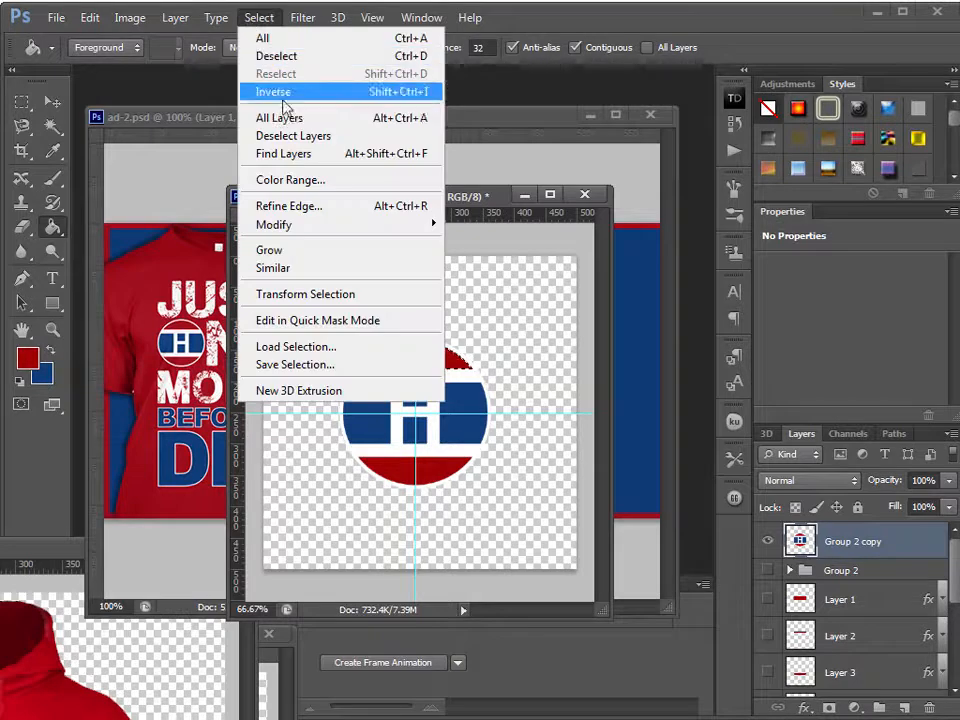
left_click(276, 56)
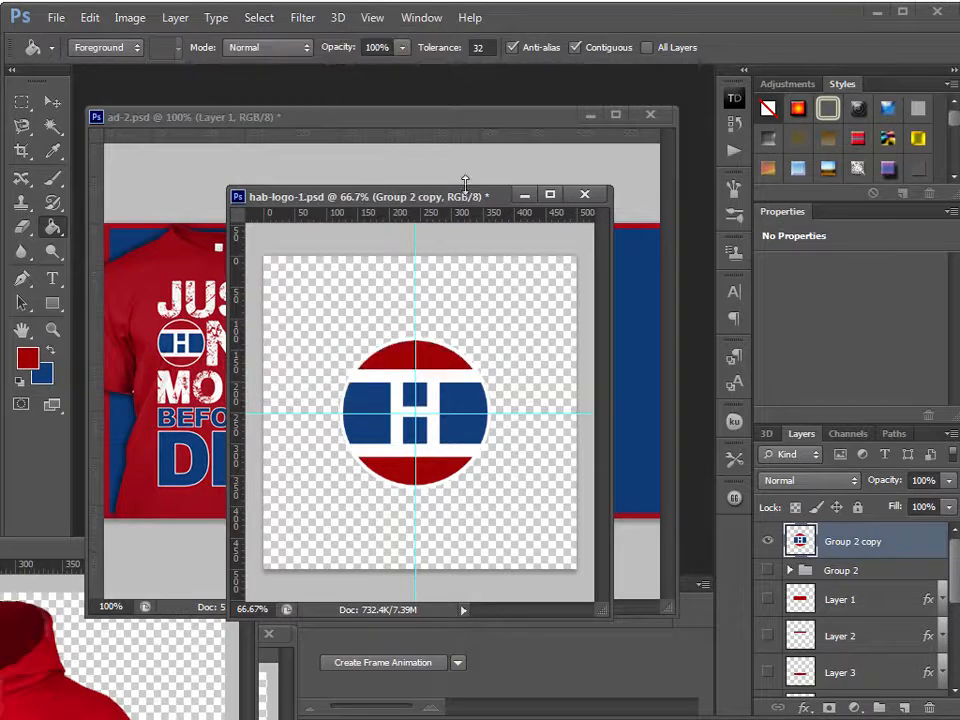
- Copy the merged logo layer into ad-2.psd over the white lettering and convert it to a smart object
left_click_drag(470, 197, 938, 188)
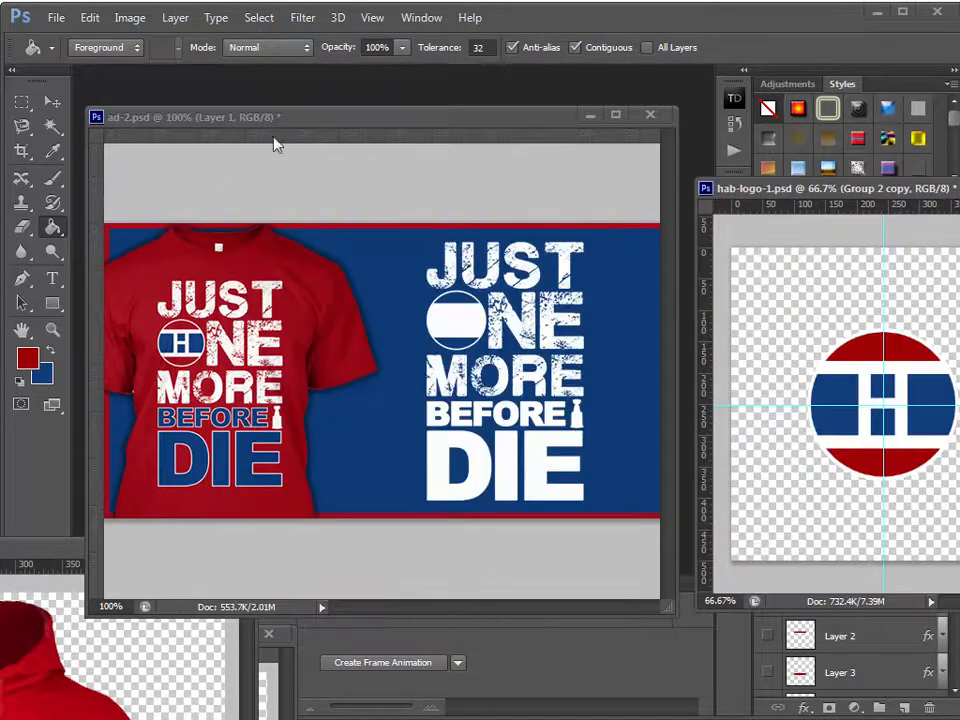
left_click(52, 102)
left_click_drag(922, 452, 557, 396)
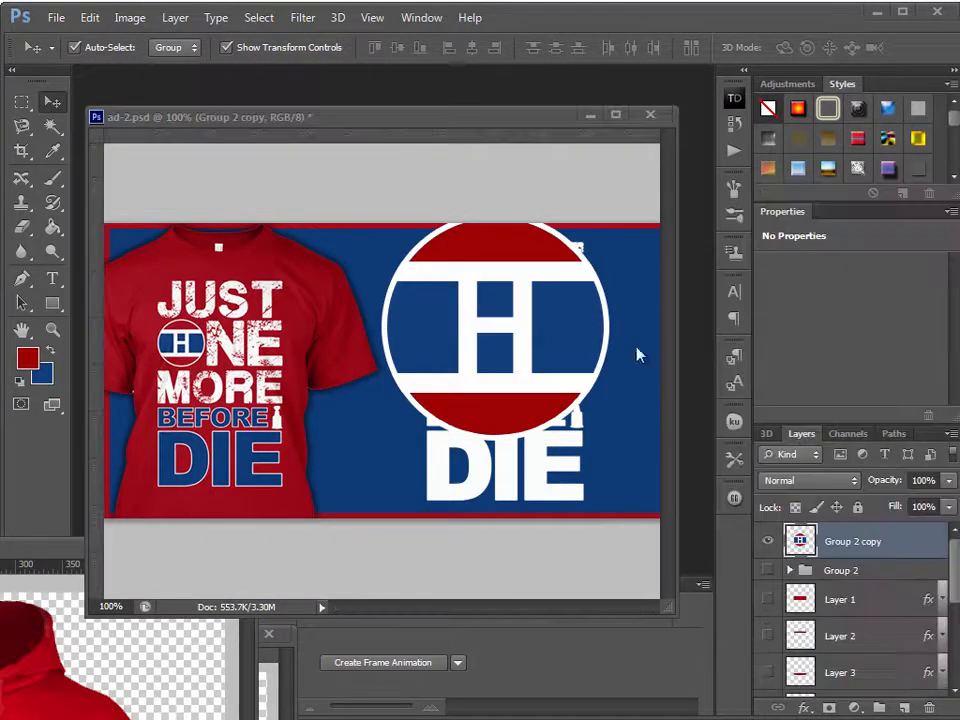
left_click_drag(542, 343, 537, 393)
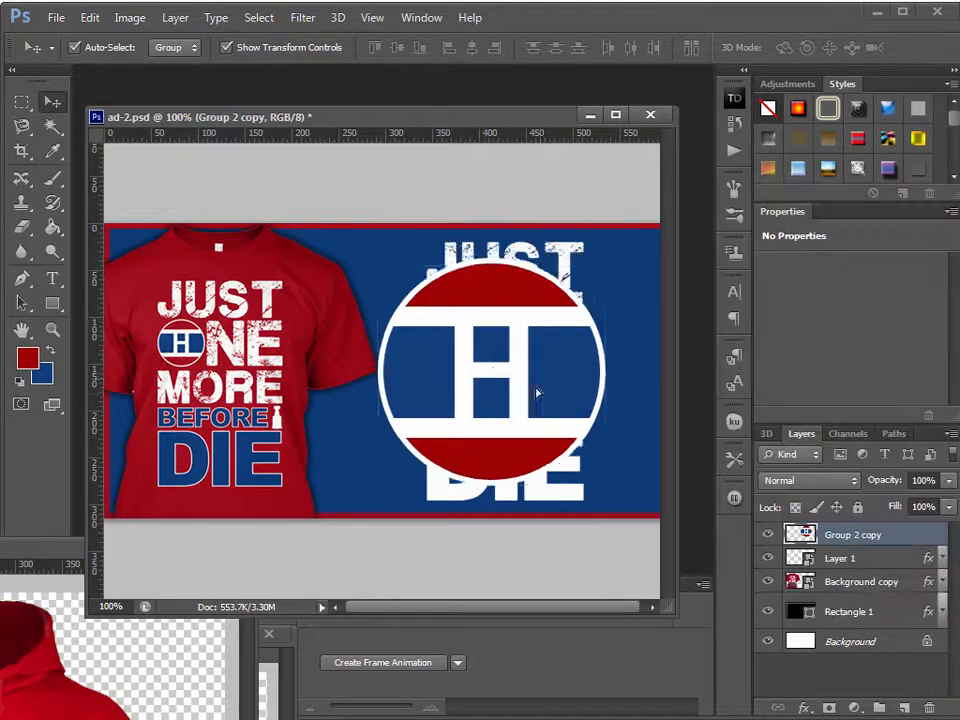
right_click(896, 536)
left_click(945, 1)
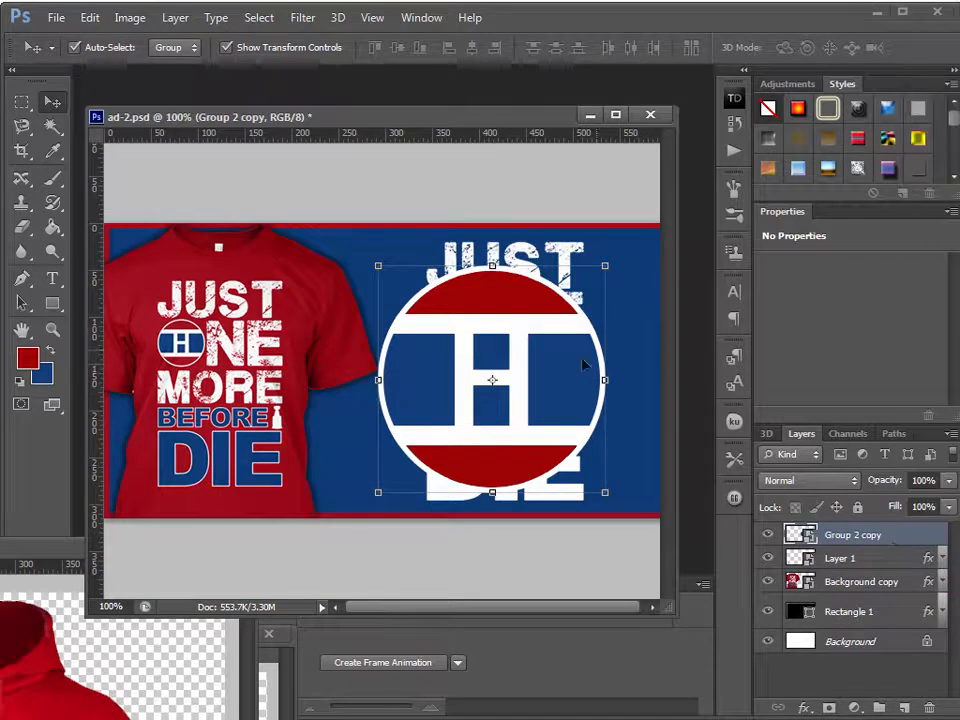
- Scale the copied logo to 26.34% and fit it over the white circle that forms the O of "ONE"
left_click_drag(570, 375, 582, 347)
left_click_drag(604, 460, 477, 328)
key("Down")
key("Down")
key("Down")
key("Down")
key("Down")
key("Down")
key("Up")
key("Up")
key("Up")
key("Up")
key("Up")
left_click_drag(490, 352, 485, 347)
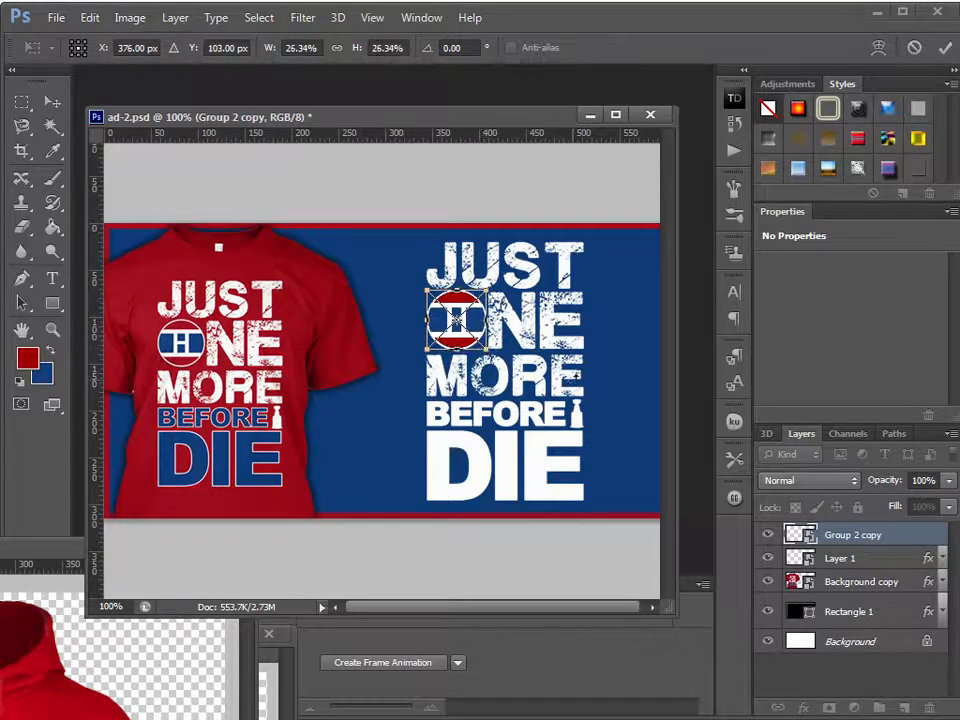
key("Return")
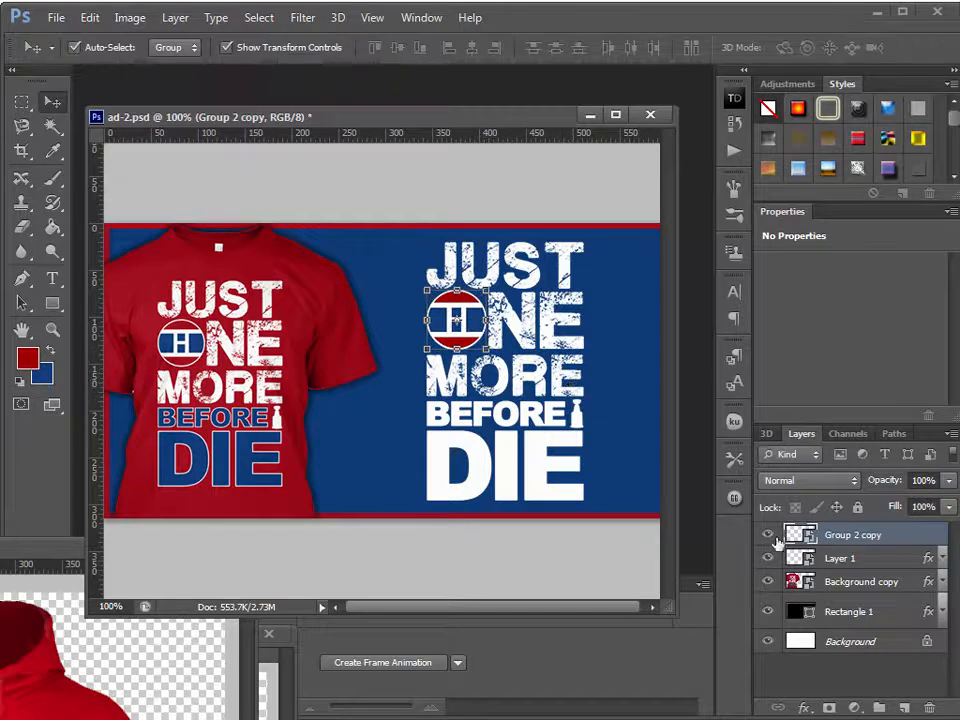
- Hide the Group 2 copy logo layer and rasterize the white lettering layer, Layer 1
left_click(768, 538)
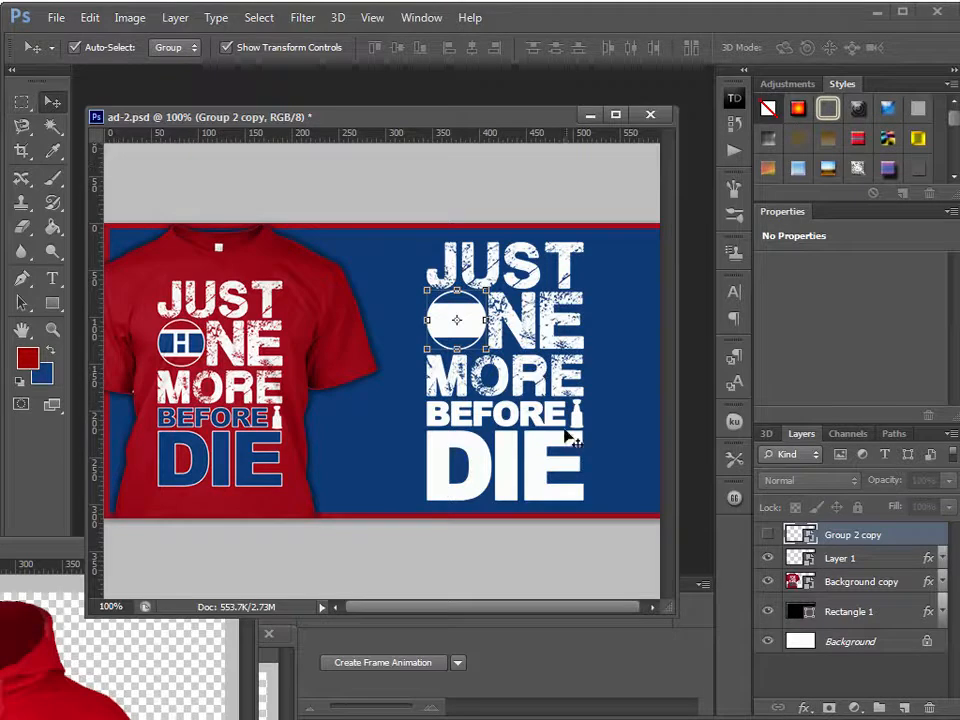
left_click(555, 459)
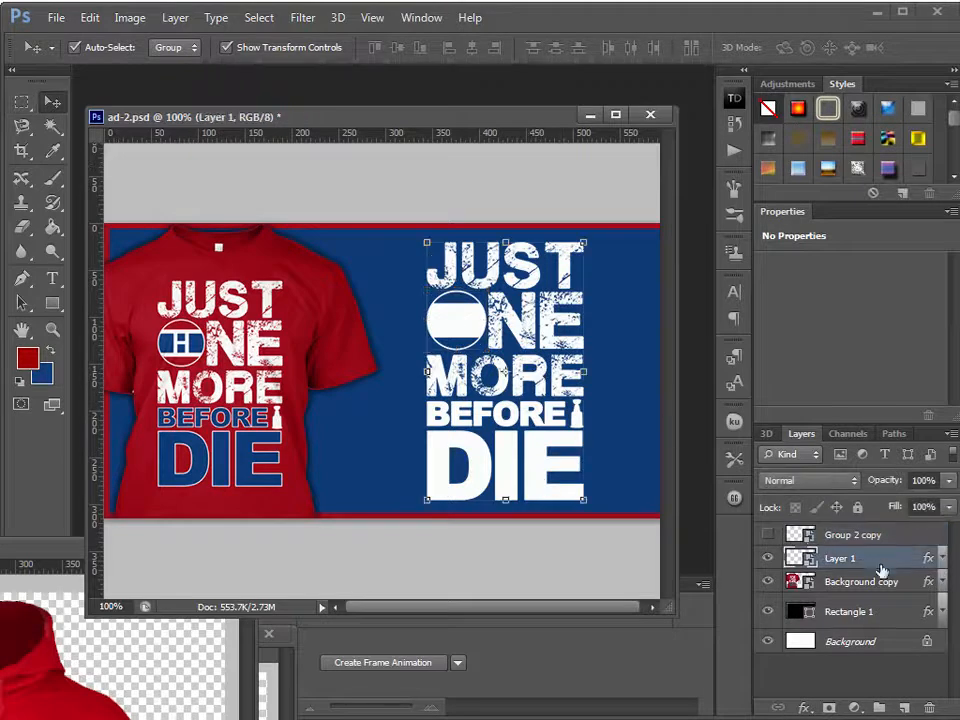
right_click(932, 561)
left_click(934, 27)
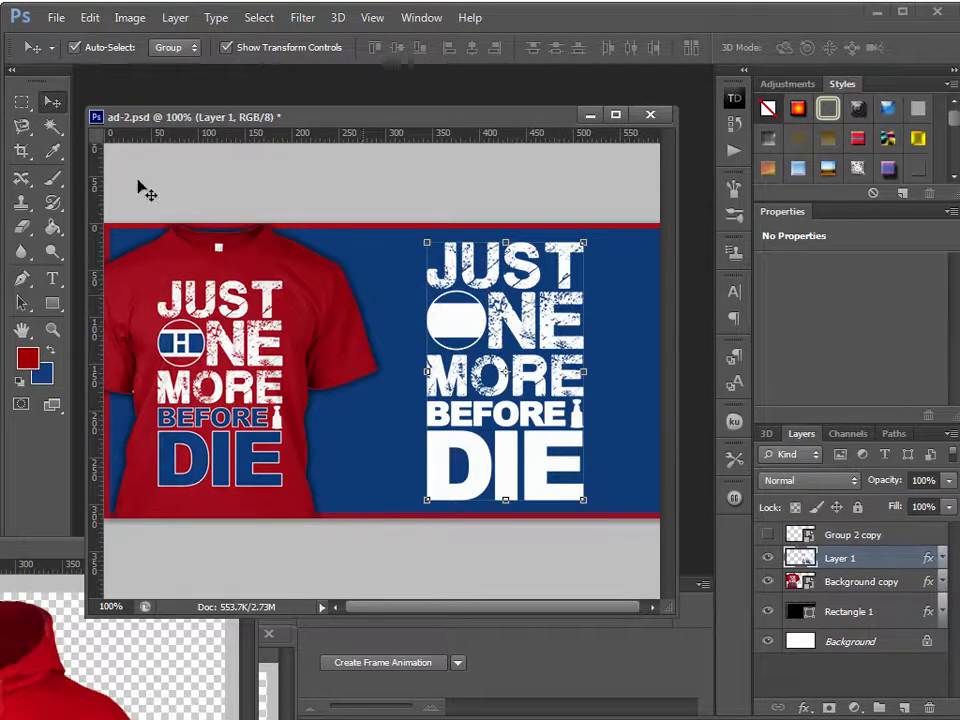
- Erase a patch from the left side of the lettering's white circle with the 11 px Eraser
left_click(22, 227)
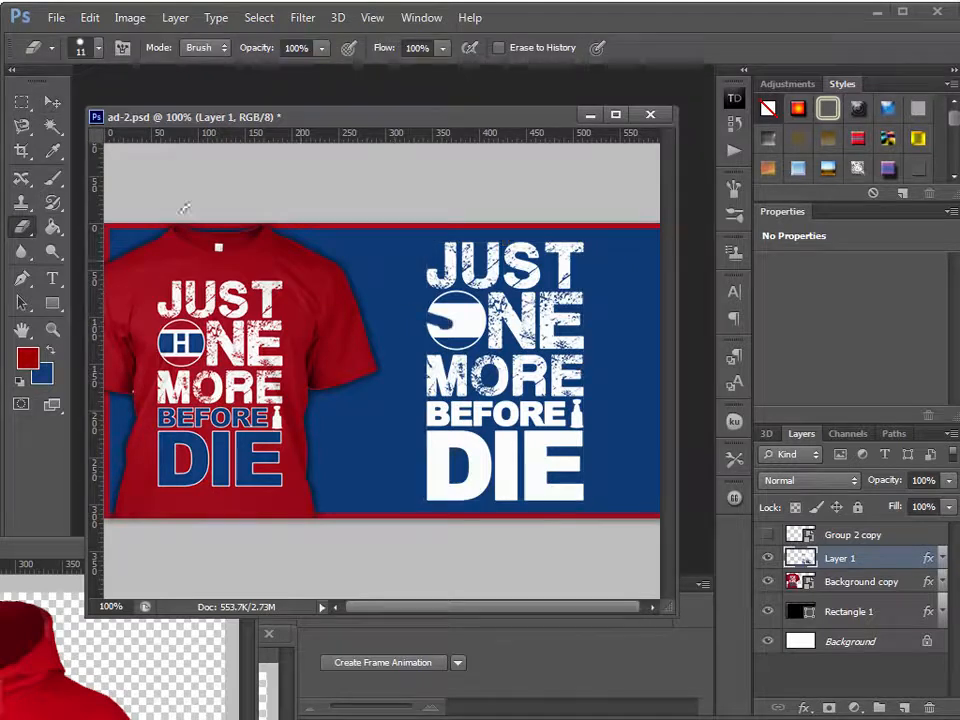
left_click(22, 102)
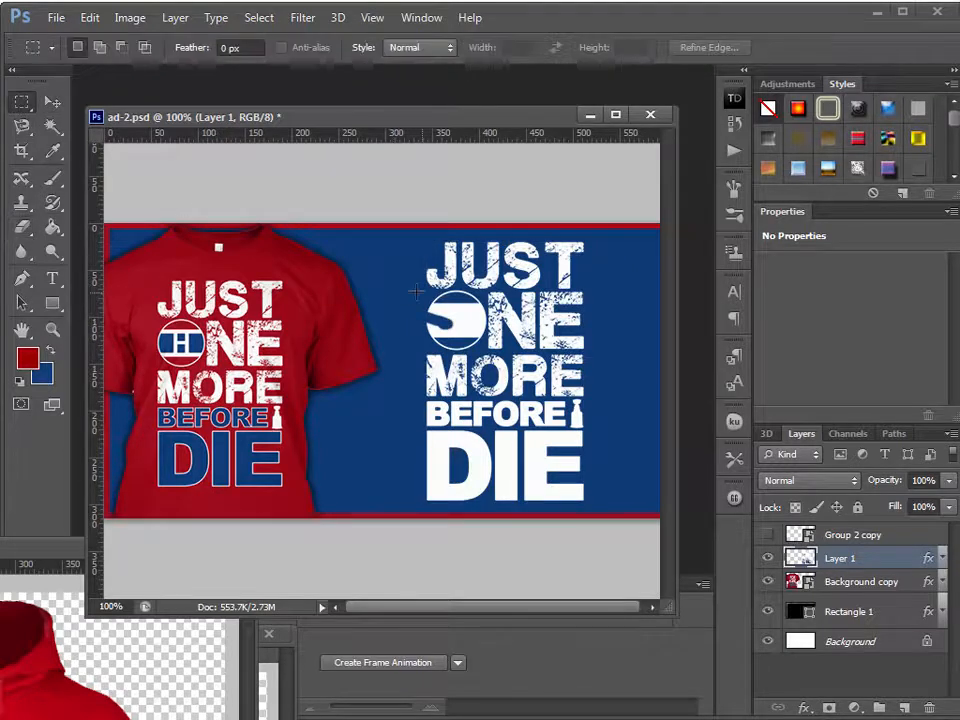
left_click_drag(416, 292, 484, 347)
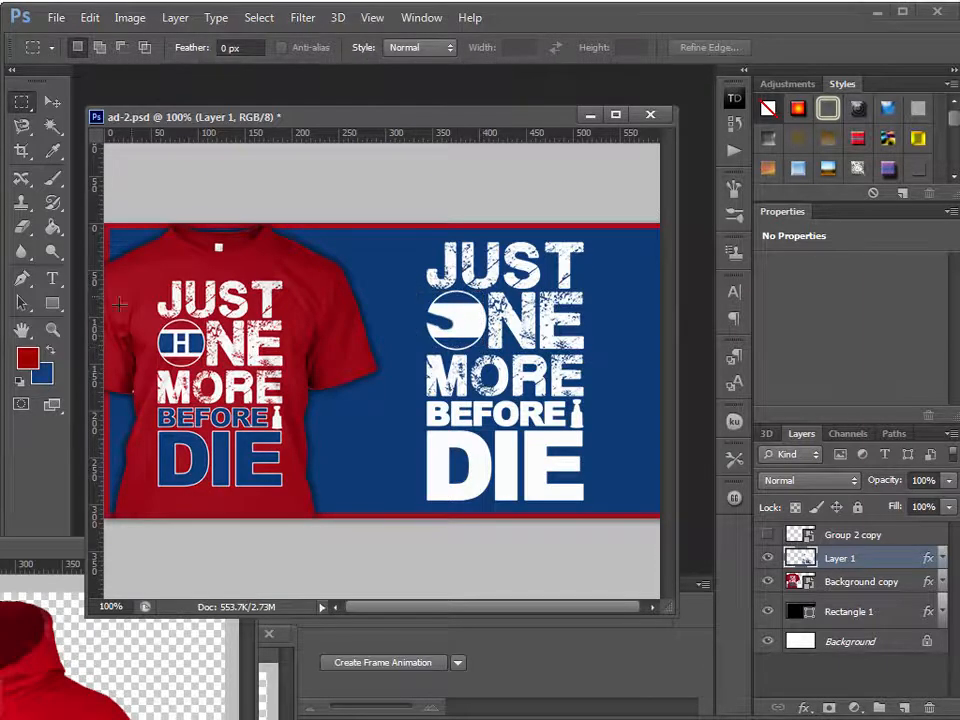
- Delete the left and middle parts of the white circle in "ONE" on Layer 1 using rectangular selections
left_click(52, 329)
left_click(488, 296)
left_click(518, 345)
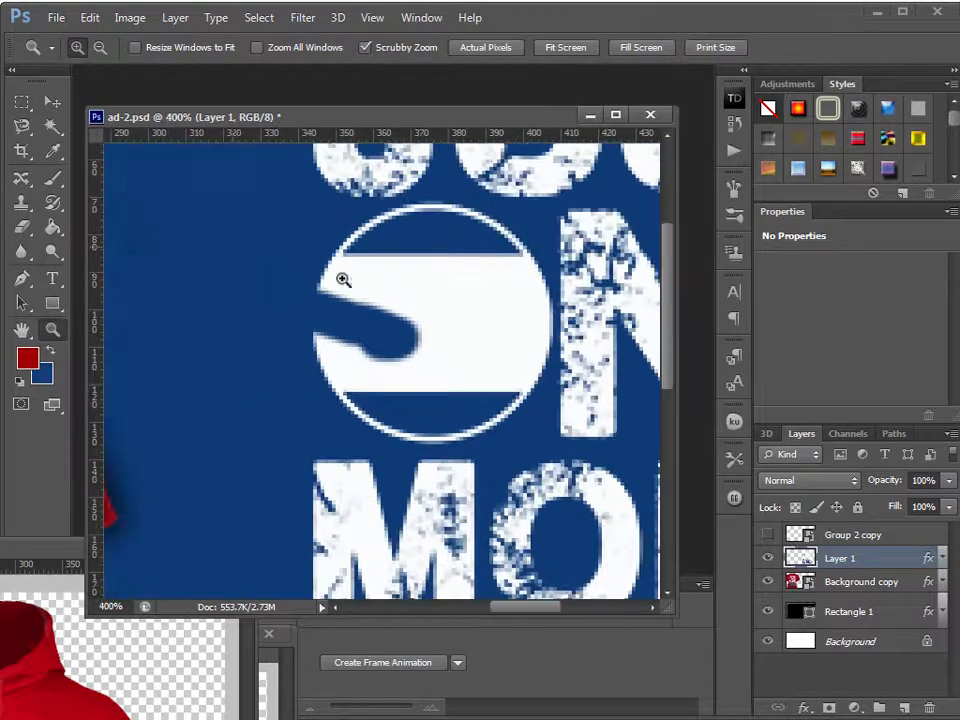
left_click(22, 102)
left_click_drag(440, 241, 486, 270)
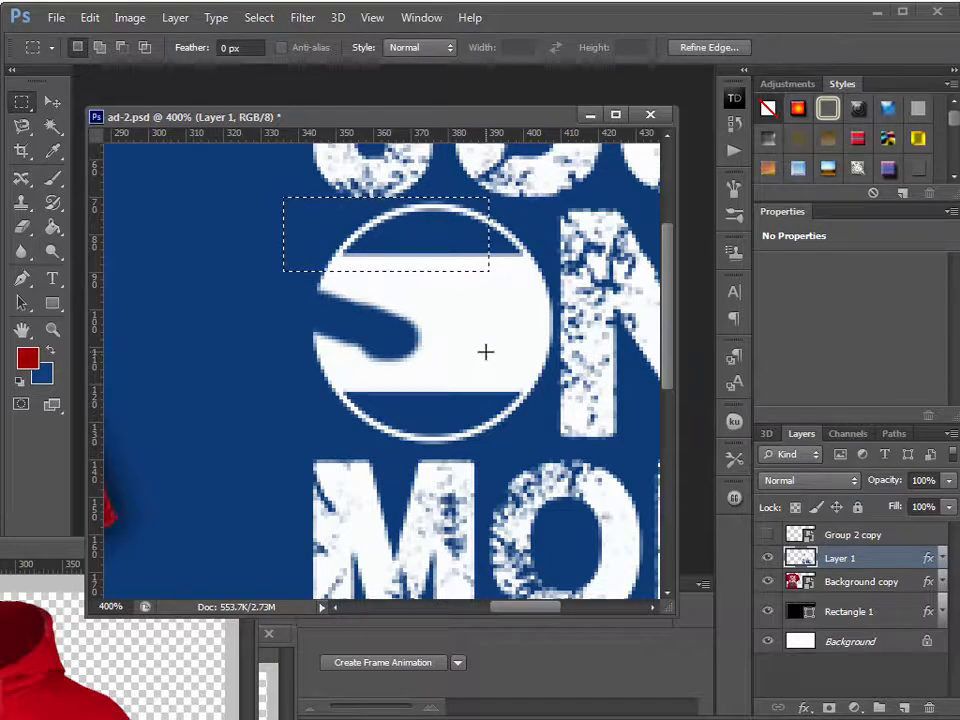
left_click(485, 350)
left_click_drag(288, 268, 476, 381)
key("ctrl+BackSpace")
left_click_drag(282, 236, 433, 285)
key("Delete")
left_click_drag(302, 336, 437, 429)
key("Delete")
left_click(484, 354)
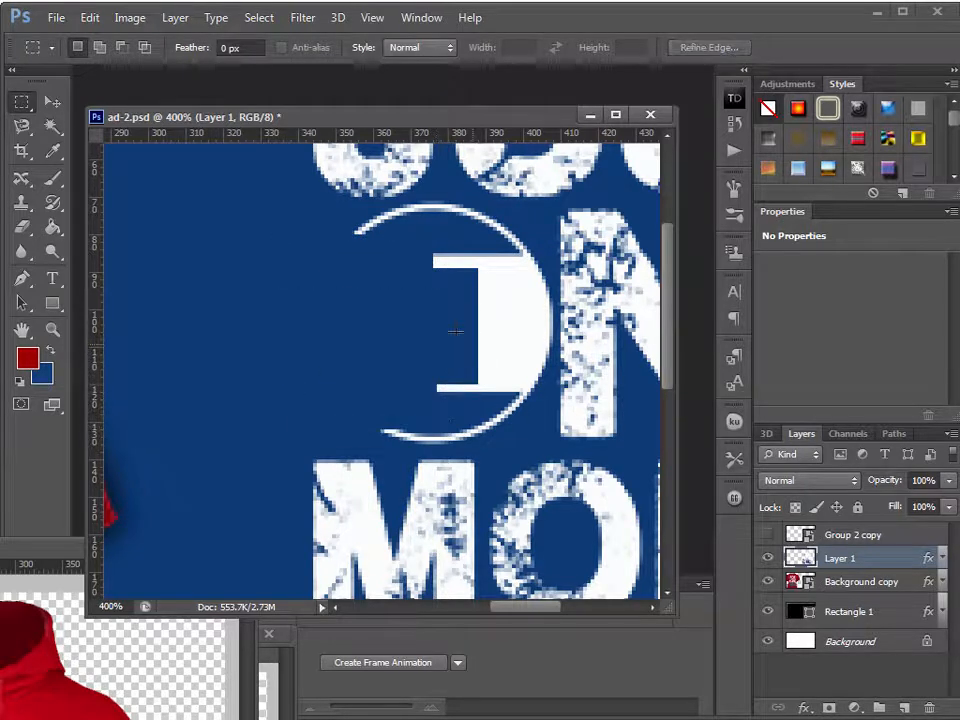
- Delete the remaining lower, right and upper pieces of the white circle on Layer 1 and save ad-2.psd
left_click_drag(315, 365, 518, 447)
key("Delete")
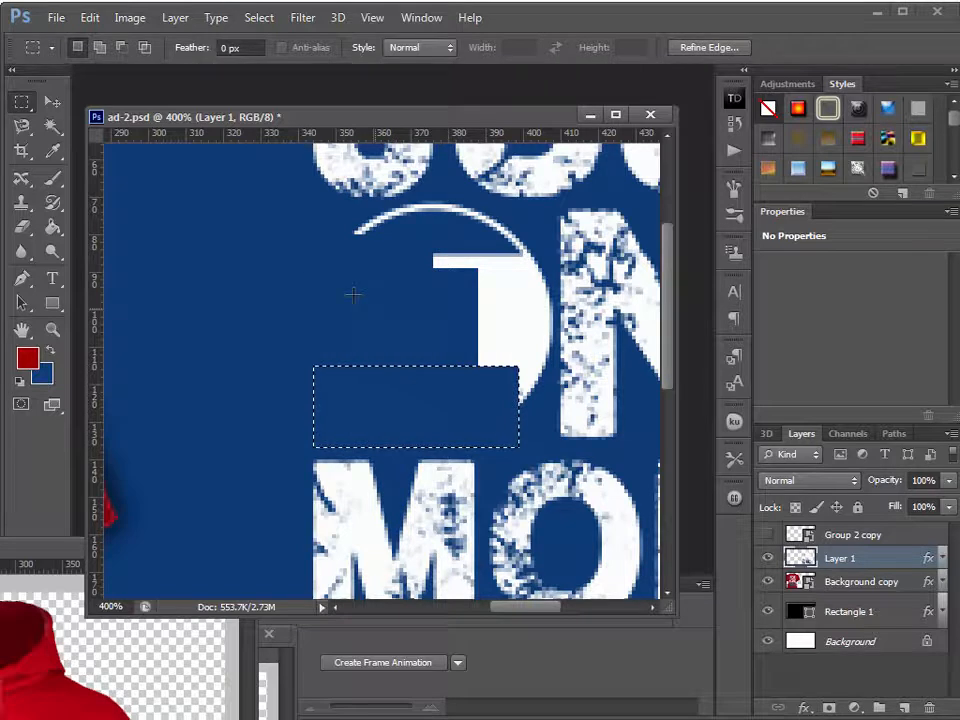
left_click(320, 247)
left_click_drag(337, 214, 557, 410)
key("Delete")
left_click(414, 242)
key("Delete")
left_click(357, 350)
left_click_drag(541, 256, 385, 205)
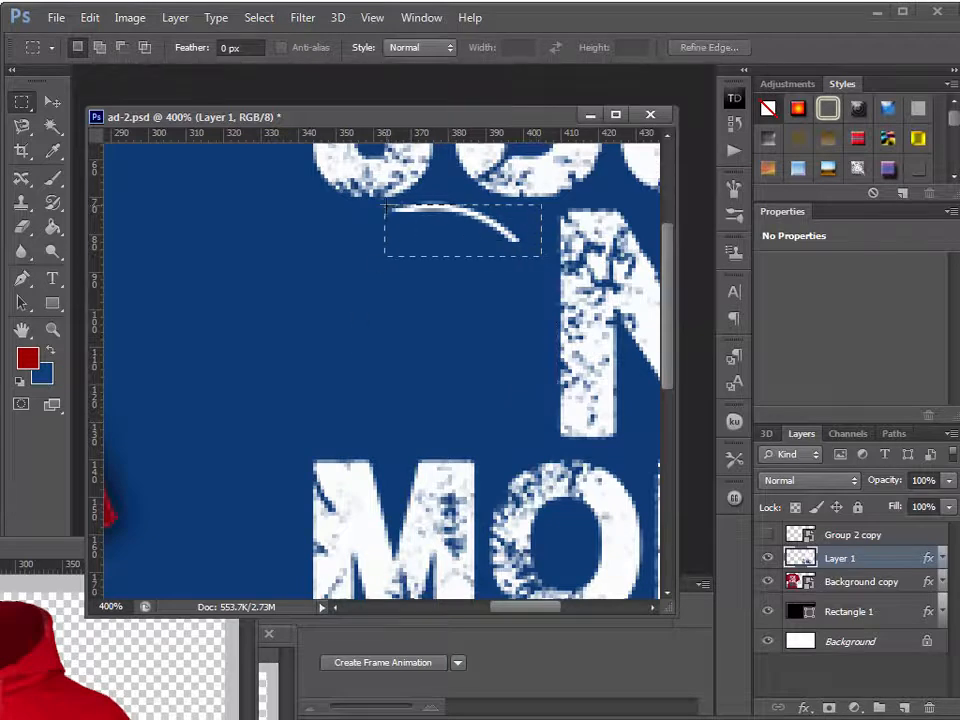
key("Delete")
left_click(460, 222)
left_click(497, 356)
key("ctrl+s")
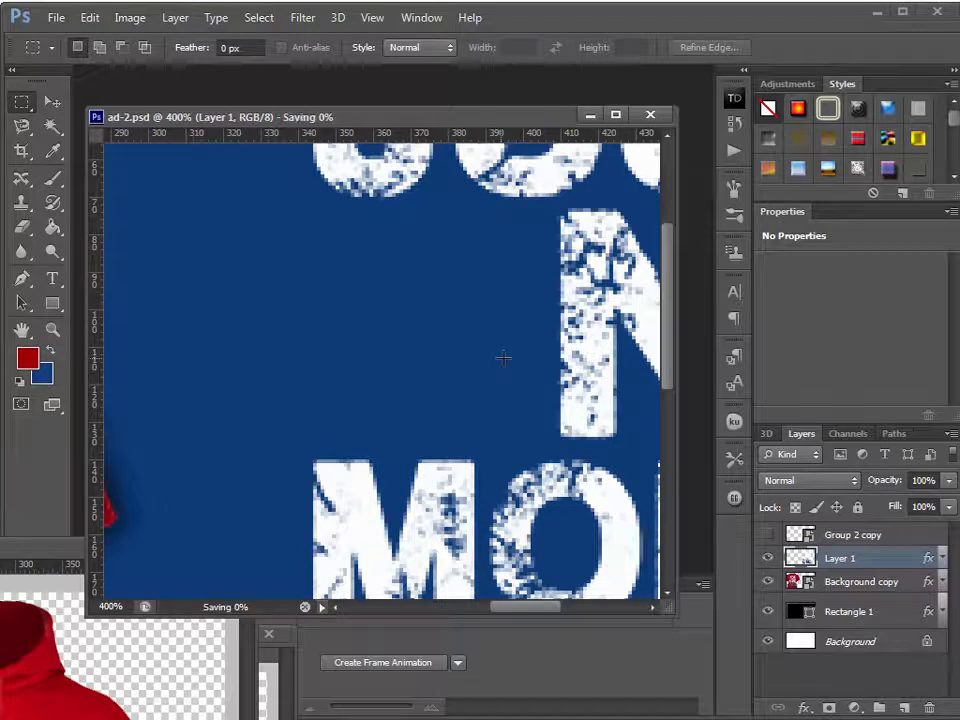
- Show the Group 2 copy logo layer again and display the whole ad at 100%
left_click(768, 536)
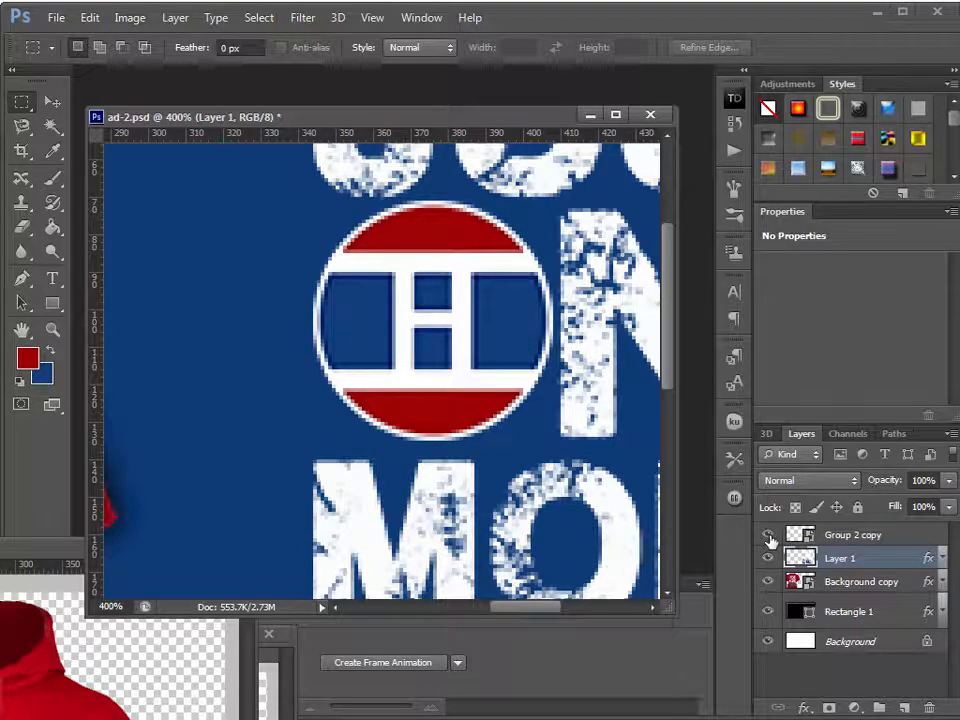
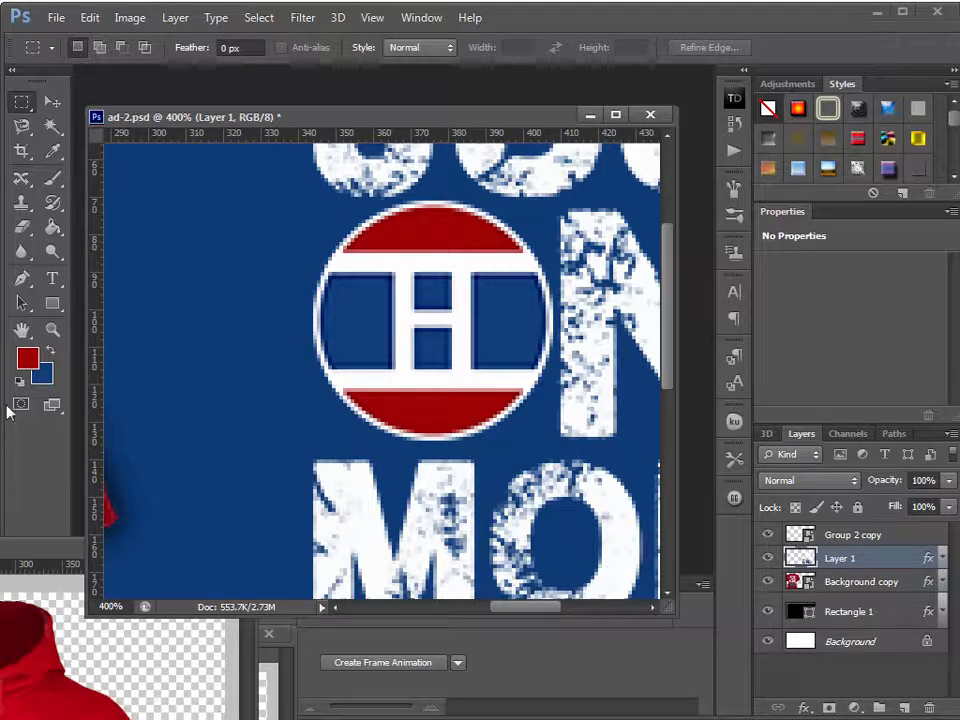
left_click(52, 329)
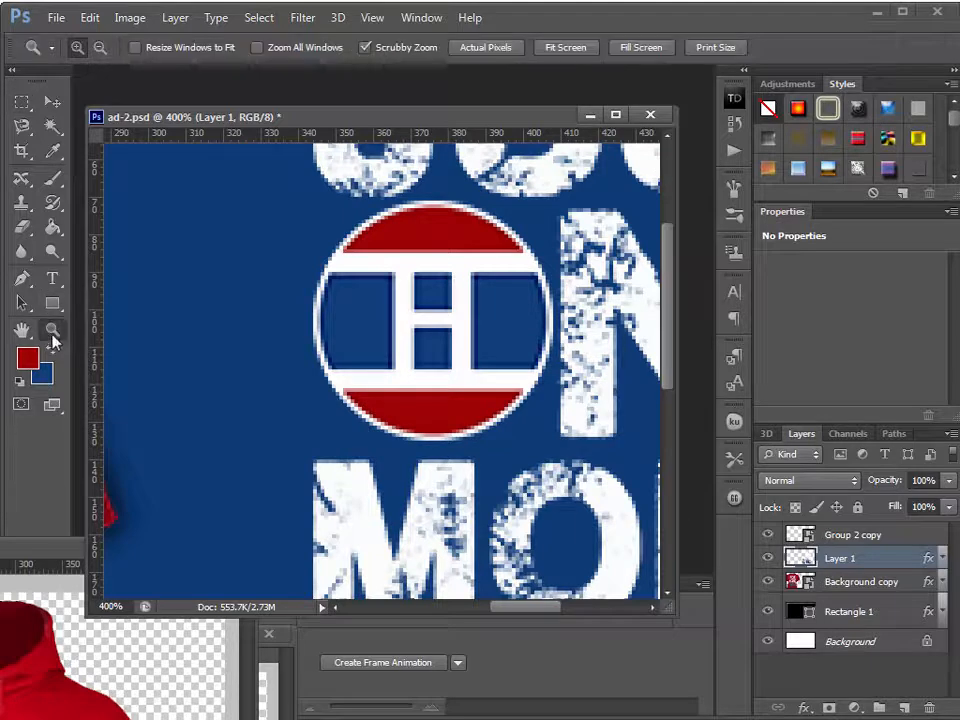
left_click(268, 310, "alt")
left_click(268, 310, "alt")
left_click(268, 310, "alt")
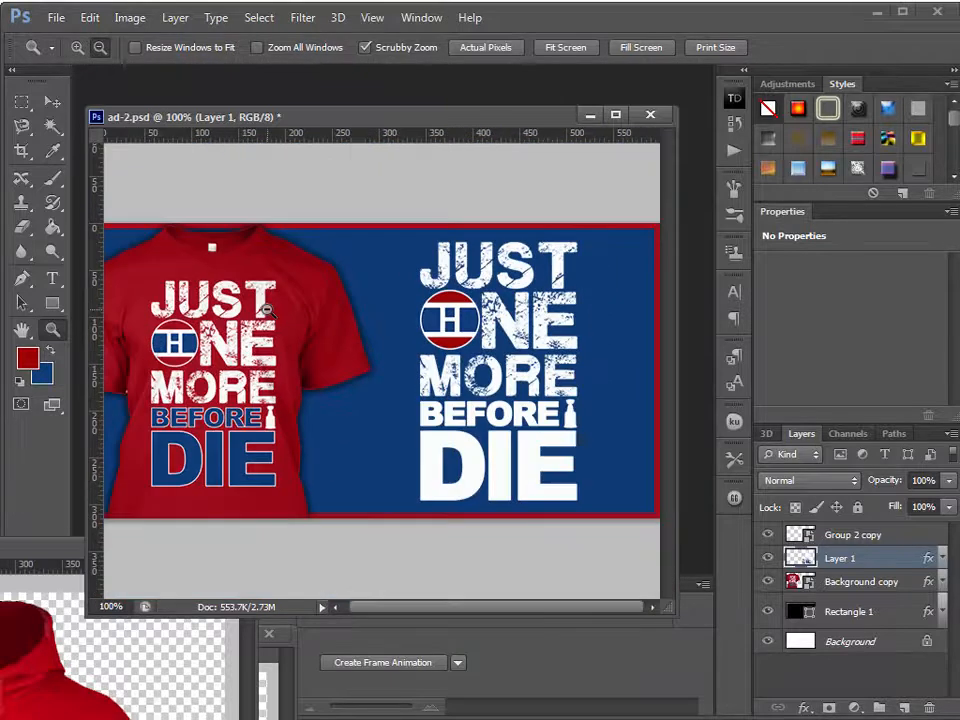
left_click_drag(675, 614, 814, 618)
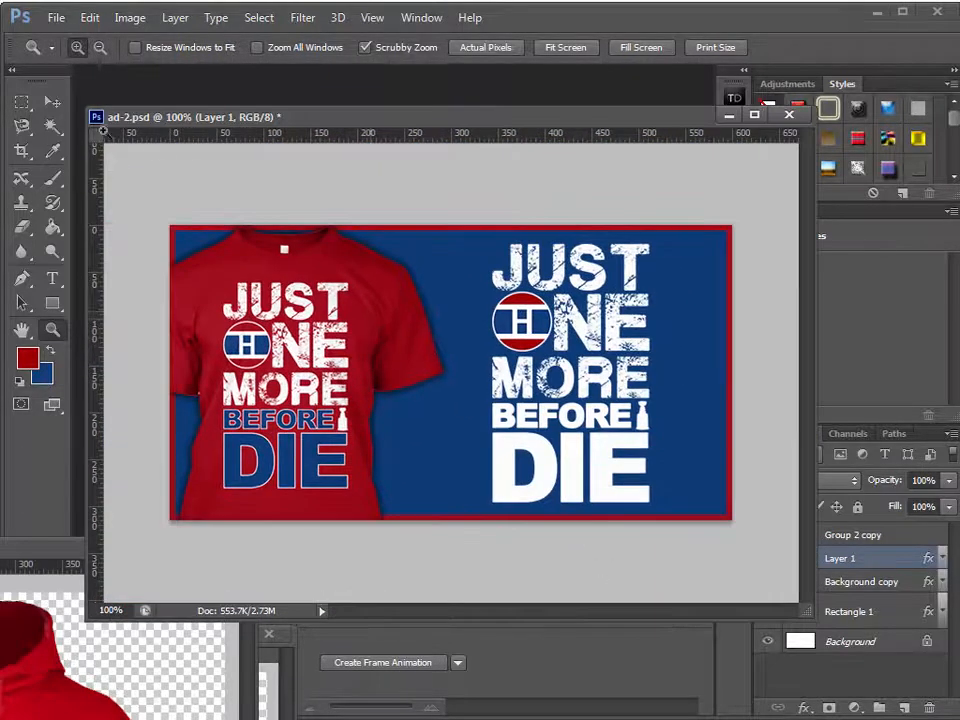
key("v")
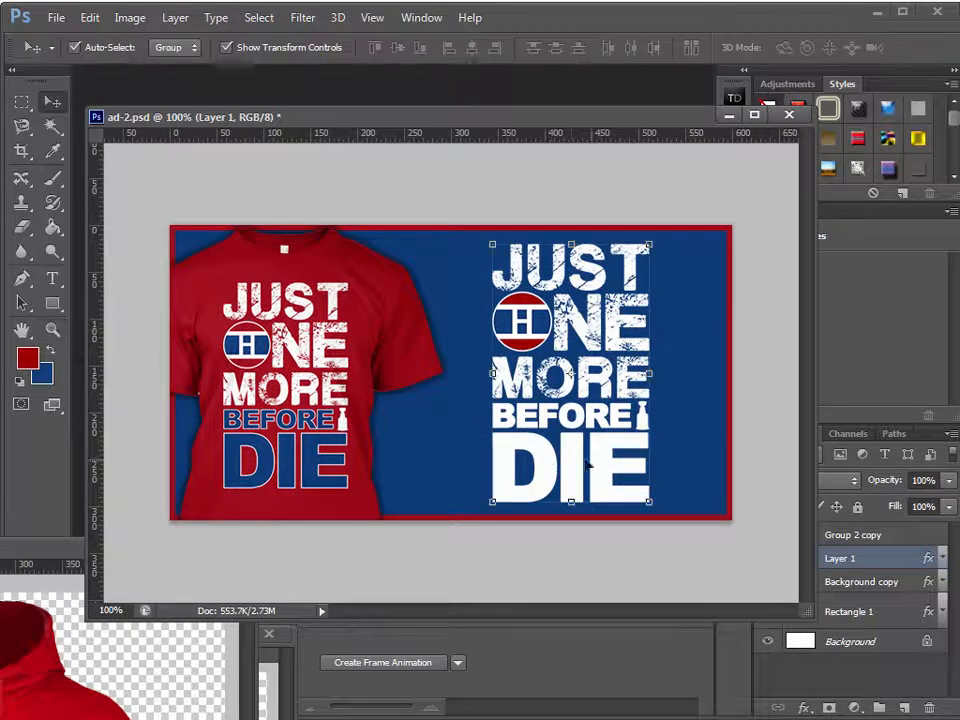
key("shift+Left")
key("shift+Left")
key("shift+Left")
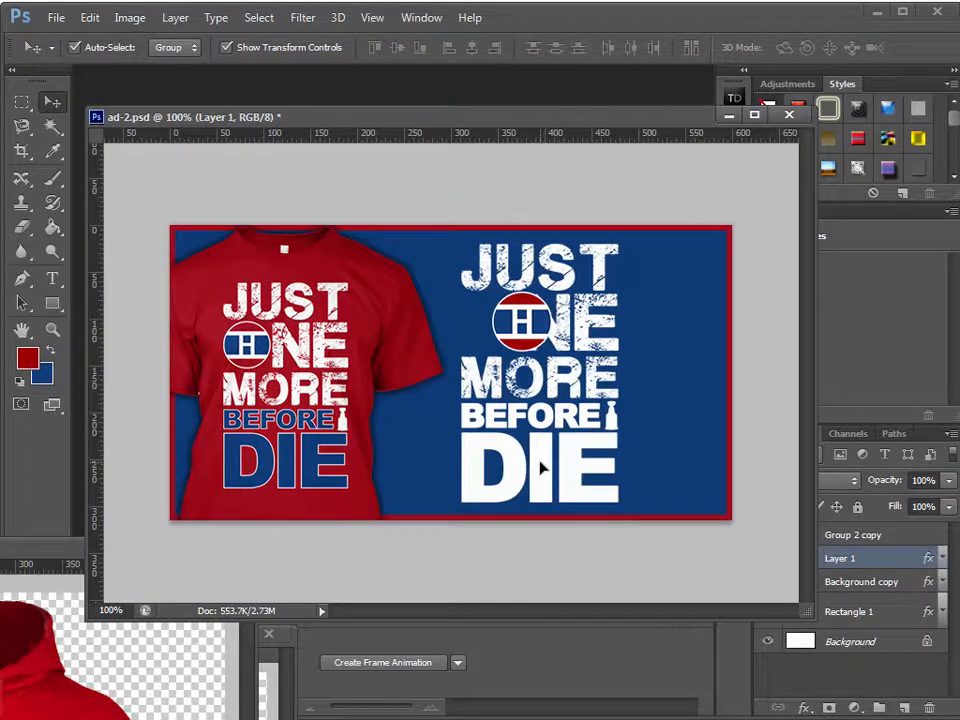
key("ctrl+z")
- Select the coloured logo and the white lettering layers together and merge them into one layer
left_click(689, 563)
left_click(522, 343)
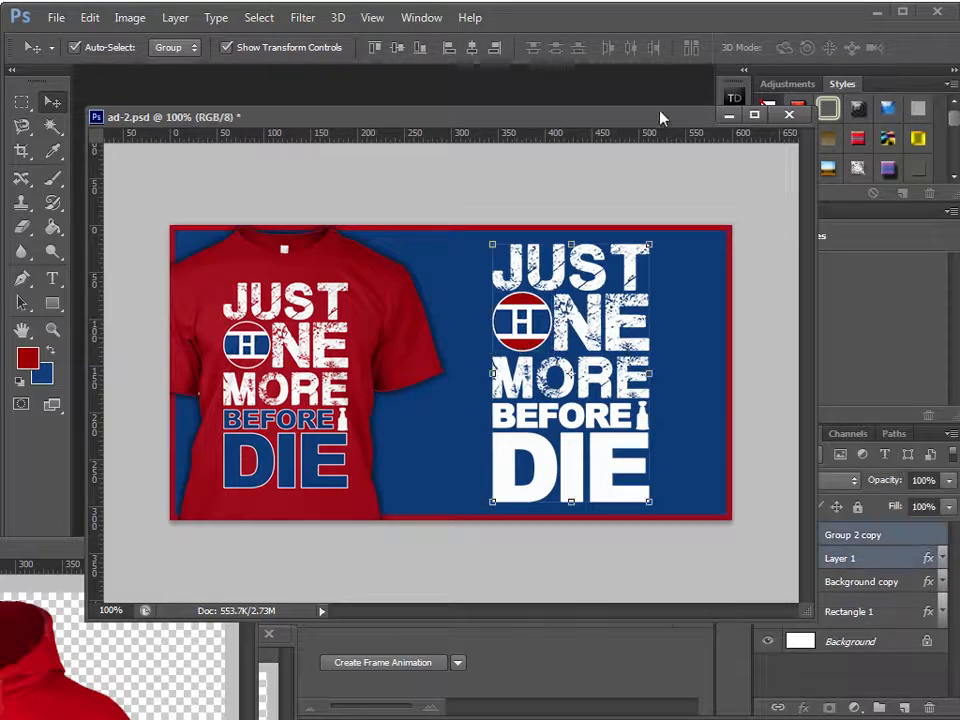
left_click_drag(619, 112, 471, 67)
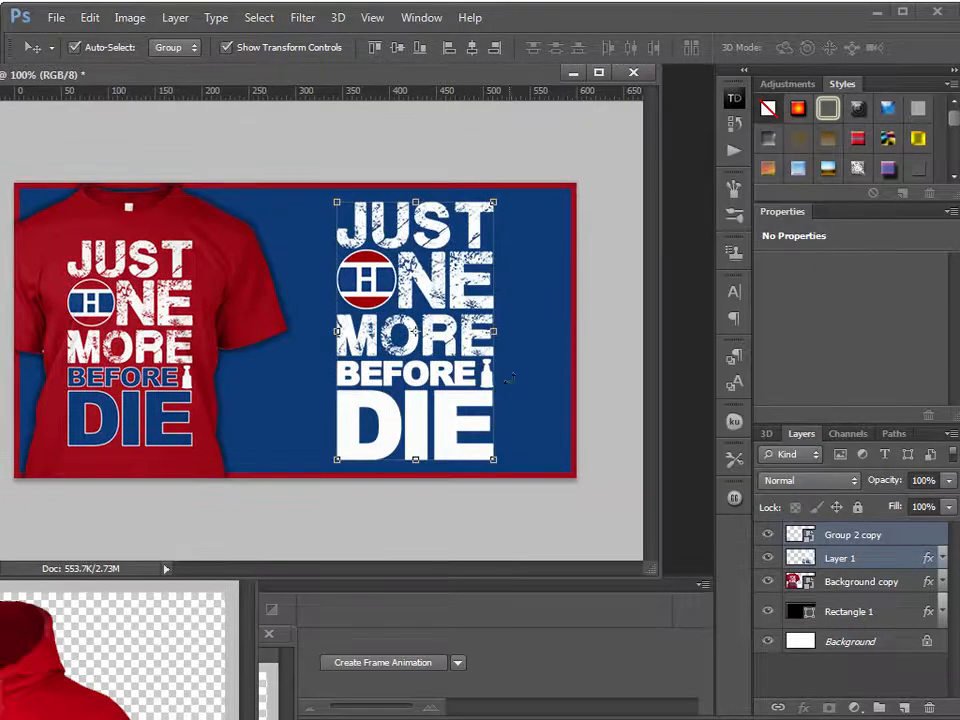
key("ctrl+e")
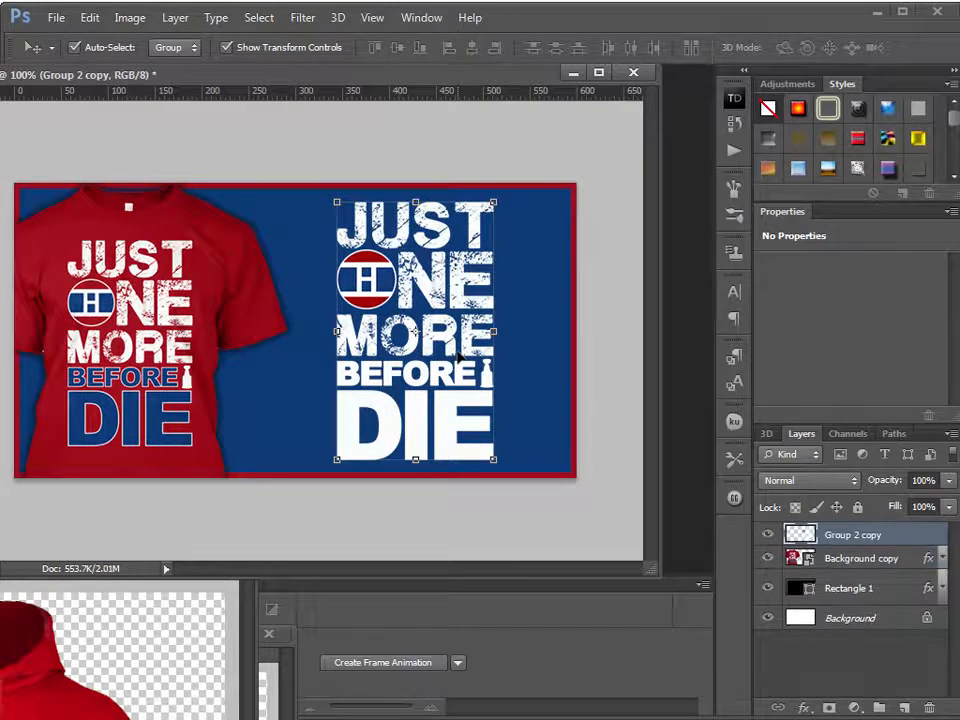
- Move the merged lettering left against the T-shirt's sleeve, stacked beneath the T-shirt layer, and save ad-2.psd
left_click_drag(447, 428, 380, 430)
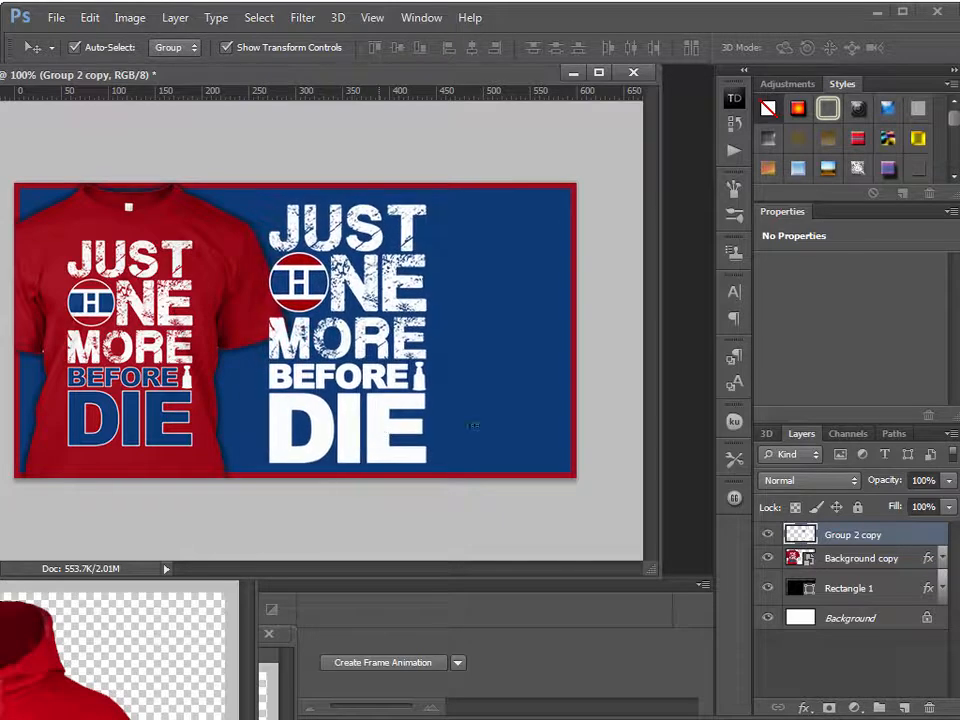
left_click_drag(921, 539, 916, 569)
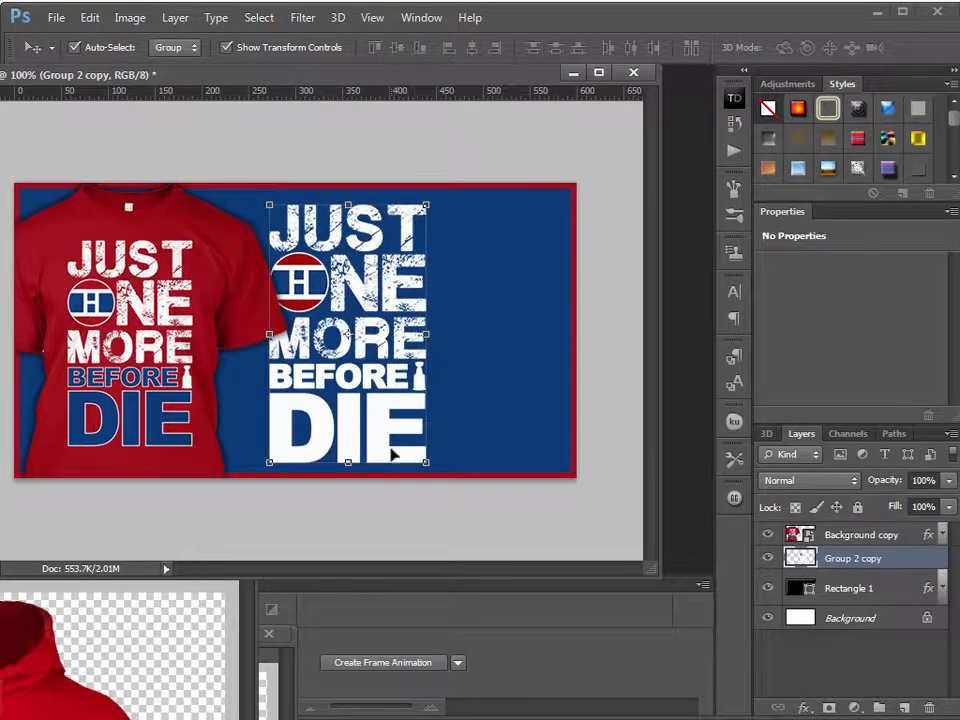
left_click_drag(391, 450, 390, 449)
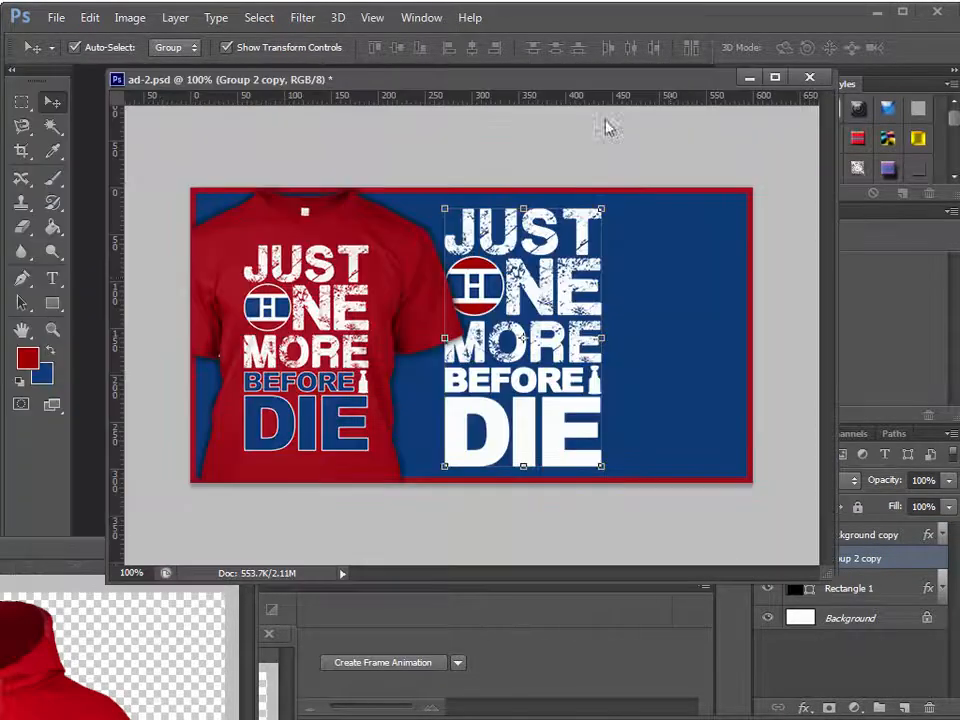
key("ctrl+s")
- Copy the women's T-shirt into ad-2.psd and scale it down to fit the ad's upper right corner beside the lettering
left_click(17, 548)
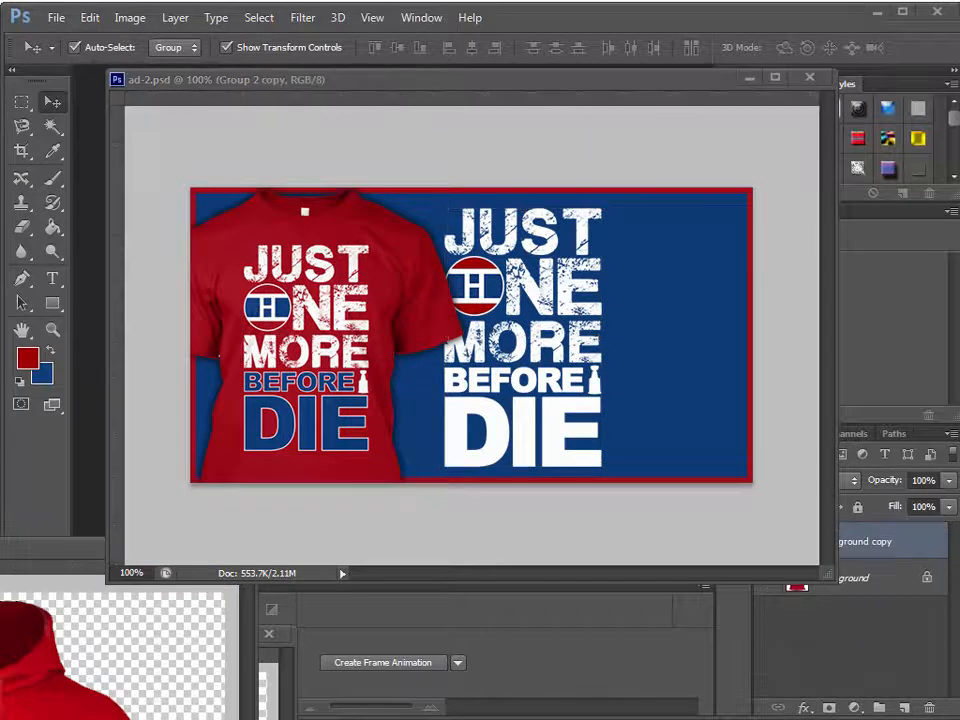
left_click_drag(45, 668, 504, 352)
left_click_drag(514, 255, 648, 341)
left_click_drag(411, 168, 600, 420)
left_click_drag(700, 420, 675, 280)
left_click_drag(572, 228, 615, 289)
left_click_drag(707, 443, 700, 382)
key("Return")
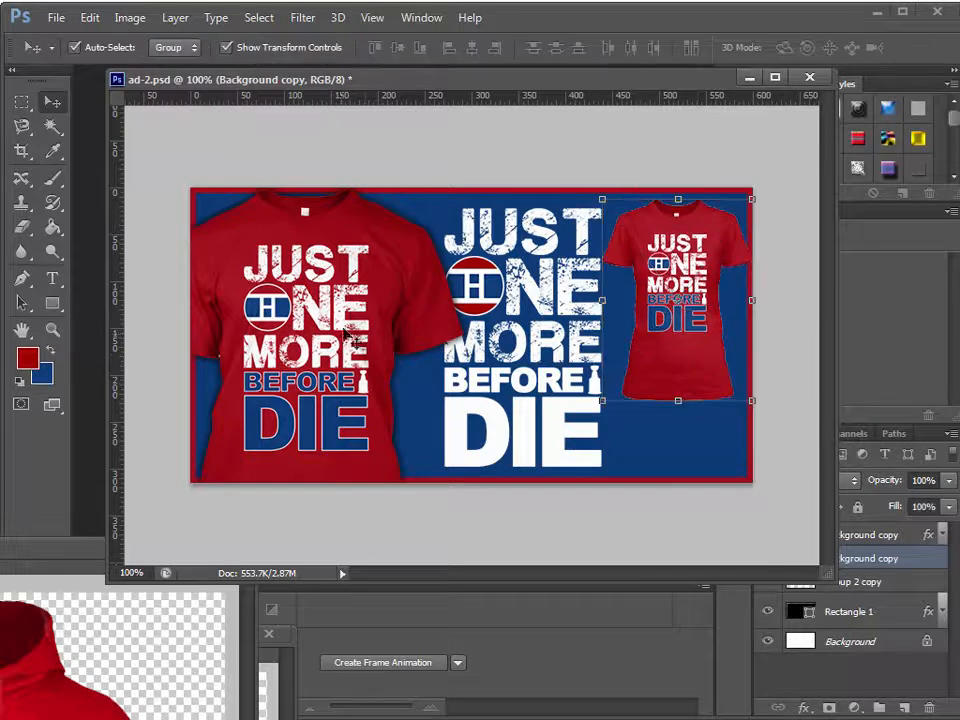
- Save the large T-shirt layer's stroke and drop shadow effects as a new layer style named Style 65
left_click_drag(655, 80, 512, 59)
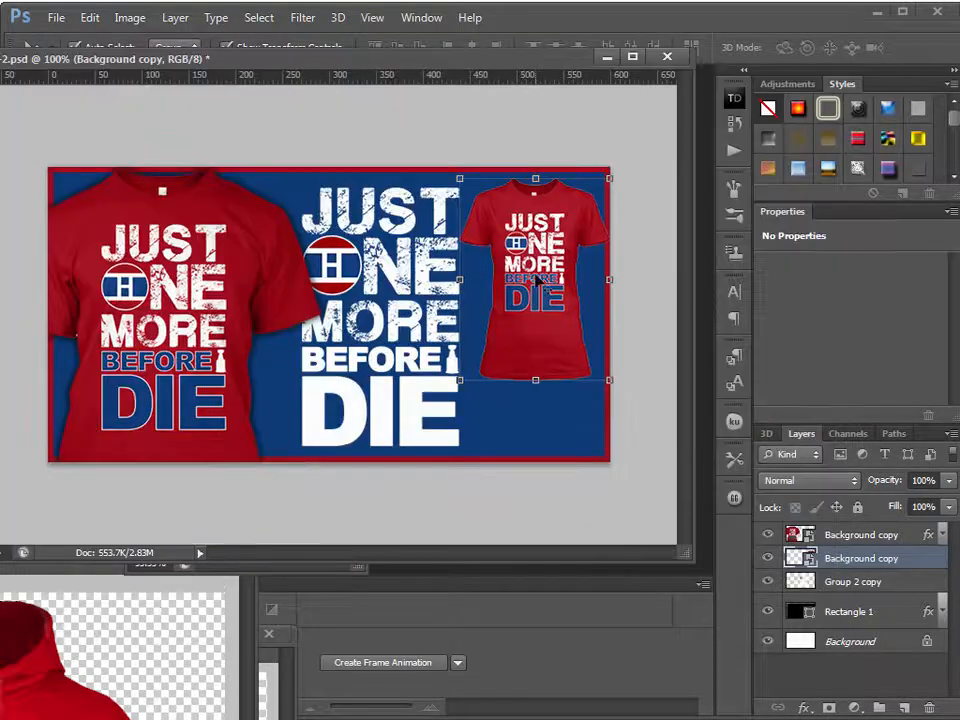
left_click(228, 247)
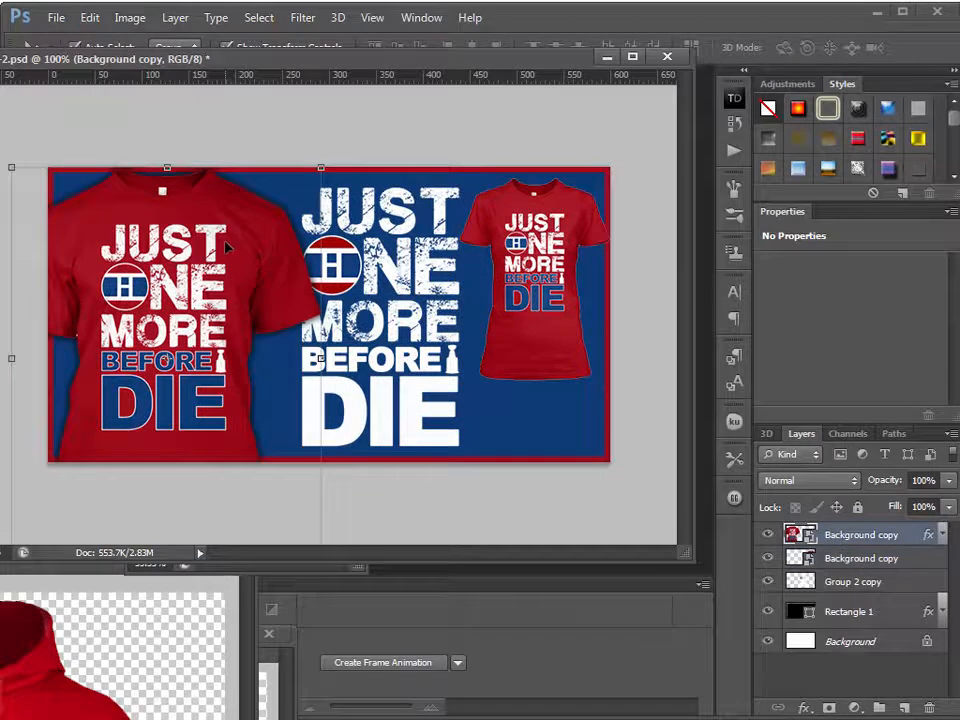
double_click(913, 545)
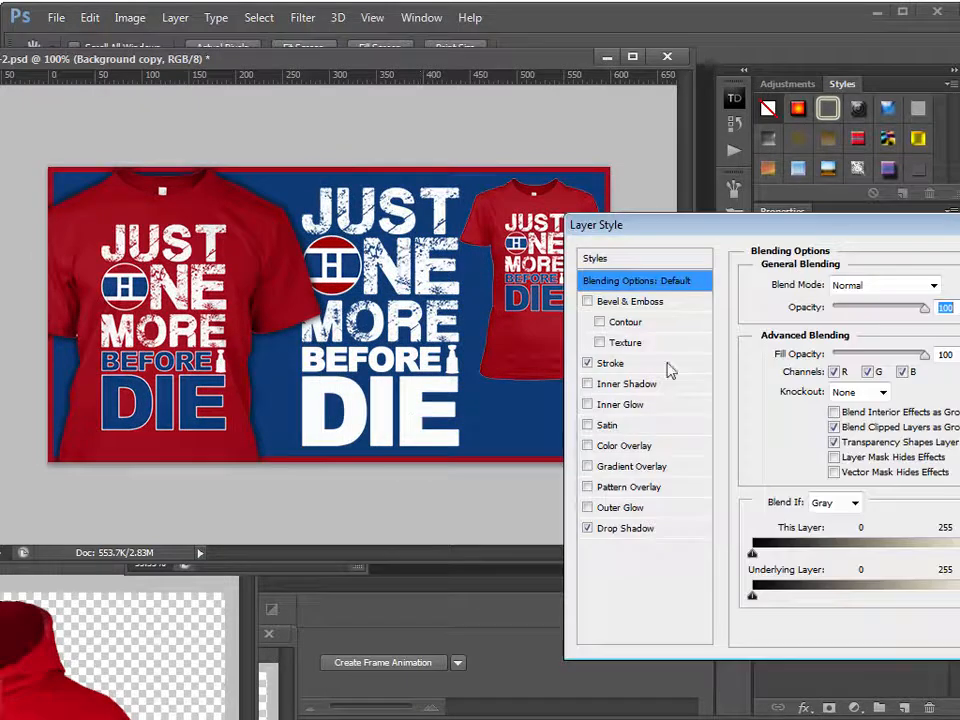
left_click_drag(789, 236, 445, 190)
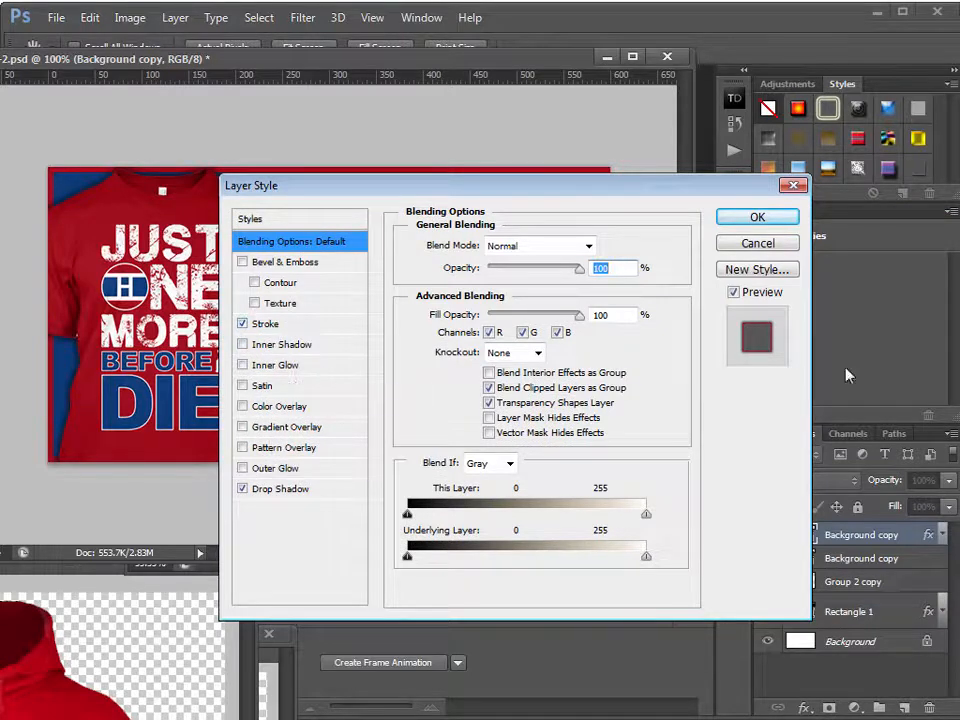
left_click(745, 274)
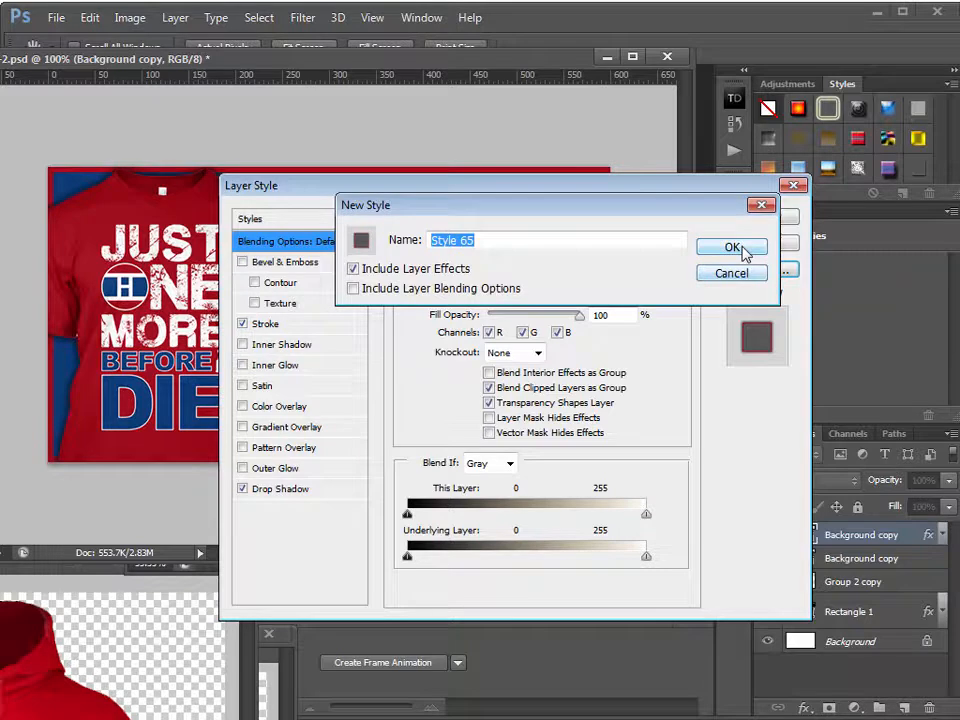
left_click(738, 252)
left_click(775, 217)
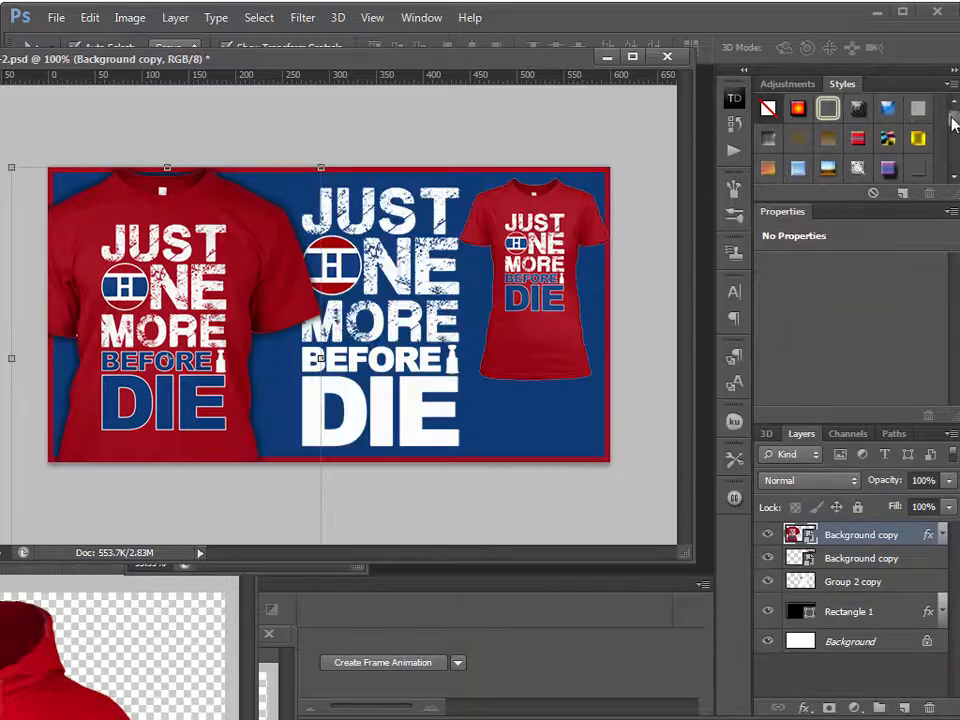
- Apply the saved stroke and drop shadow style to the women's T-shirt layer
scroll(953, 170, "down", 3)
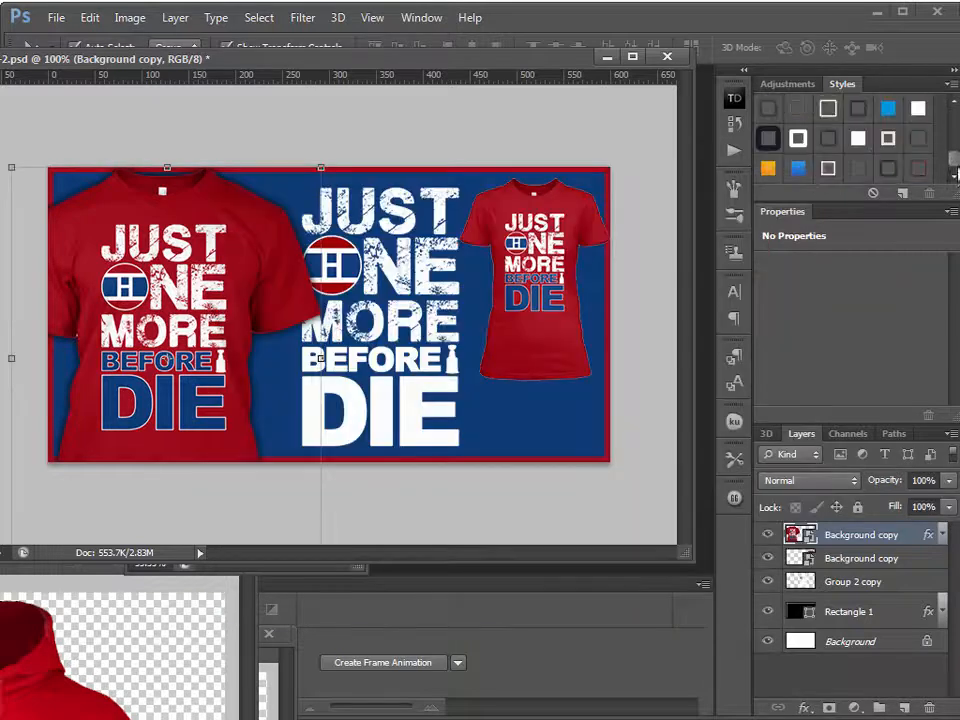
left_click(560, 292)
left_click(918, 170)
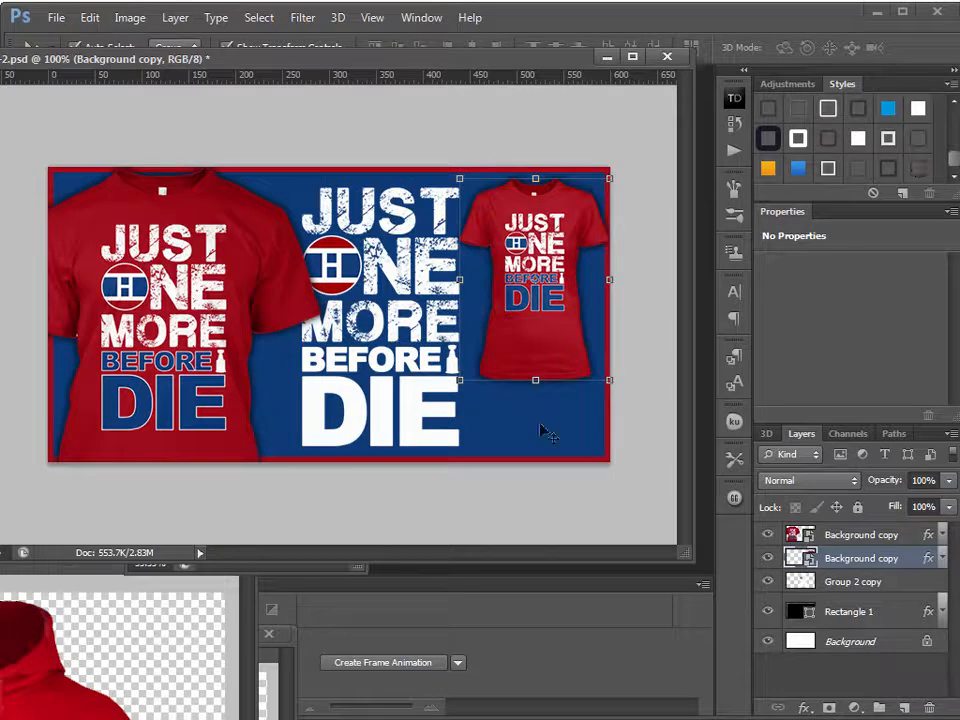
- Copy the red hoodie into ad-2.psd, scaled into the lower right corner over the women's T-shirt, and give it the saved layer style
left_click(197, 600)
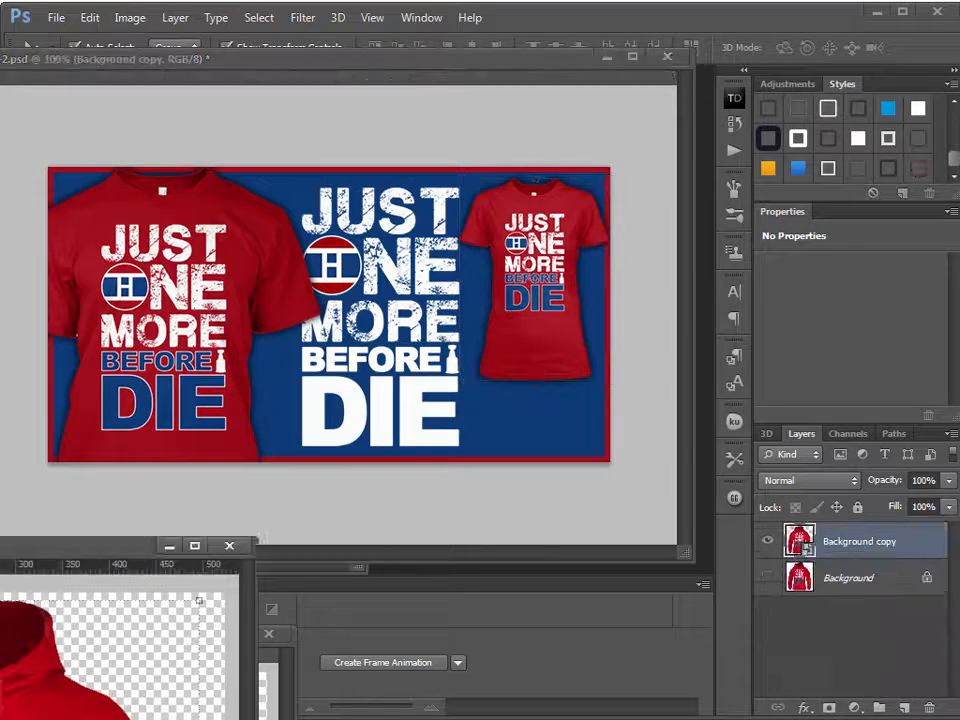
left_click_drag(197, 600, 379, 394)
left_click_drag(395, 251, 385, 368)
key("ctrl+t")
left_click_drag(585, 202, 398, 423)
left_click_drag(304, 448, 542, 272)
left_click_drag(643, 242, 522, 394)
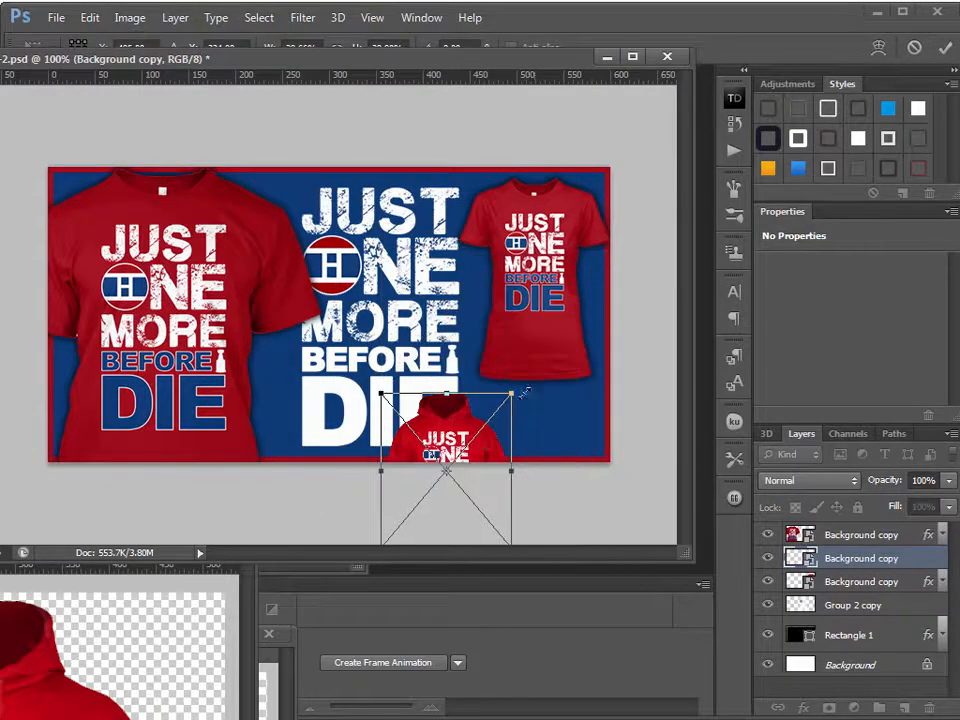
left_click_drag(485, 441, 575, 329)
left_click_drag(600, 437, 636, 477)
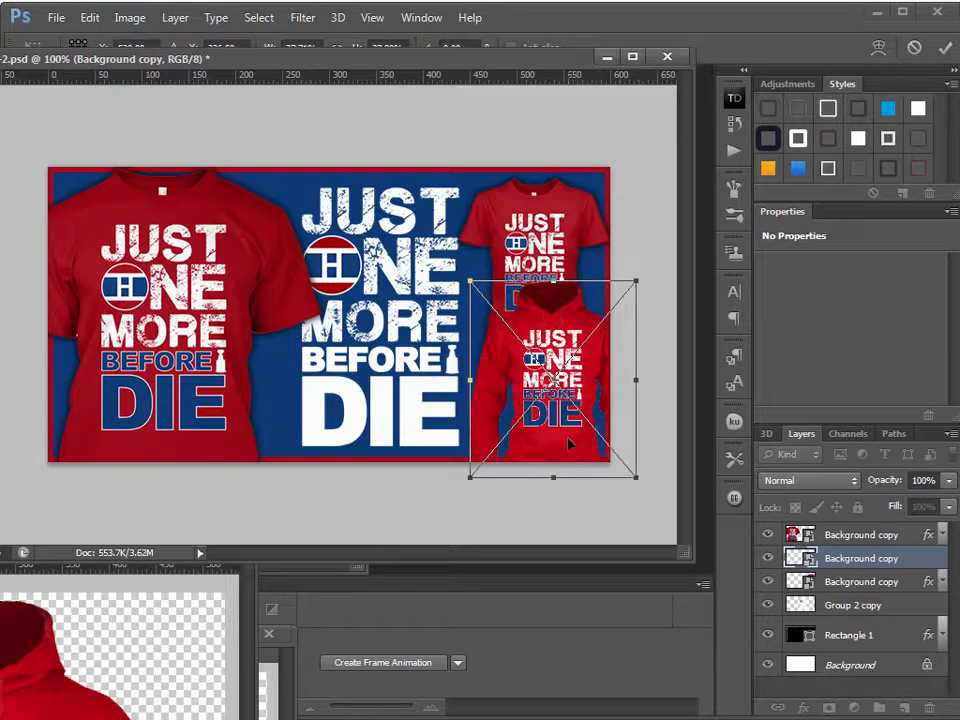
key("Return")
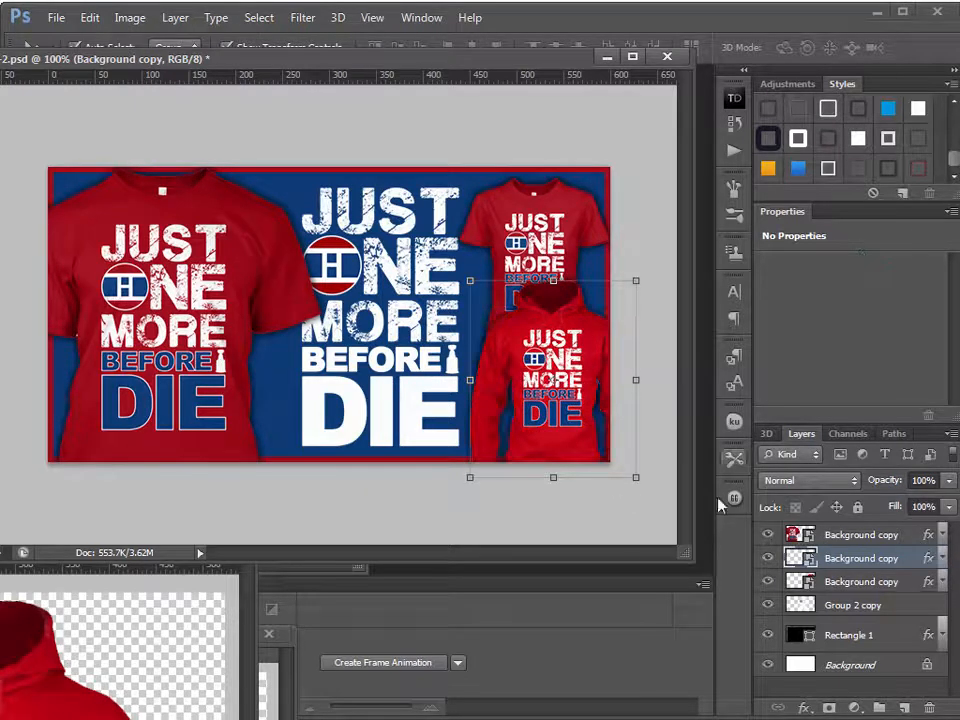
- Shift the hoodie left over the lettering's edge, raise the women's T-shirt to the ad's top border, and save ad-2.psd
left_click(436, 527)
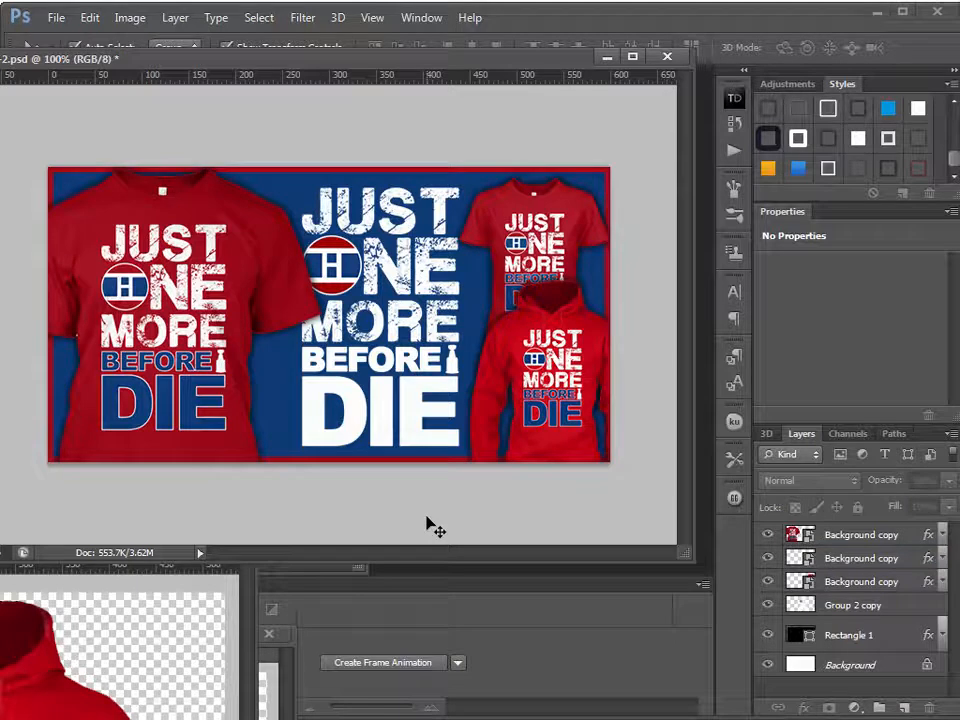
left_click_drag(574, 400, 548, 400)
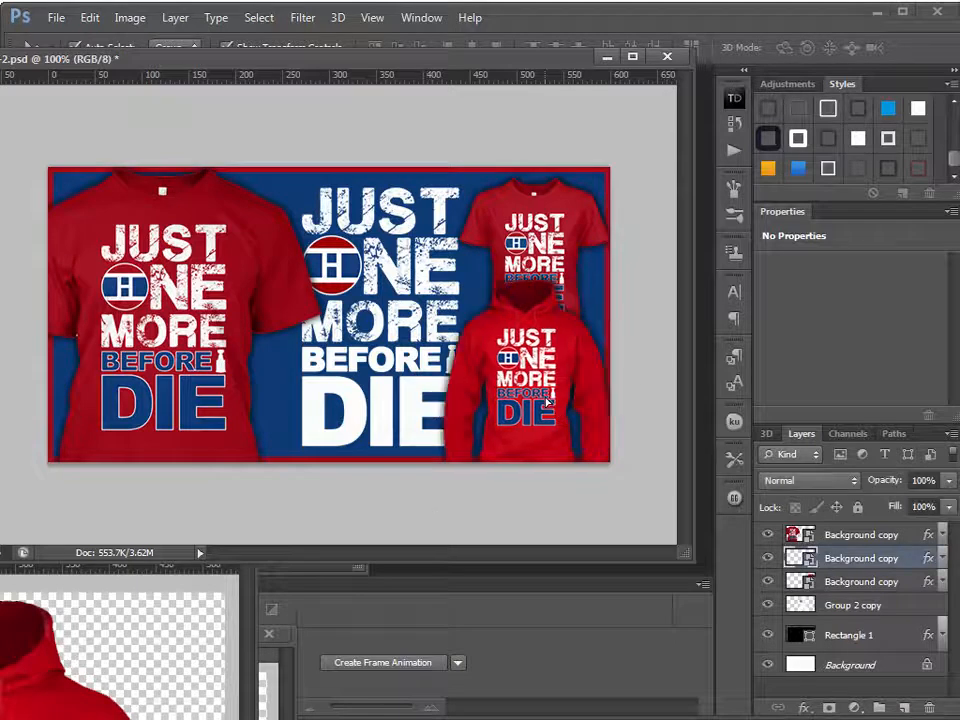
left_click(637, 522)
key("ctrl+s")
left_click_drag(566, 229, 566, 218)
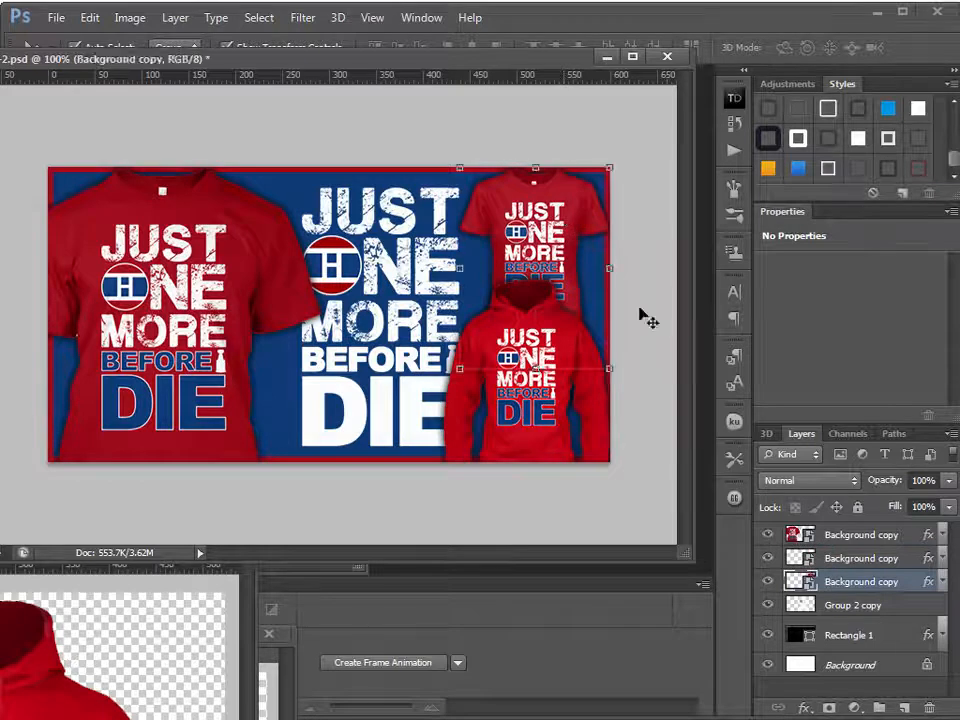
left_click(668, 405)
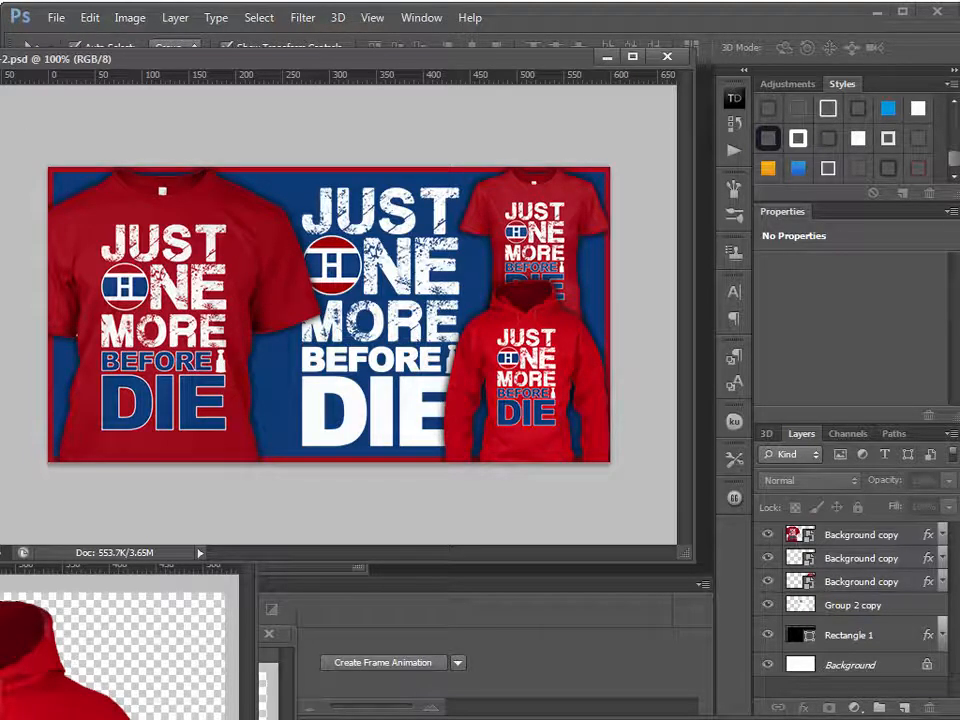
- Run Save for Web on ad-2.psd and save the document under the new name ad-3.psd
key("ctrl+alt+shift+s")
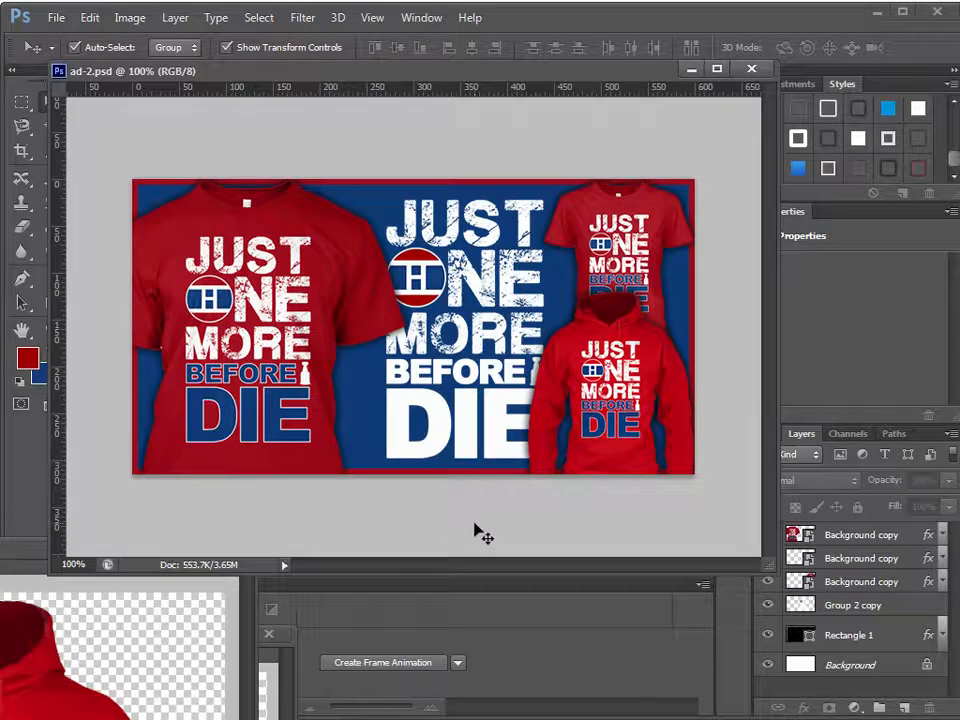
left_click_drag(774, 565, 686, 489)
left_click_drag(487, 78, 493, 100)
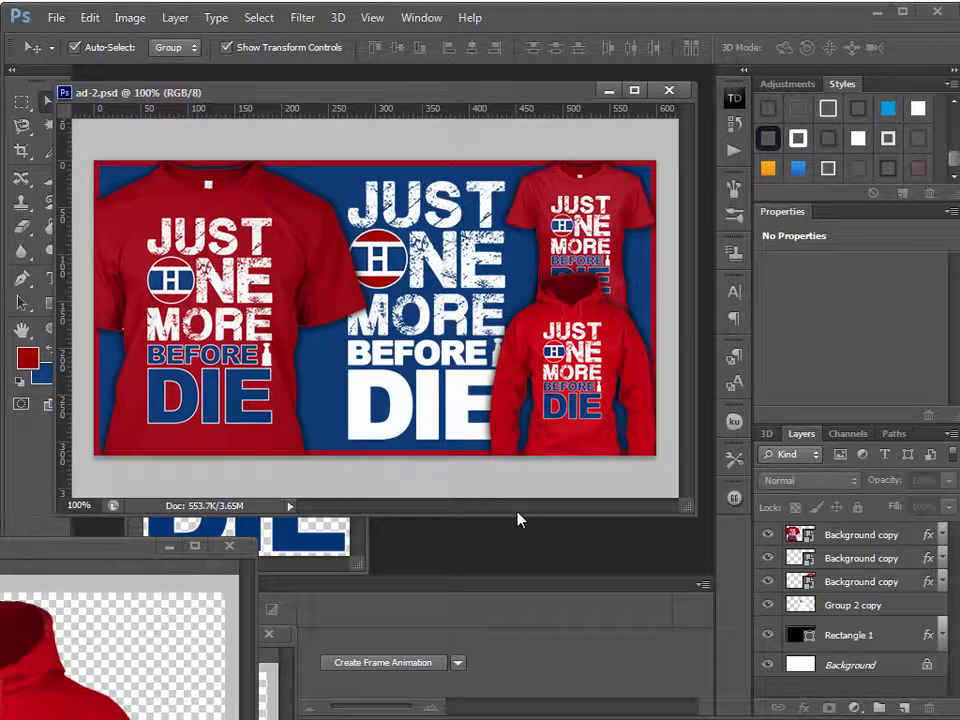
left_click(57, 17)
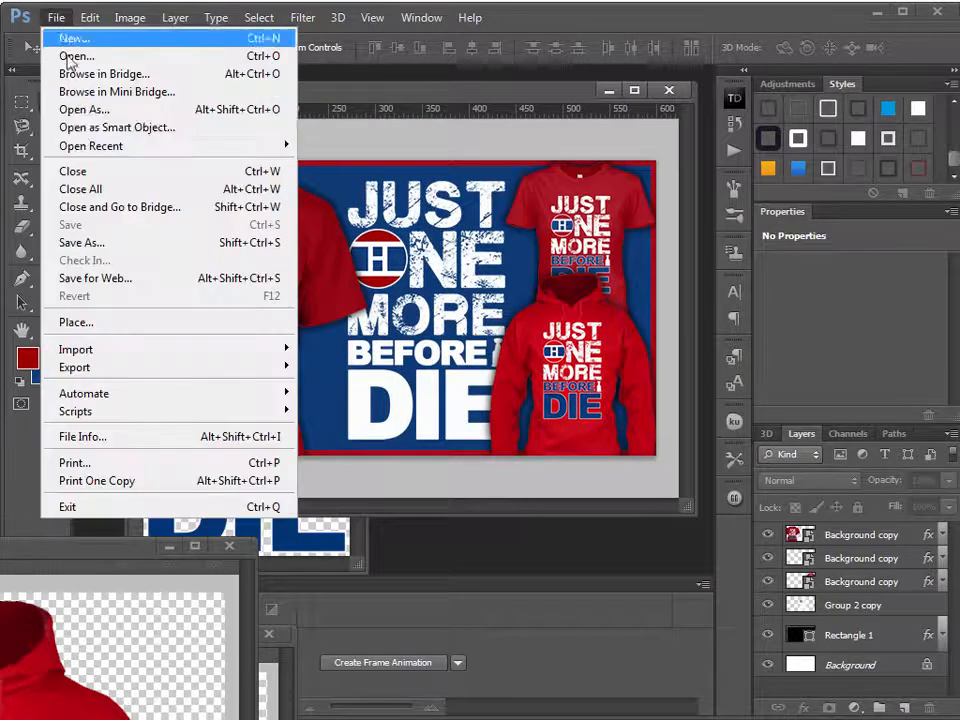
left_click(90, 243)
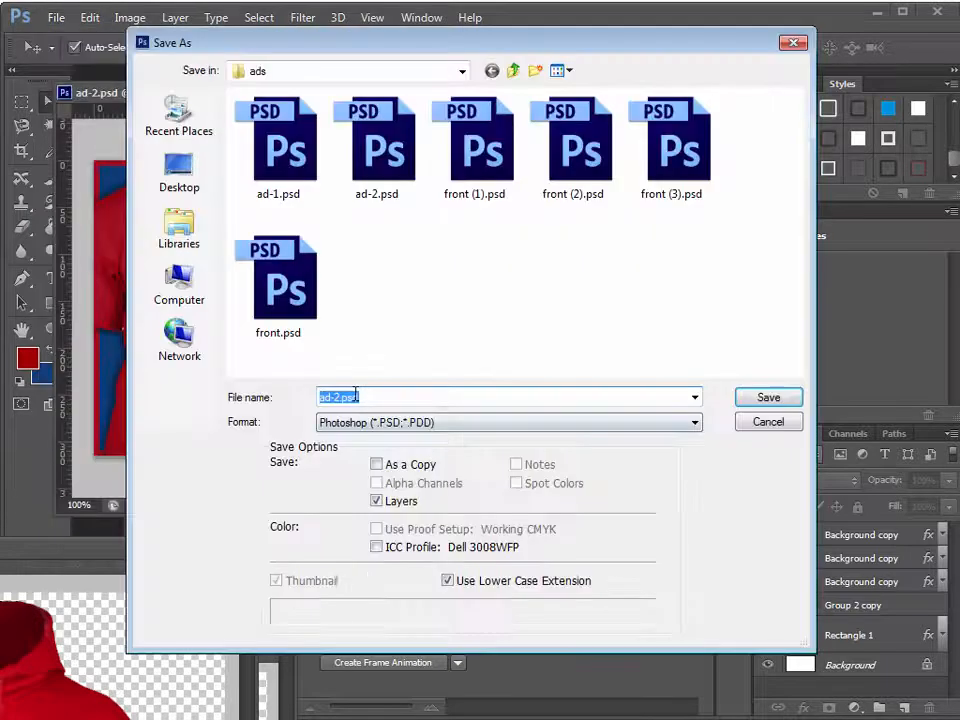
left_click(343, 396)
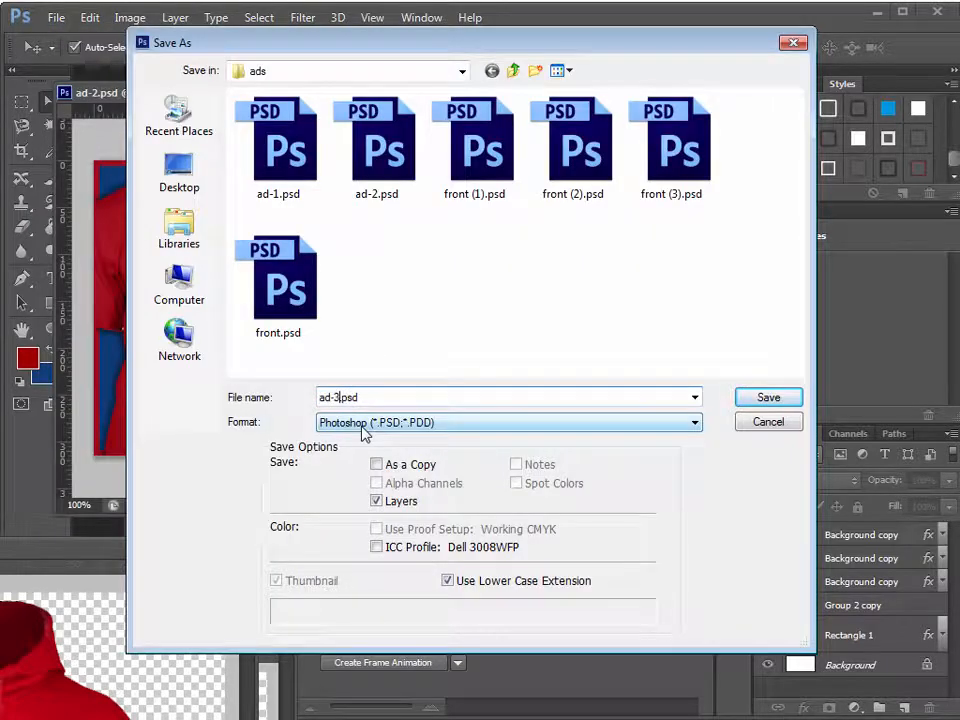
key("Return")
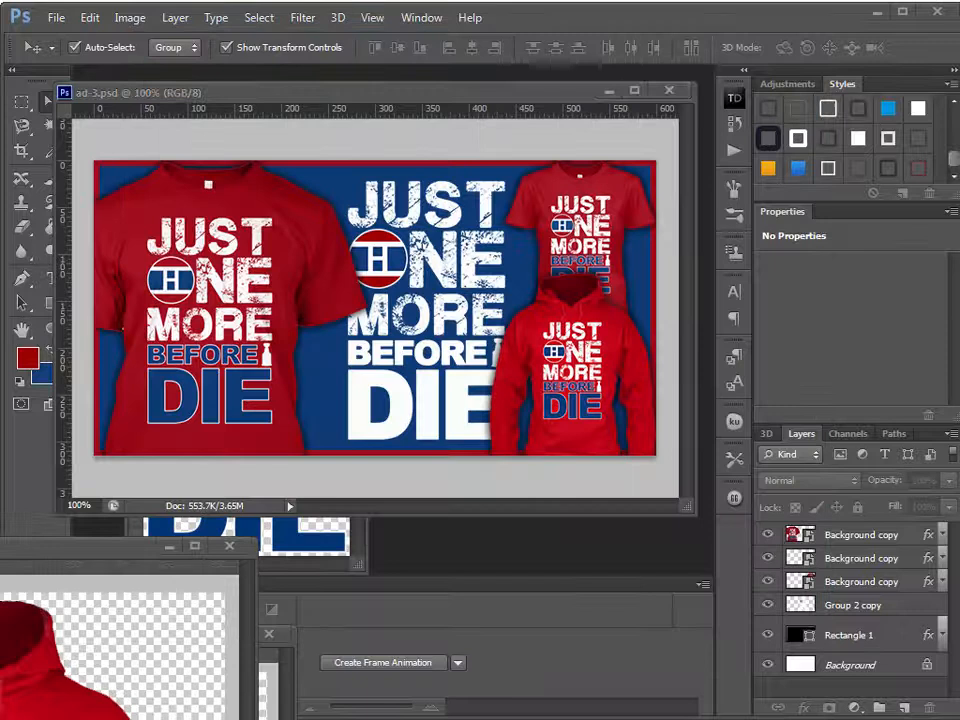
- Switch to the web browser and search Google Images for "montreal canadiens"
key("alt+Tab")
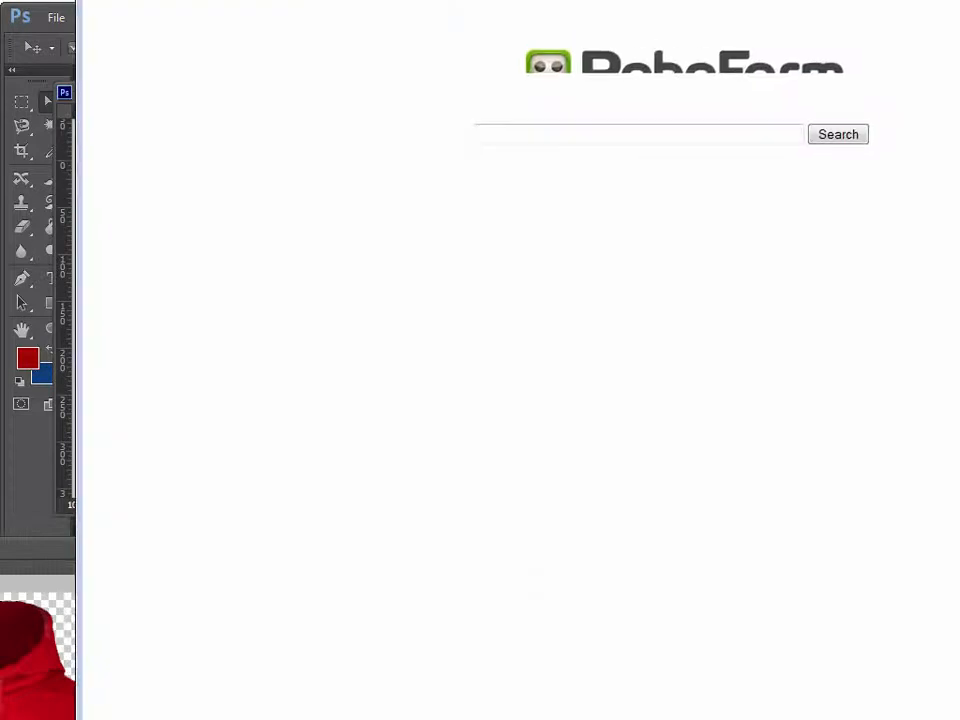
left_click(309, 698)
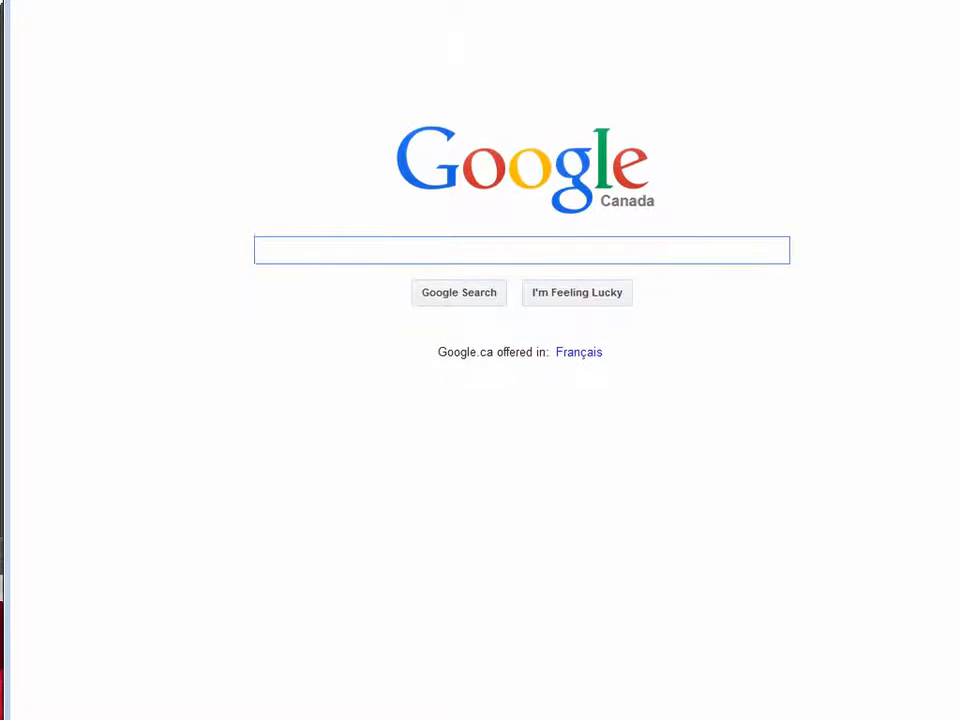
type("montre")
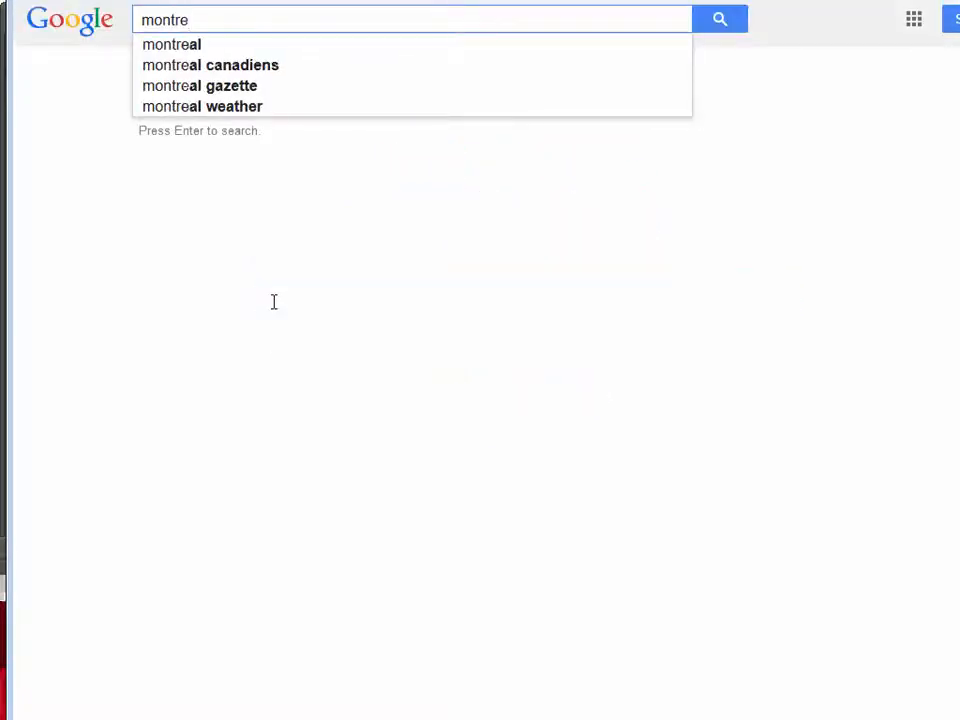
key("Down")
key("Down")
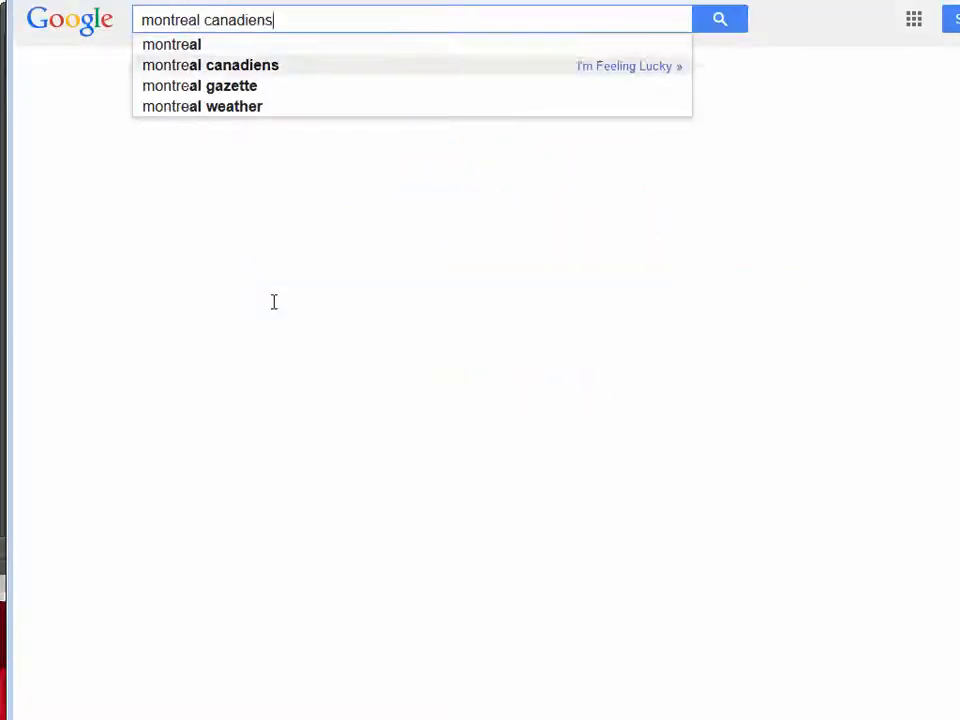
key("Return")
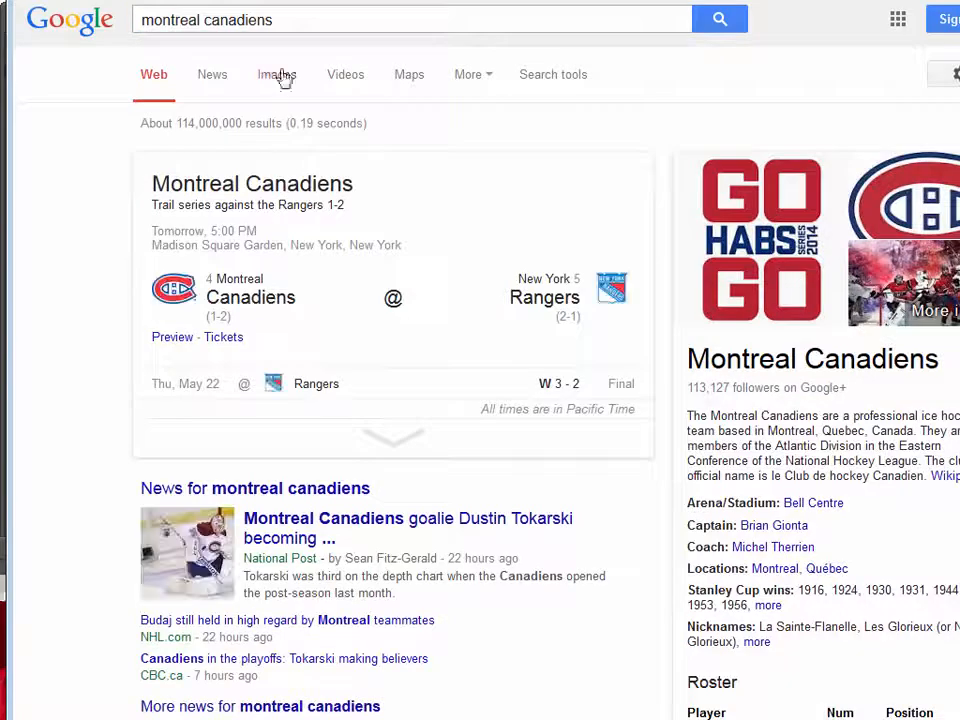
left_click(282, 76)
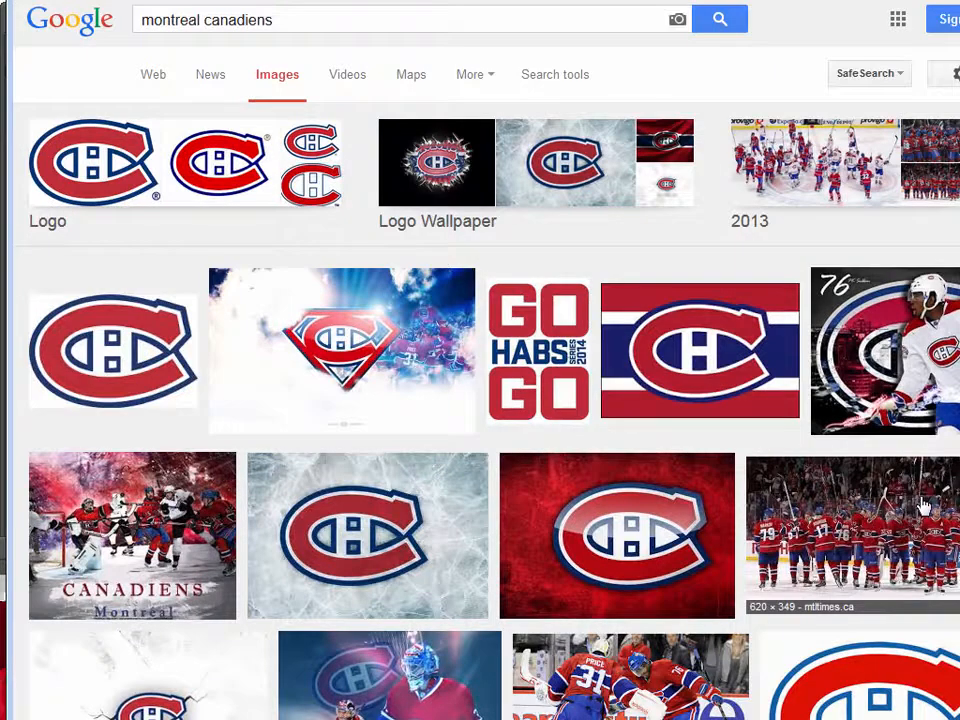
- Save the photo of the Canadiens players celebrating in a huddle as hkn_senators_canadiens_20140315.jpg in the Montreal campaign's ads folder
scroll(805, 567, "down", 2)
scroll(805, 567, "down", 3)
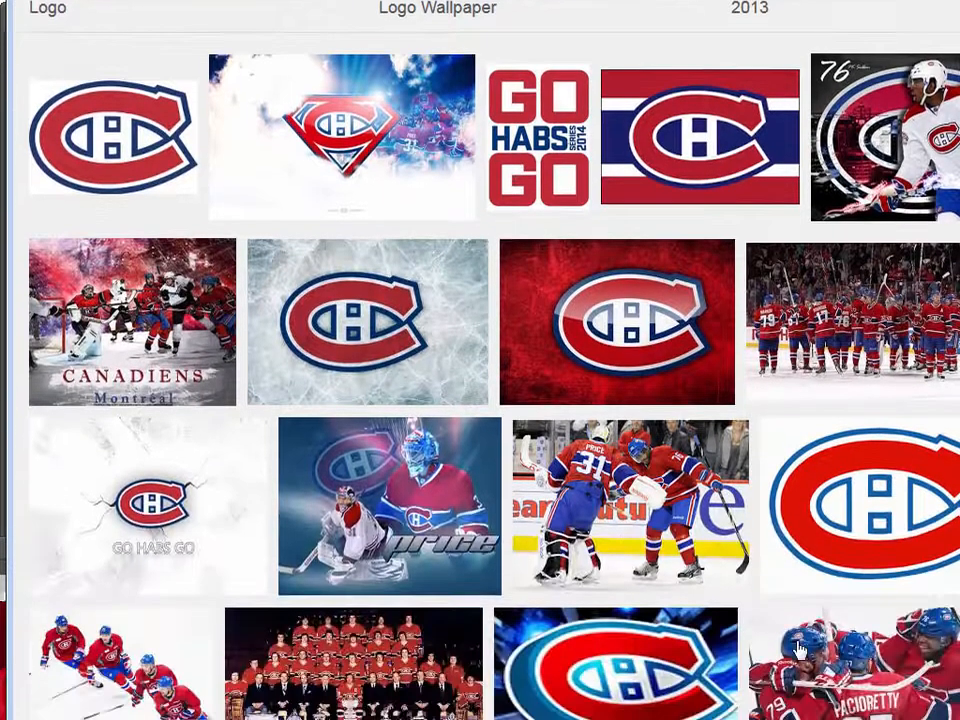
scroll(800, 652, "down", 1)
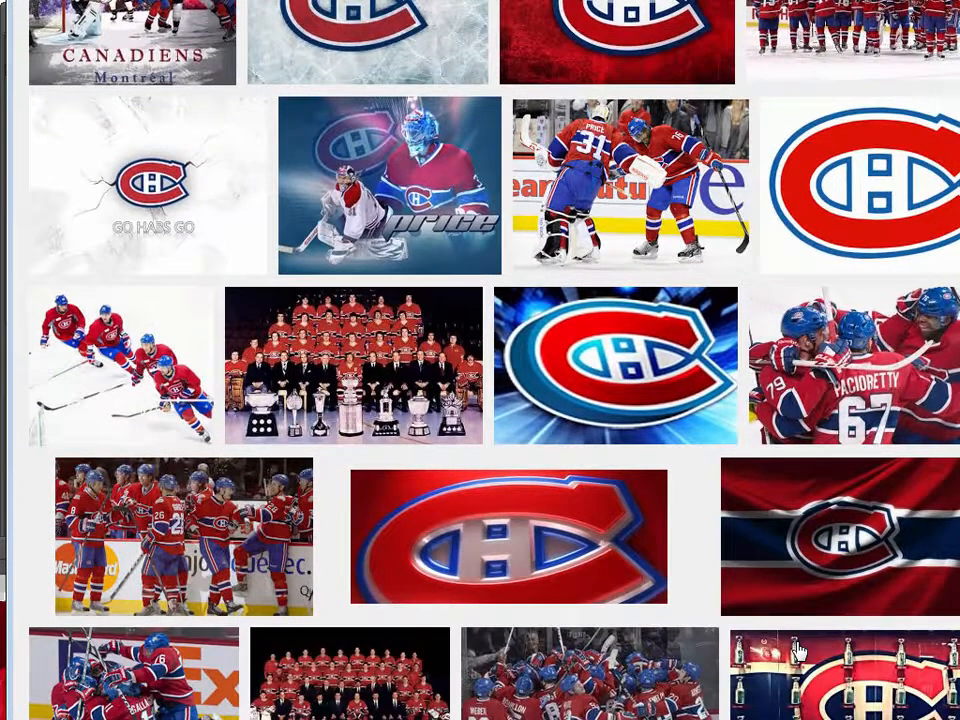
scroll(797, 652, "down", 2)
left_click(86, 493)
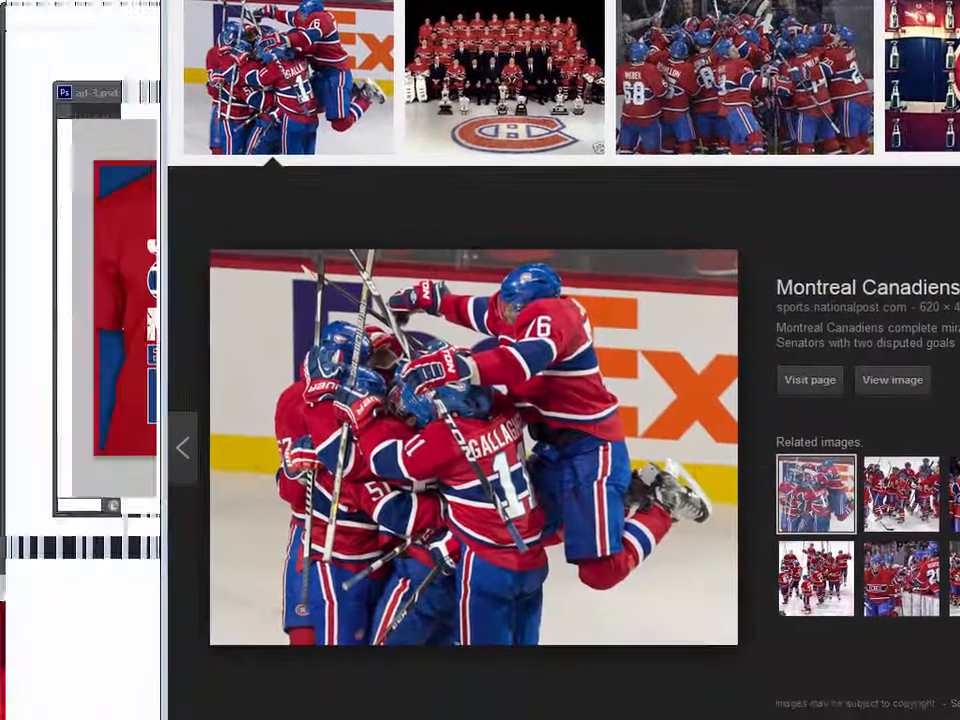
right_click(446, 422)
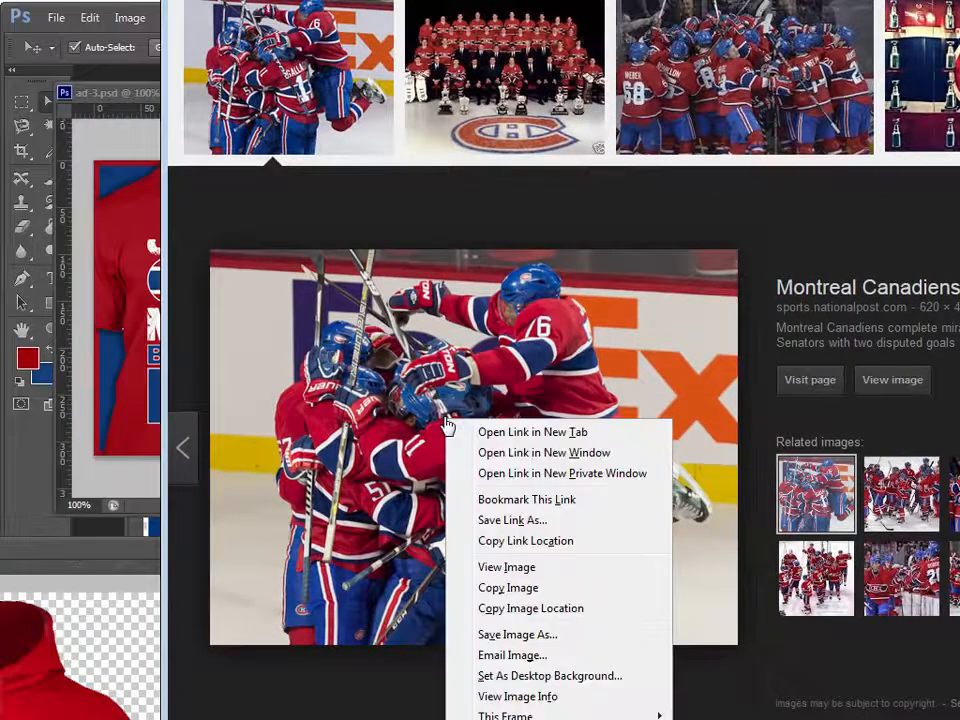
left_click(520, 634)
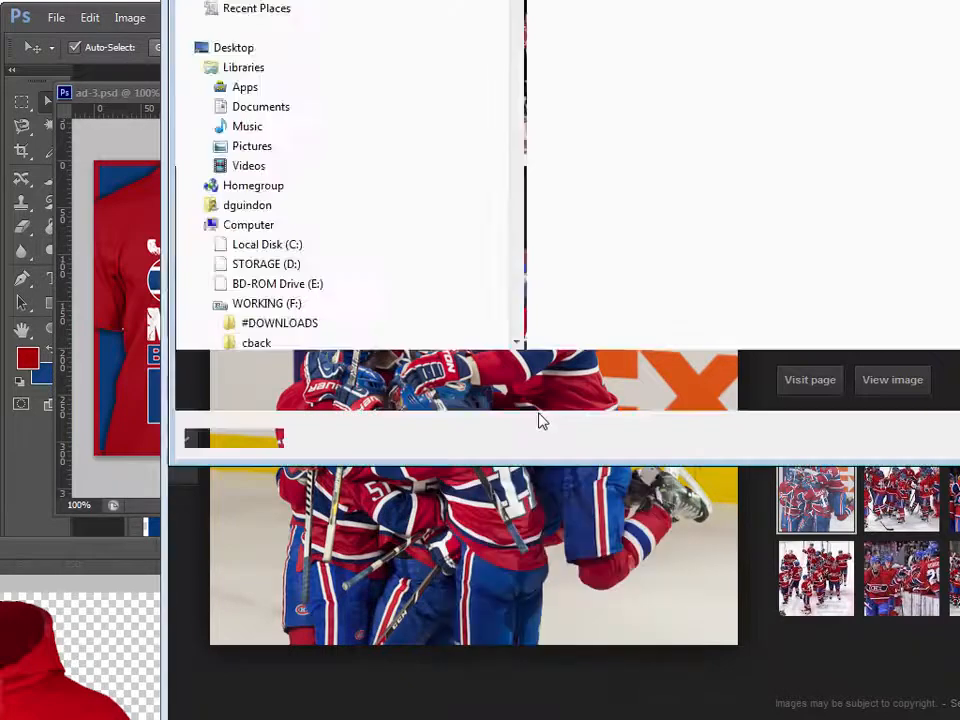
double_click(587, 6)
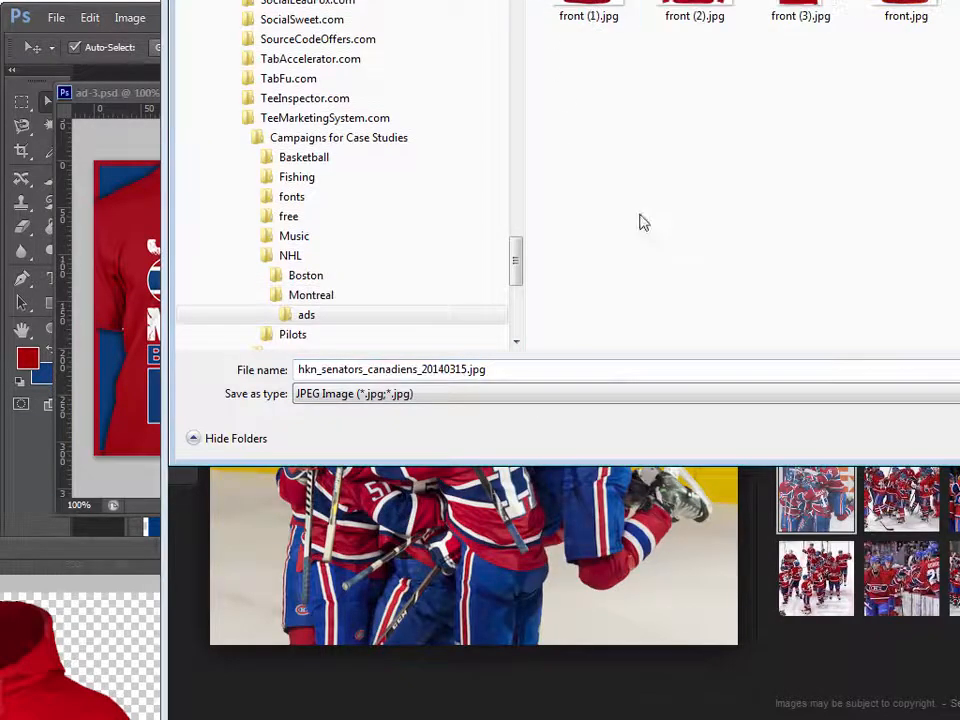
key("Return")
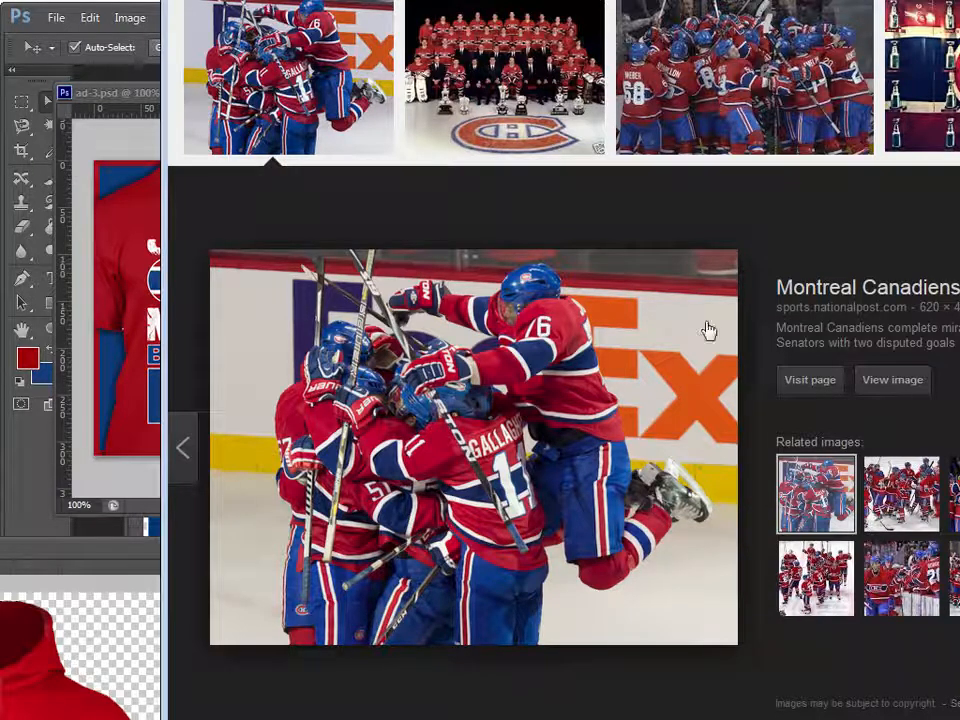
- Filter the image results by usage rights to "Labeled for noncommercial reuse with modification"
left_click_drag(560, 2, 591, 14)
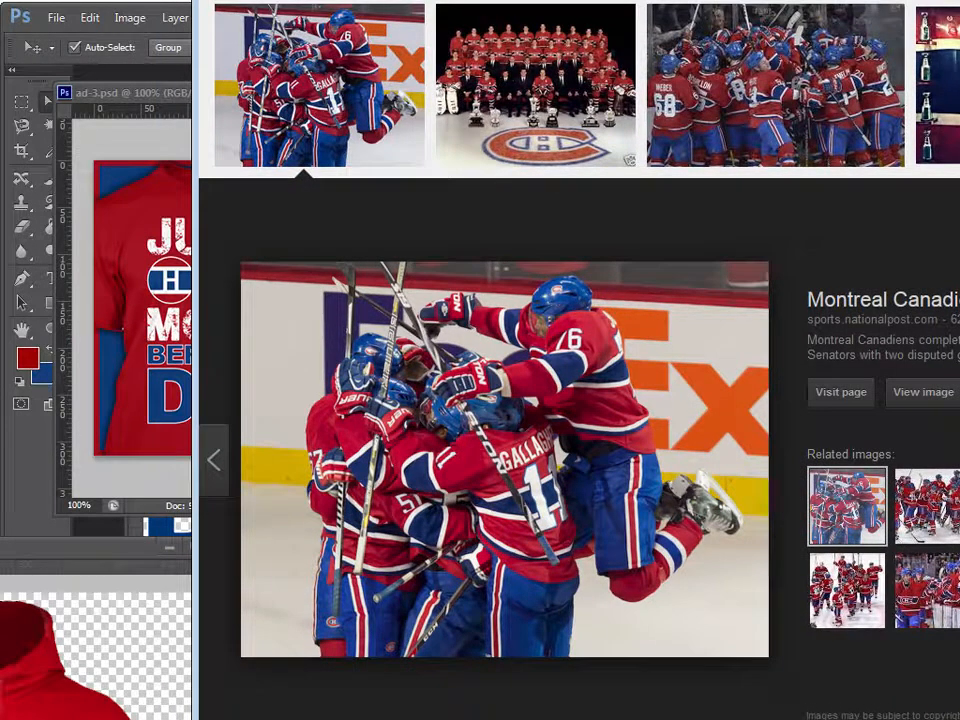
left_click_drag(591, 24, 510, 3)
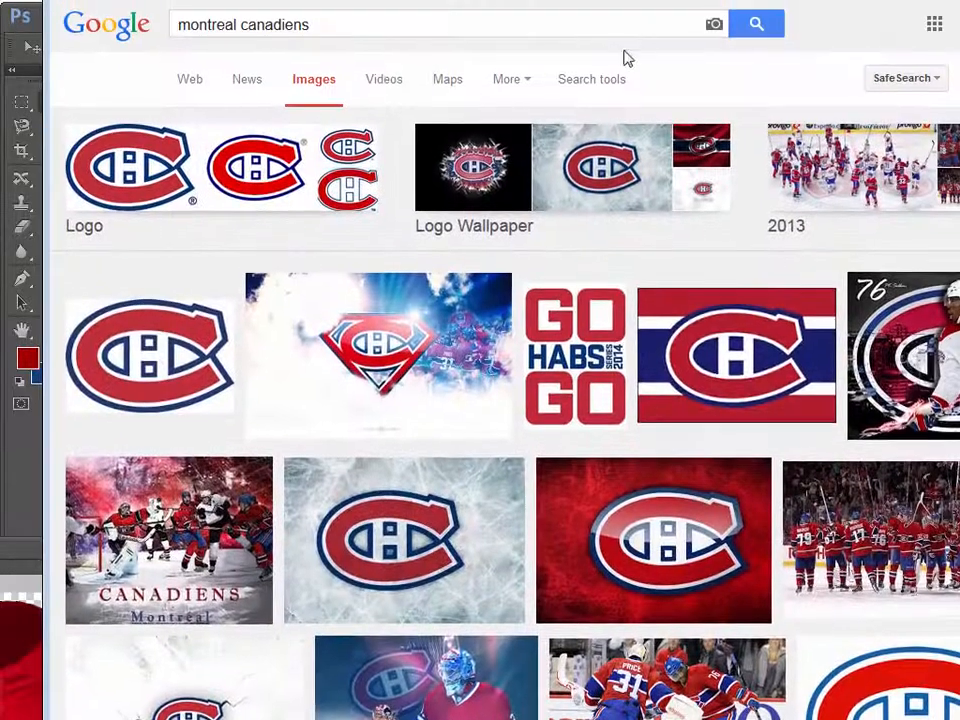
left_click(597, 82)
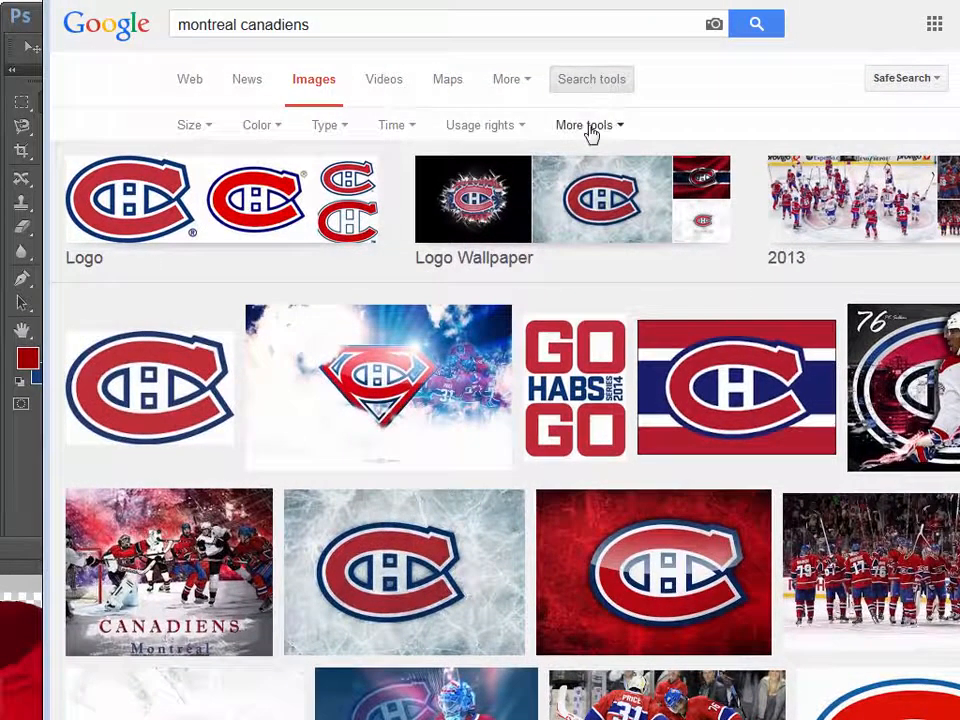
left_click(590, 130)
left_click(502, 131)
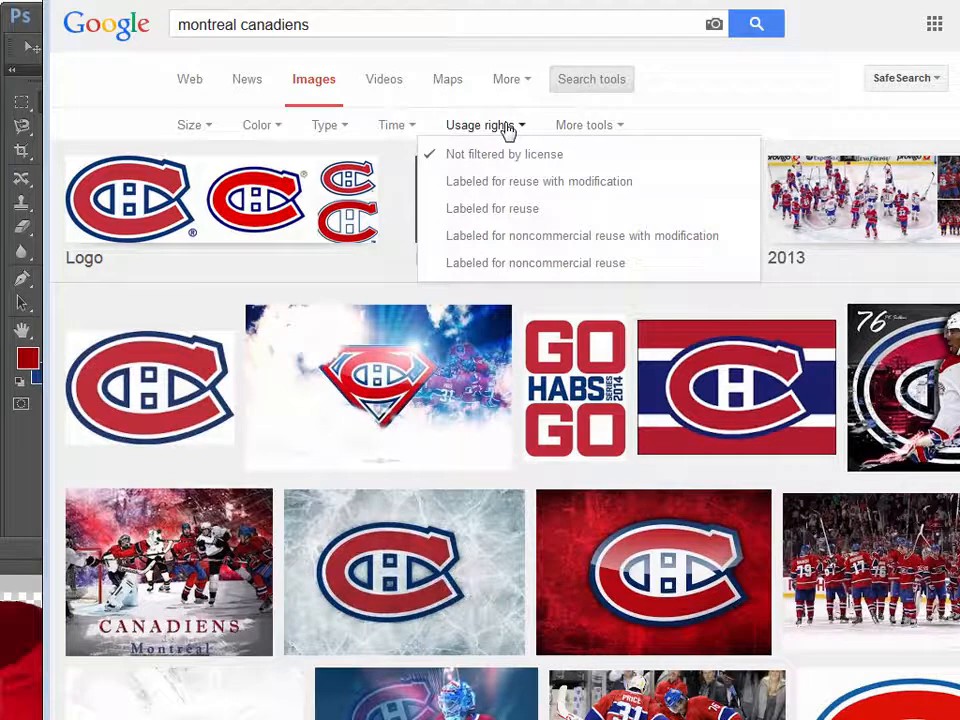
left_click(547, 238)
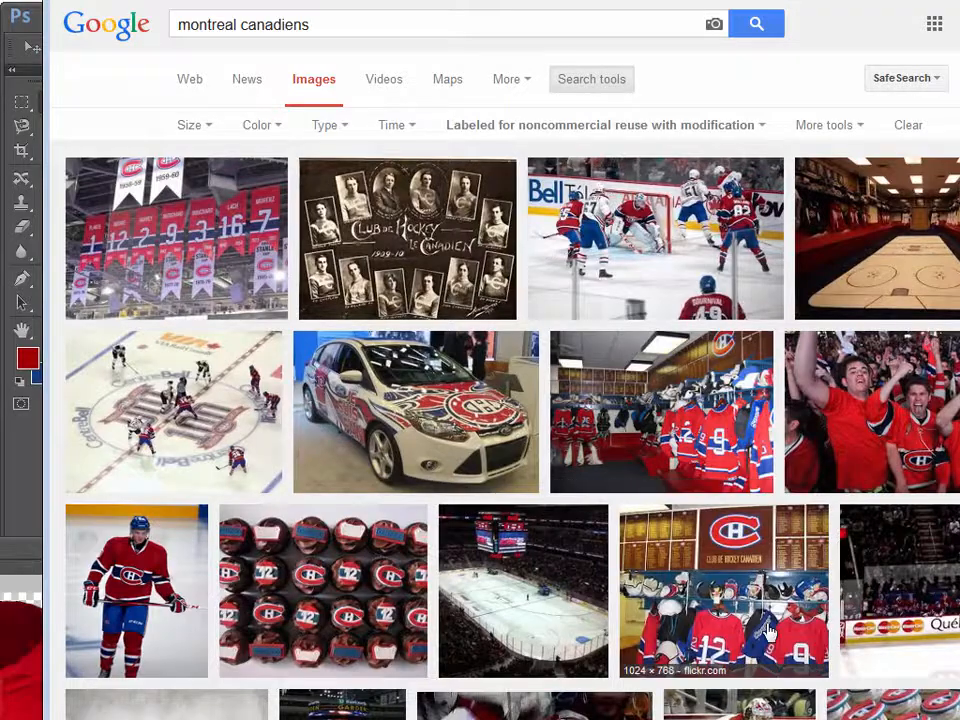
- Look through the licence-filtered Montreal Canadiens images for a photo suited to the ad, then return to the first results
scroll(768, 630, "down", 5)
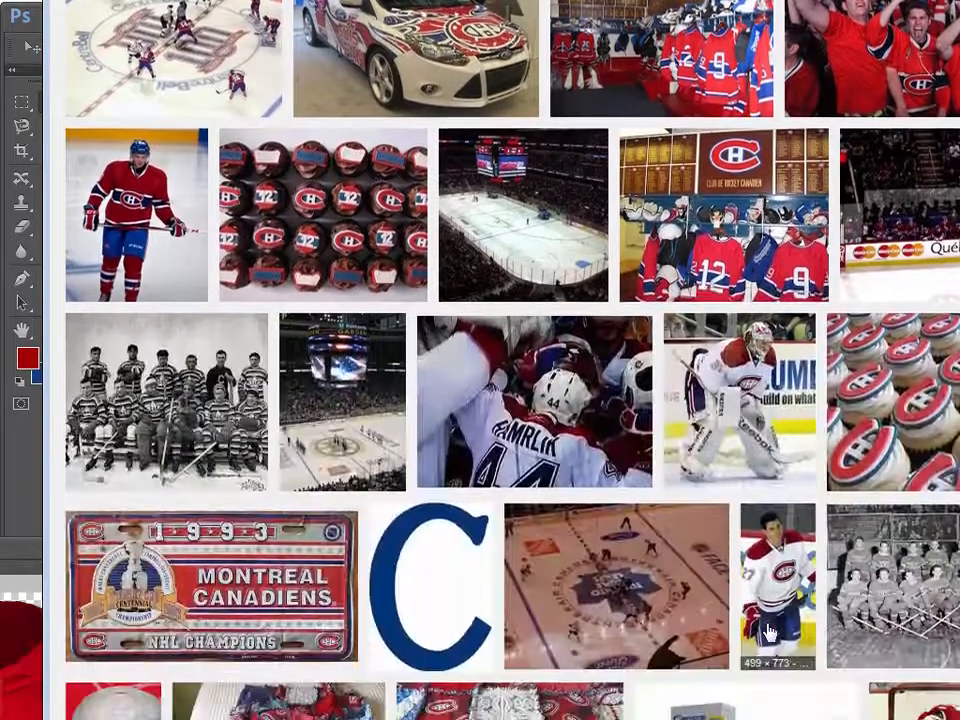
scroll(768, 630, "down", 13)
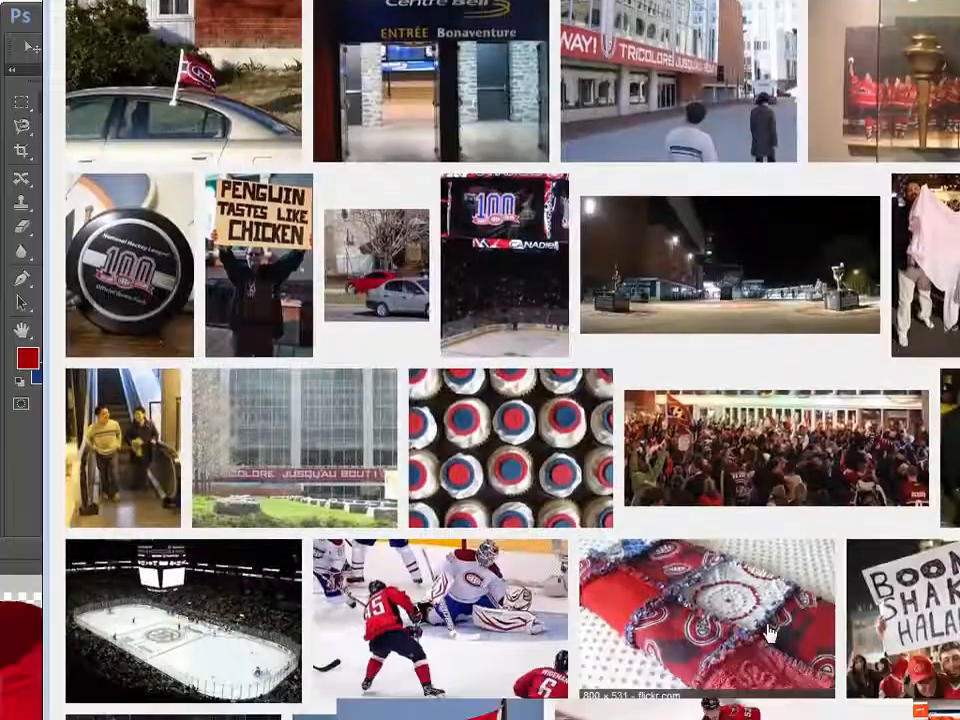
scroll(768, 630, "down", 4)
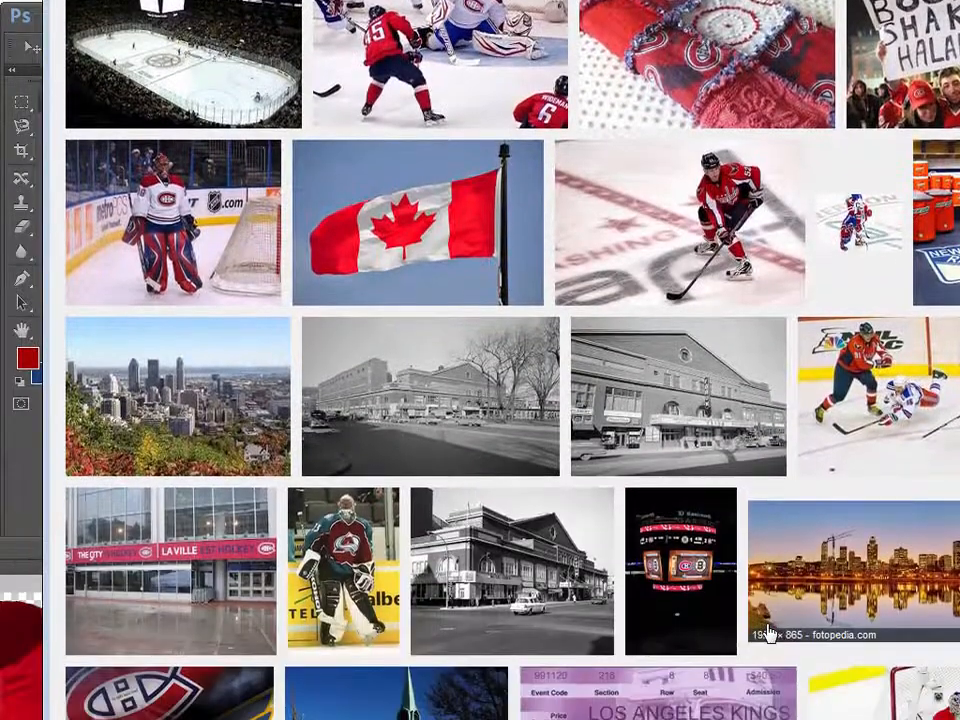
scroll(768, 632, "down", 4)
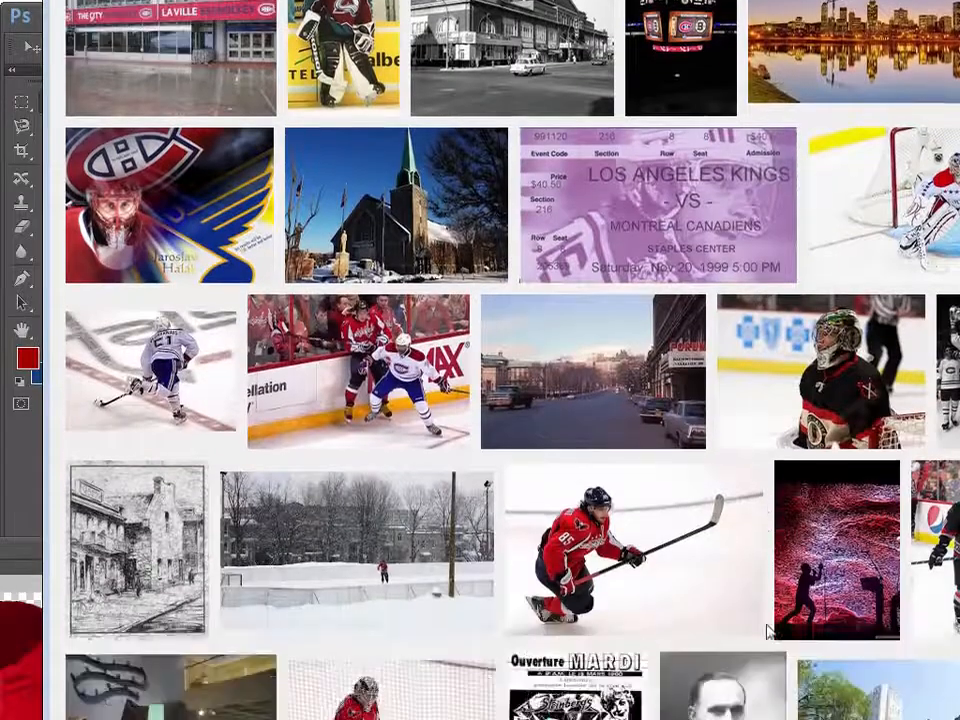
scroll(770, 632, "down", 5)
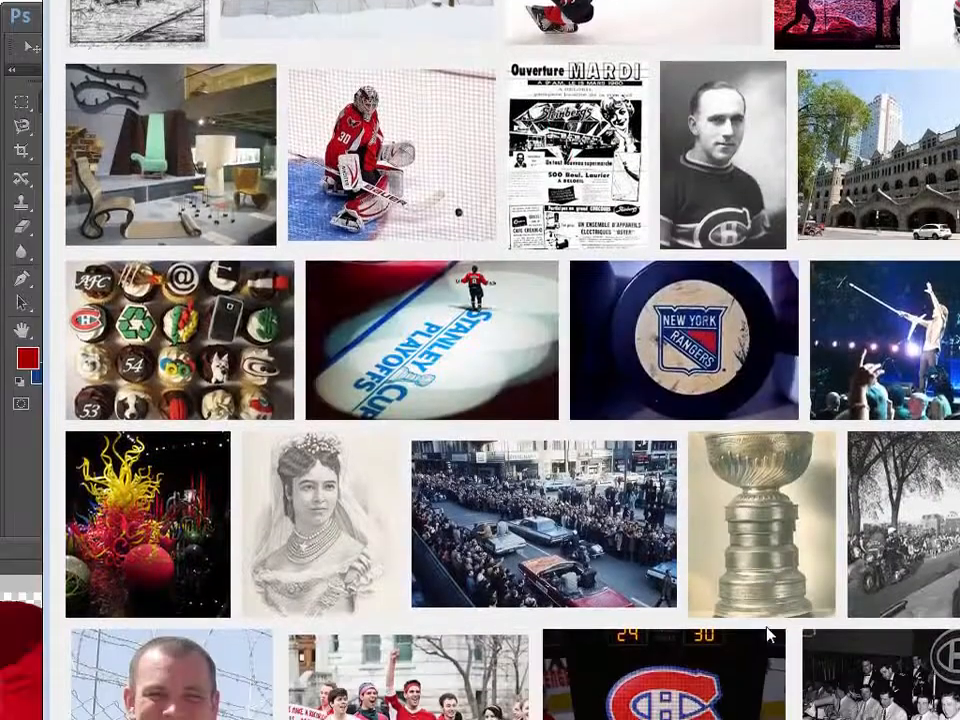
scroll(768, 632, "up", 15)
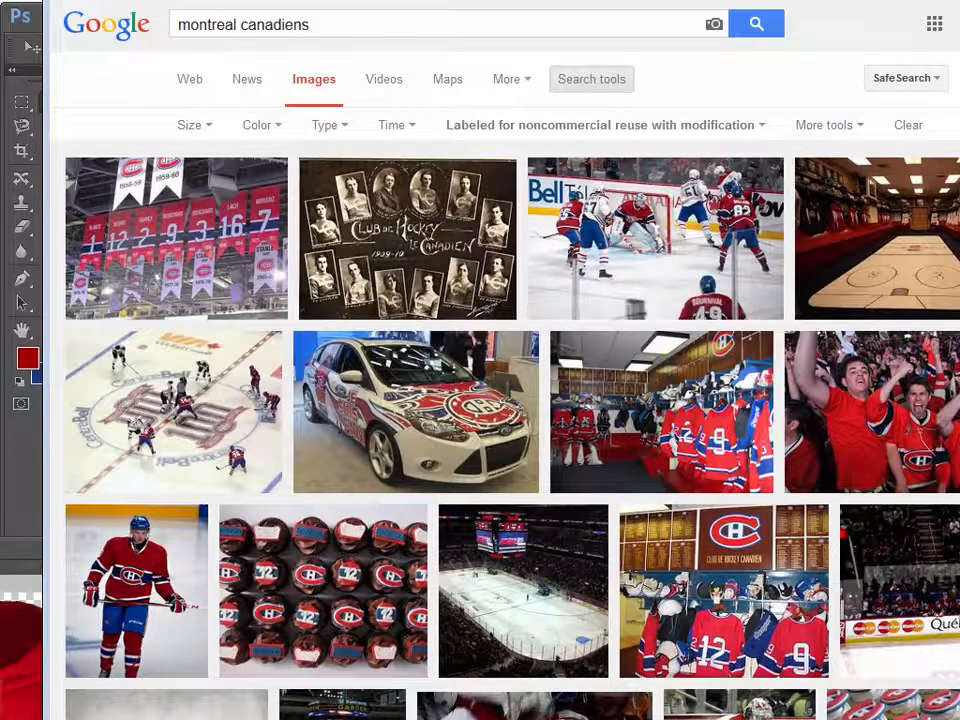
mouse_move(607, 8)
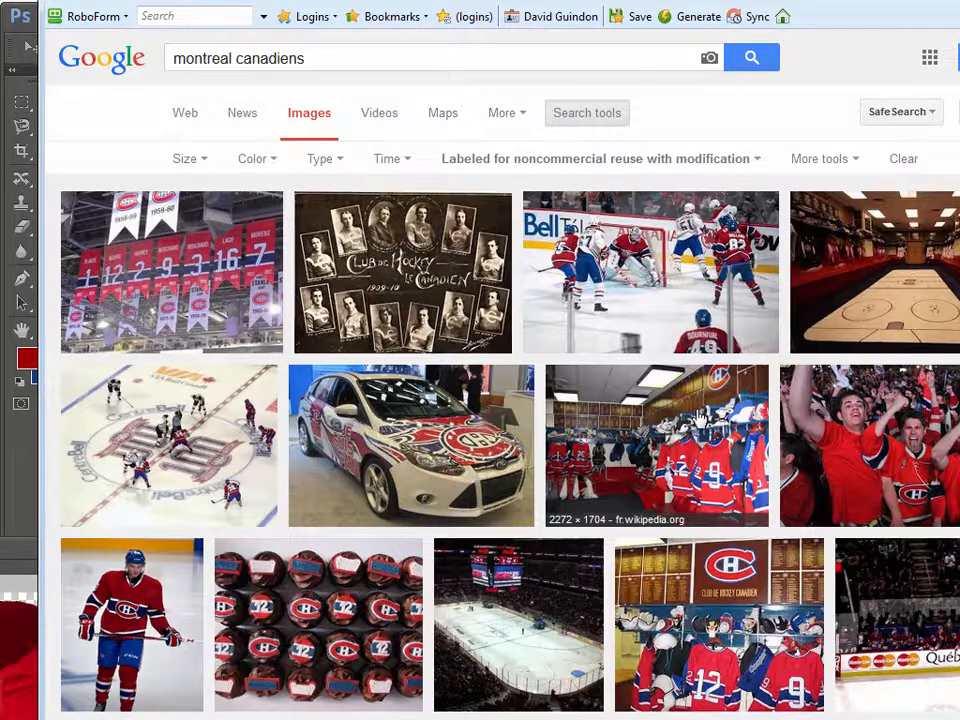
- Preview the 1909-10 Club de Hockey Le Canadien team photo, then return to the top of the image results
left_click(482, 278)
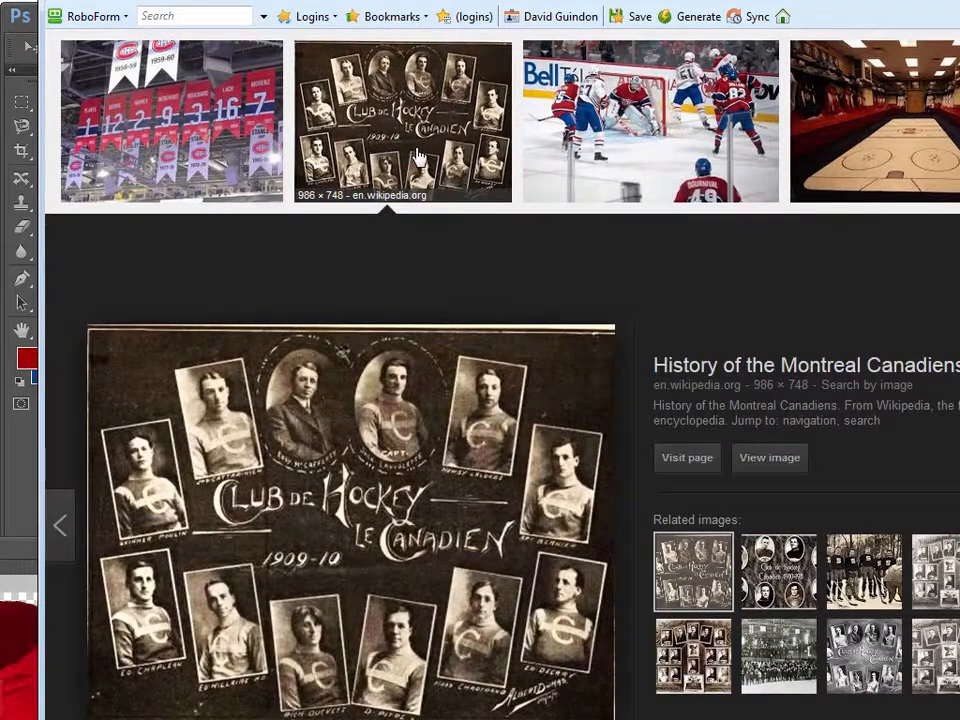
left_click(418, 158)
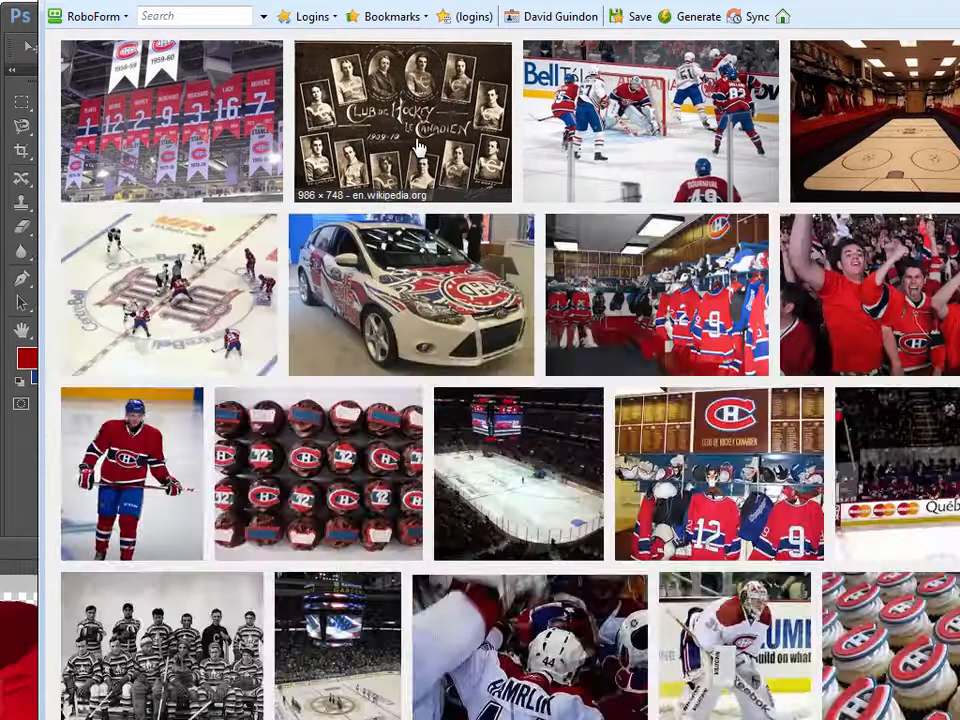
scroll(823, 697, "up", 2)
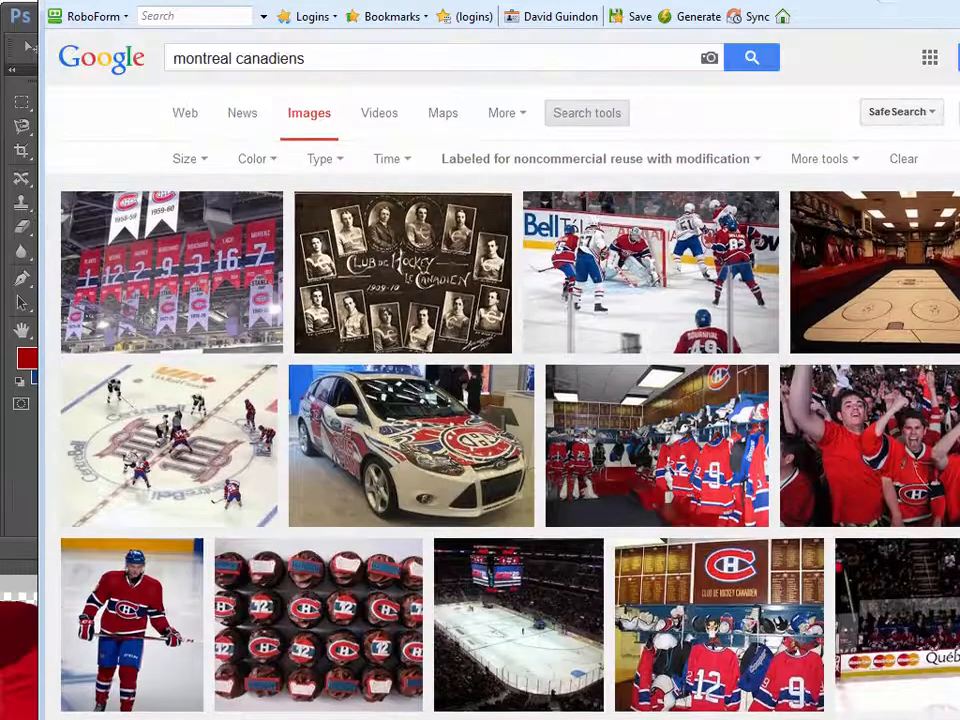
- Switch to Photoshop and open hkn_senators_canadiens_20140315.jpg from the ads folder
key("alt+Tab")
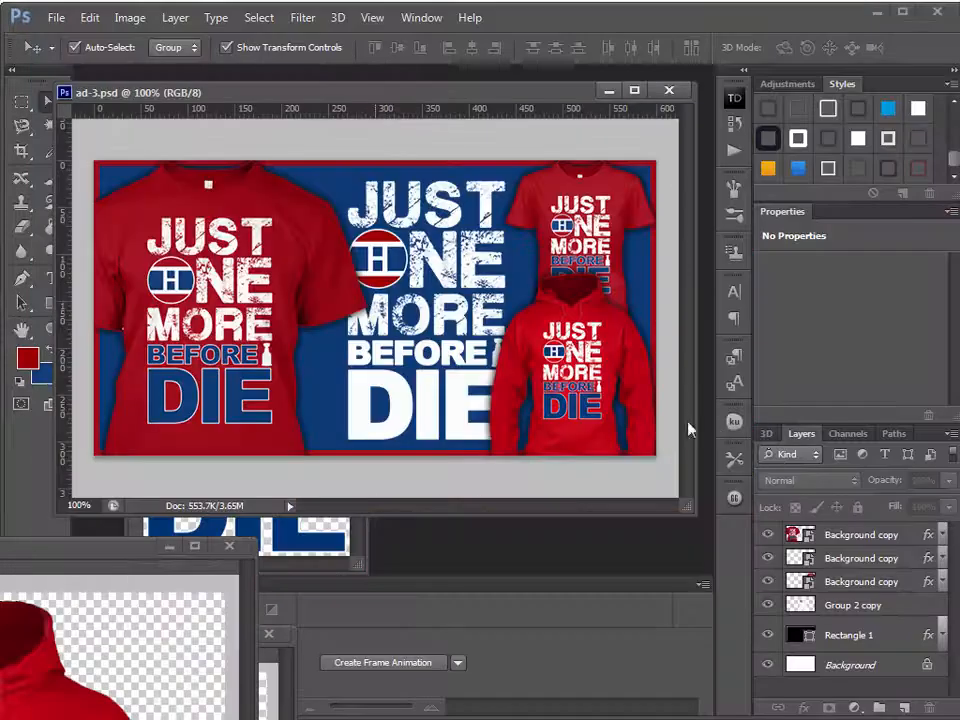
left_click(55, 18)
left_click(64, 56)
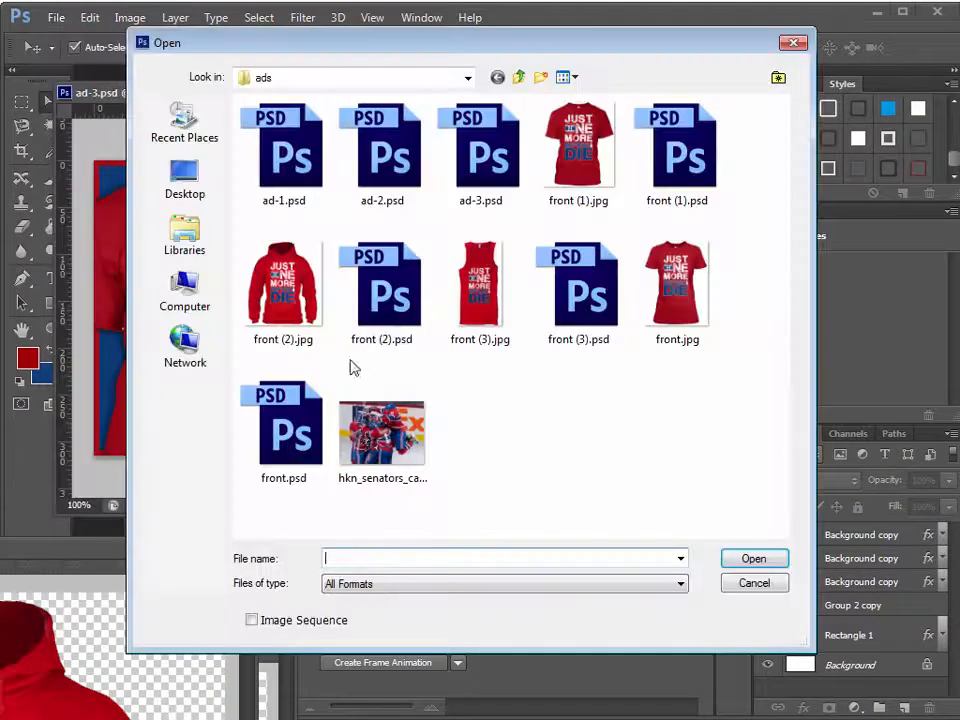
double_click(350, 445)
key("Return")
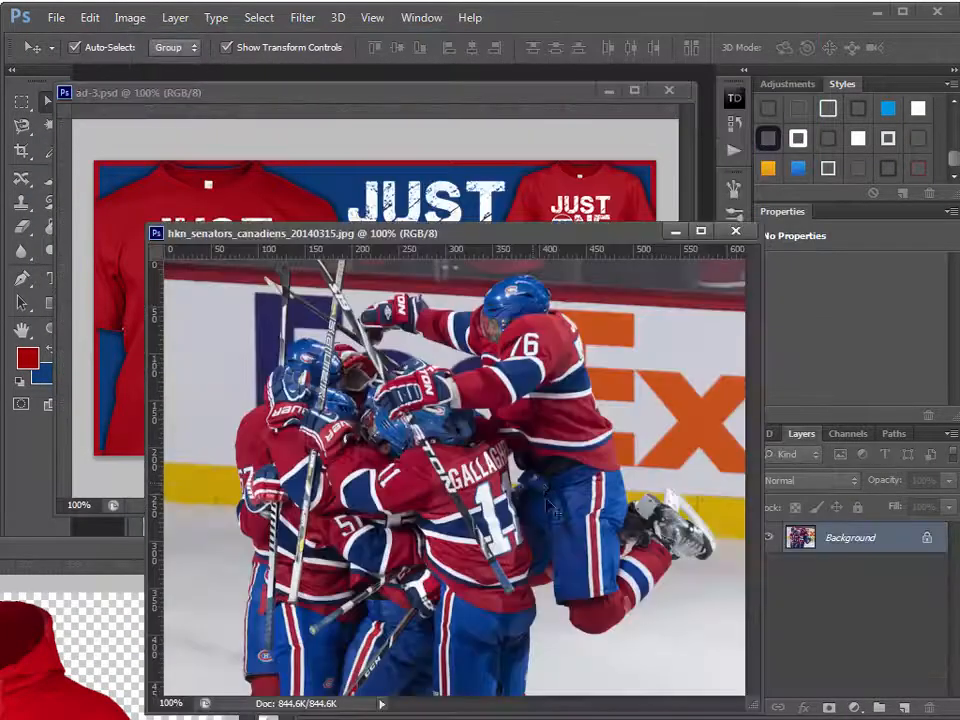
- Copy the Canadiens huddle photo into ad-3.psd as a new layer and close the source photo
left_click_drag(501, 422, 396, 378)
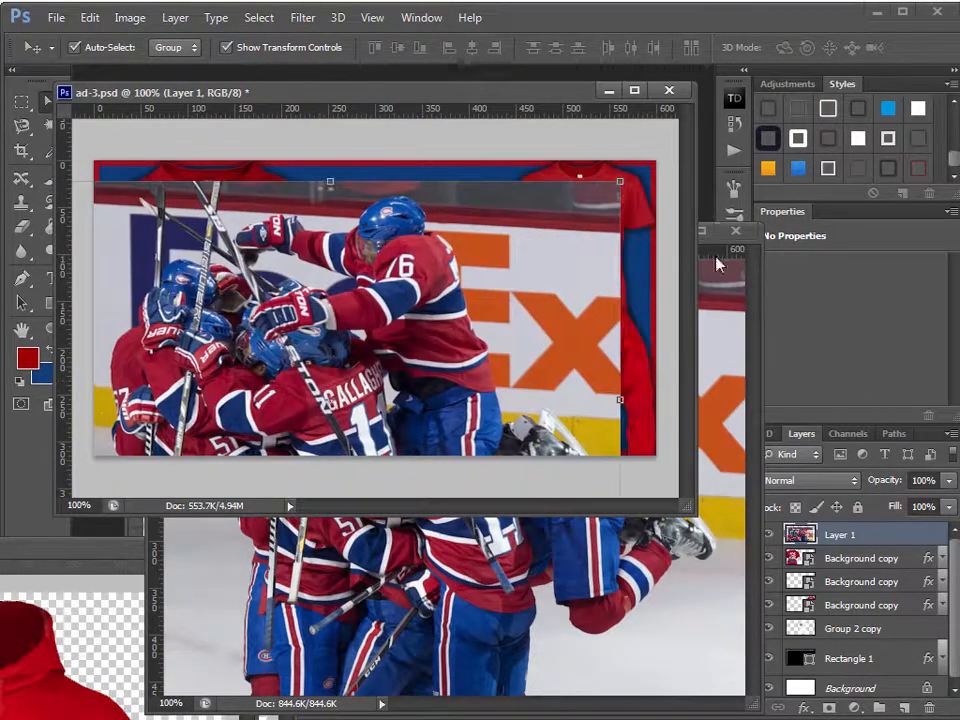
left_click(735, 230)
left_click_drag(540, 93, 459, 86)
left_click_drag(453, 261, 266, 341)
- Hide the small women's T-shirt, the hoodie and the white slogan artwork layers in ad-3
left_click(477, 229)
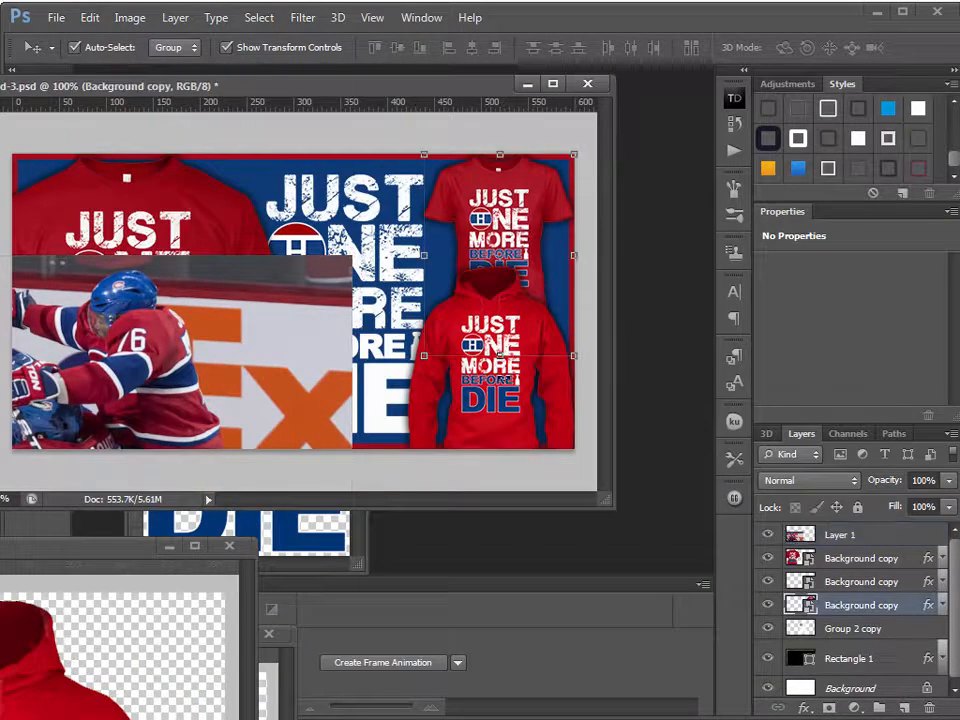
left_click(767, 605)
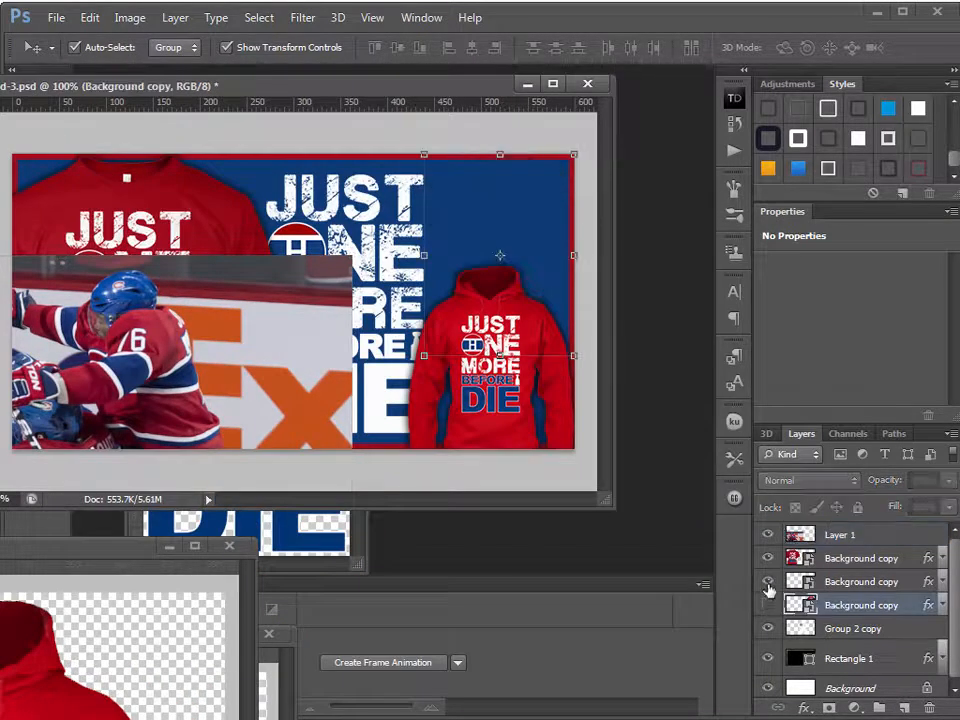
left_click(524, 405)
left_click(769, 582)
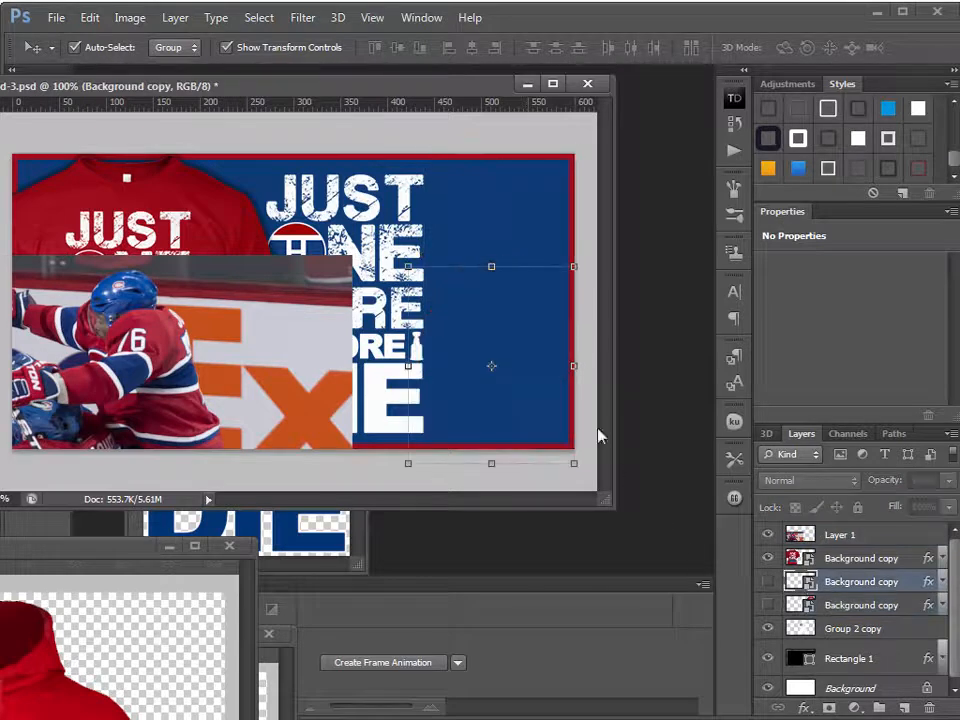
left_click(382, 234)
left_click(767, 628)
- Place the huddle photo beneath the large red T-shirt layer and convert Layer 1 to a smart object
left_click_drag(190, 378, 390, 286)
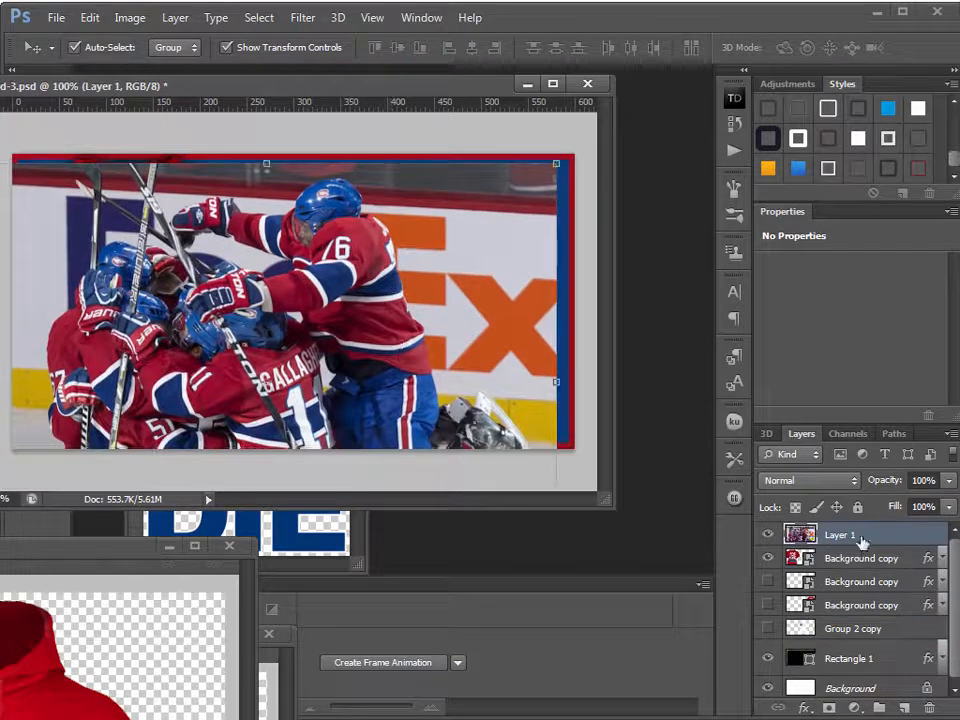
left_click_drag(862, 542, 868, 569)
mouse_move(346, 324)
left_mouse_down()
mouse_move(370, 328)
mouse_move(354, 323)
left_mouse_up()
right_click(868, 556)
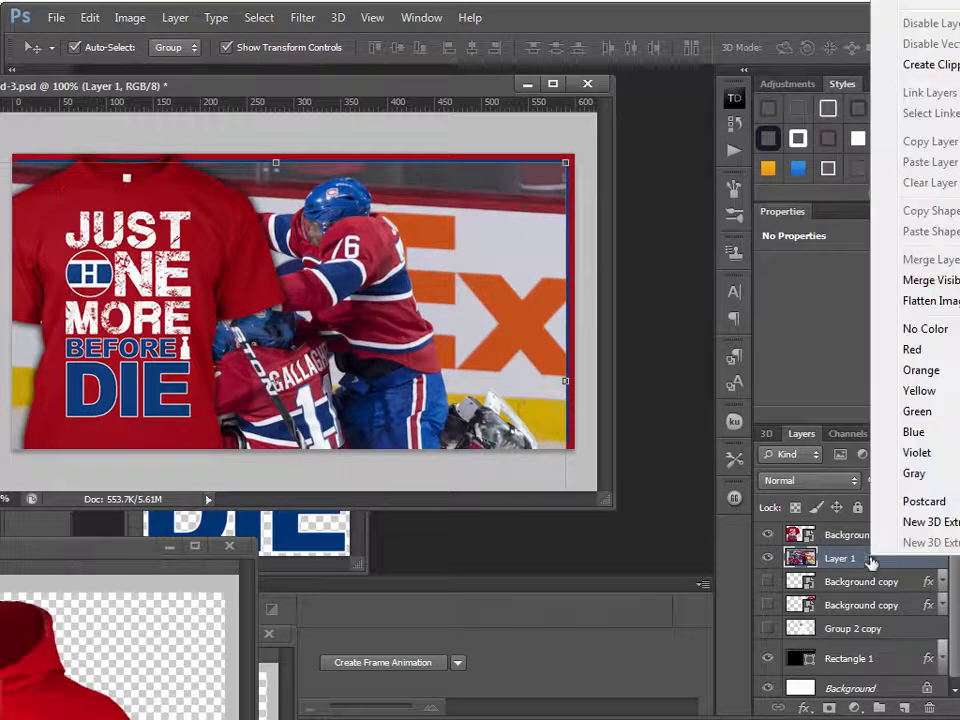
left_click(890, 2)
- Scale the huddle photo to about 65% and fit it inside the red border behind the T-shirt's right side
left_click_drag(566, 162, 455, 245)
left_click_drag(372, 387, 490, 297)
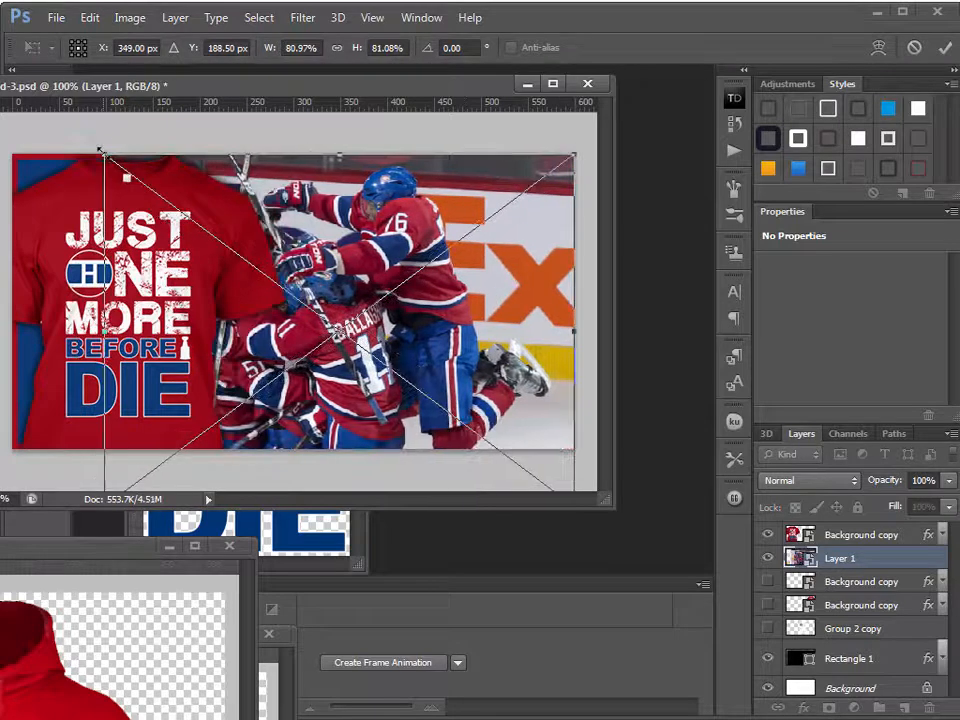
left_click_drag(104, 156, 221, 242)
left_click_drag(531, 386, 523, 298)
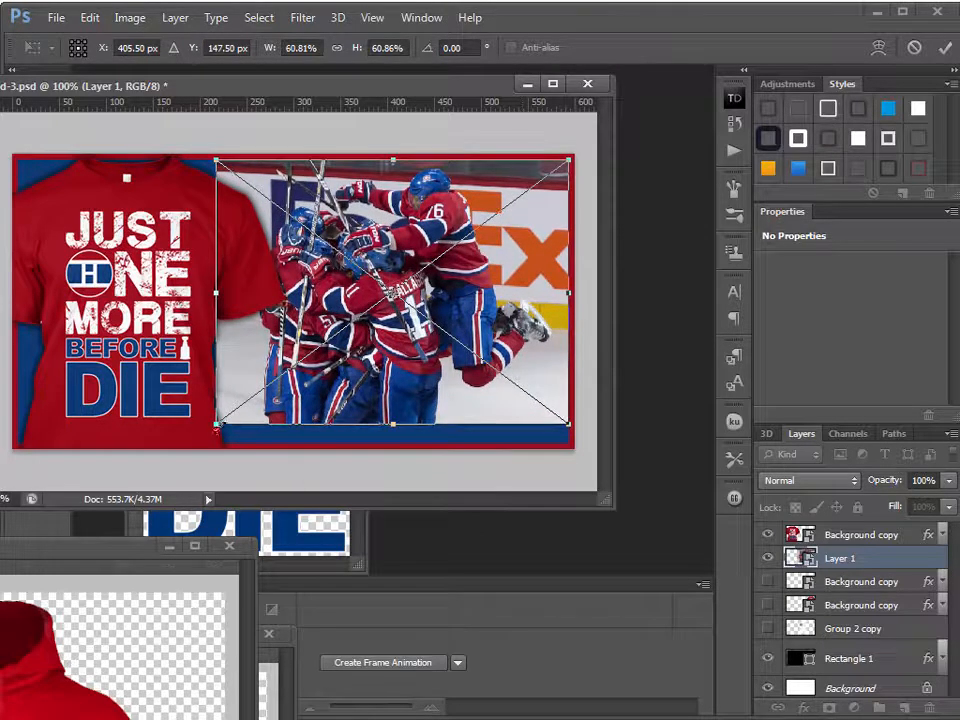
left_click_drag(216, 423, 190, 447)
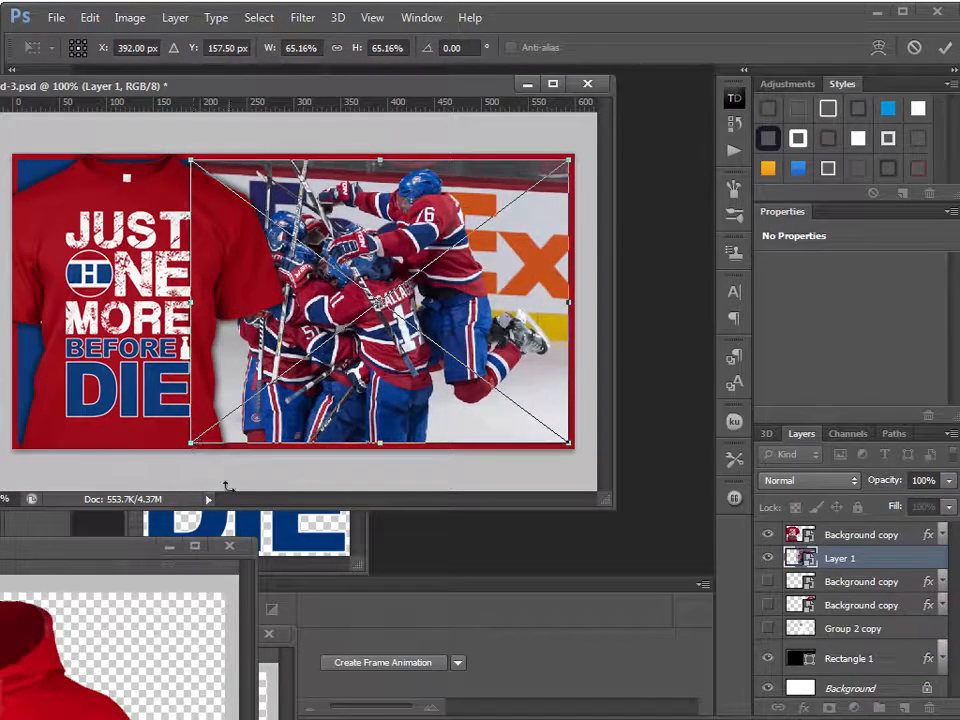
key("Return")
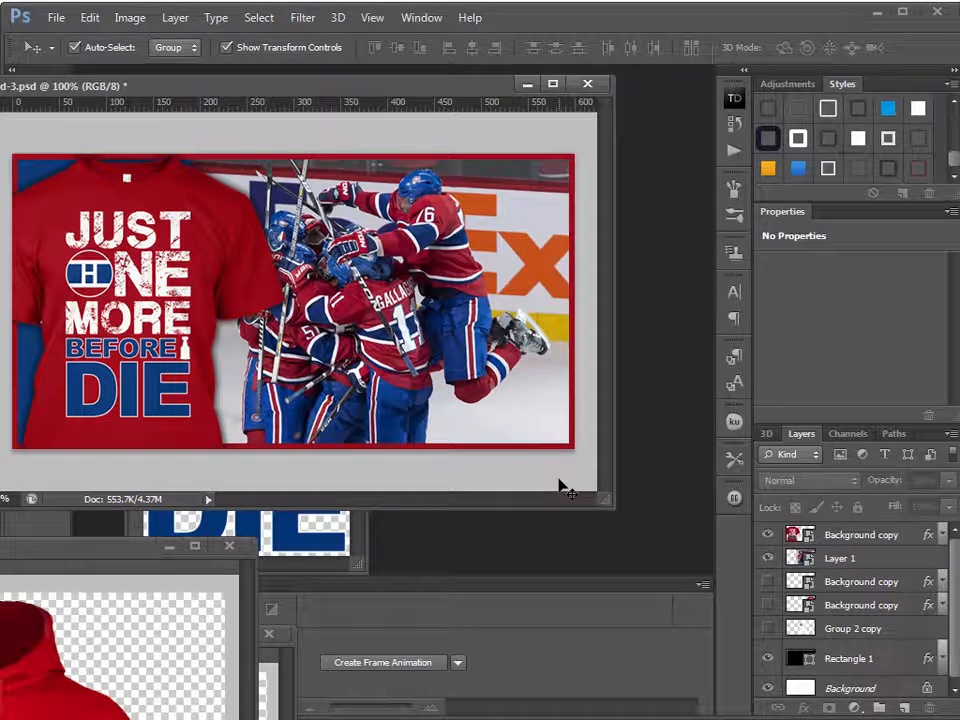
- Nudge the large red T-shirt slightly left and shift the huddle photo about 80 px to the right
mouse_move(193, 418)
left_mouse_down()
mouse_move(177, 397)
mouse_move(178, 410)
left_mouse_up()
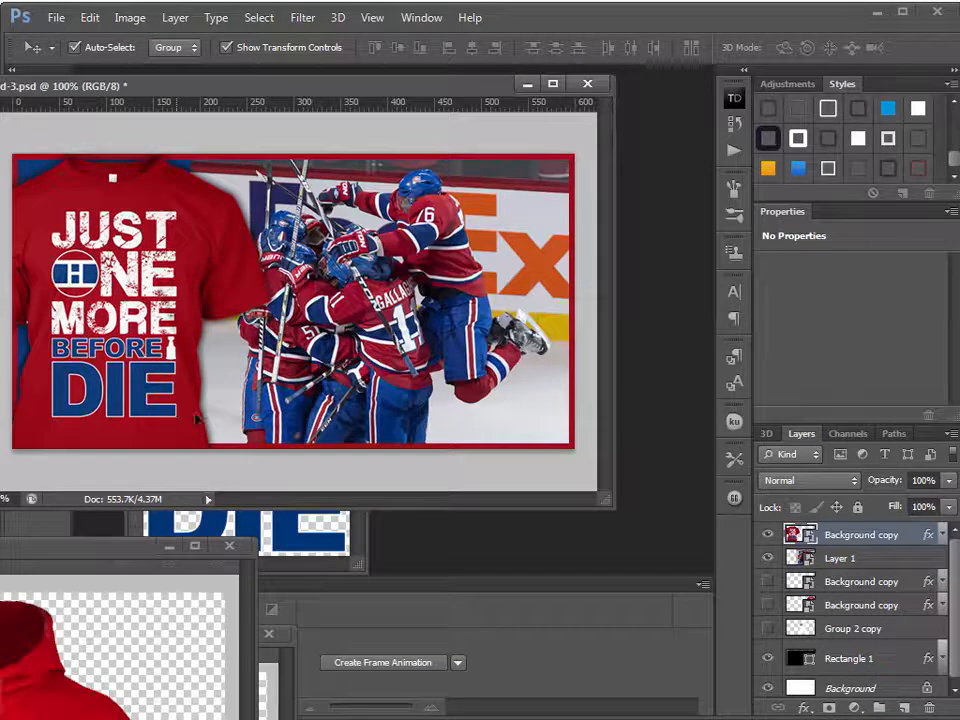
left_click(560, 487)
left_click(467, 346)
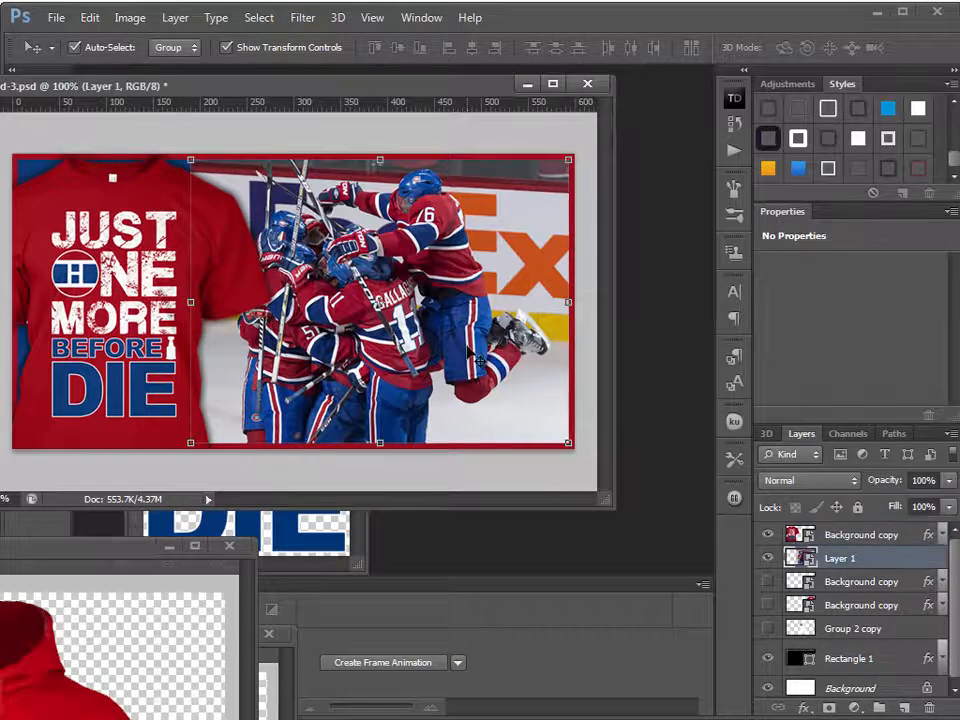
key("shift+Right")
key("shift+Right")
key("shift+Right")
key("shift+Right")
key("shift+Right")
key("shift+Right")
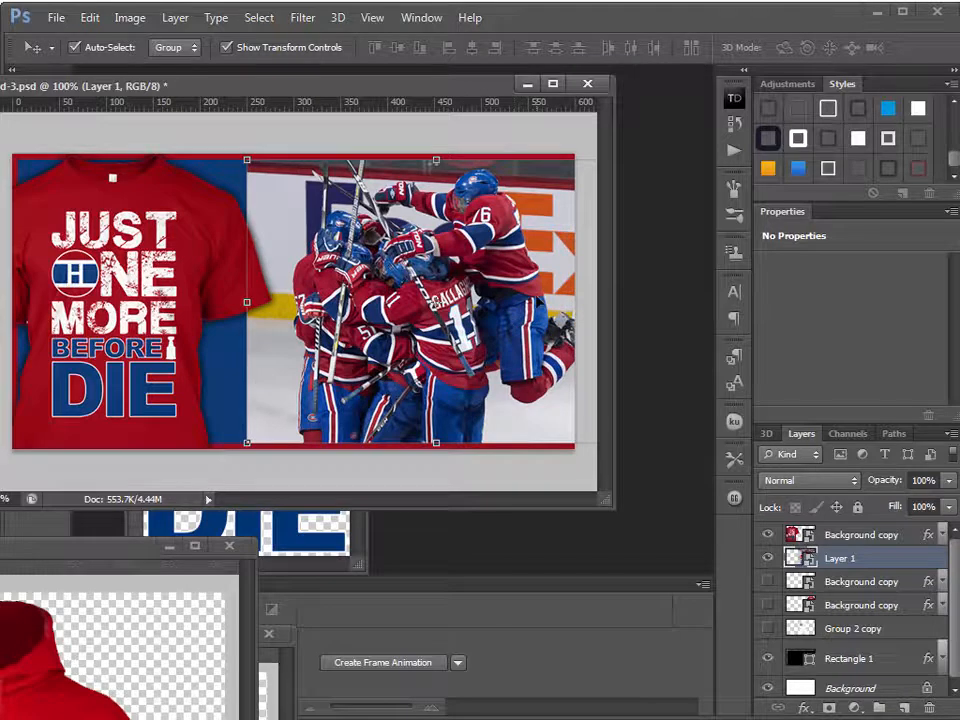
key("shift+Right")
key("shift+Right")
- Move the large red T-shirt right so its sleeve overlaps the photo's edge, and save ad-3.psd
left_click_drag(123, 423, 152, 425)
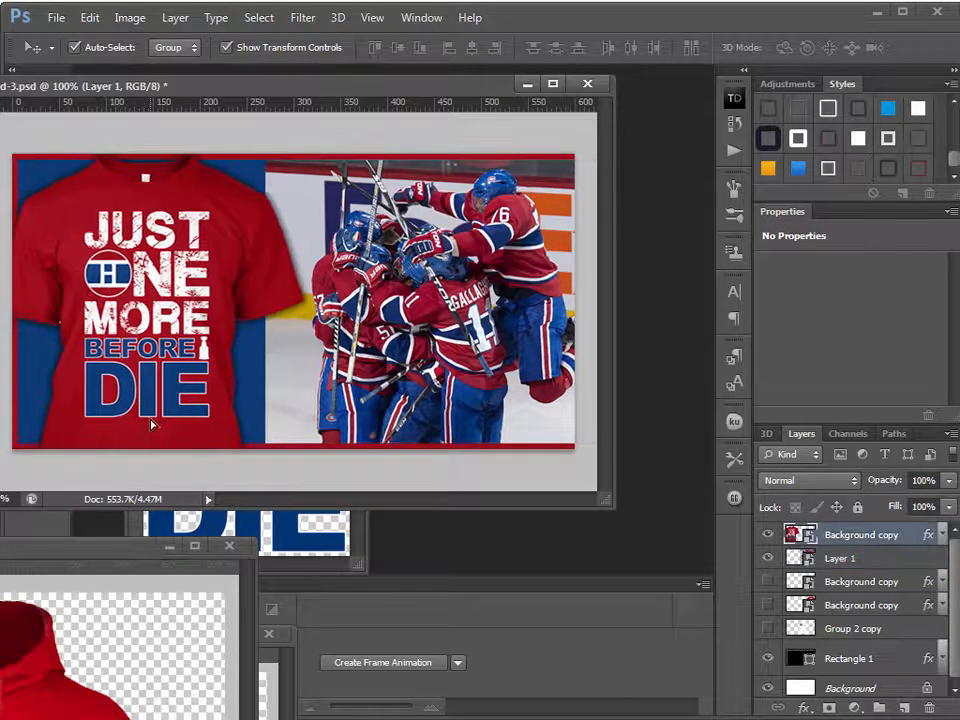
left_click(565, 480)
key("ctrl+s")
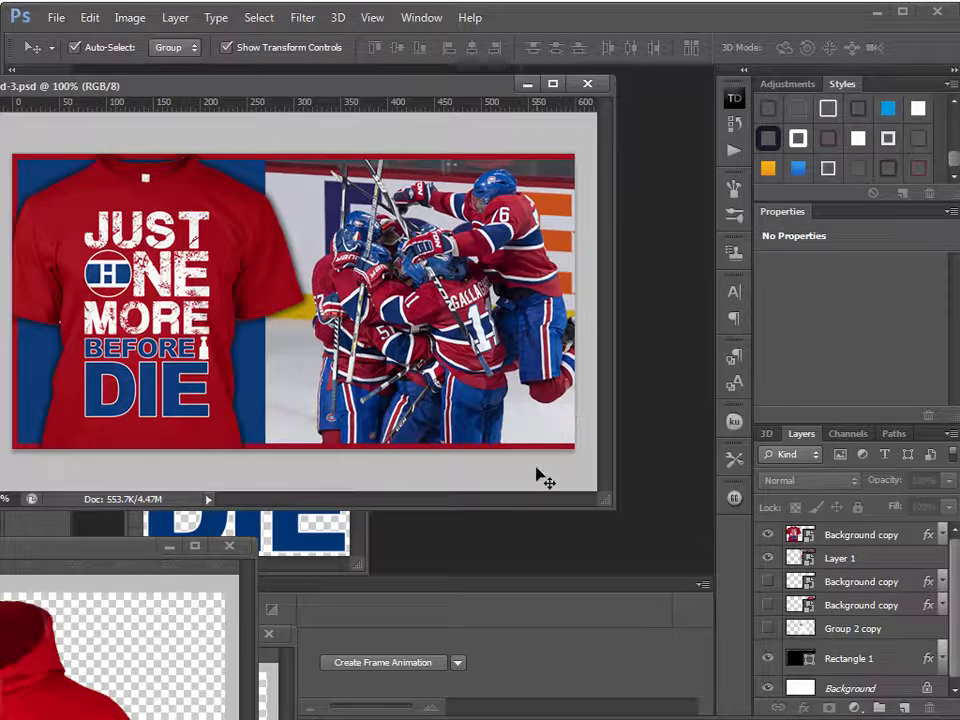
key("ctrl+shift+s")
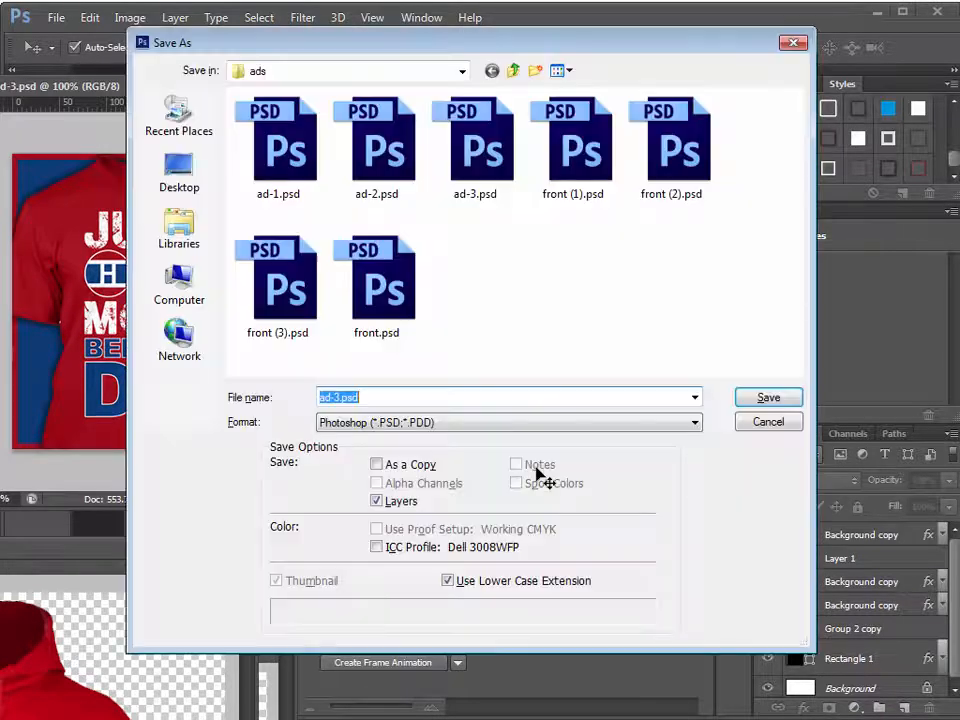
left_click(764, 422)
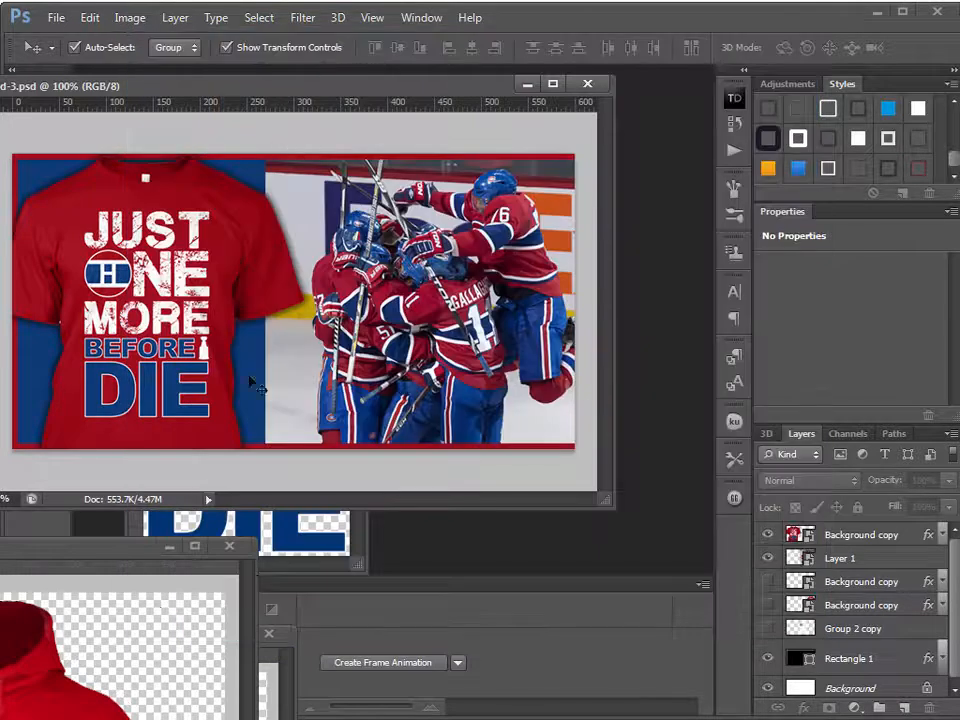
- Close all open documents except ad-3.psd, discarding the changes to hab-logo-1.psd
left_click(232, 547)
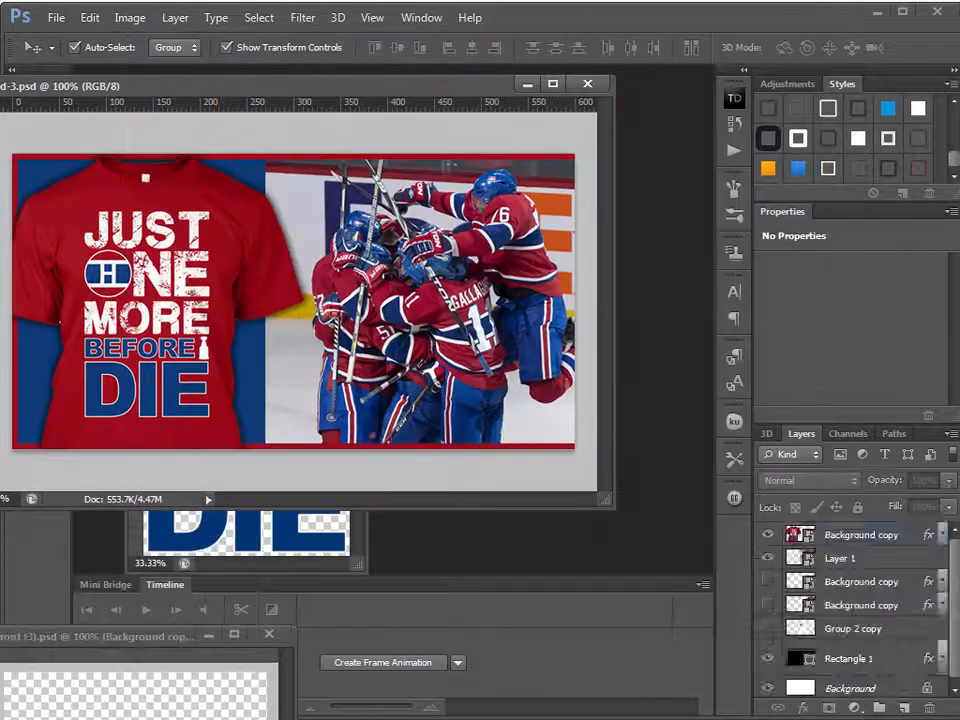
left_click(272, 634)
left_click_drag(456, 90, 442, 304)
left_click(356, 189)
left_click(341, 186)
key("ctrl+w")
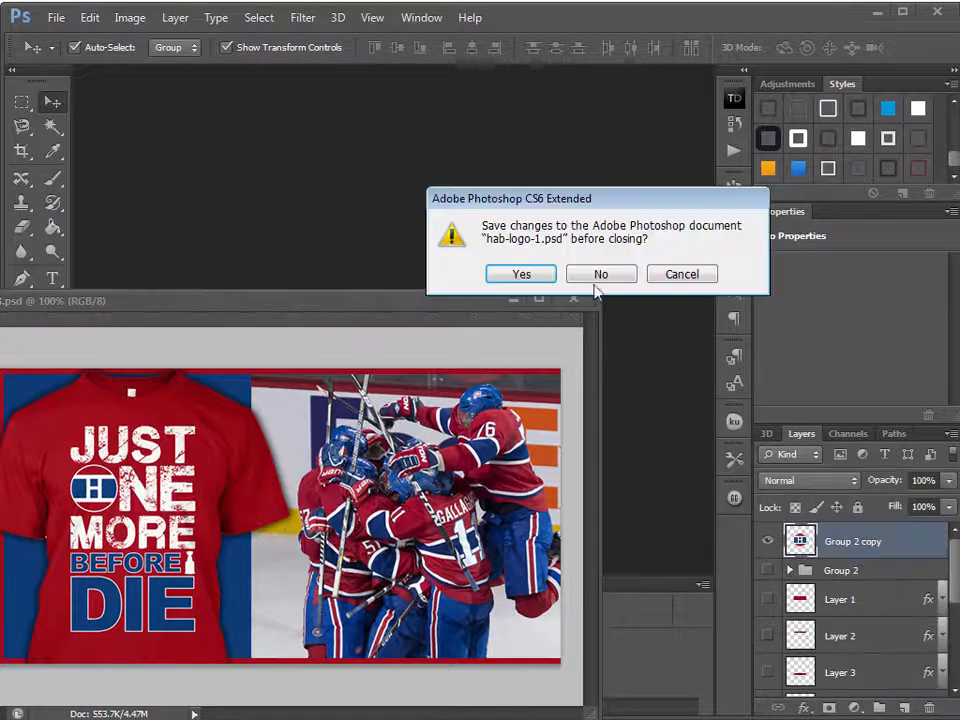
left_click(602, 274)
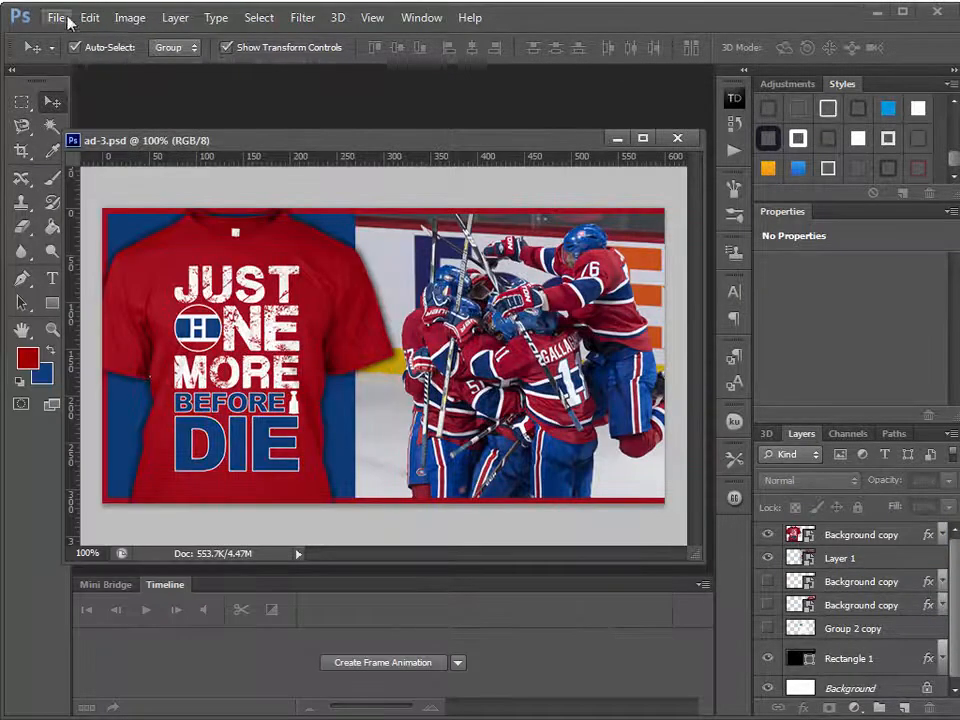
- Open ad-1.psd and ad-2.psd together from the ads folder
left_click(56, 17)
left_click(75, 56)
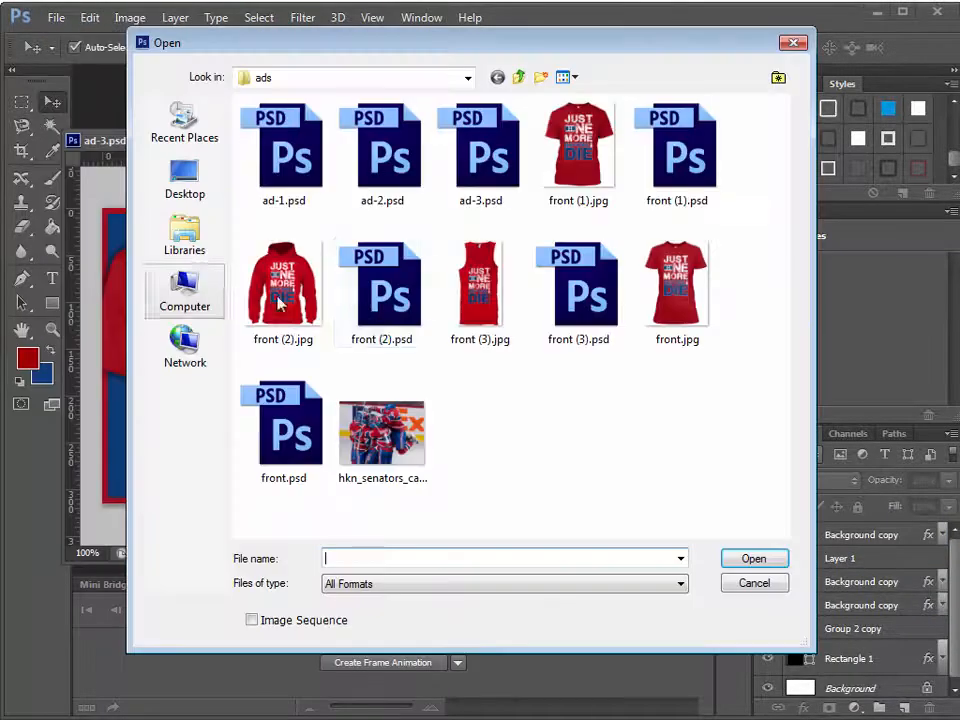
left_click(284, 150)
left_click(385, 160, "ctrl")
left_click(743, 562)
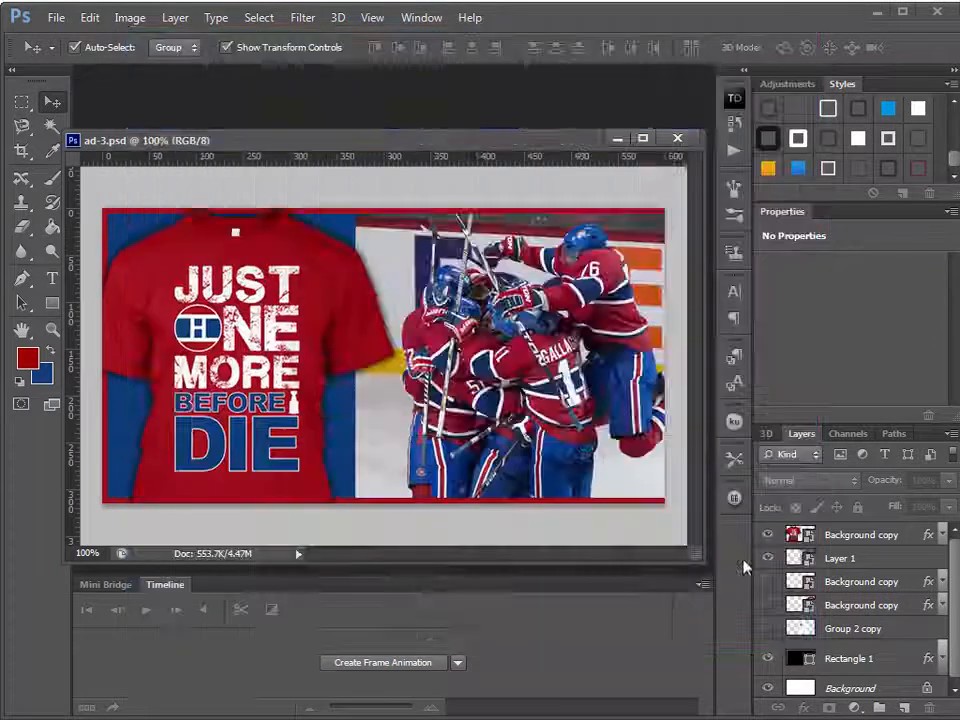
- Save ad-2 as ad-2.png with smallest compression and no interlacing, then close ad-2.psd
left_click(56, 17)
left_click(200, 302)
left_click(440, 422)
left_click(440, 649)
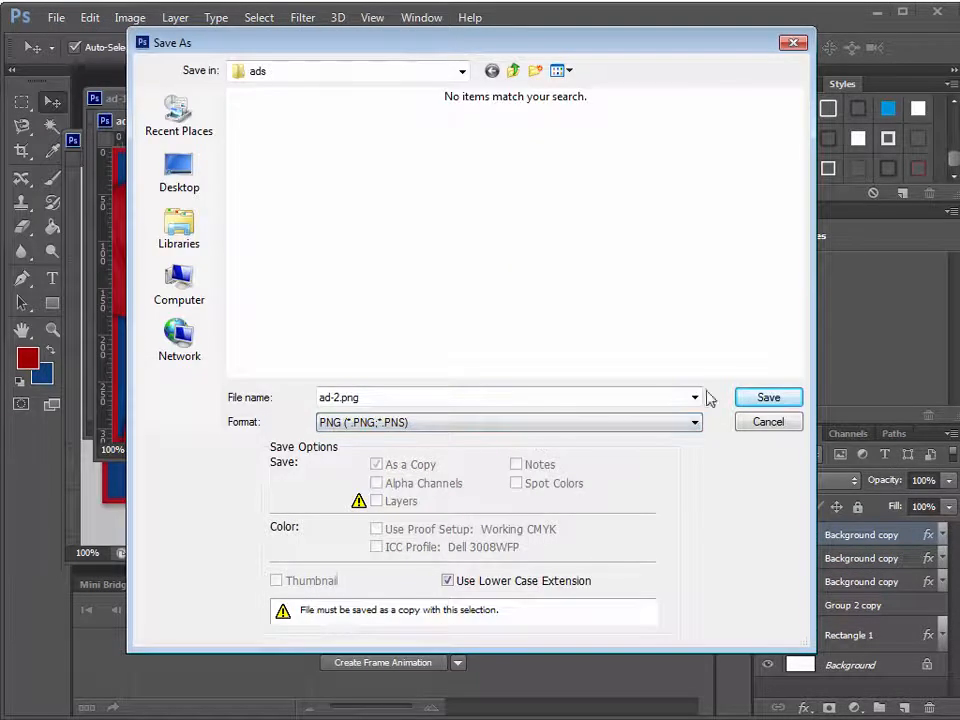
left_click(767, 398)
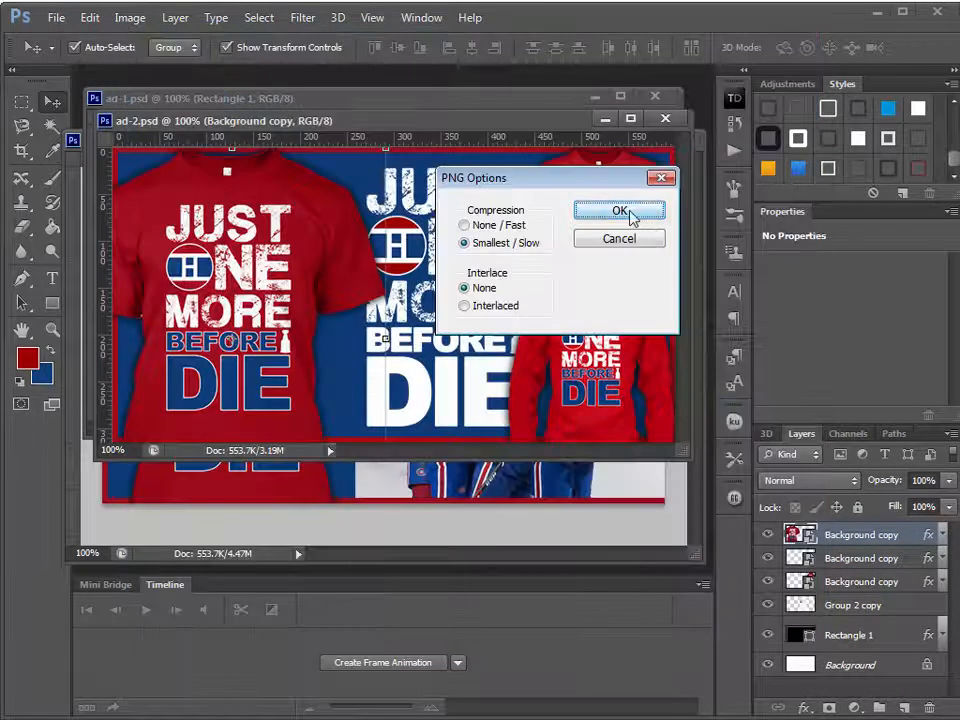
left_click(619, 211)
left_click(665, 118)
- Save ad-1 as a PNG in the ads folder with smallest compression and no interlacing, then close ad-1.psd
mouse_move(475, 90)
left_mouse_down()
mouse_move(476, 131)
mouse_move(475, 106)
left_mouse_up()
left_click(56, 17)
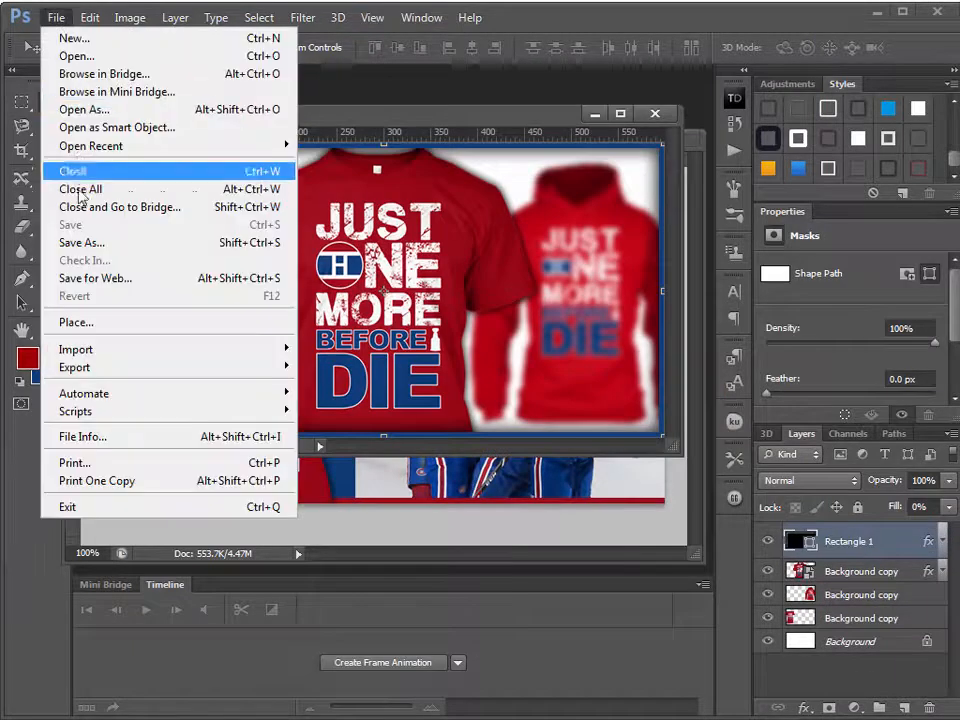
left_click(80, 242)
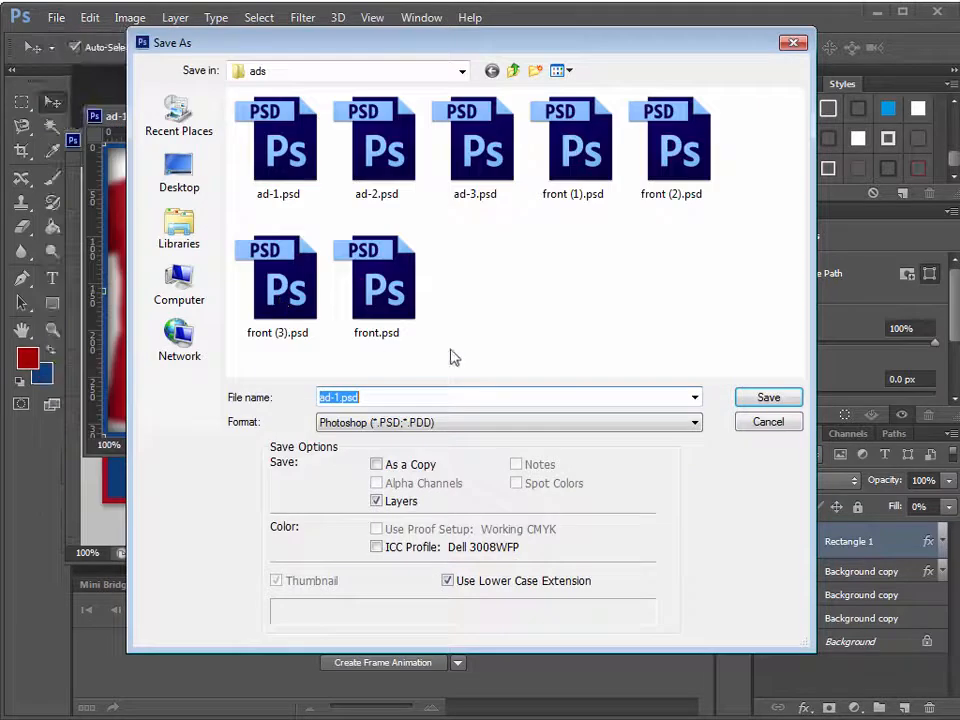
left_click(483, 423)
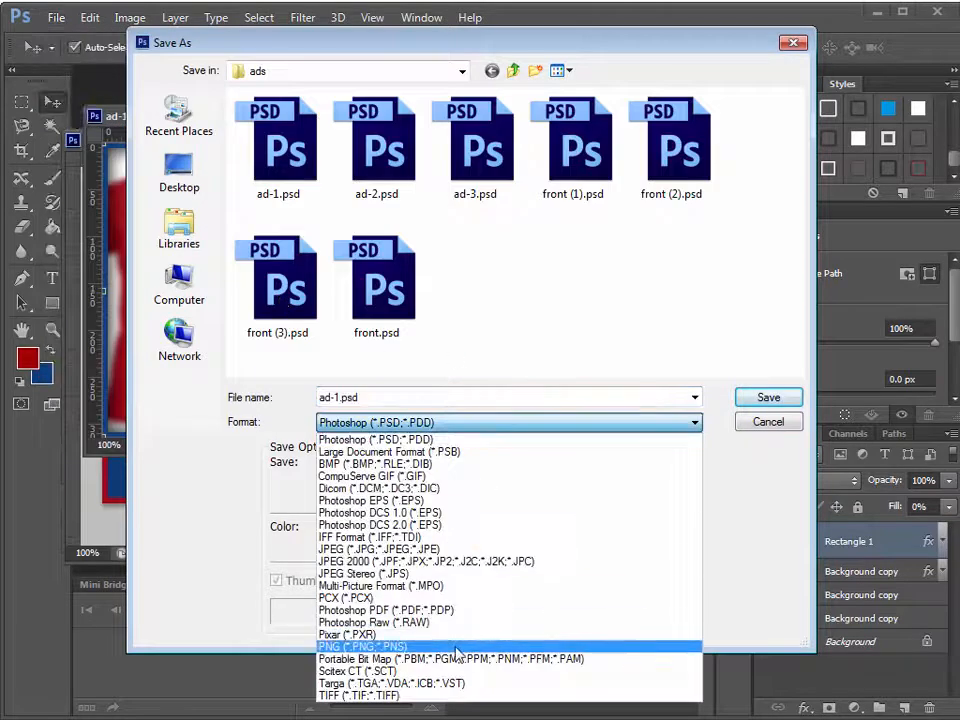
left_click(462, 646)
left_click(767, 397)
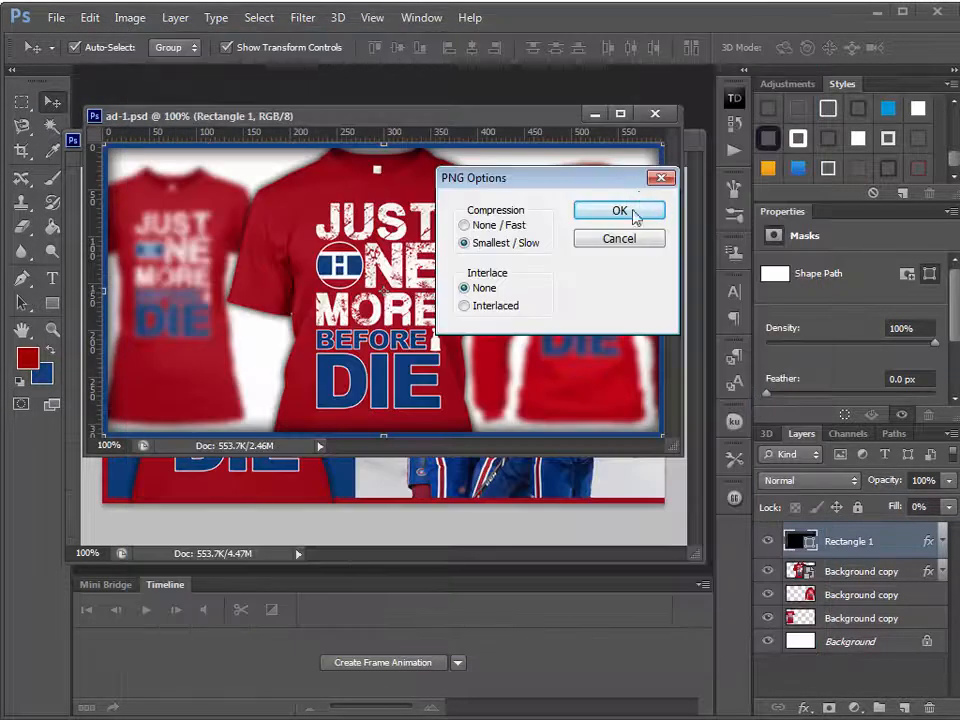
left_click(625, 211)
left_click(655, 114)
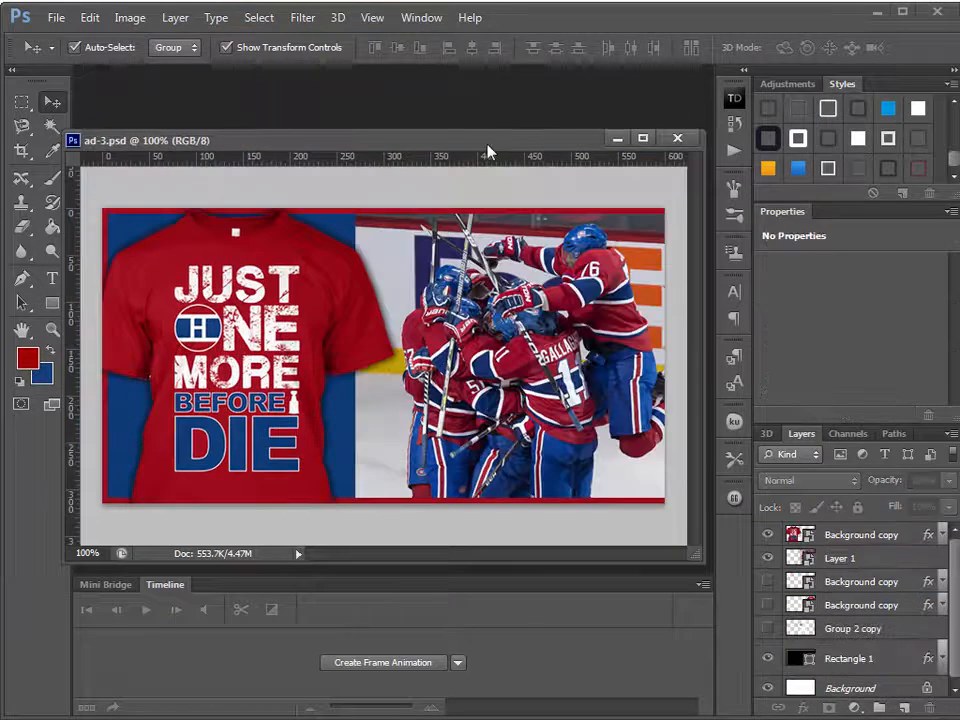
- Save a copy of ad-3 in PNG format as ad-3.png in the ads folder
left_click_drag(487, 150, 472, 116)
left_click(89, 17)
mouse_move(55, 20)
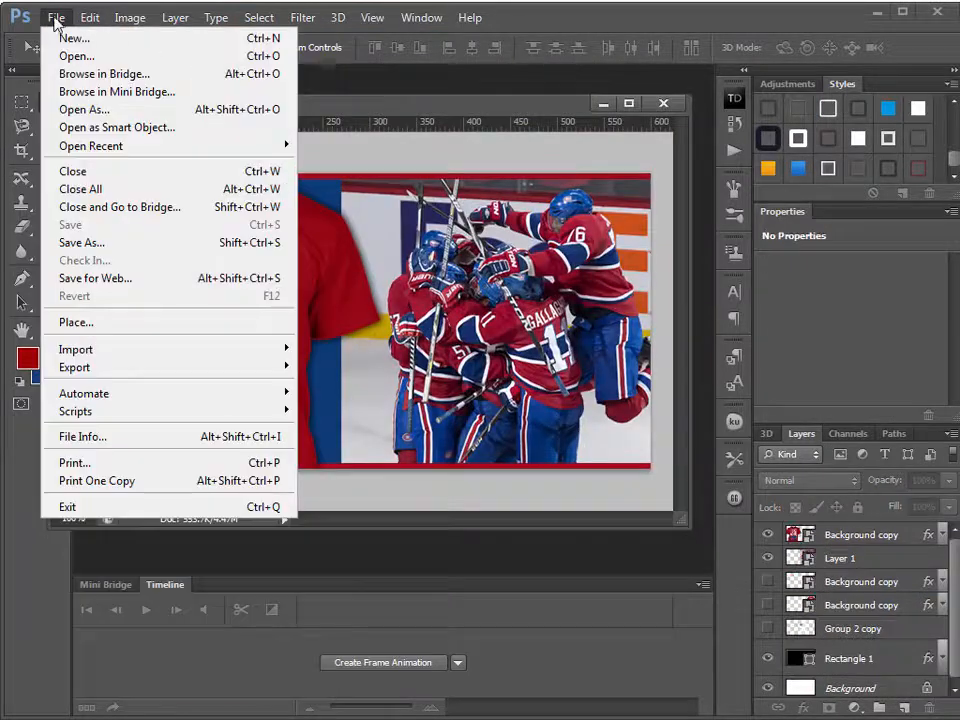
left_click(116, 250)
left_click(430, 424)
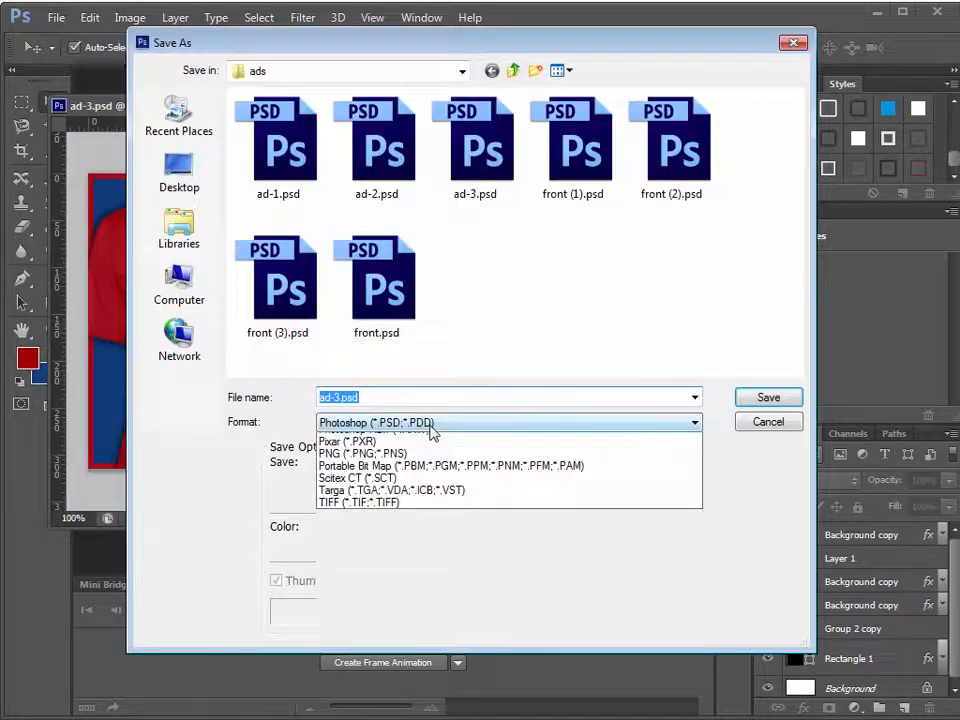
left_click(424, 637)
left_click(752, 400)
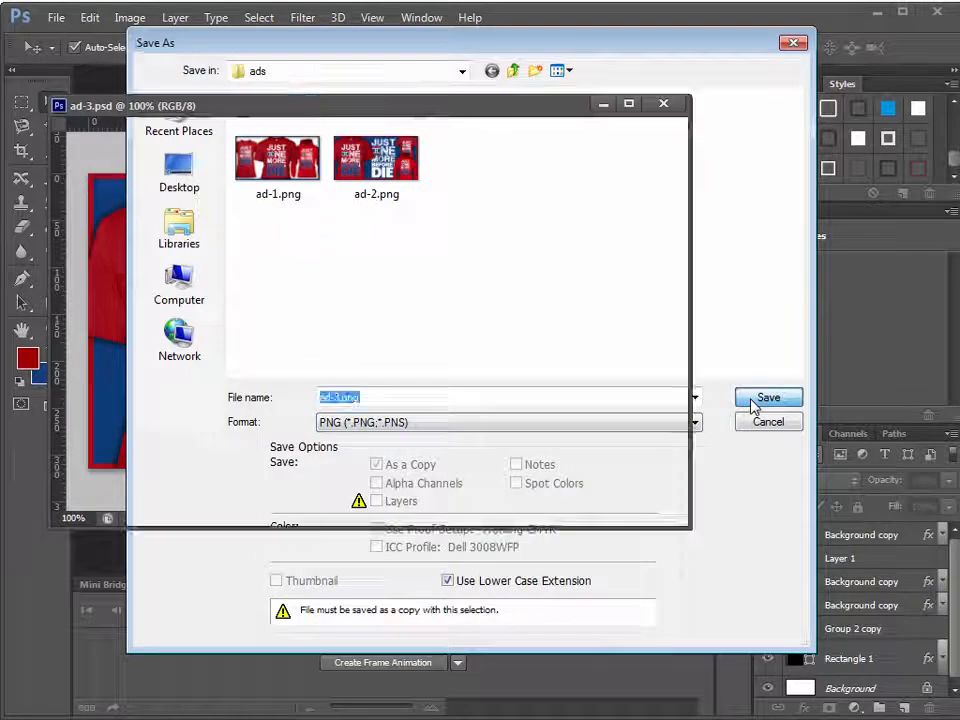
key("Return")
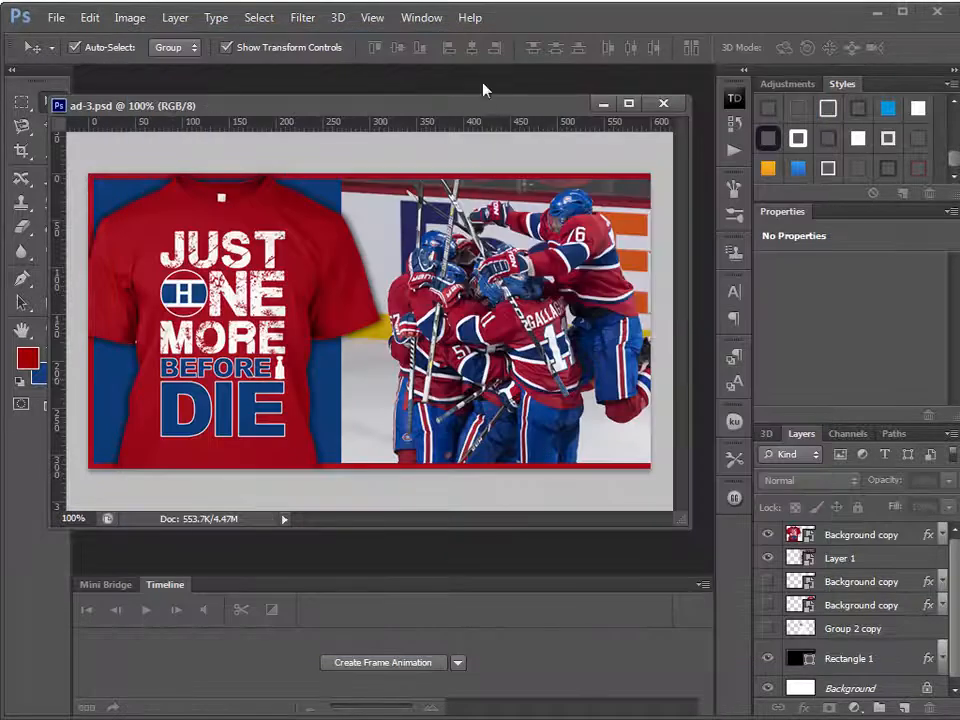
key("ctrl+w")
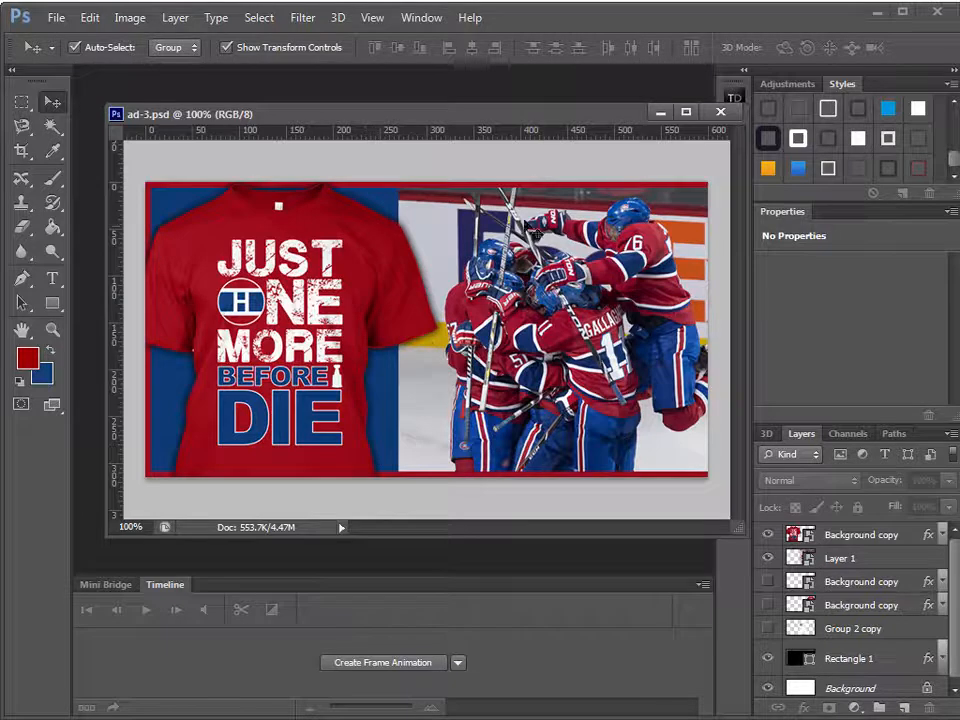
left_click_drag(617, 122, 590, 122)
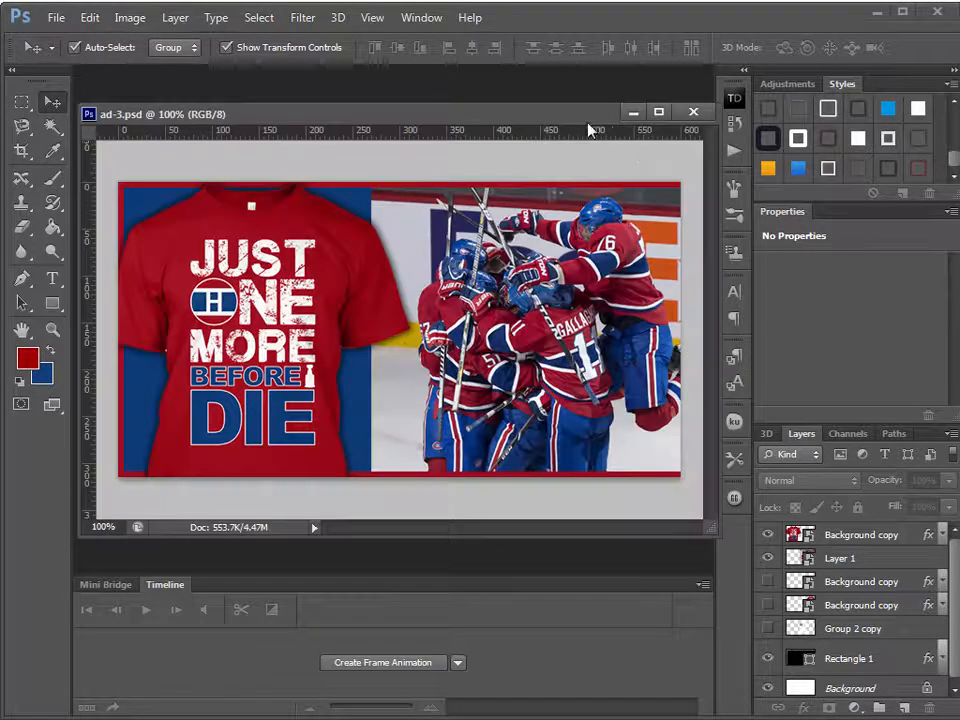